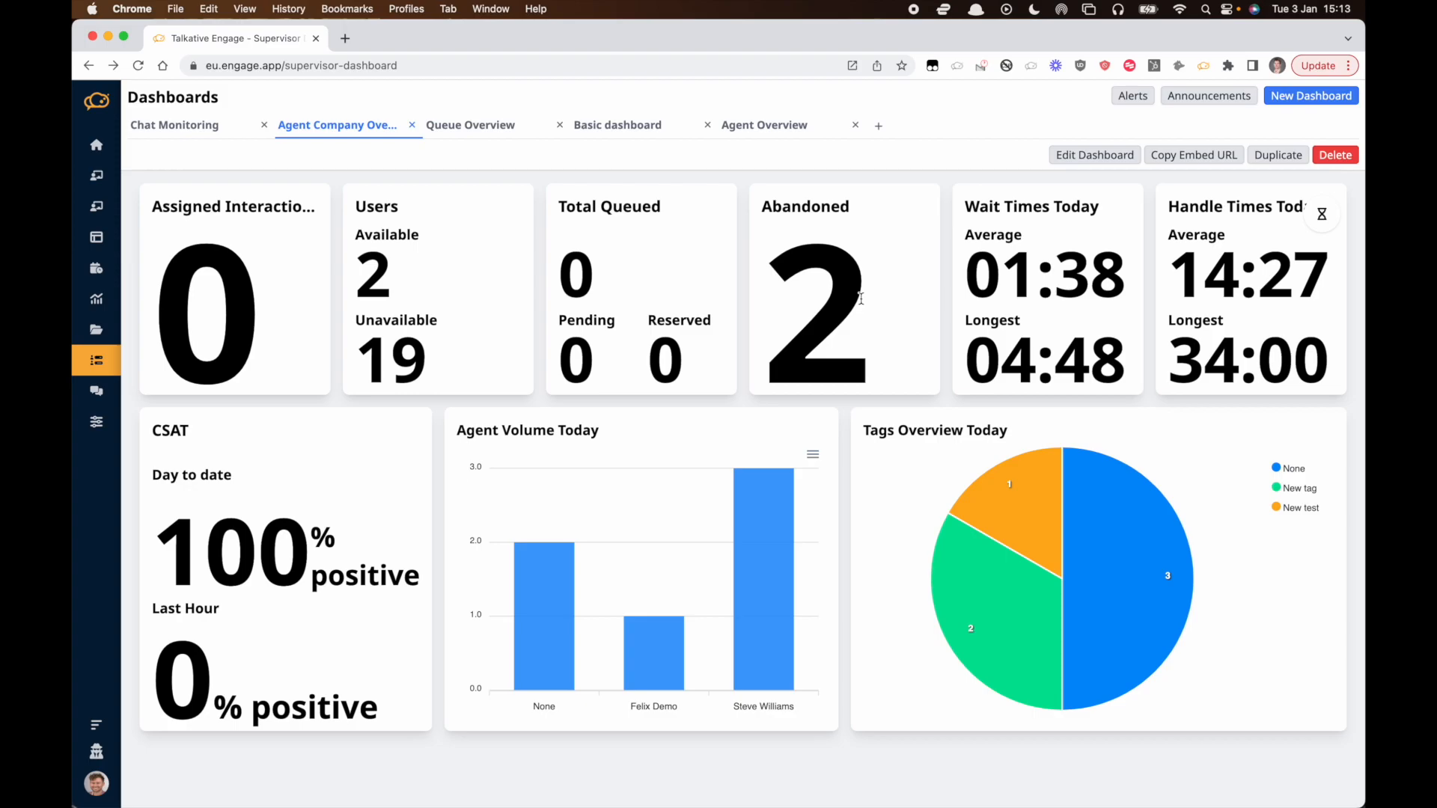
# Browse the Queue Overview and Basic dashboard tabs to review their widgets.
pyautogui.click(465, 131)
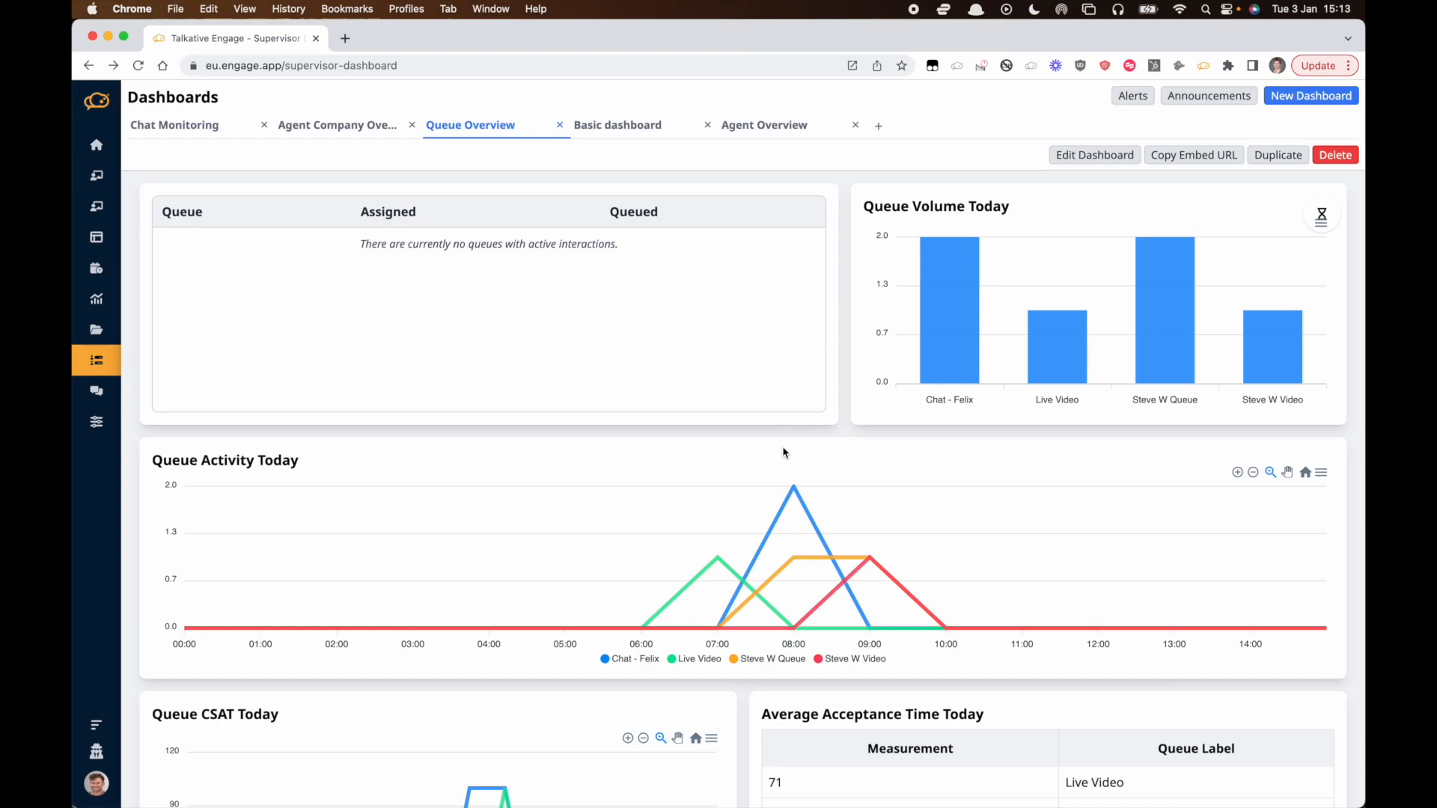
pyautogui.scroll(-5, 786, 451)
pyautogui.scroll(-2, 783, 452)
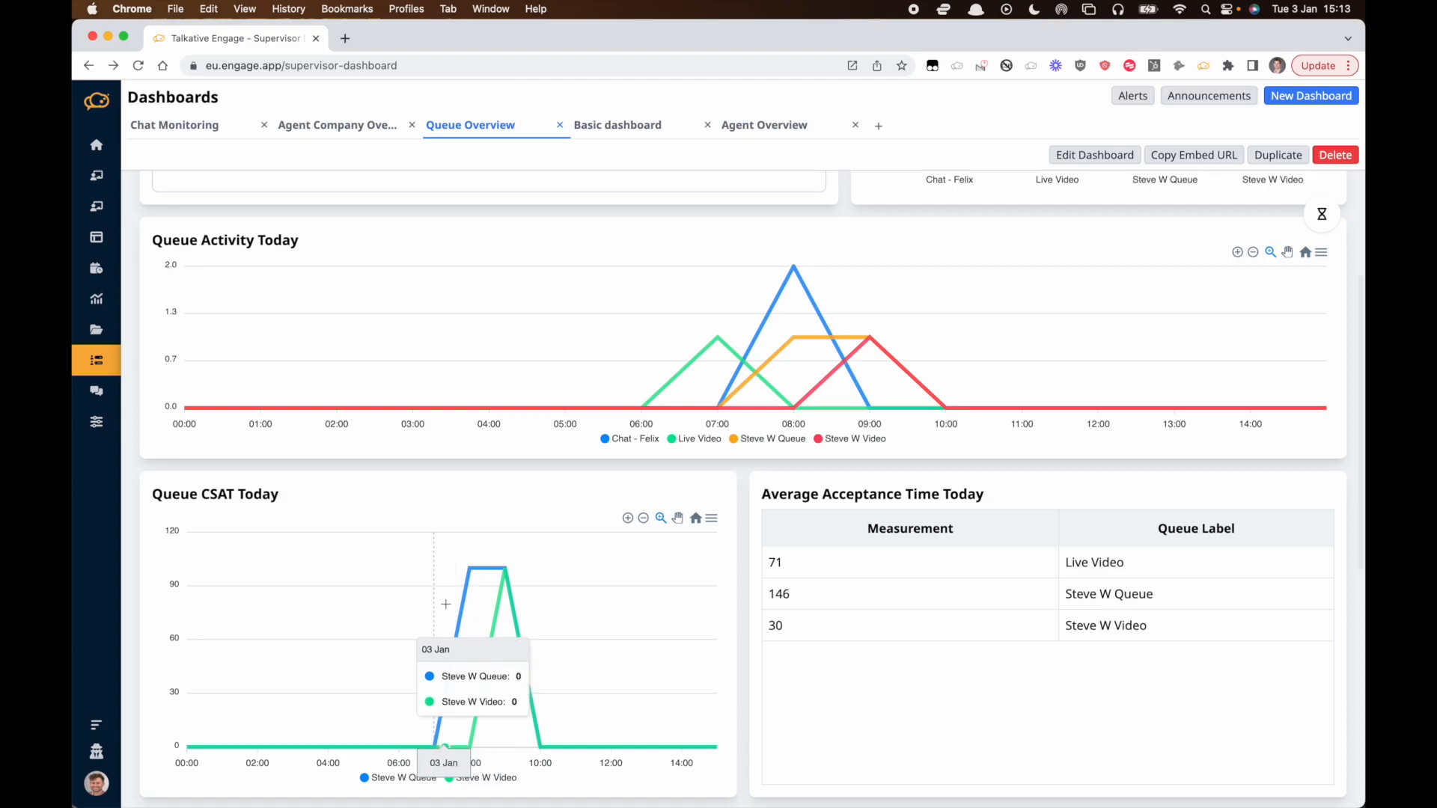
pyautogui.scroll(7, 988, 559)
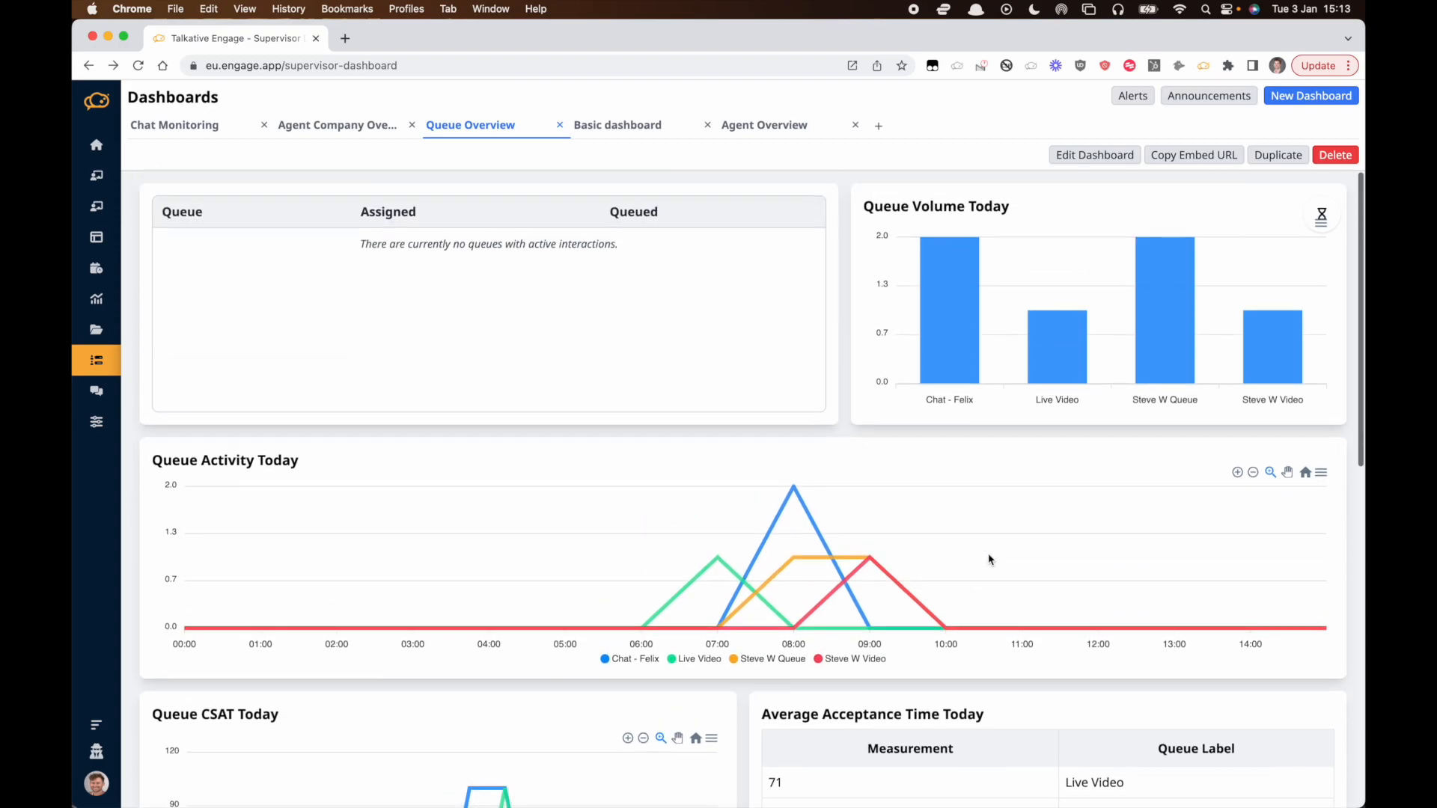
pyautogui.click(640, 130)
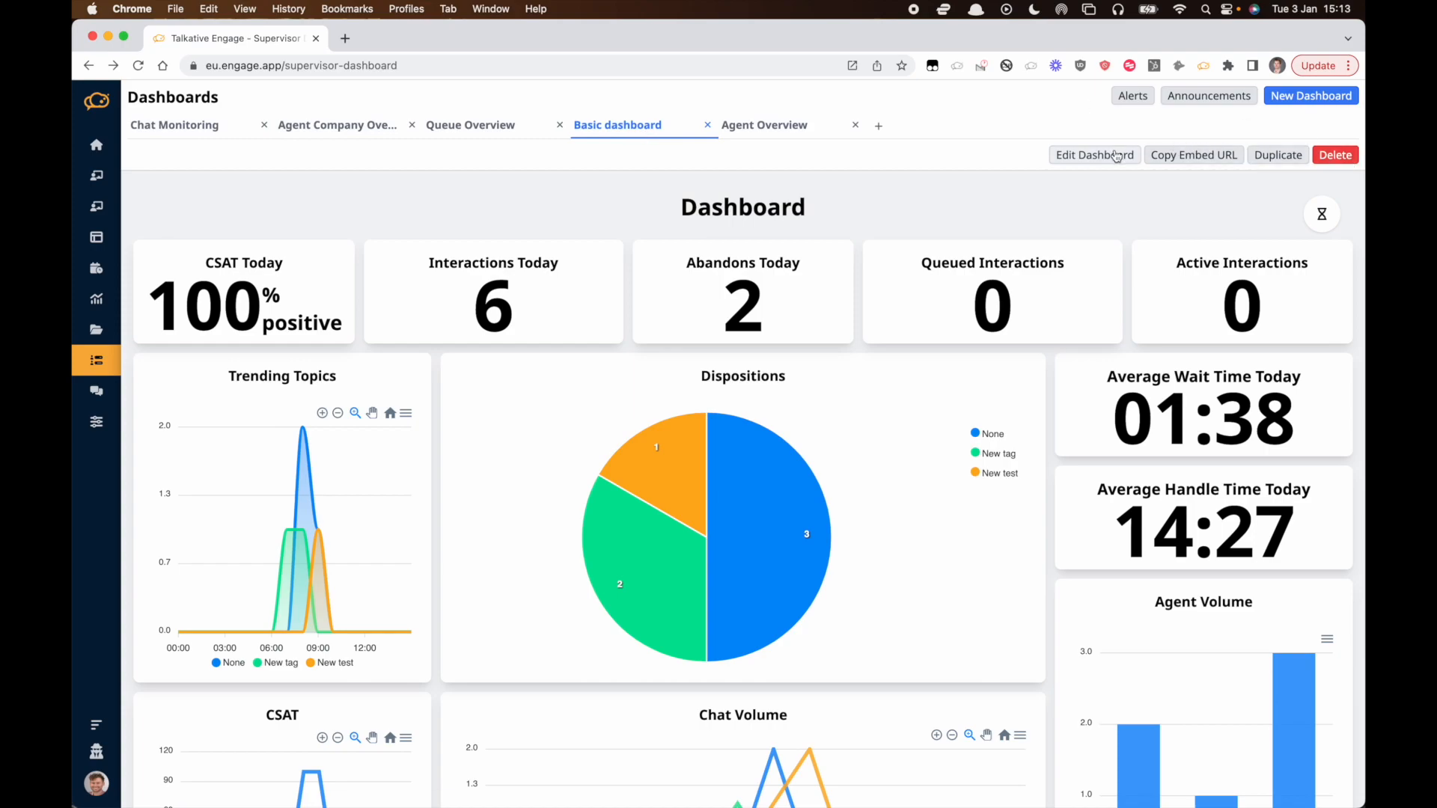
# Close the Basic dashboard and Chat Monitoring tabs.
pyautogui.click(709, 127)
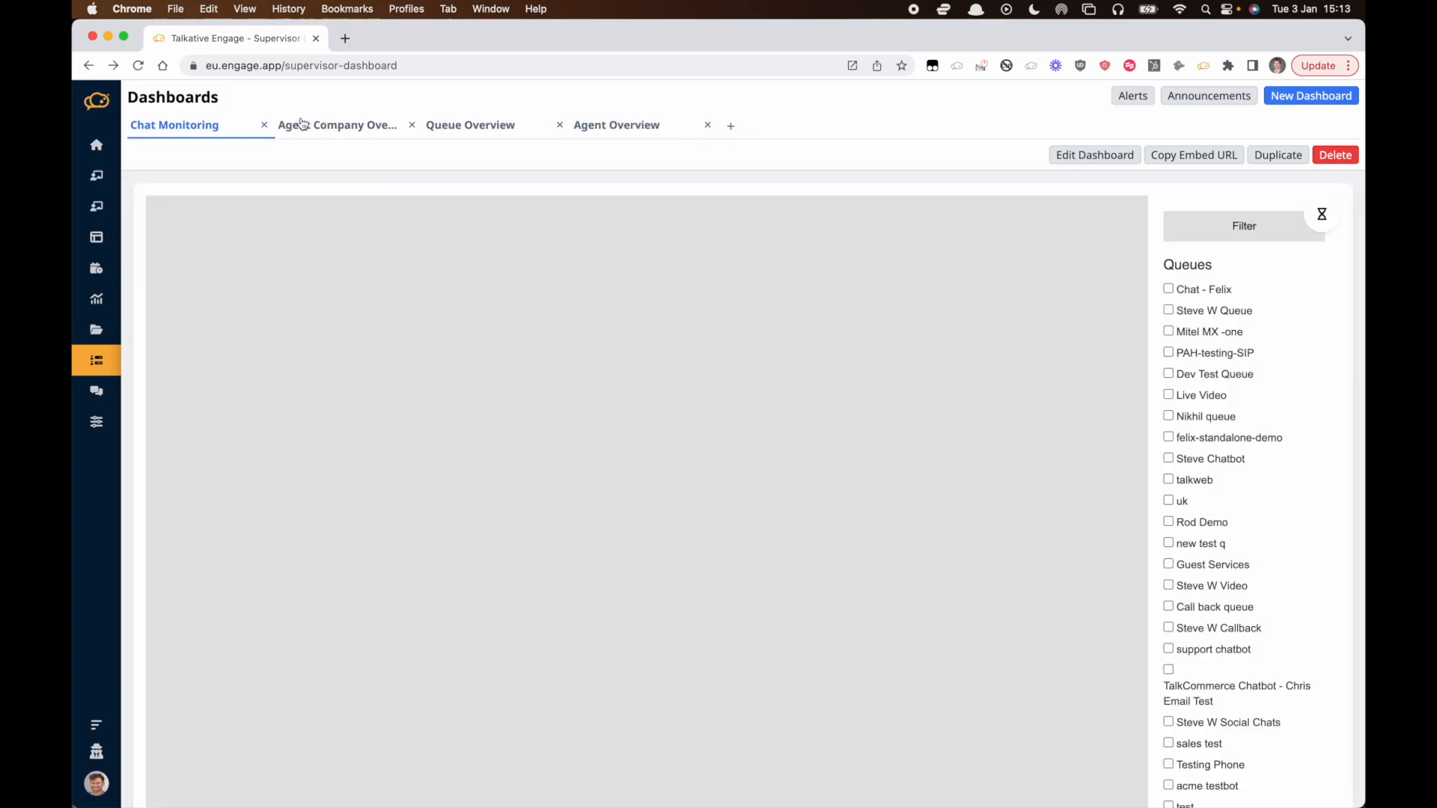
pyautogui.click(263, 125)
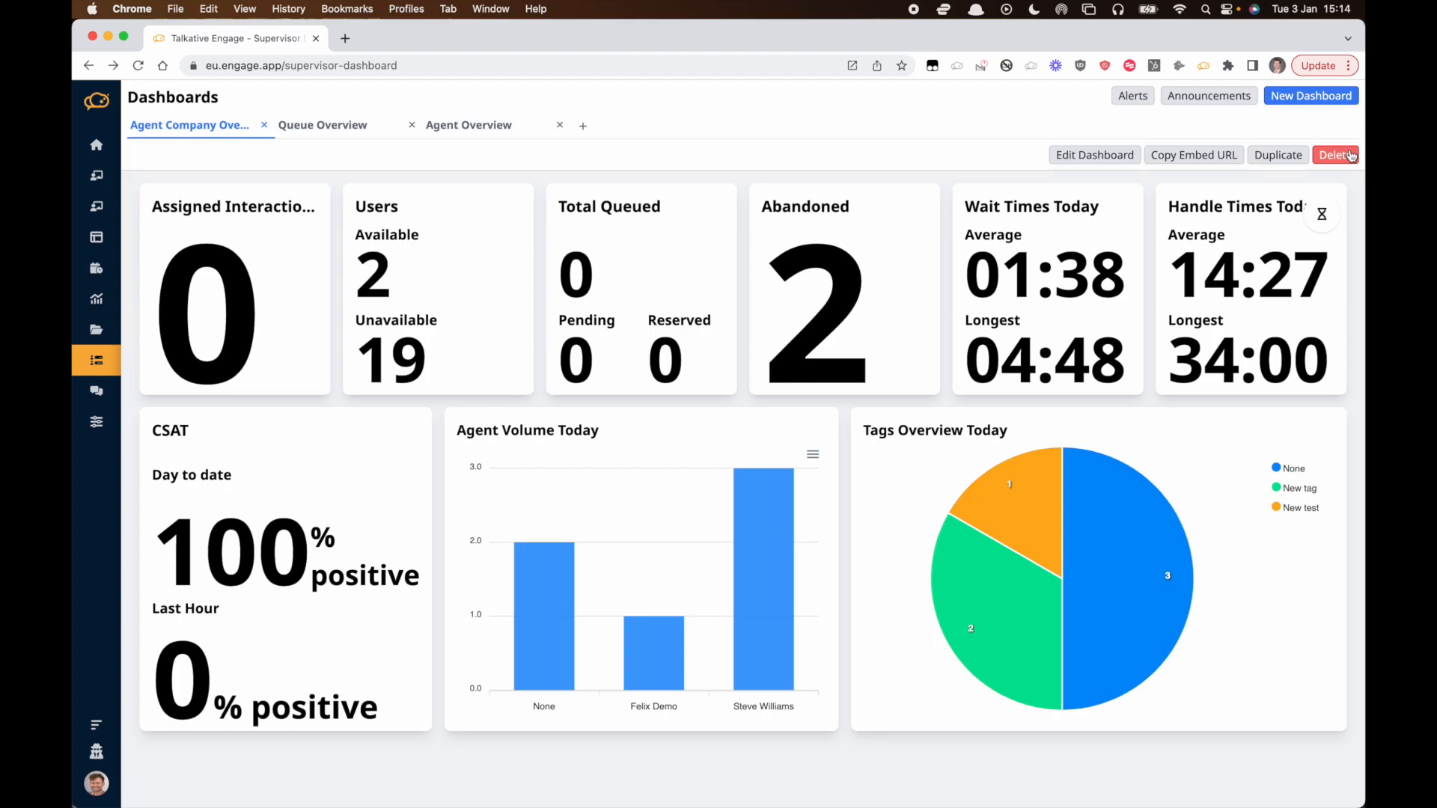
# Open the Agent Company Overview dashboard's embed URL dialog and close it.
pyautogui.click(1211, 162)
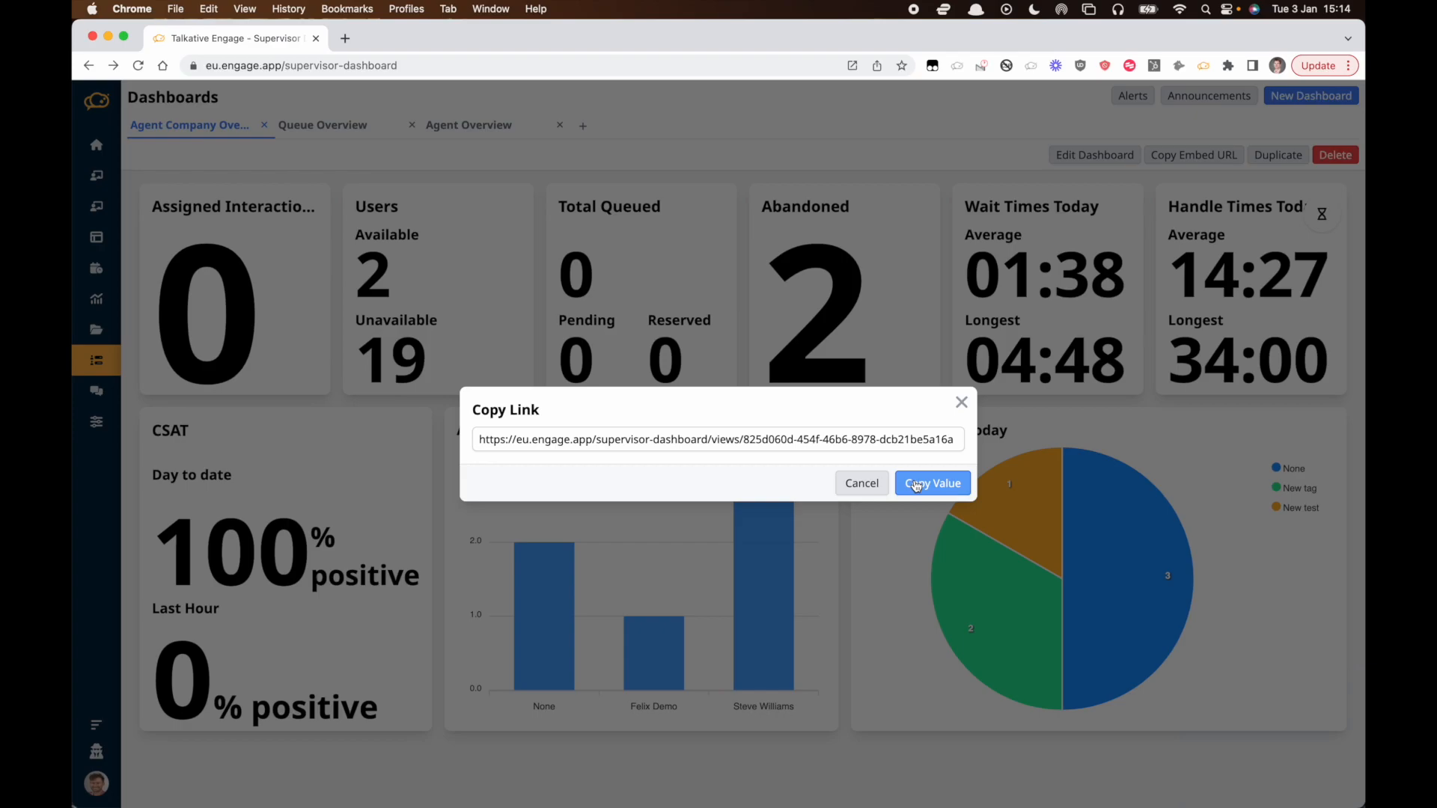
pyautogui.click(962, 404)
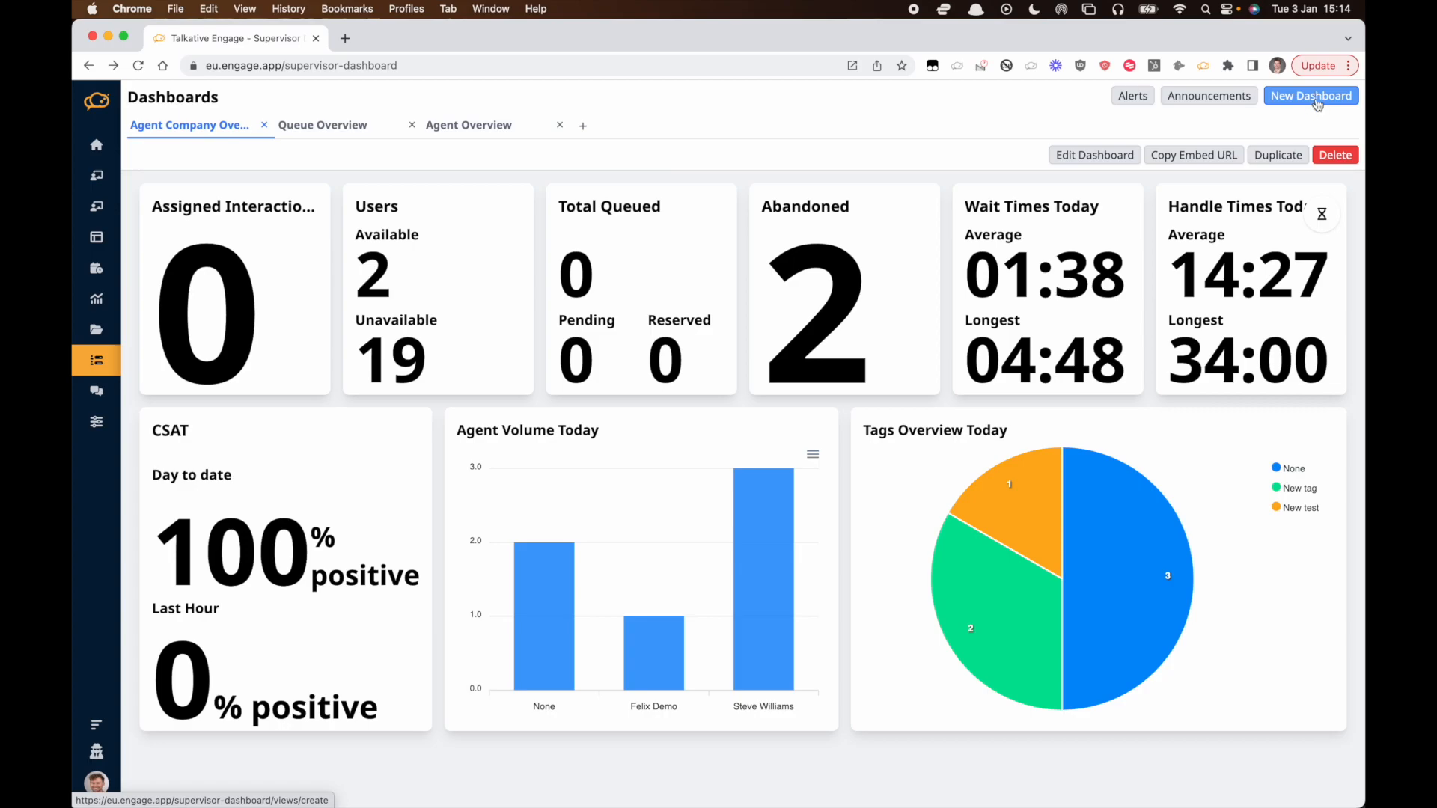
# Edit the Agent Company Overview dashboard and set its layout to 14 columns and 14 rows.
pyautogui.click(1116, 157)
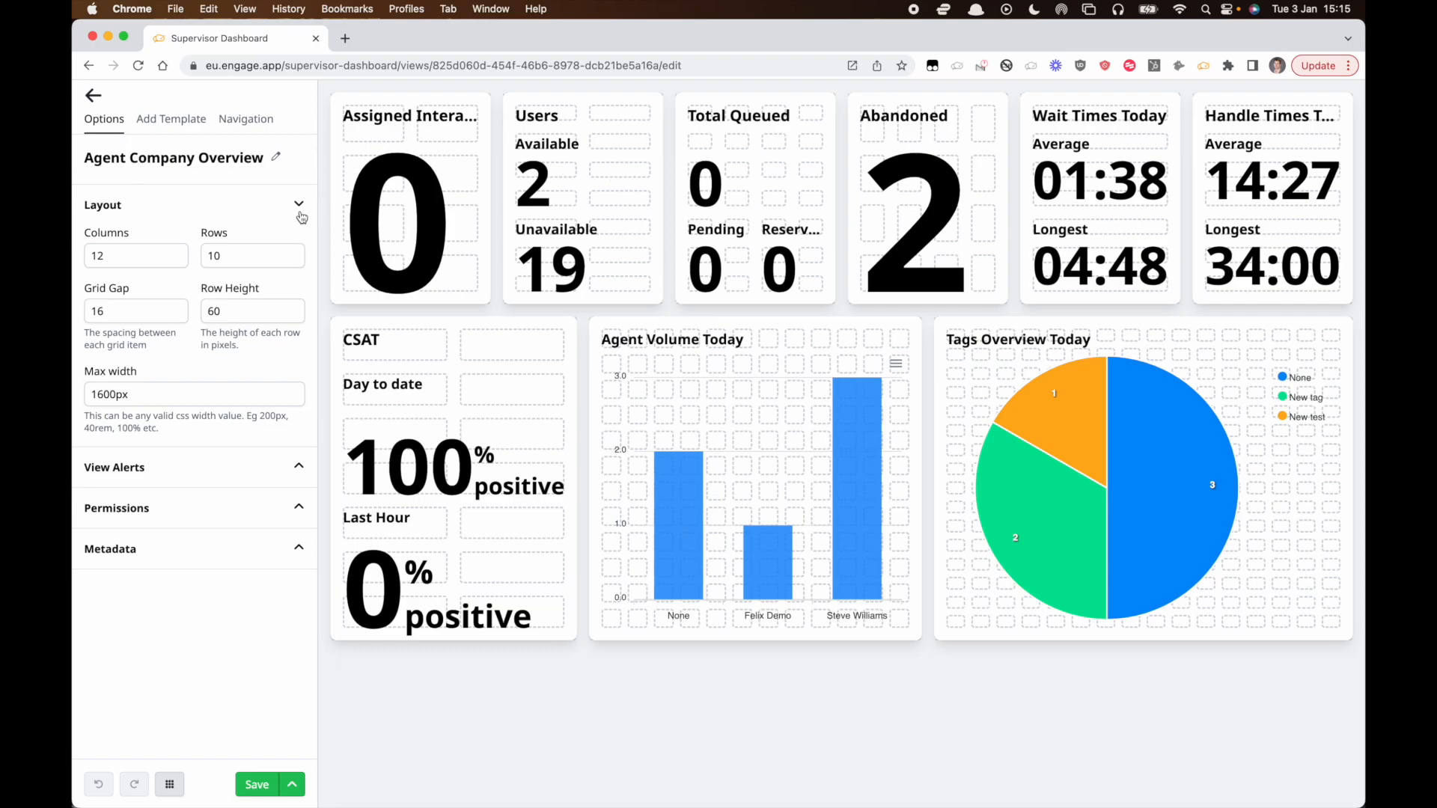
pyautogui.click(143, 254)
pyautogui.press('BackSpace')
pyautogui.write('4')
pyautogui.press('Tab')
pyautogui.write('14')
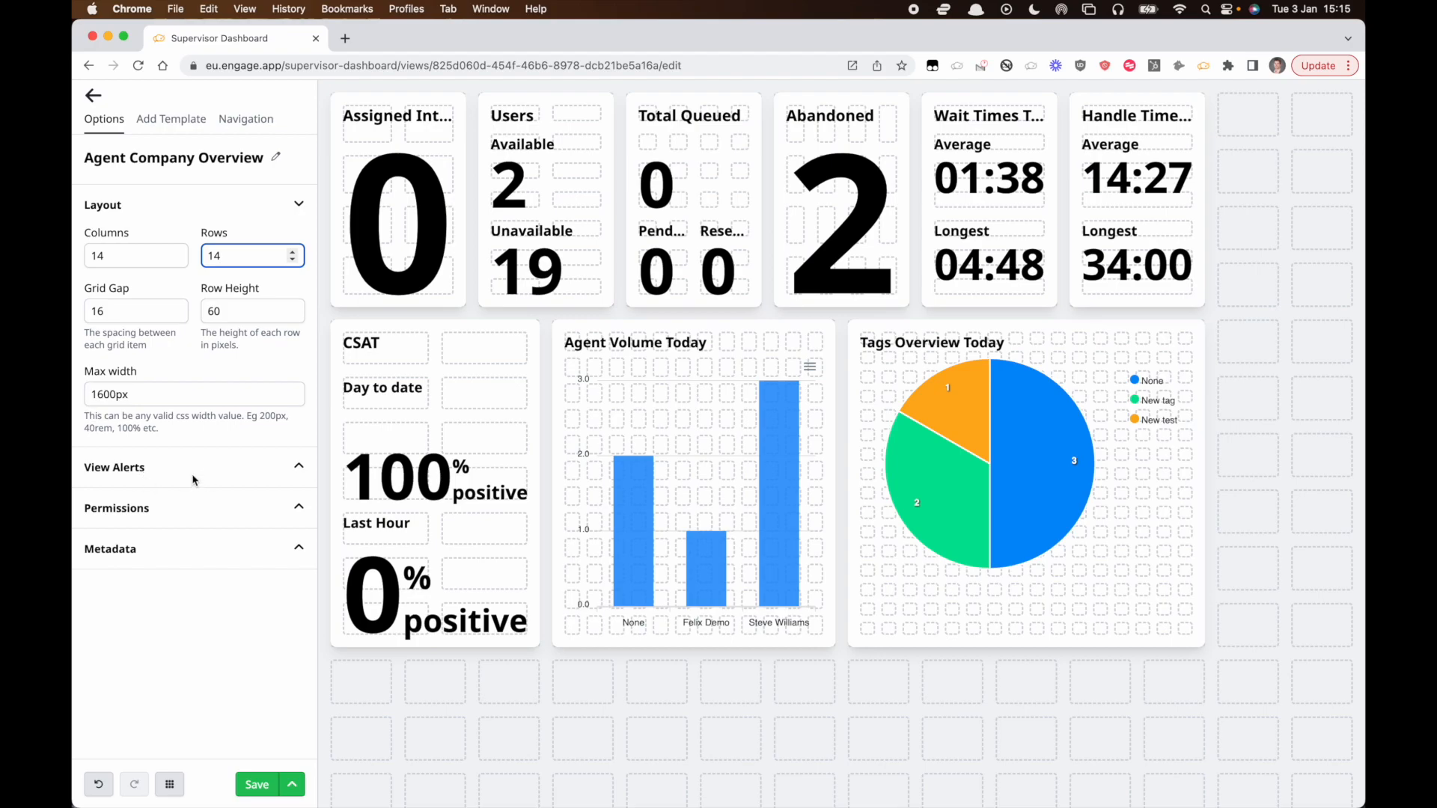
# Switch the dashboard's Public permission on and back off.
pyautogui.click(194, 509)
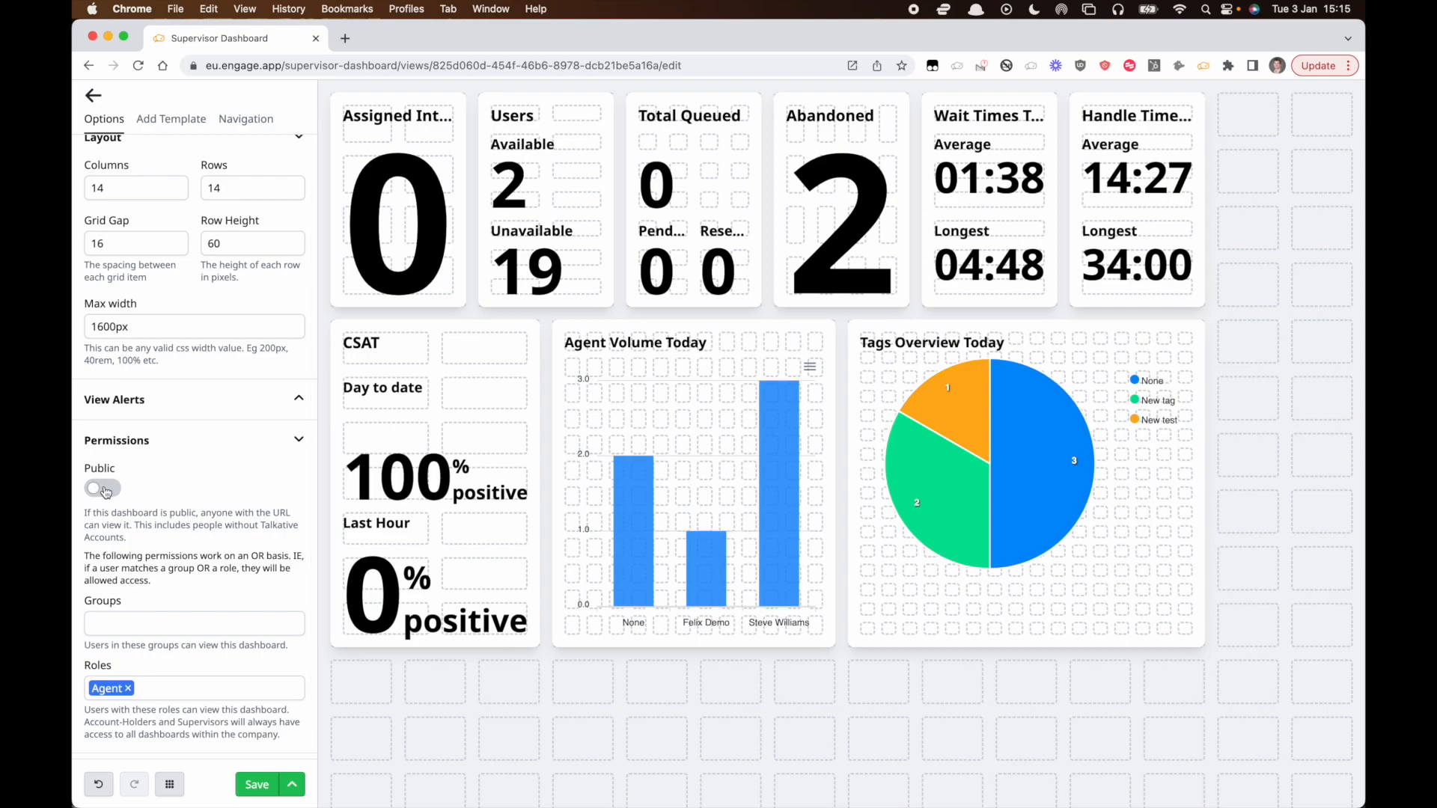
pyautogui.scroll(-1, 105, 491)
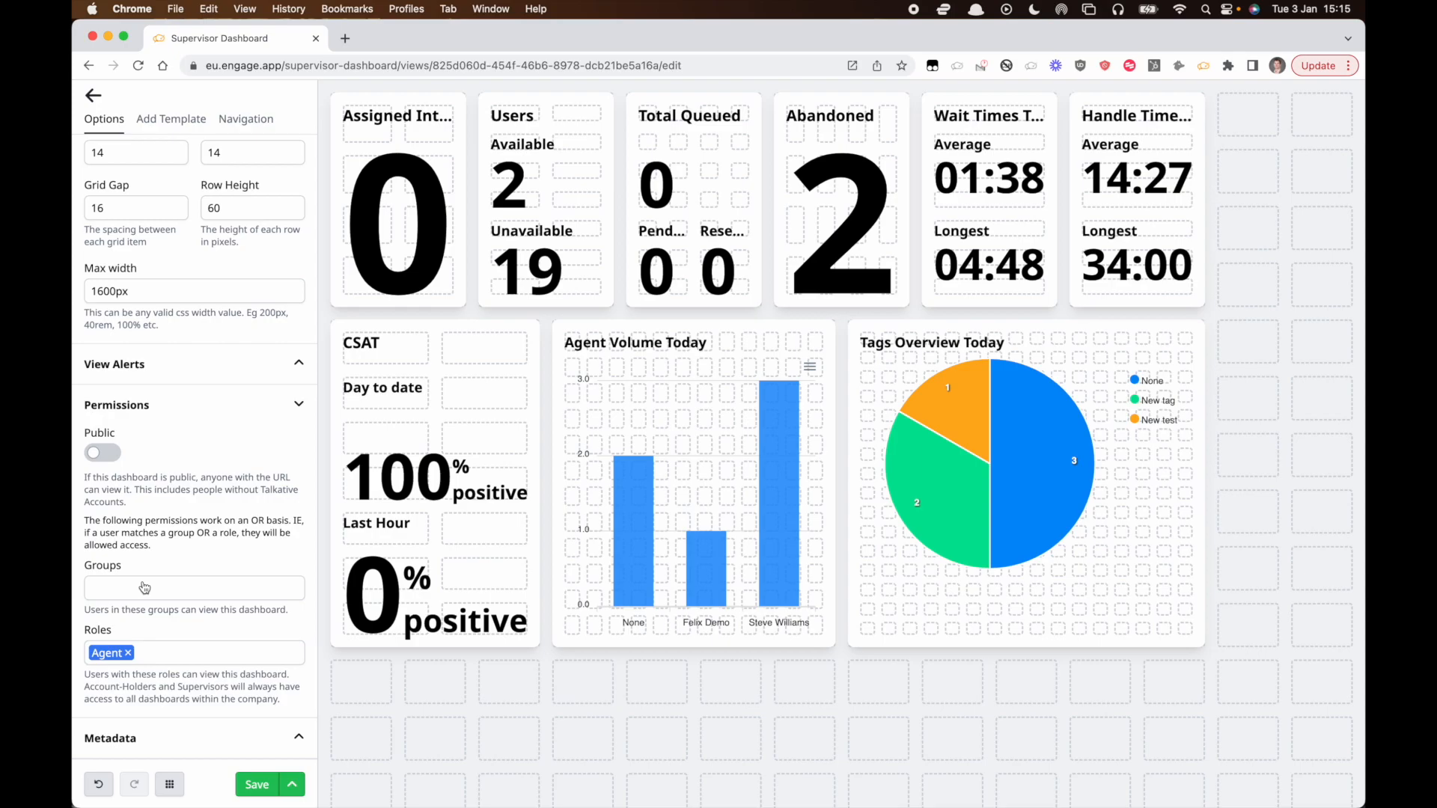
pyautogui.click(98, 454)
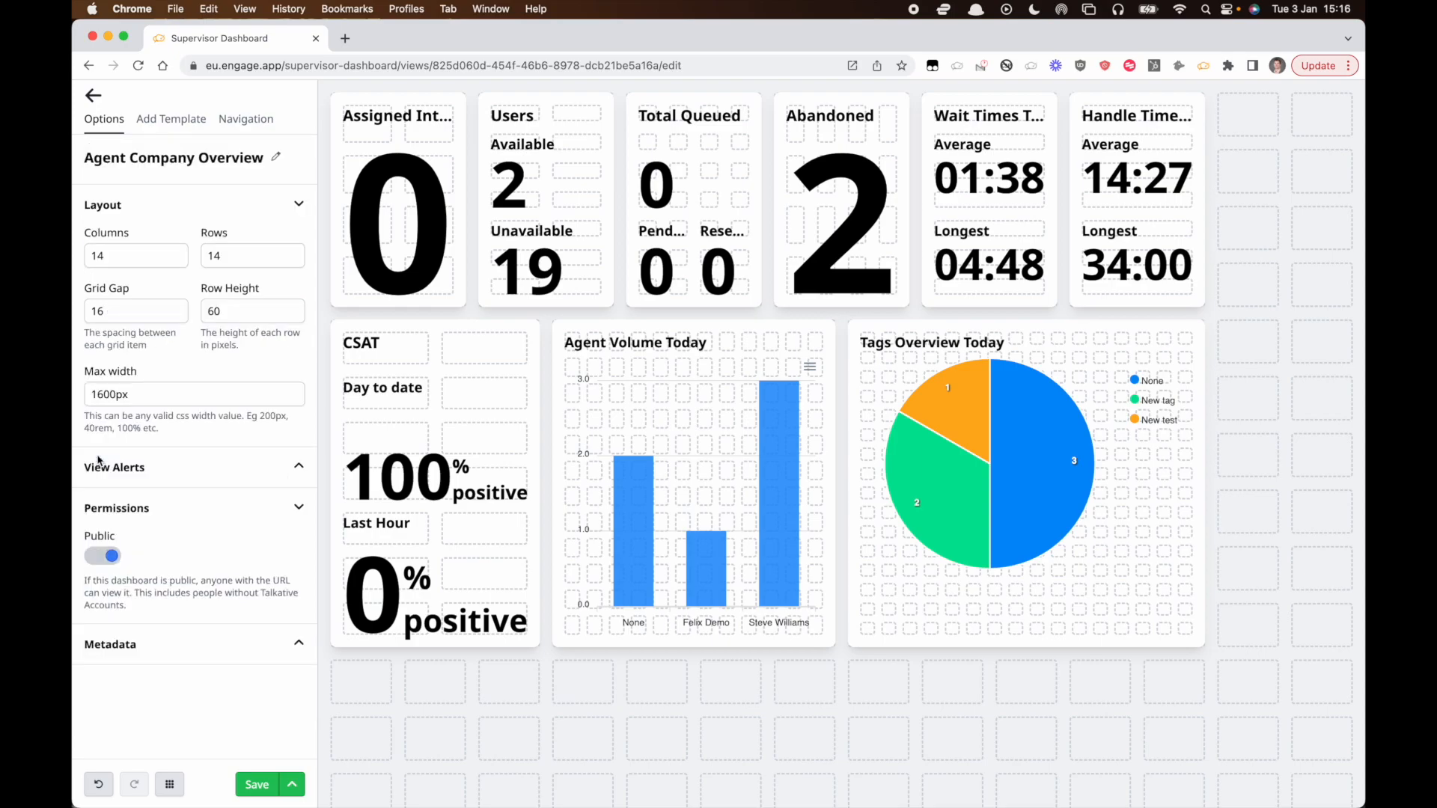
pyautogui.click(103, 556)
# Add the Sales group to the groups allowed to view the dashboard.
pyautogui.scroll(-3, 127, 598)
pyautogui.click(127, 591)
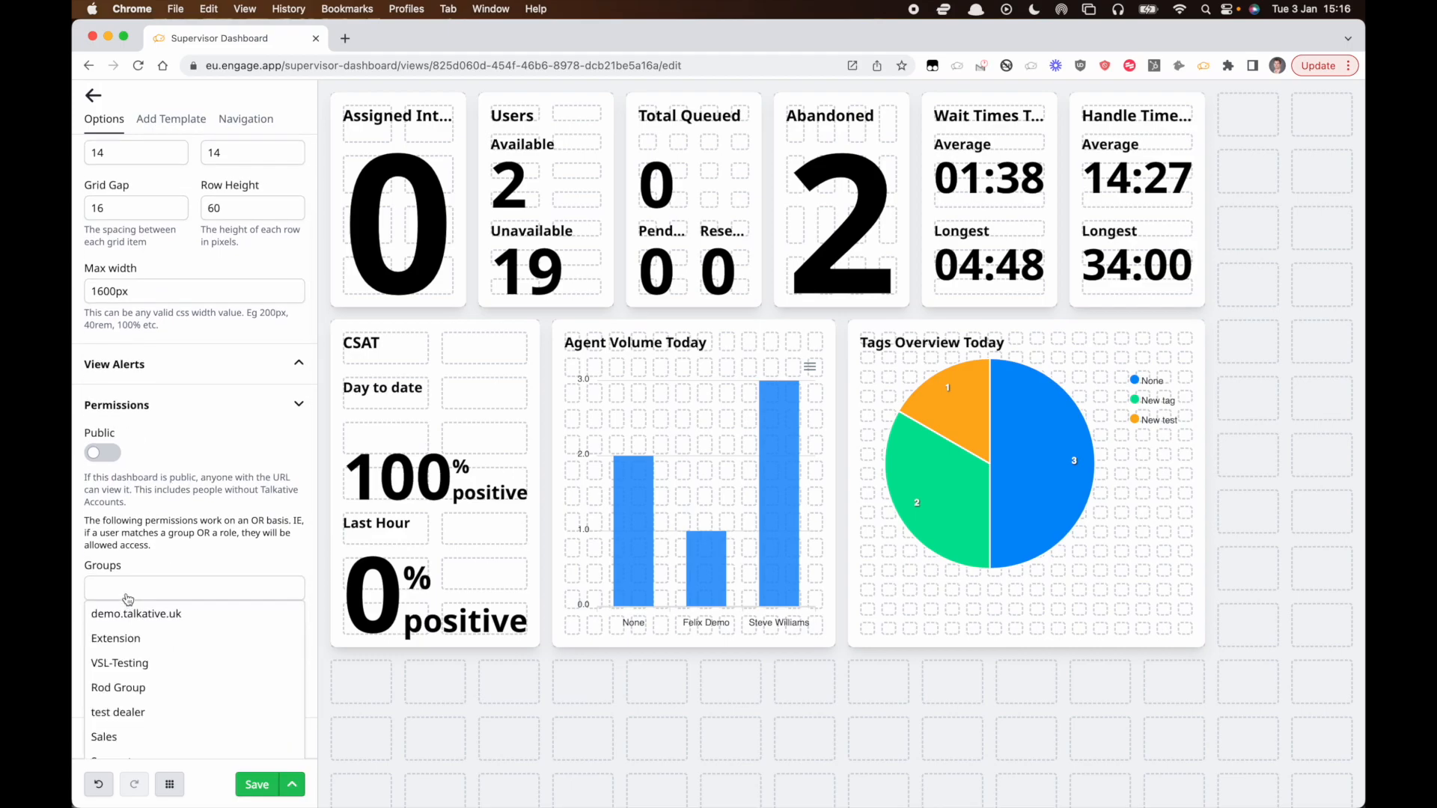
pyautogui.scroll(-2, 133, 628)
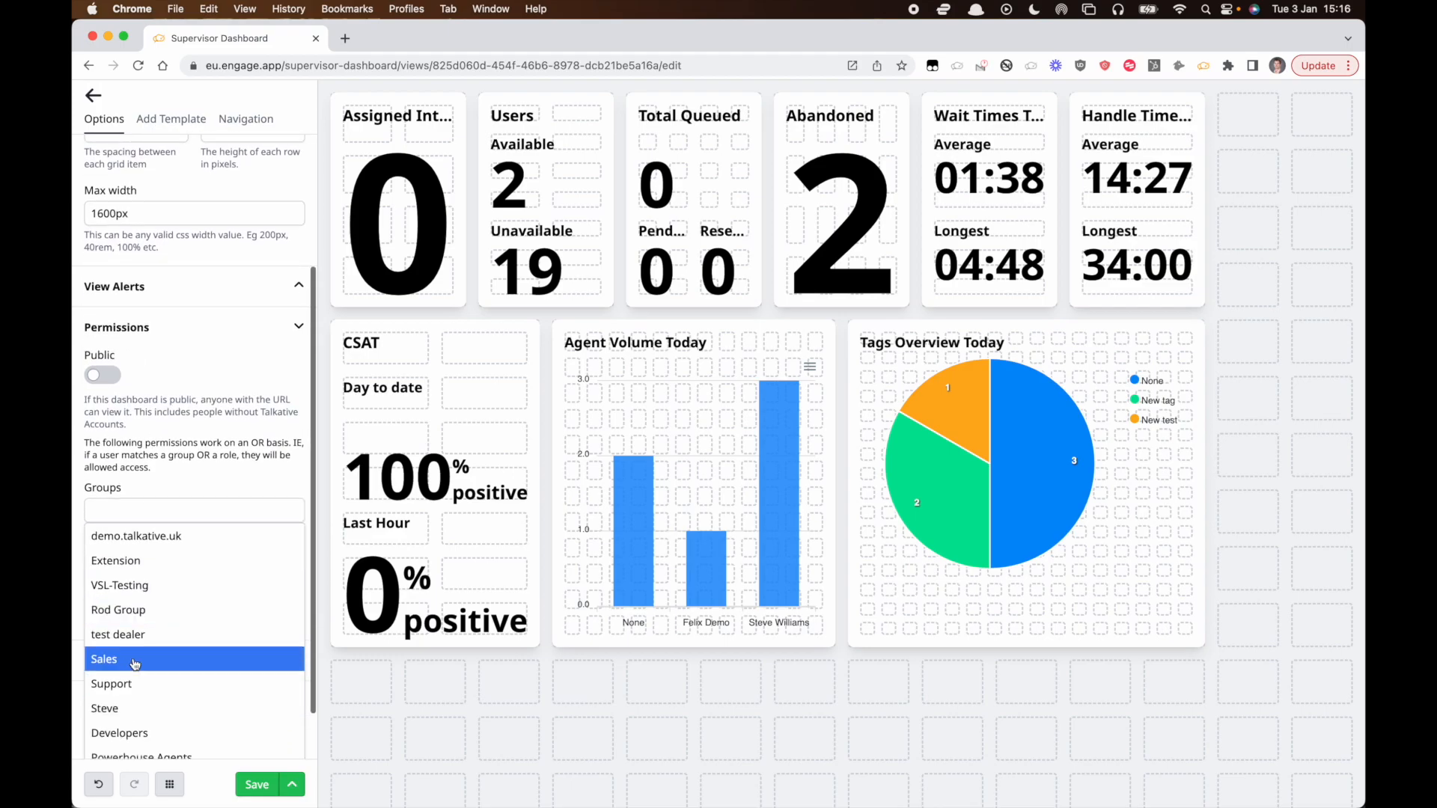
pyautogui.click(133, 661)
pyautogui.click(224, 449)
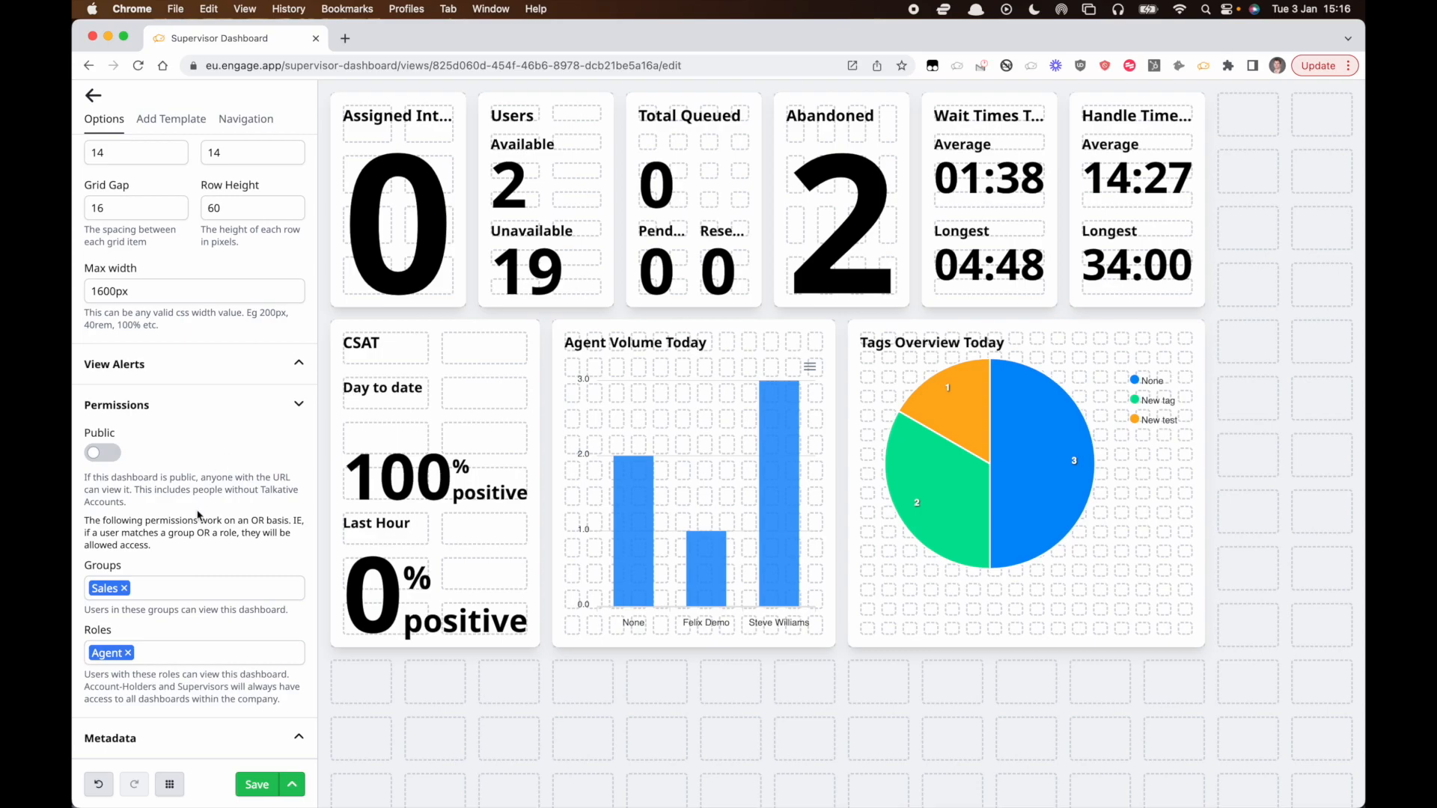
pyautogui.click(128, 652)
# Set the Tags Overview Today label's horizontal alignment to Center.
pyautogui.scroll(10, 187, 374)
pyautogui.click(170, 119)
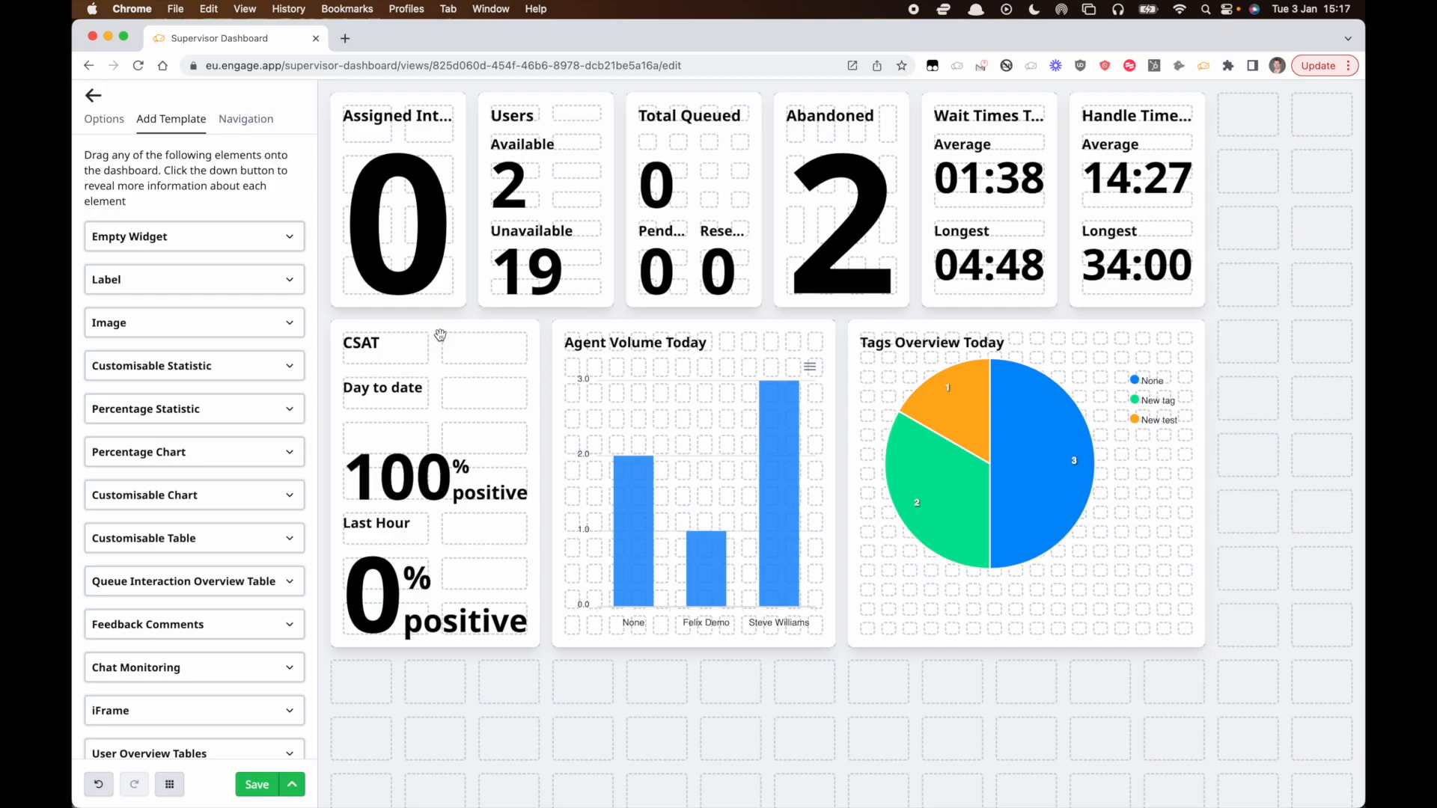
pyautogui.click(876, 323)
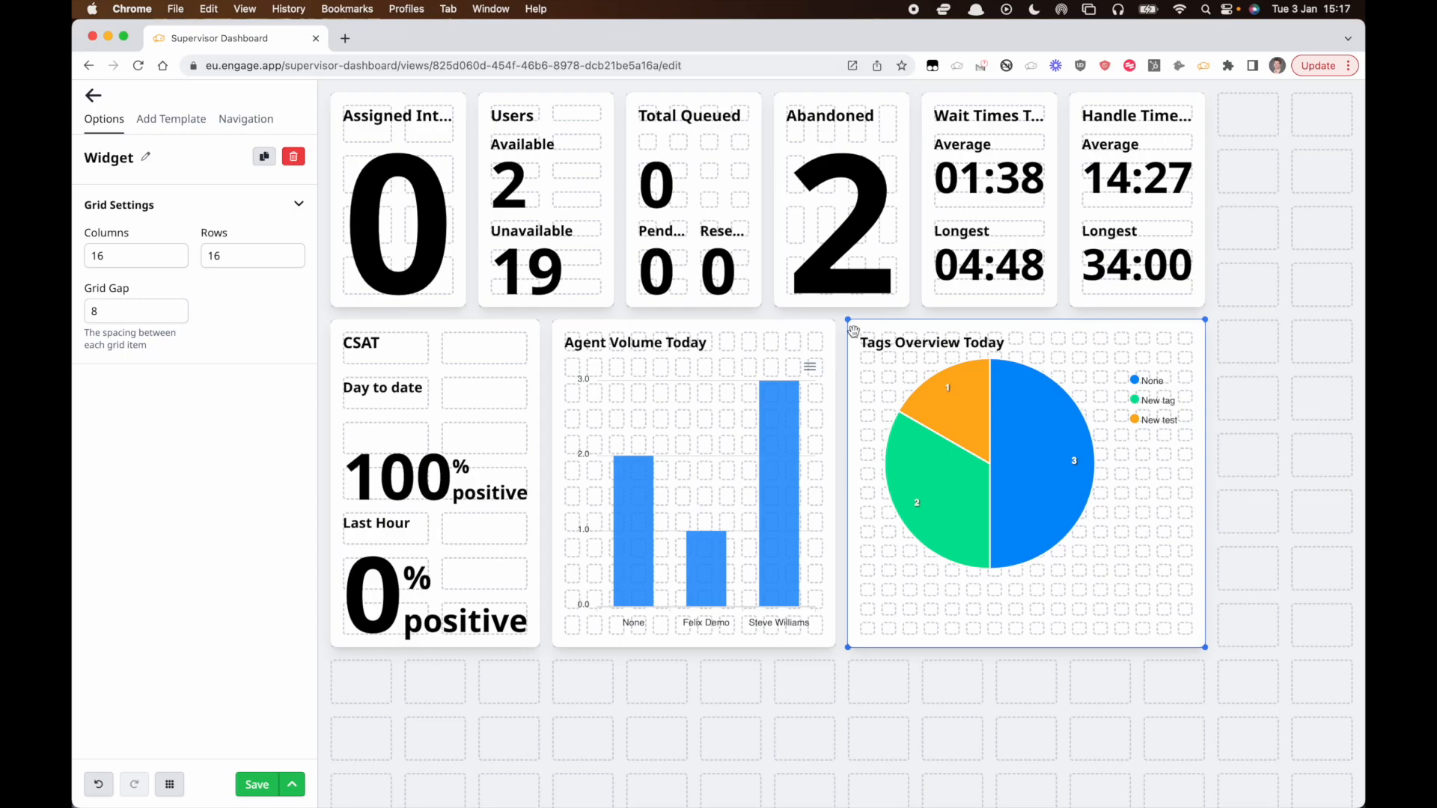
pyautogui.click(902, 344)
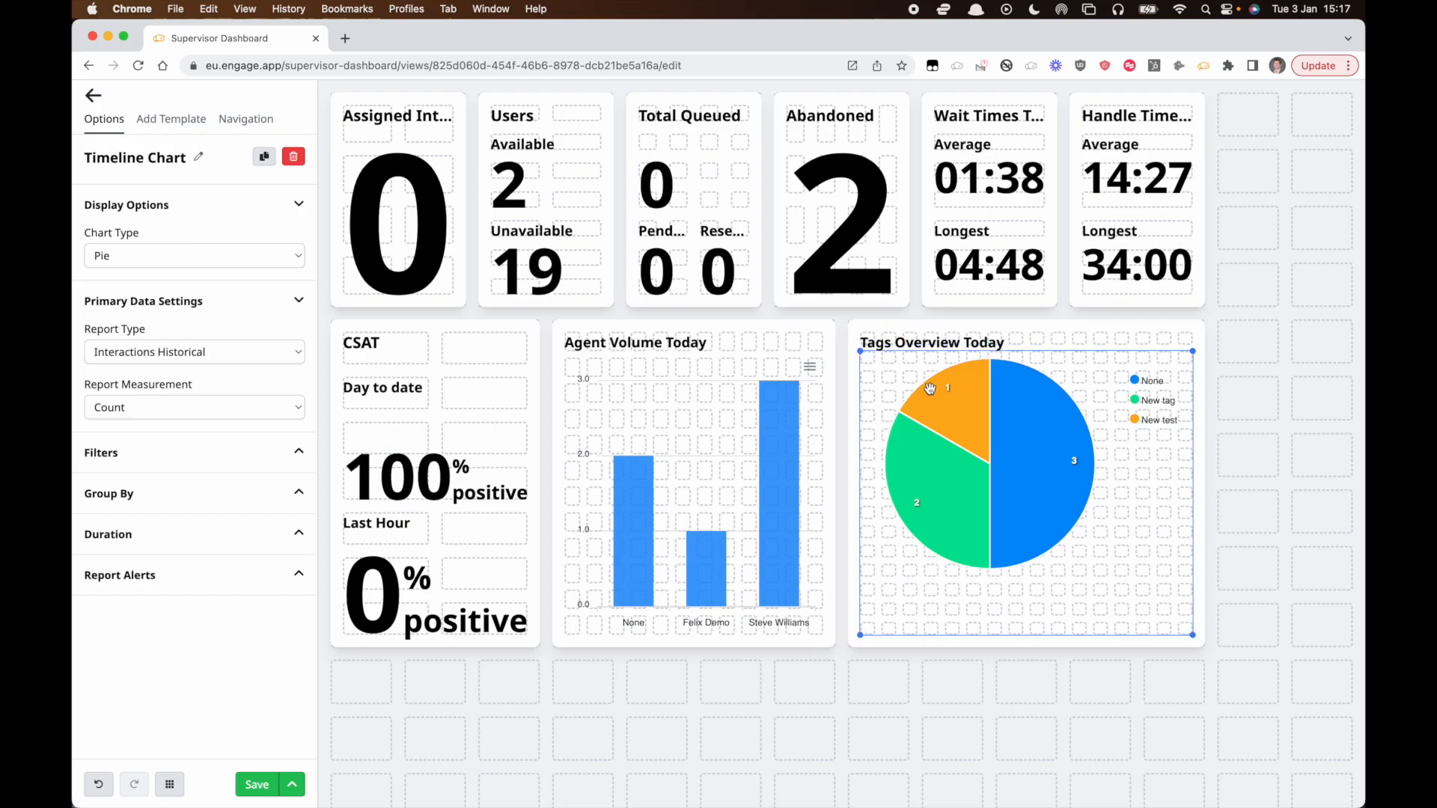
pyautogui.click(918, 344)
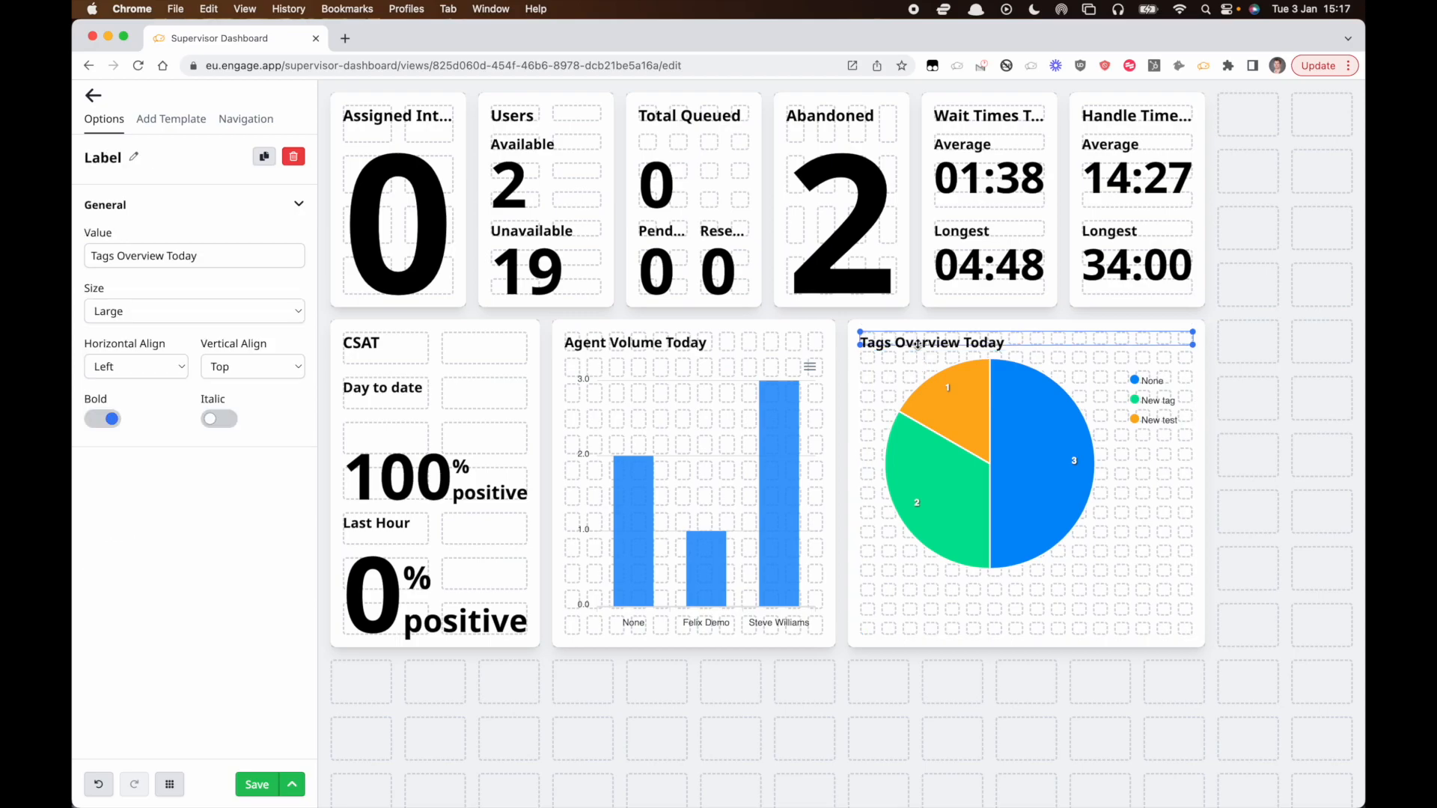
pyautogui.click(140, 369)
pyautogui.click(123, 384)
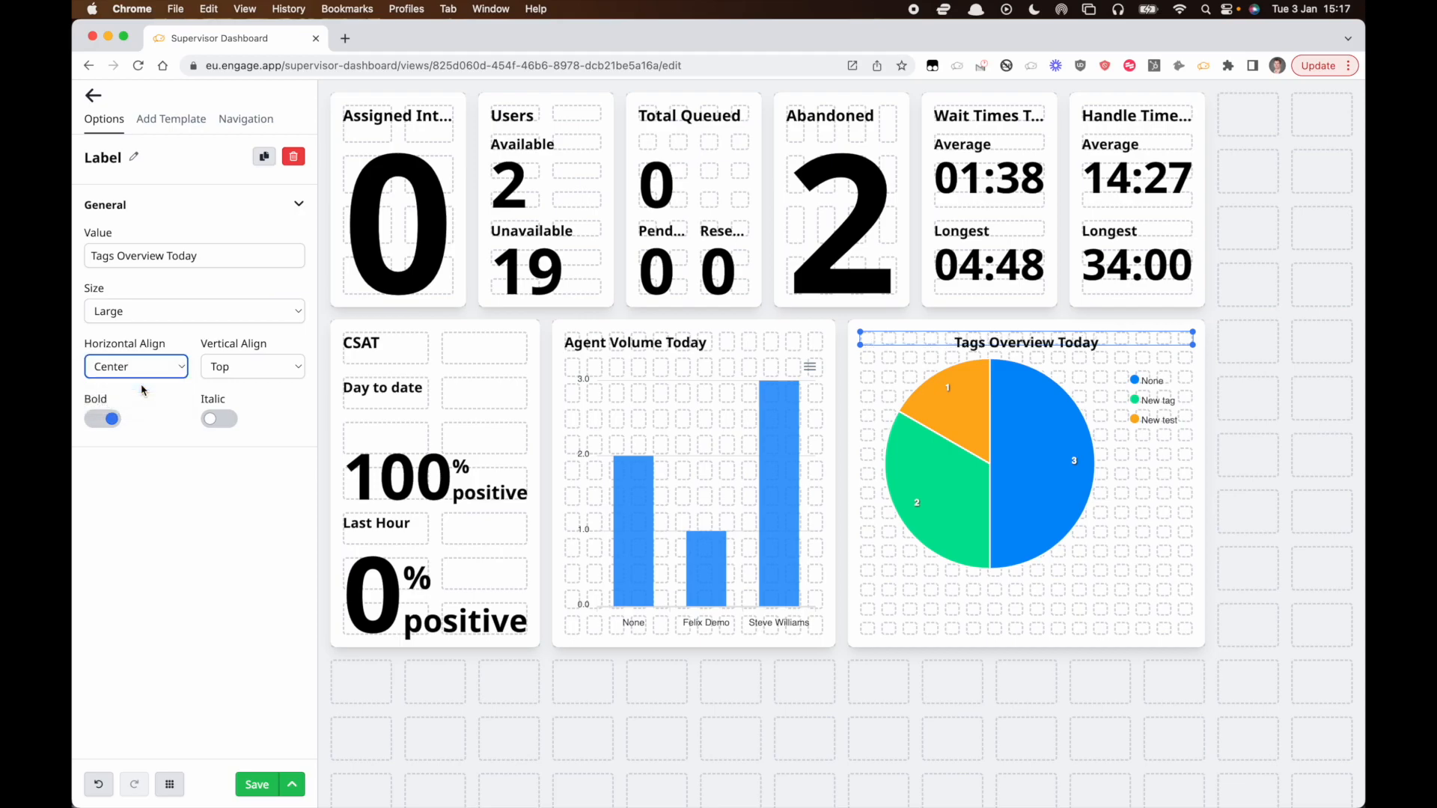
# Delete the Tags Overview pie chart from its widget.
pyautogui.click(952, 521)
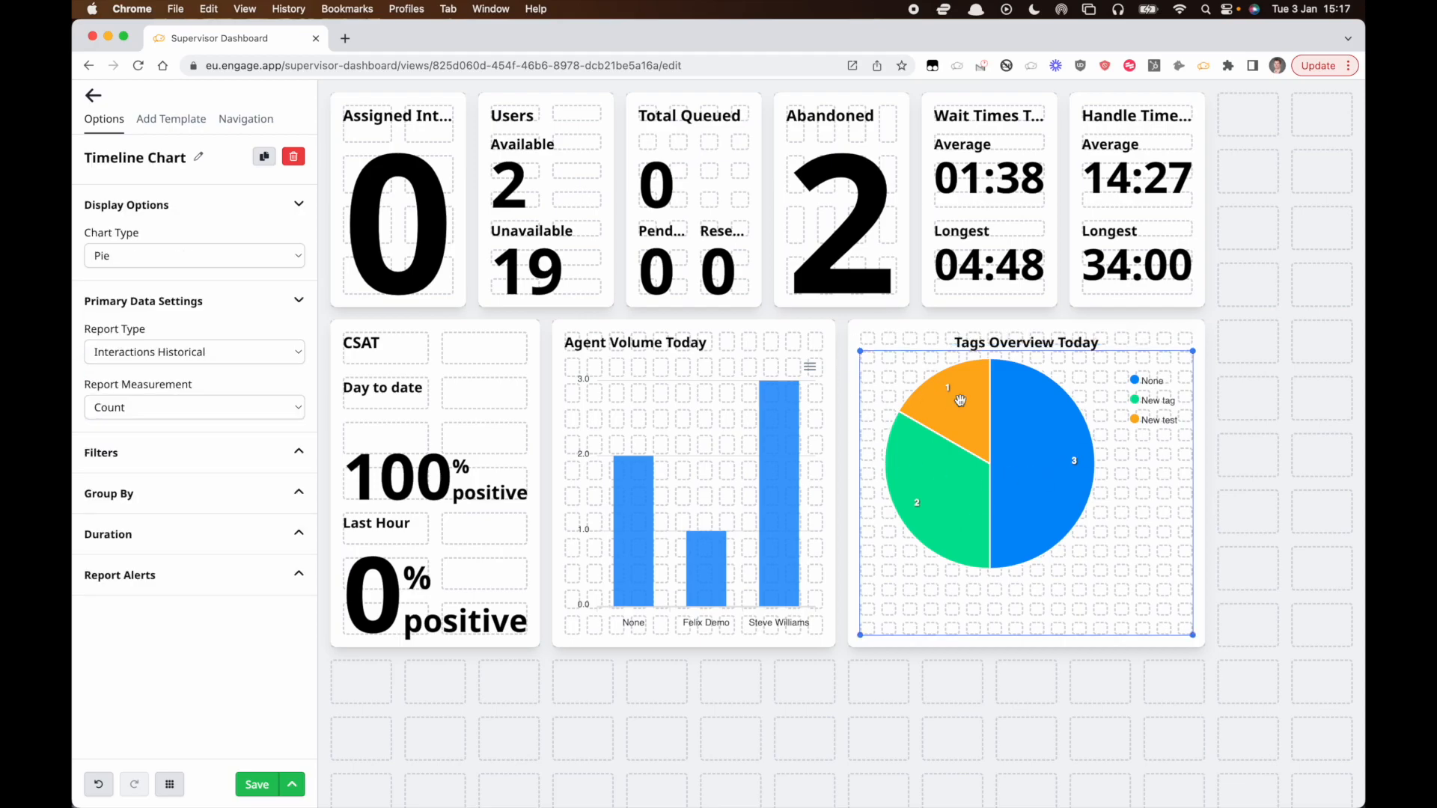
pyautogui.press('Delete')
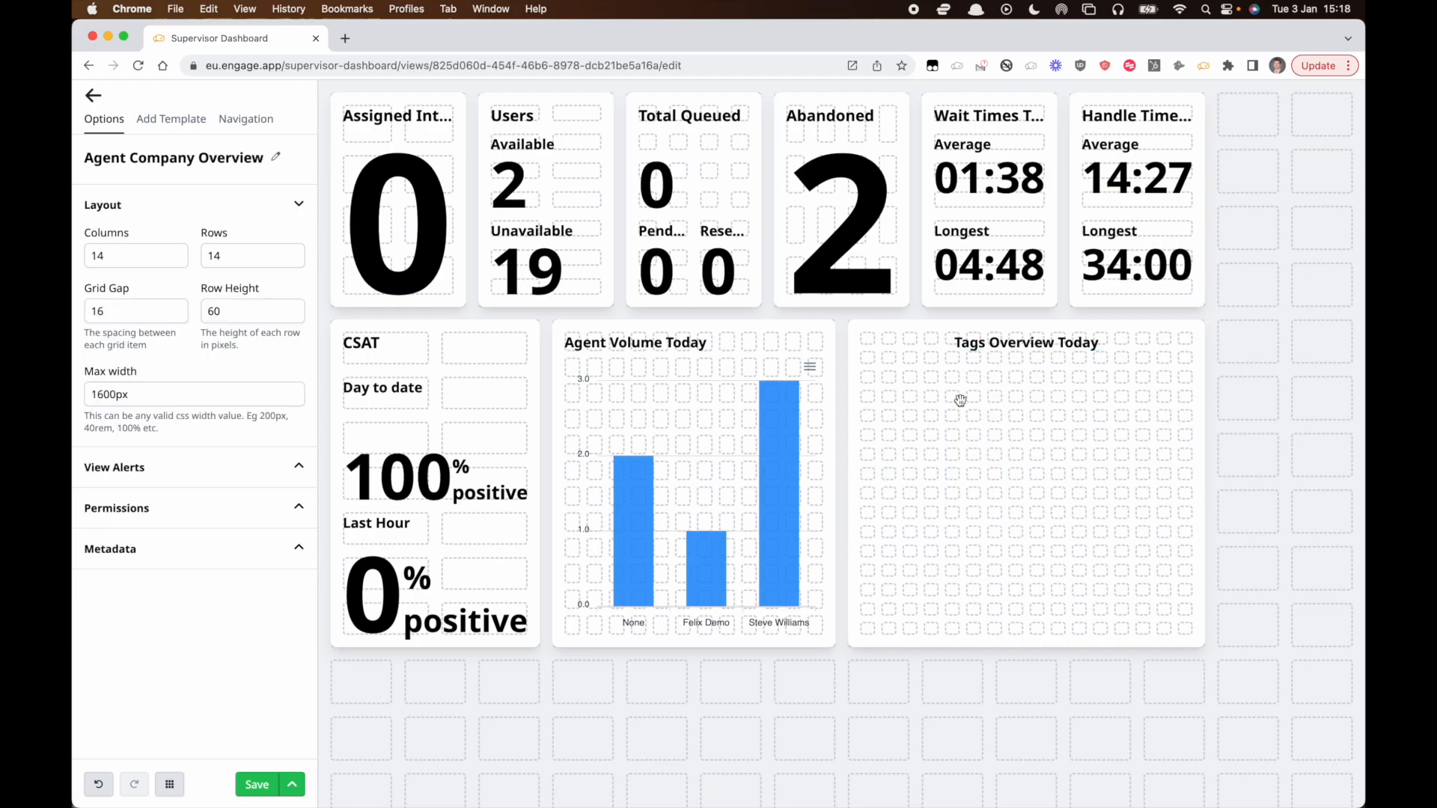
# Add an Image element into the Tags Overview widget and delete it again.
pyautogui.click(175, 119)
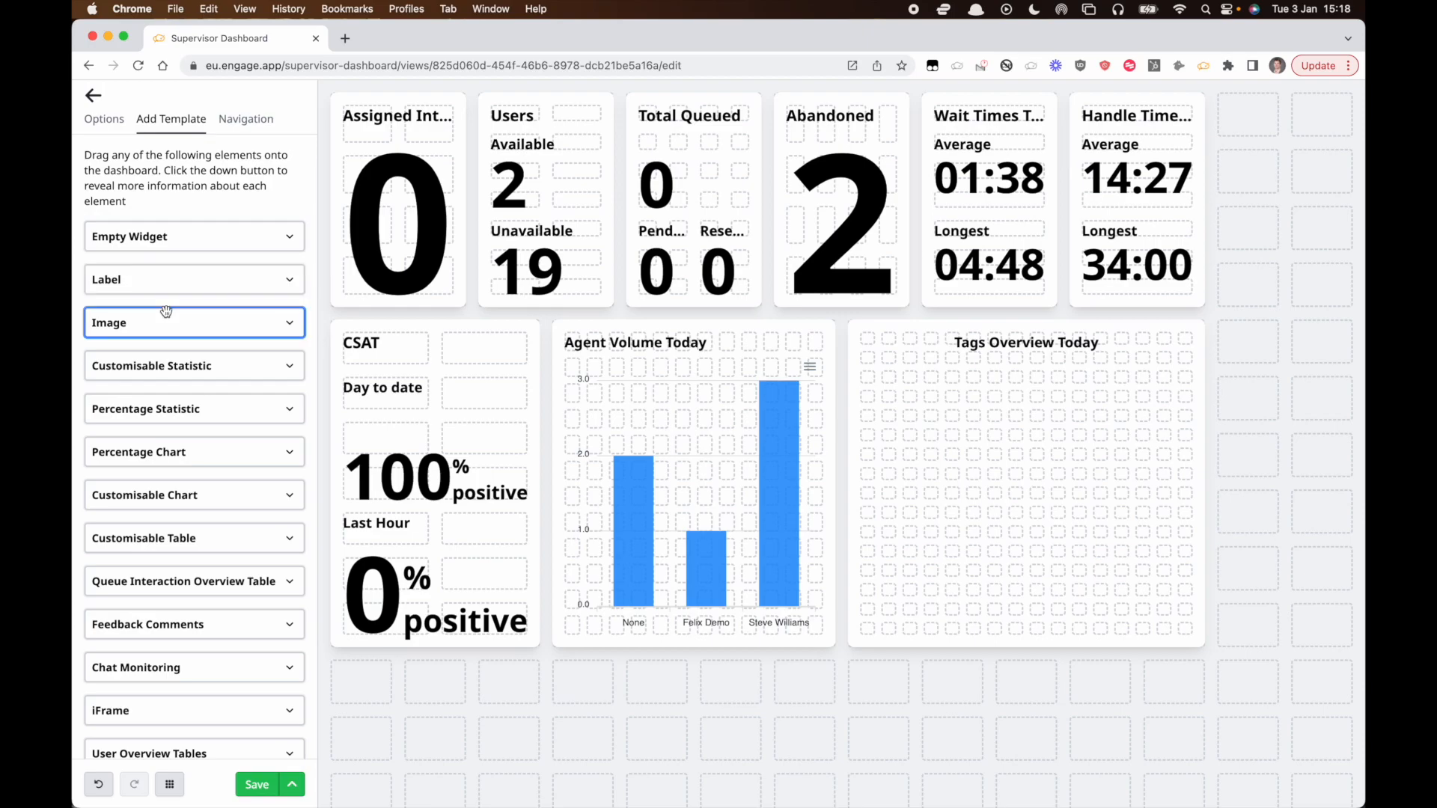
pyautogui.moveTo(166, 311); pyautogui.dragTo(1192, 636)
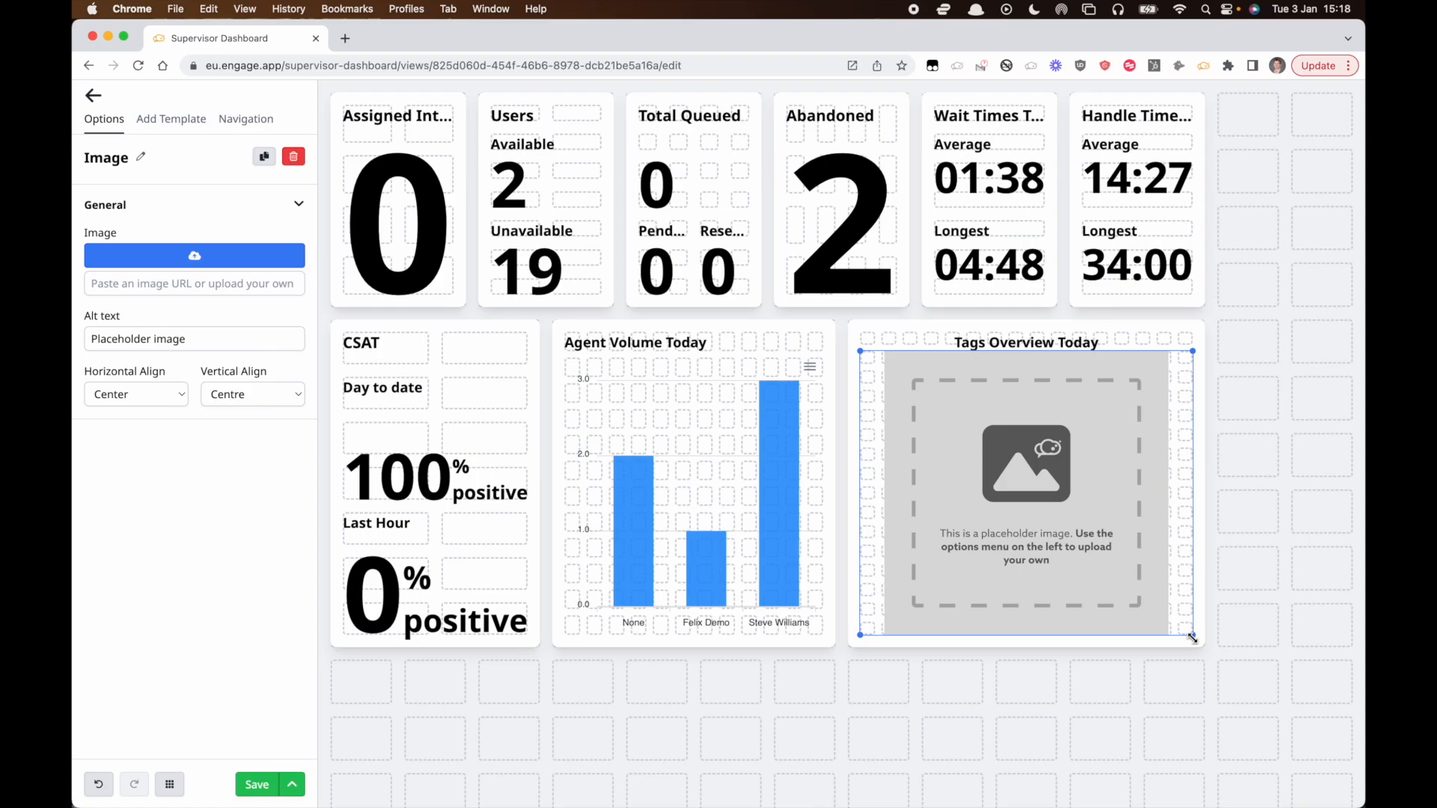
pyautogui.press('Delete')
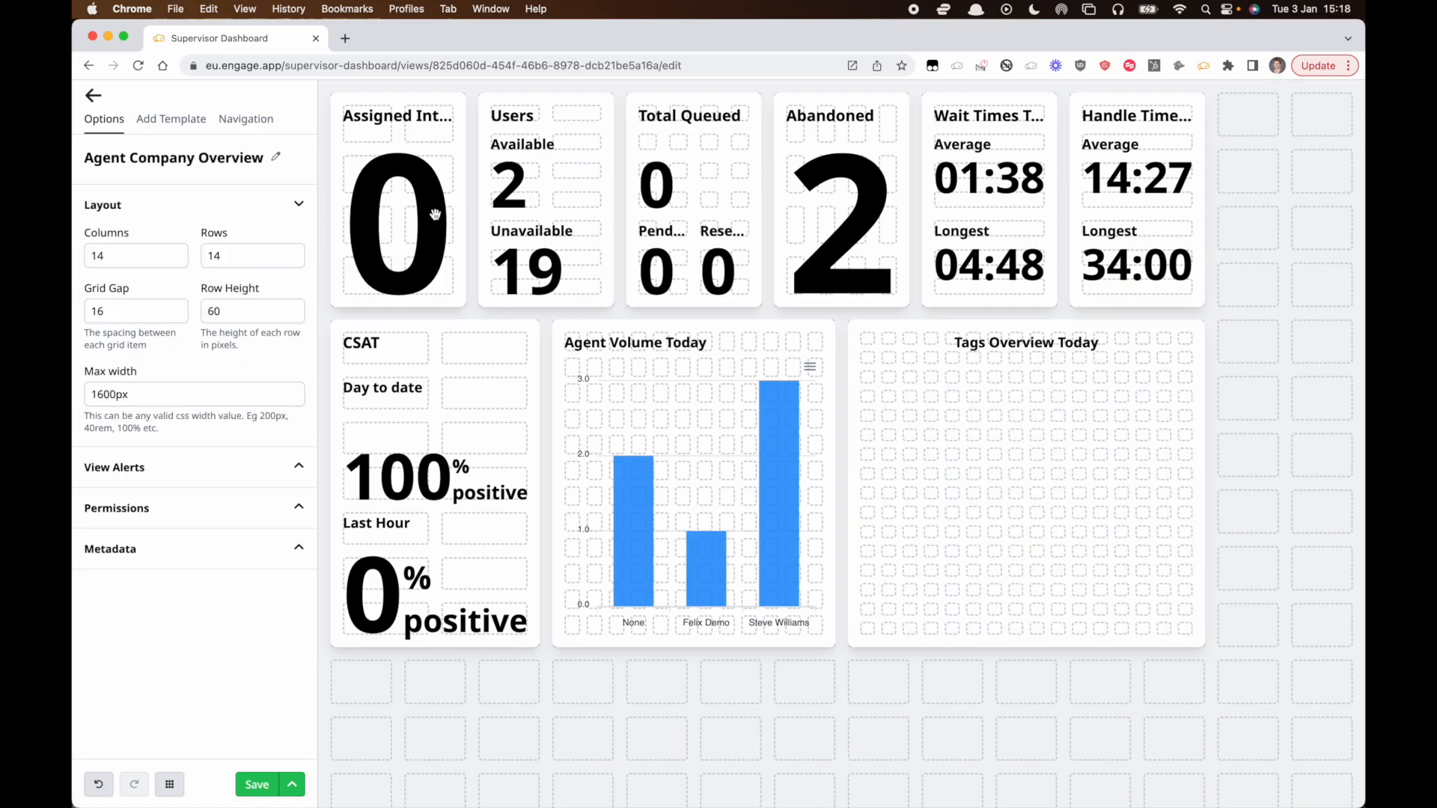
# Add a Percentage Statistic element into the Tags Overview widget's upper left area.
pyautogui.click(178, 129)
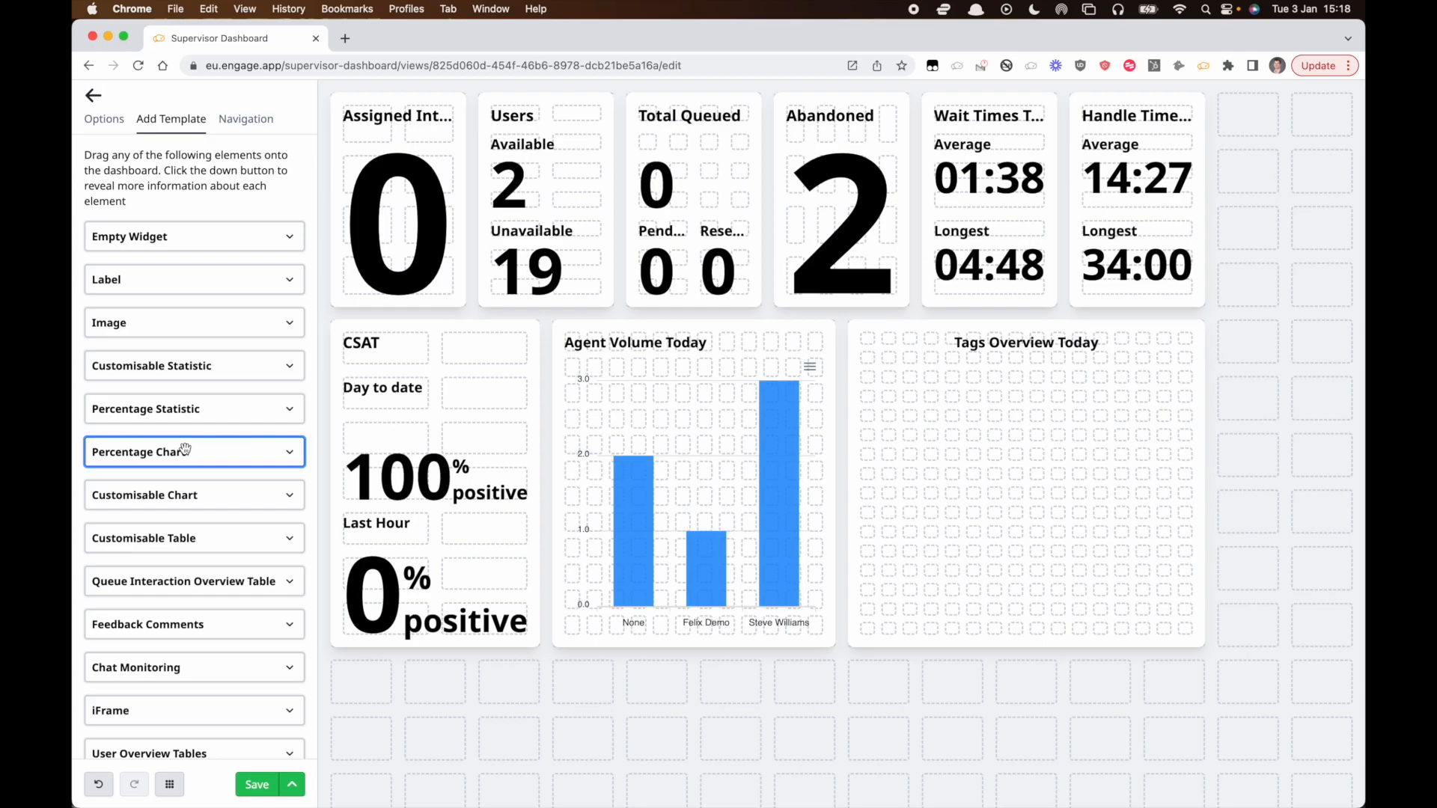
pyautogui.moveTo(169, 416); pyautogui.dragTo(1248, 127)
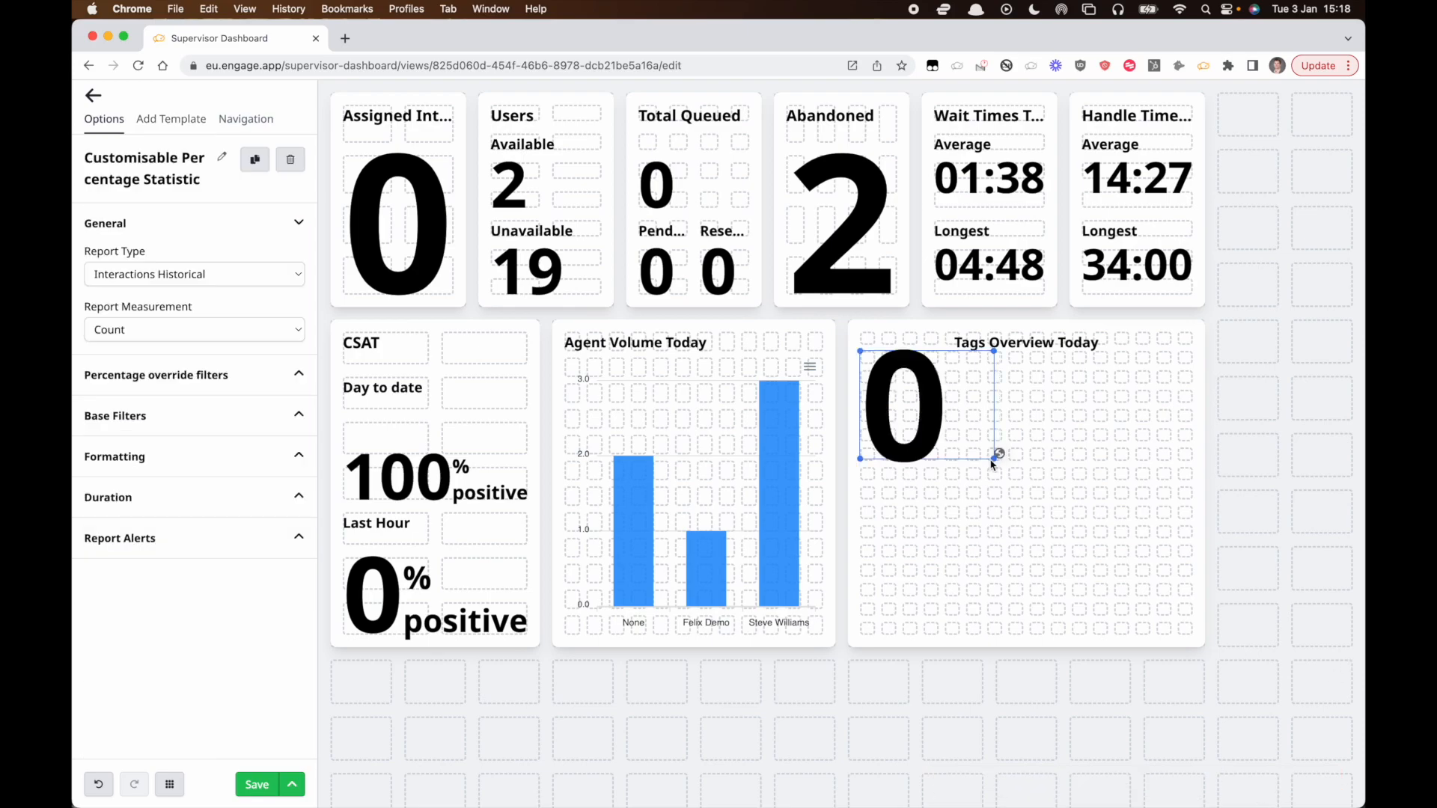
pyautogui.moveTo(994, 460); pyautogui.dragTo(960, 463)
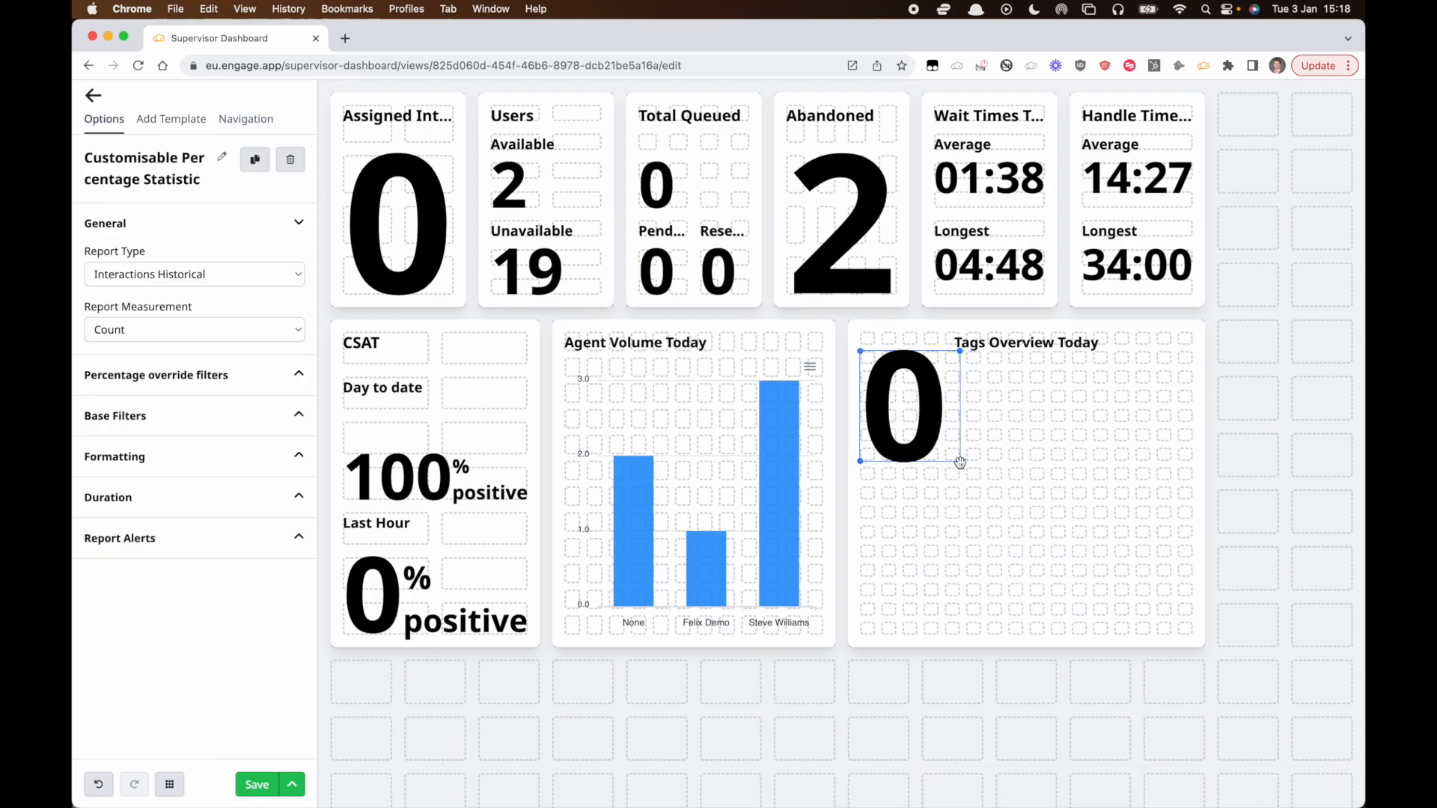
# Examine the Wait Times Average statistic's report type, measurement and aggregation settings, comparing them with the Longest statistic.
pyautogui.click(172, 119)
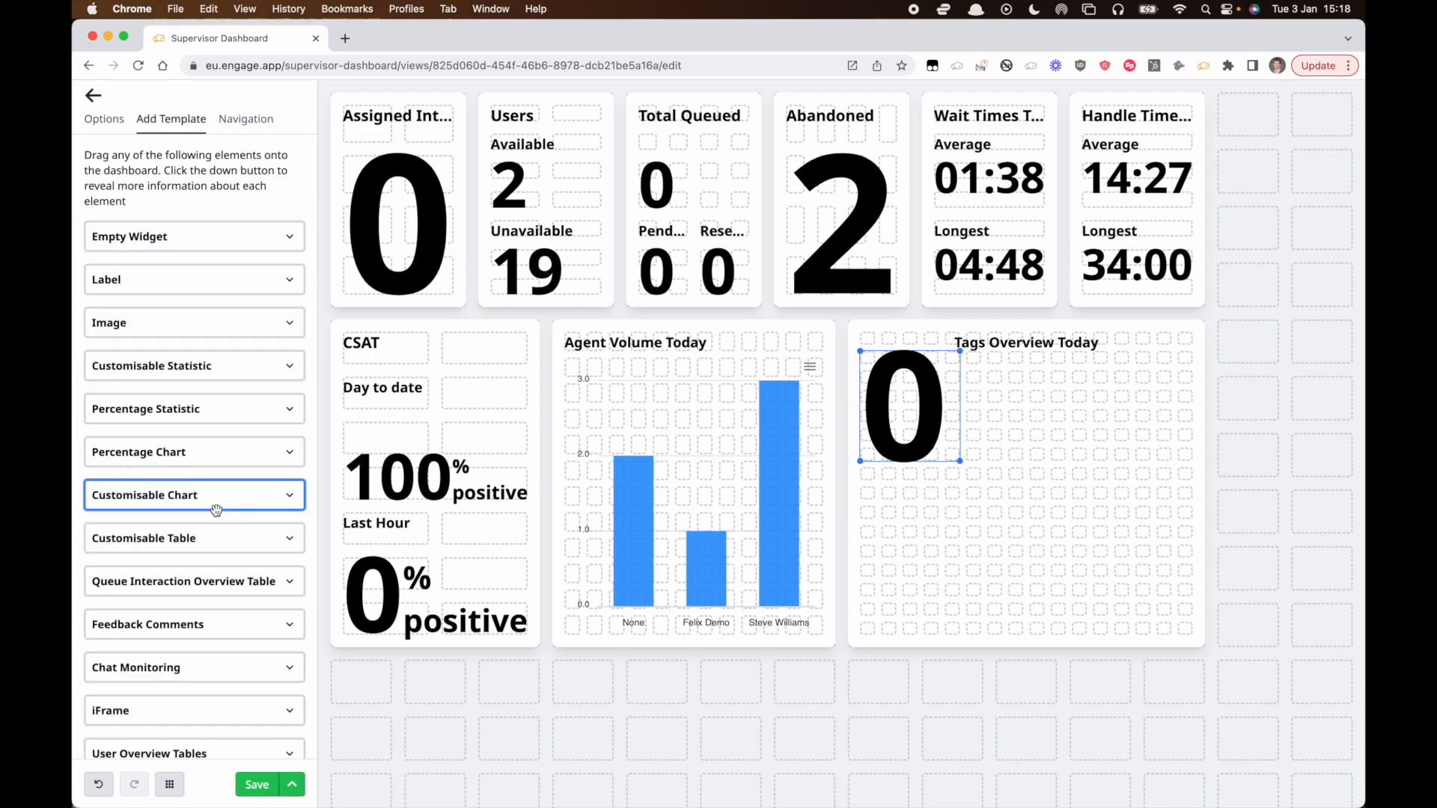
pyautogui.click(114, 122)
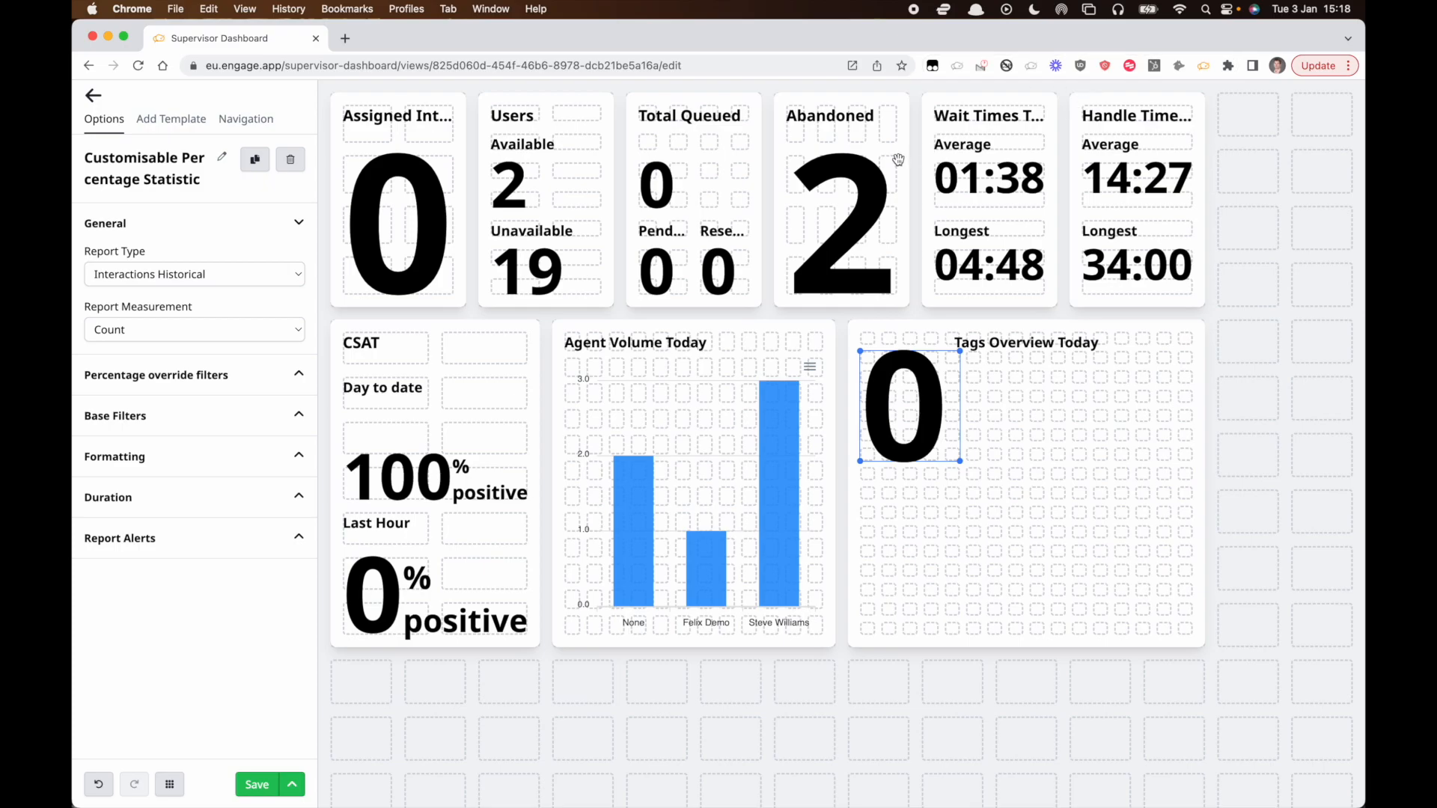
pyautogui.click(980, 176)
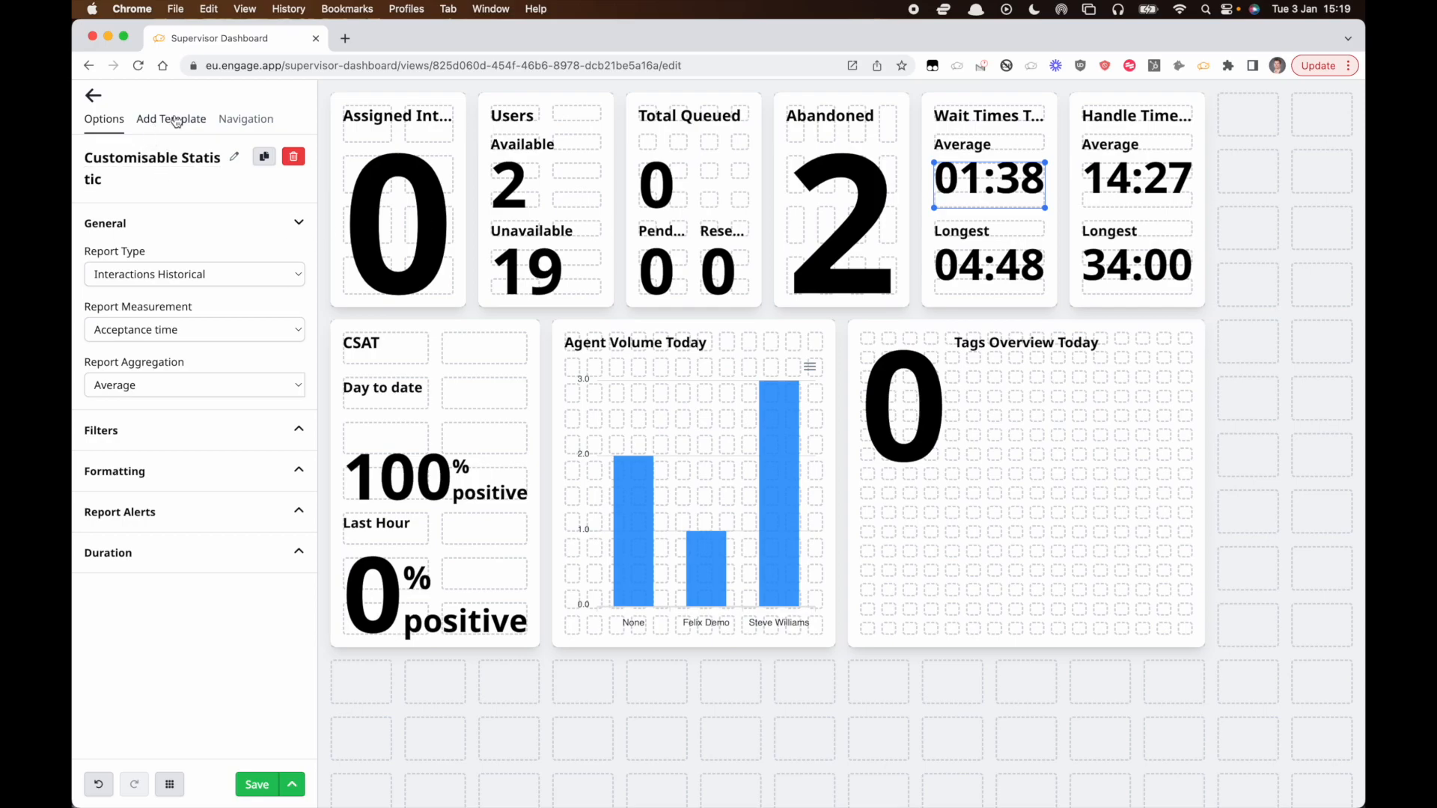
pyautogui.click(151, 275)
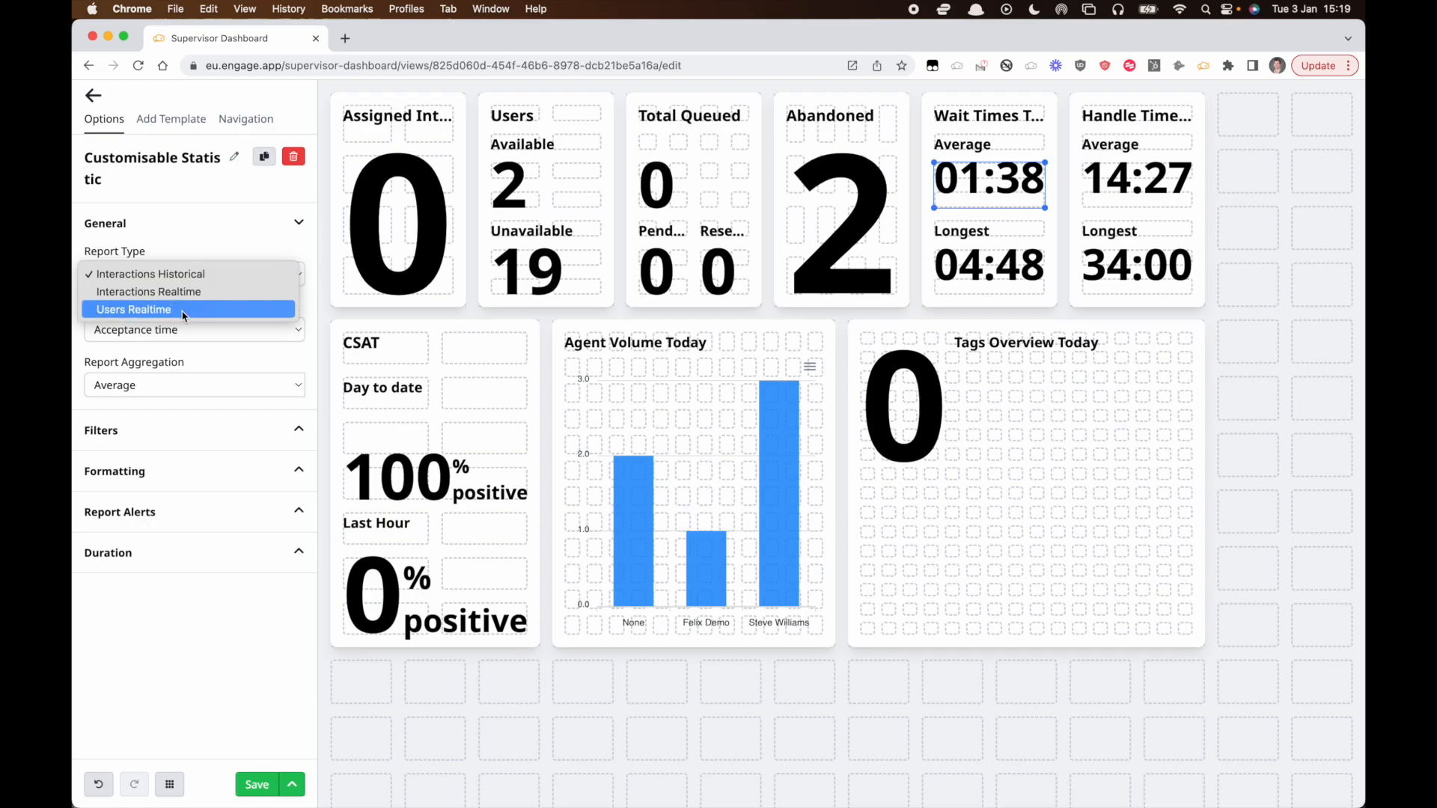
pyautogui.click(216, 274)
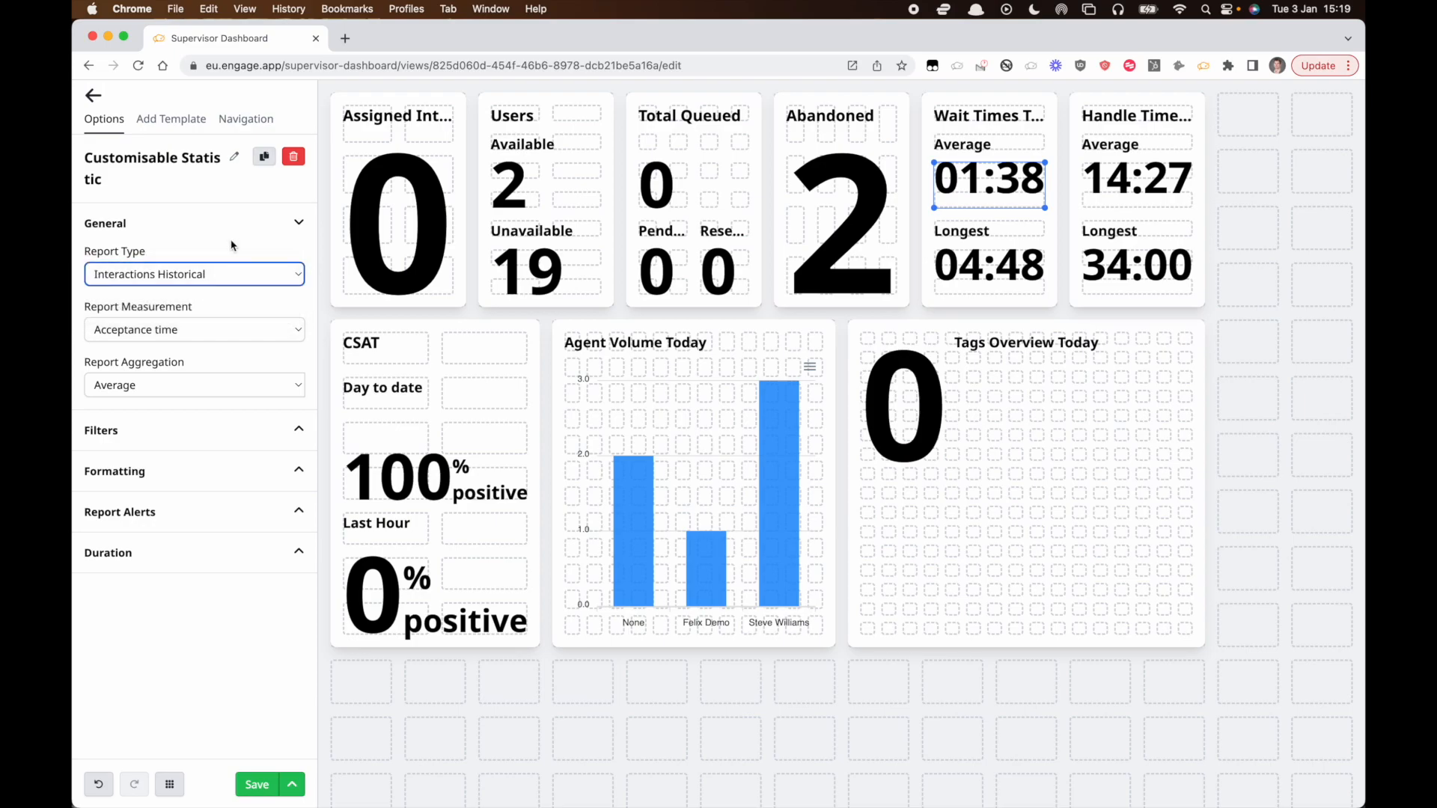
pyautogui.click(182, 329)
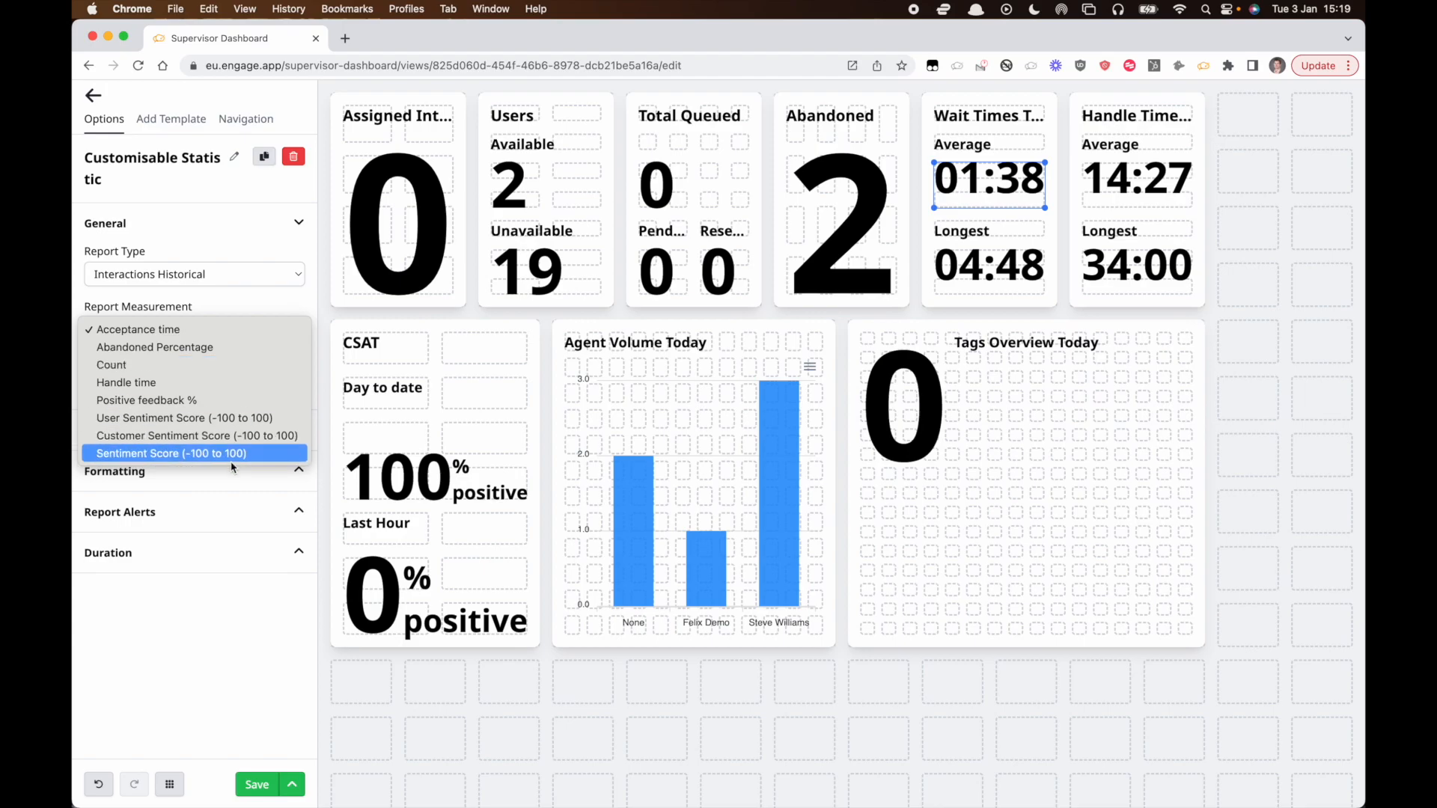
pyautogui.click(265, 254)
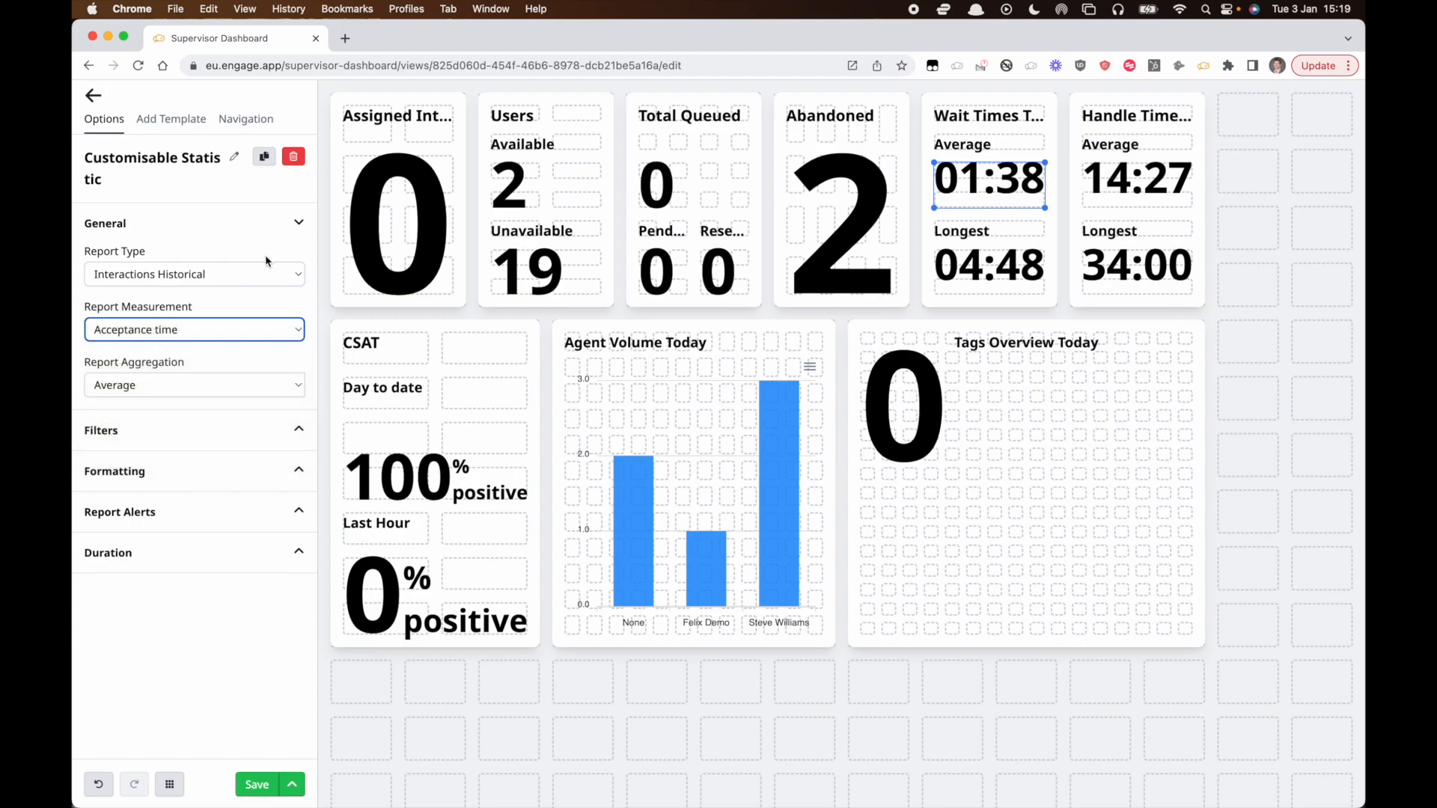
pyautogui.click(182, 383)
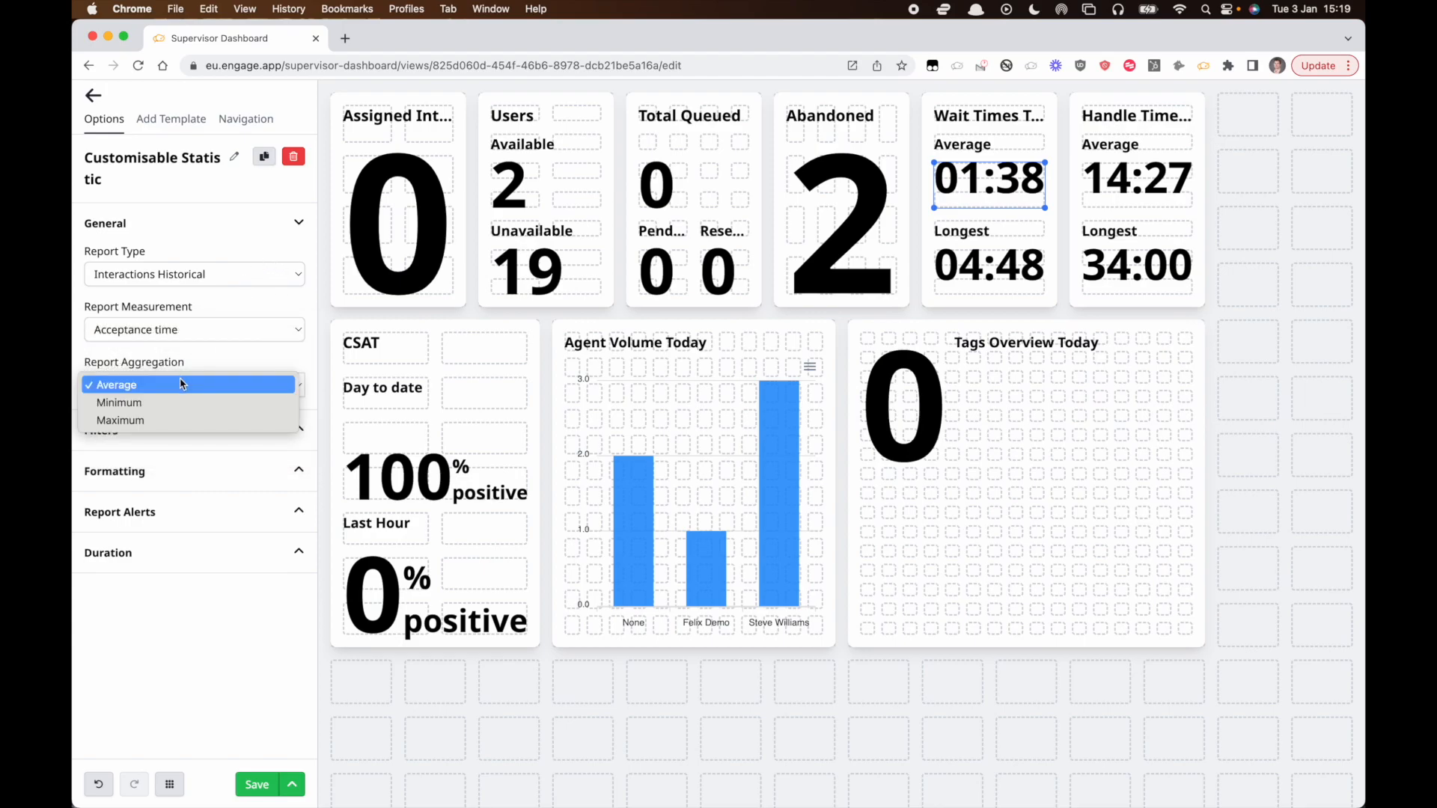
pyautogui.click(182, 385)
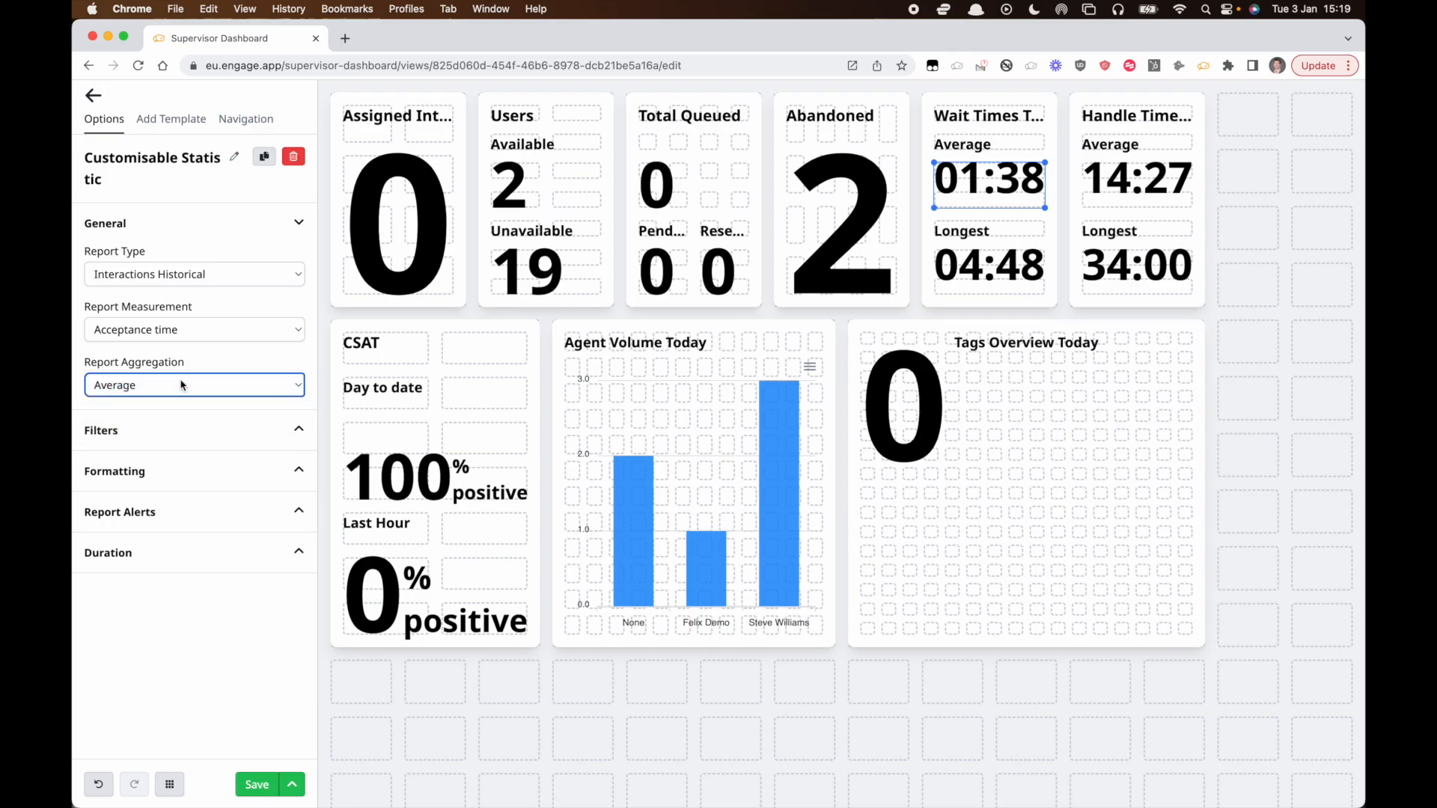
pyautogui.click(1022, 267)
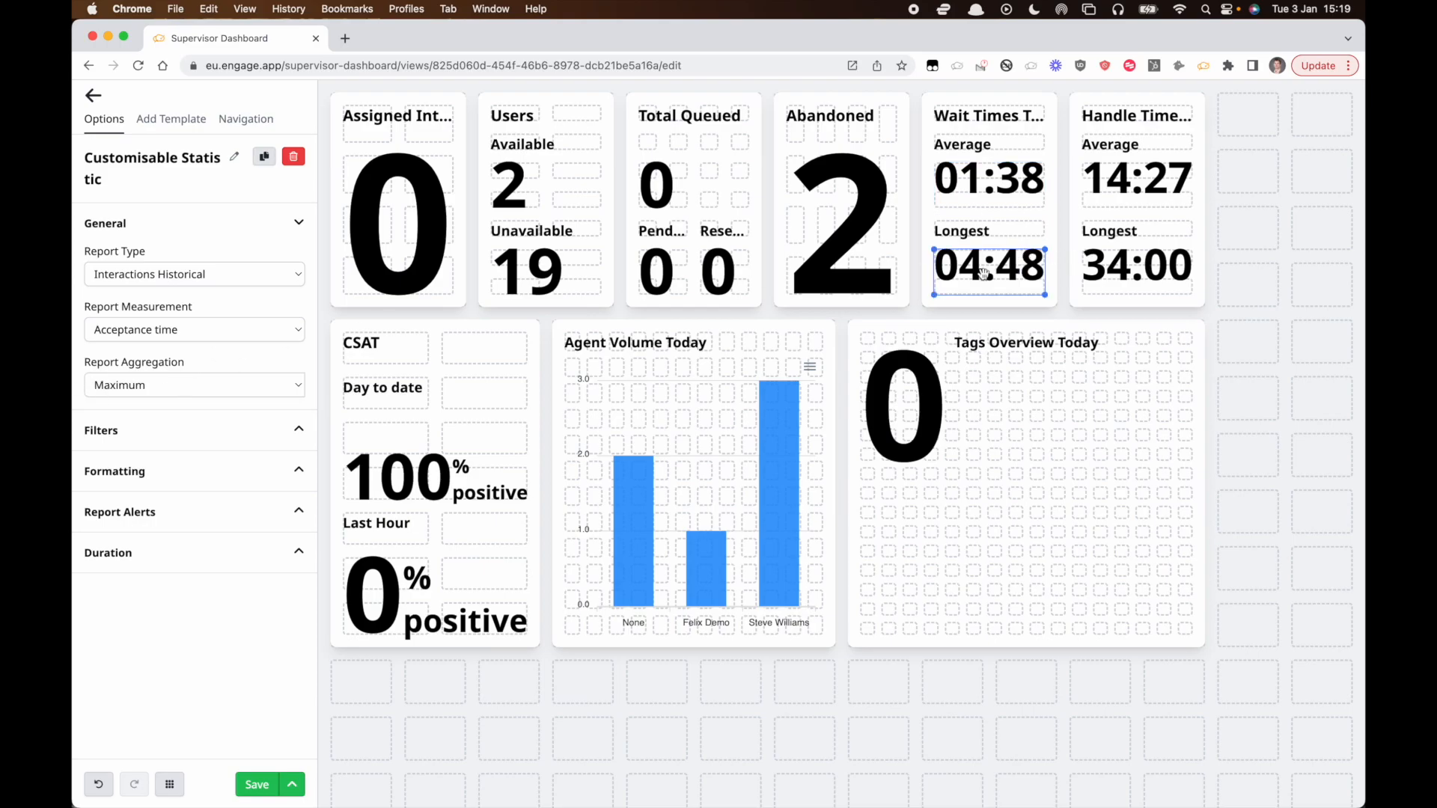
pyautogui.click(987, 193)
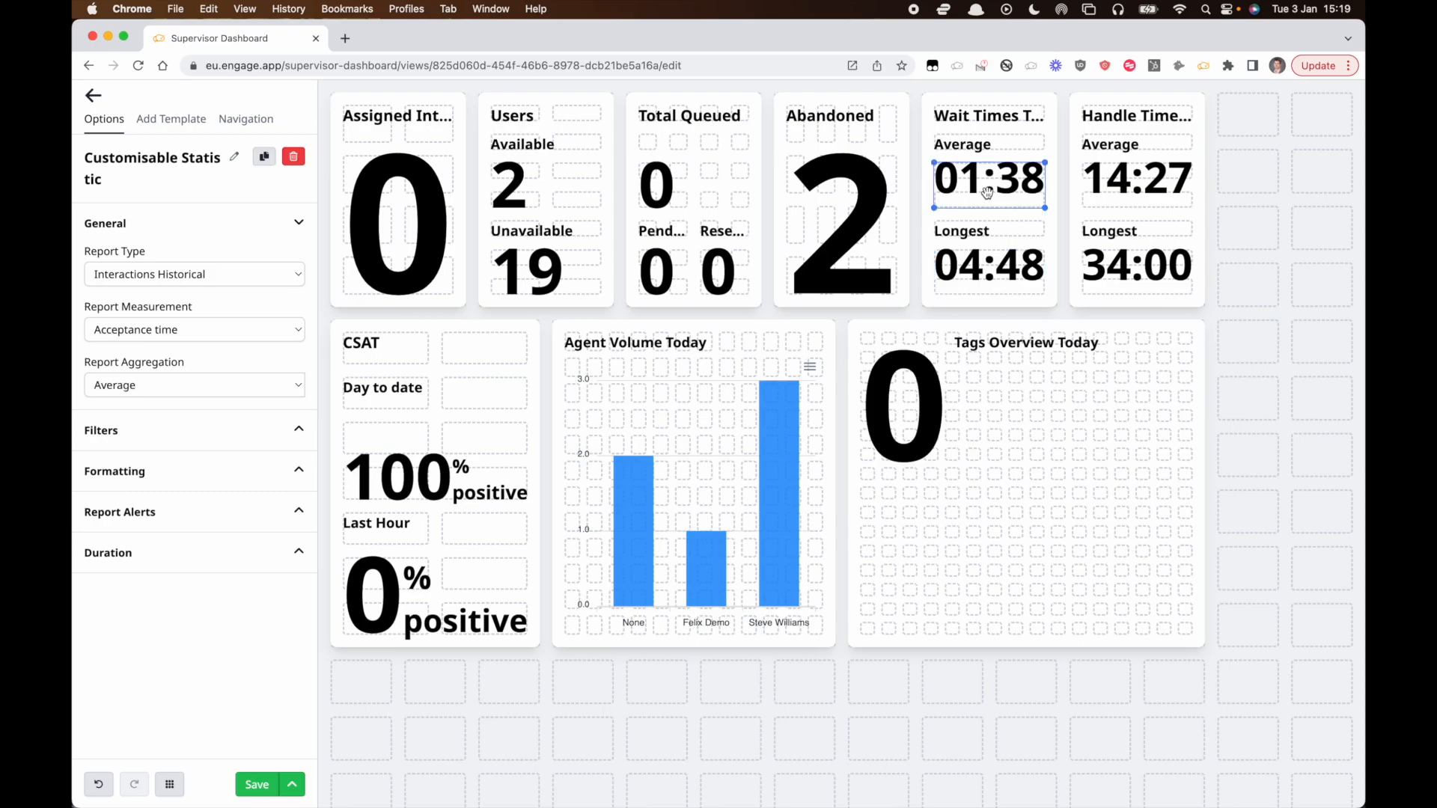
# Apply a Positive Feedback filter to the Wait Times Average statistic and remove the filter again.
pyautogui.click(220, 430)
pyautogui.scroll(-5, 220, 430)
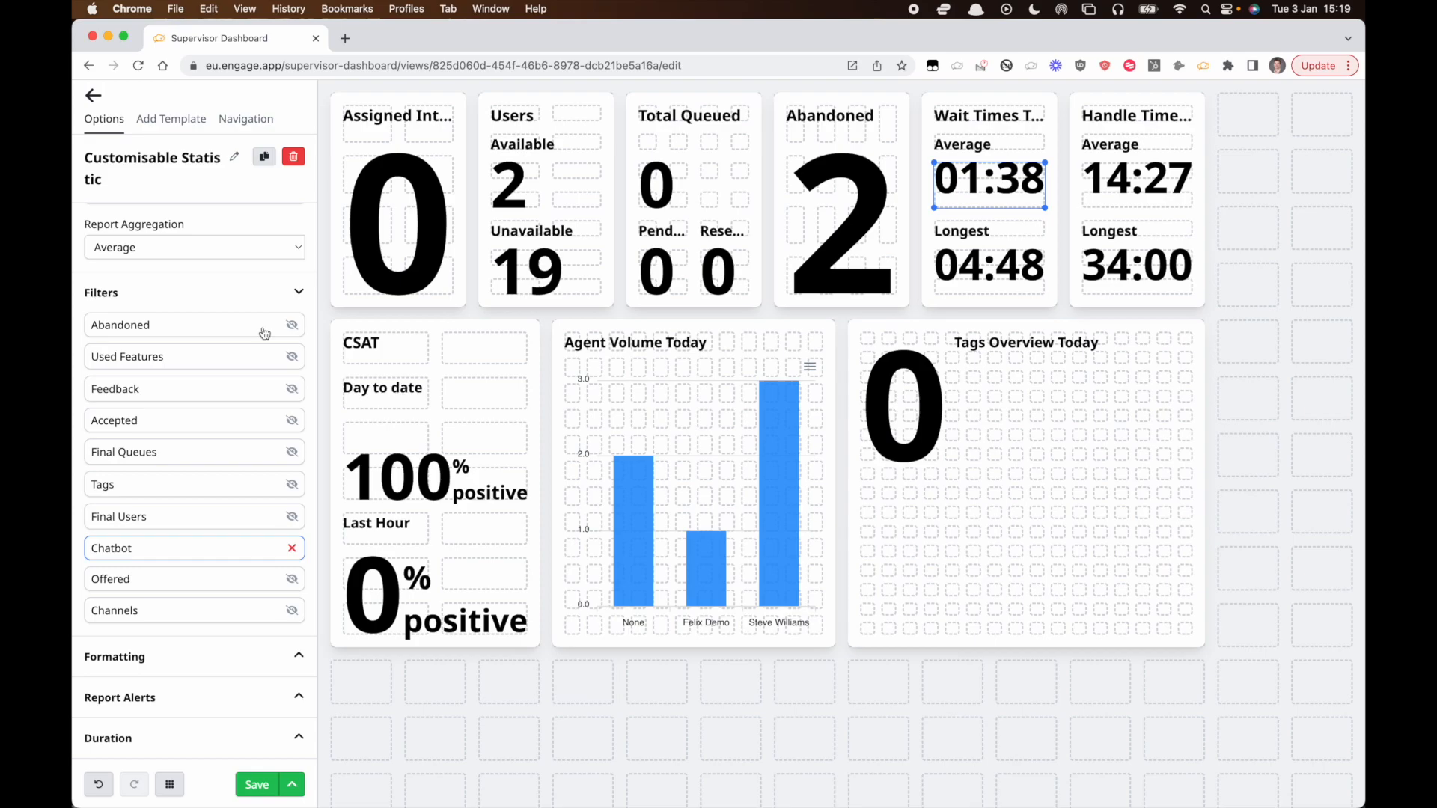
pyautogui.click(276, 388)
pyautogui.click(215, 411)
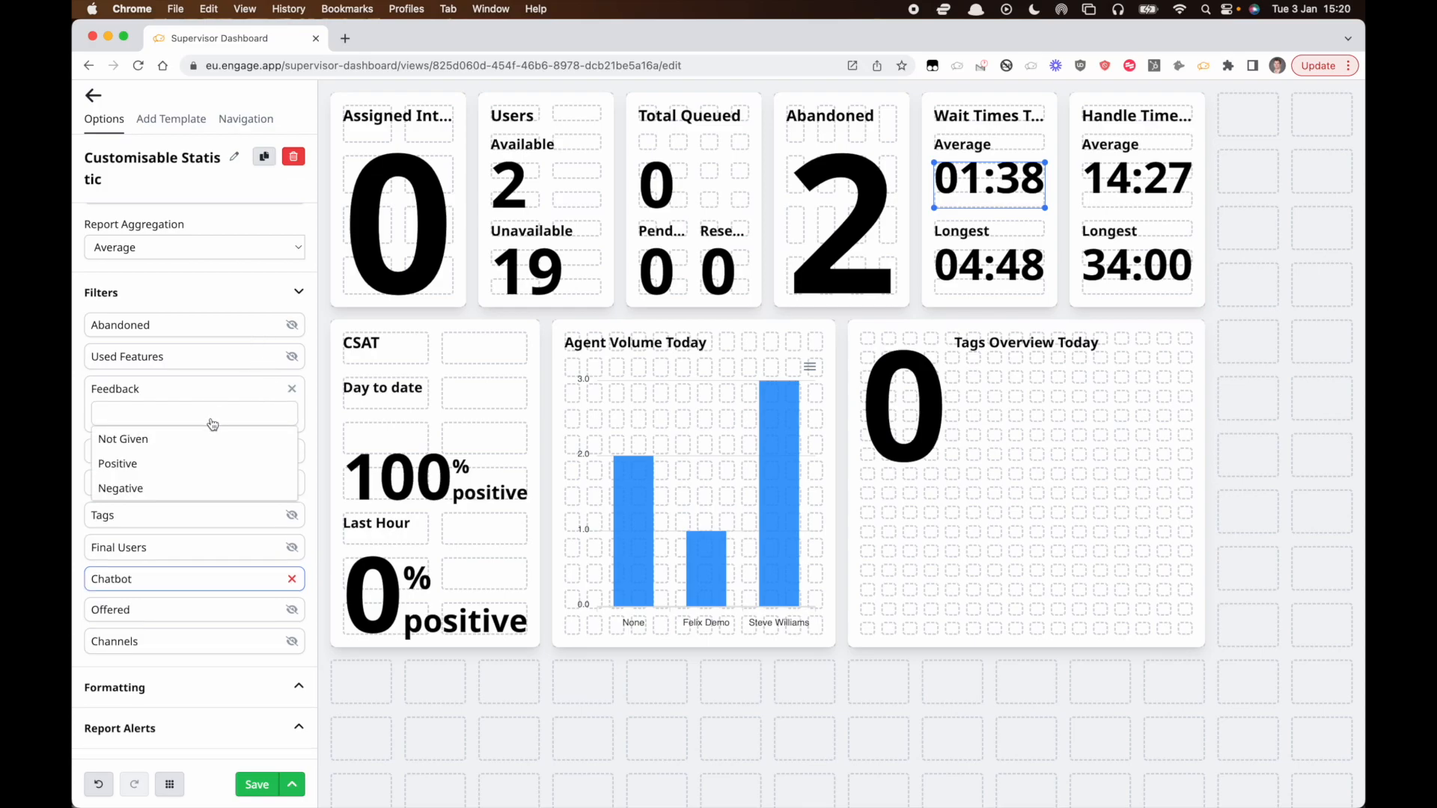
pyautogui.click(194, 464)
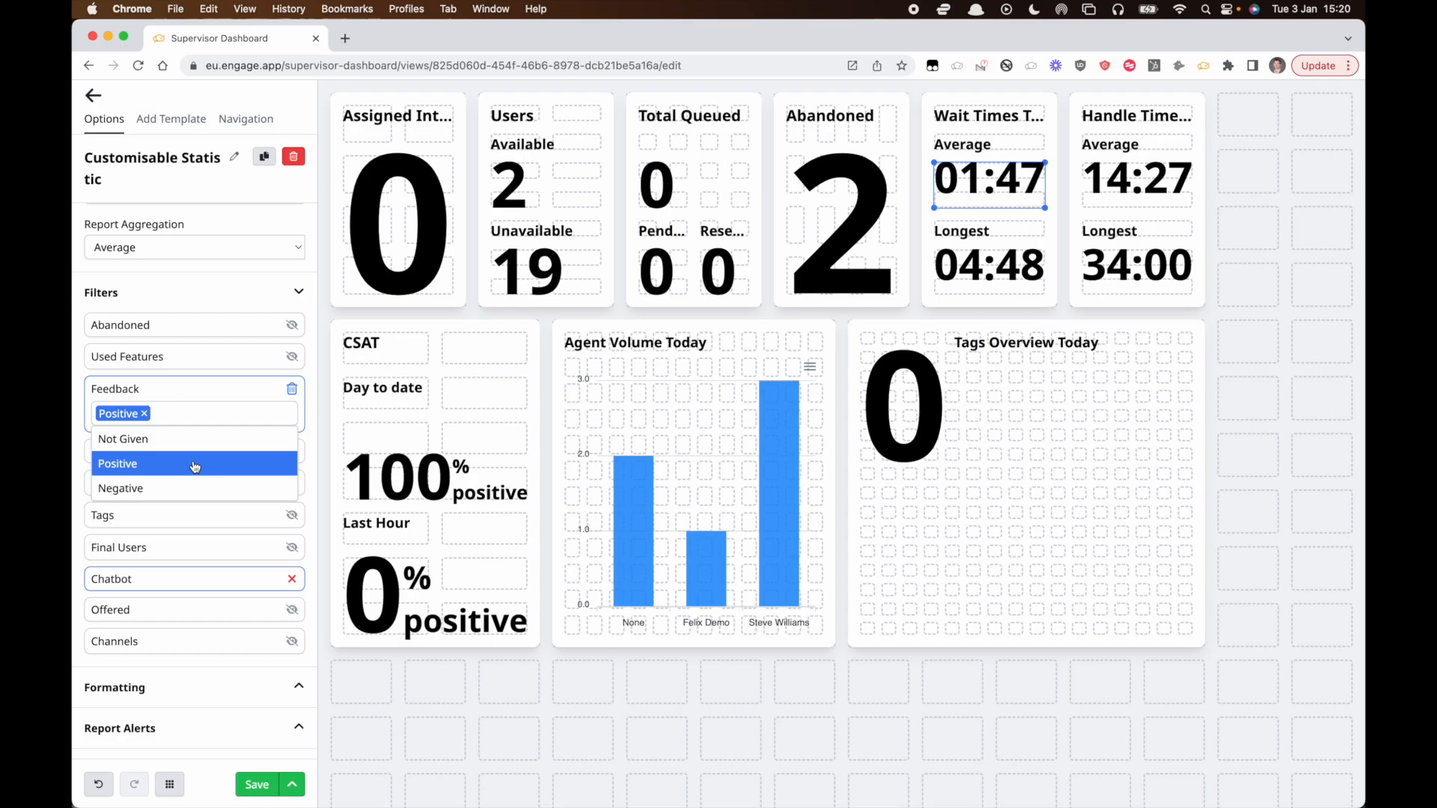
pyautogui.click(291, 389)
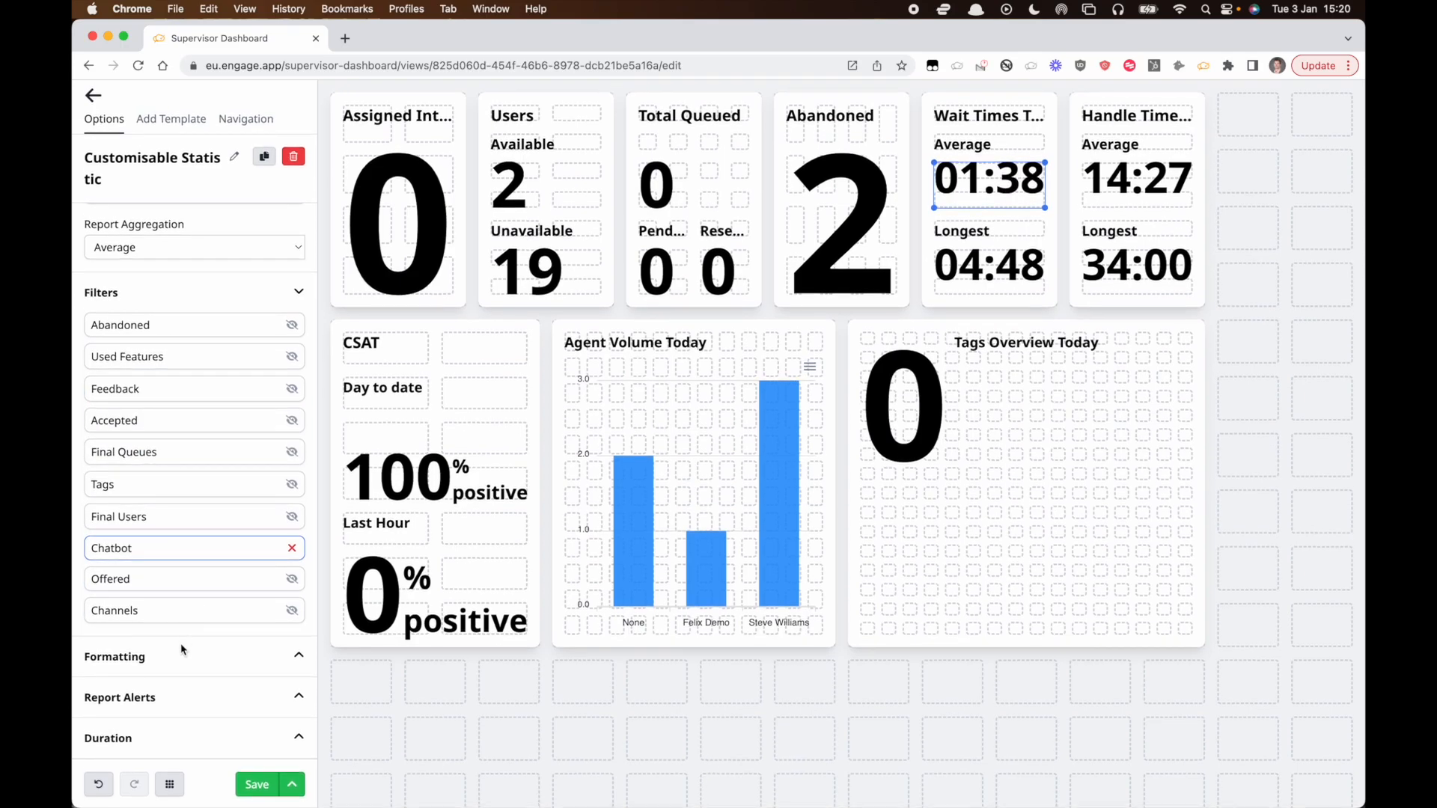
# Try the Minutes format for the Wait Times Average statistic and switch the format back to mm:ss.
pyautogui.click(182, 658)
pyautogui.scroll(-5, 182, 660)
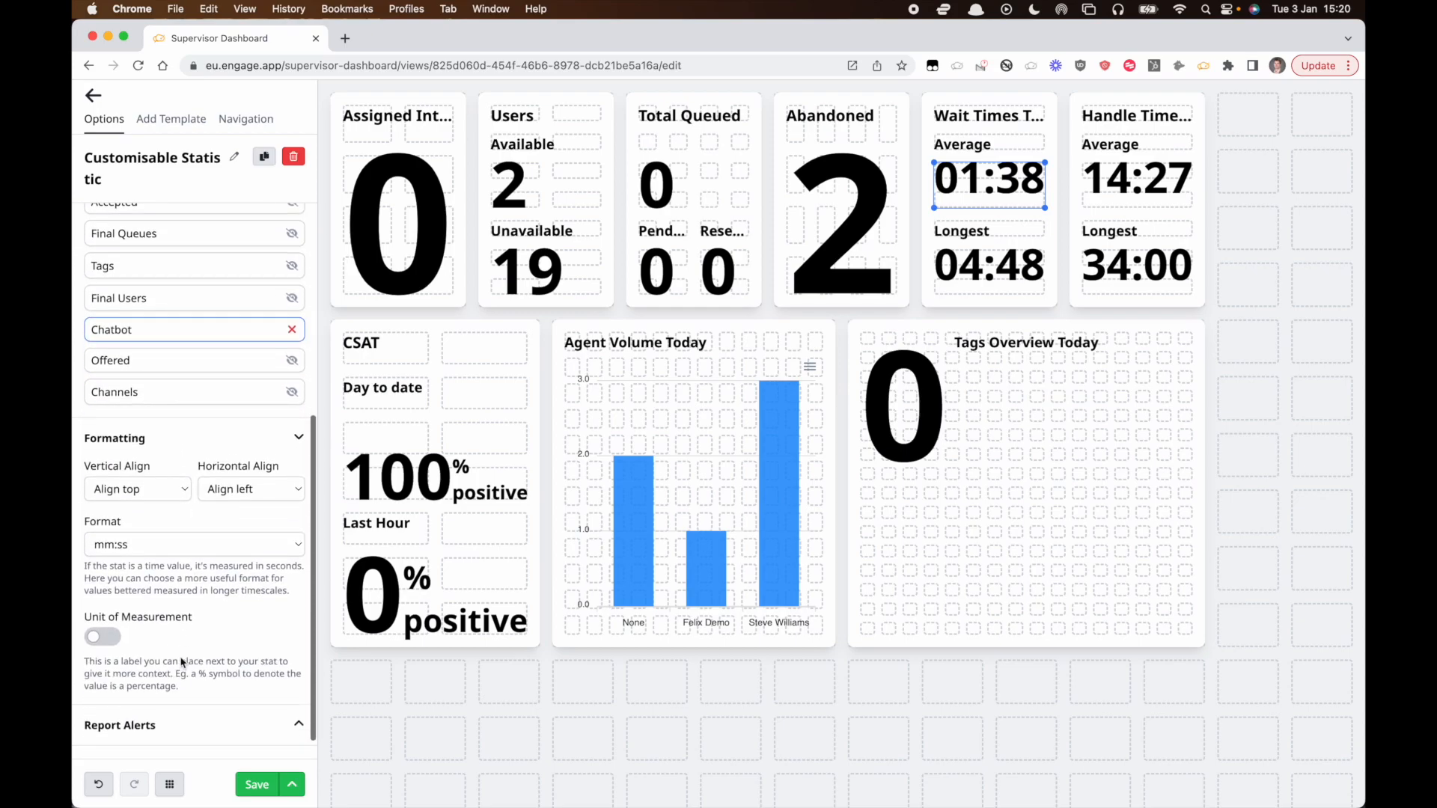
pyautogui.click(110, 640)
pyautogui.click(112, 639)
pyautogui.click(172, 540)
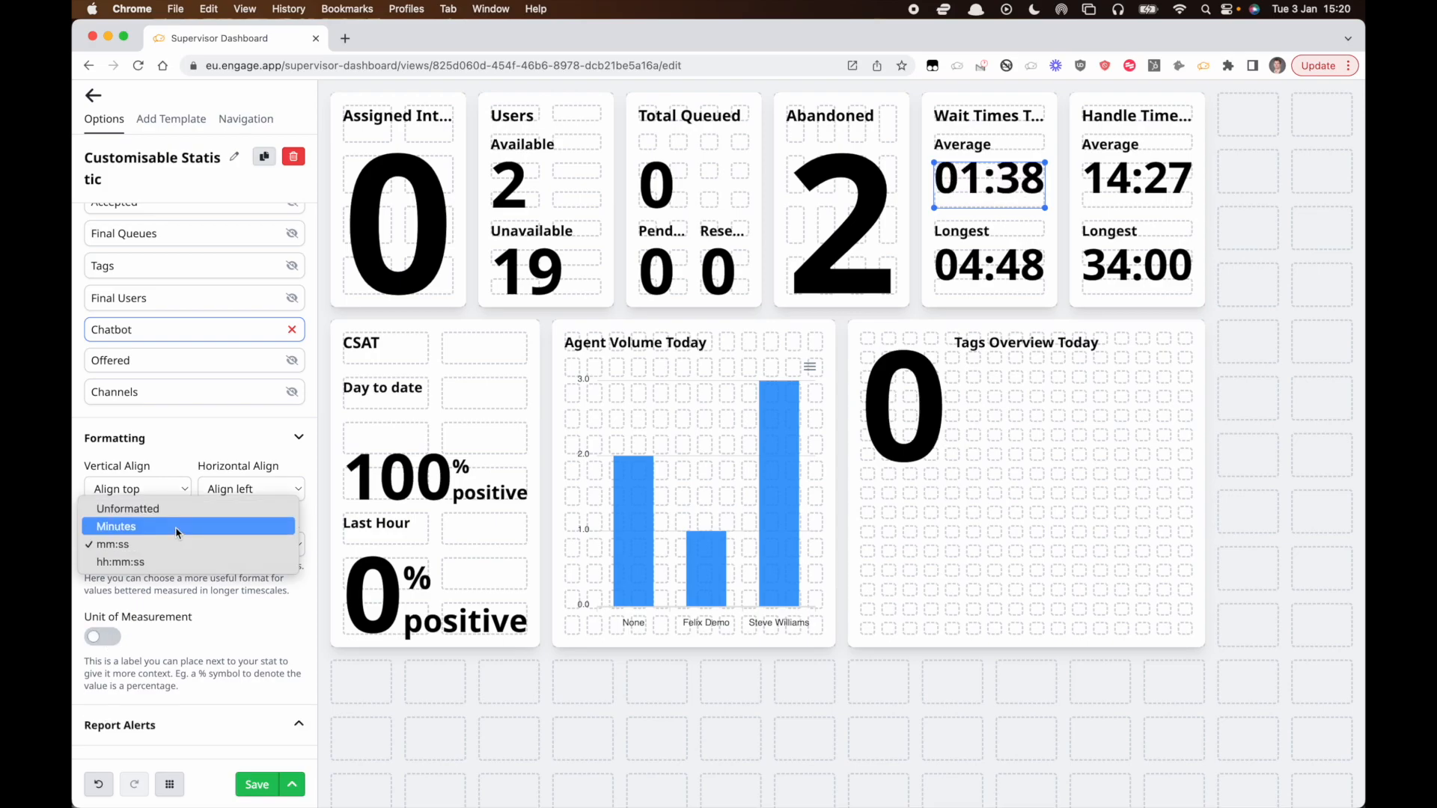
pyautogui.click(175, 527)
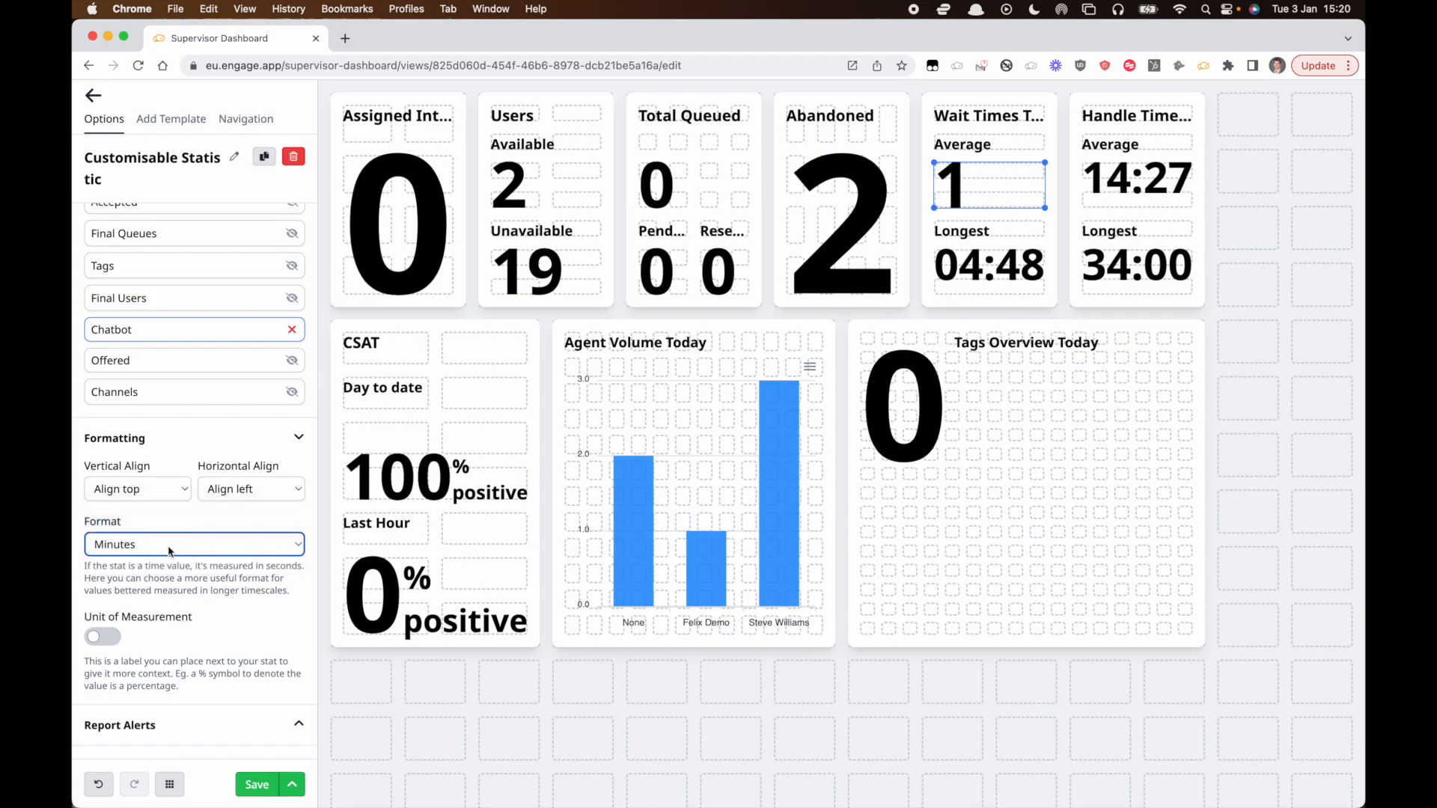
pyautogui.click(170, 551)
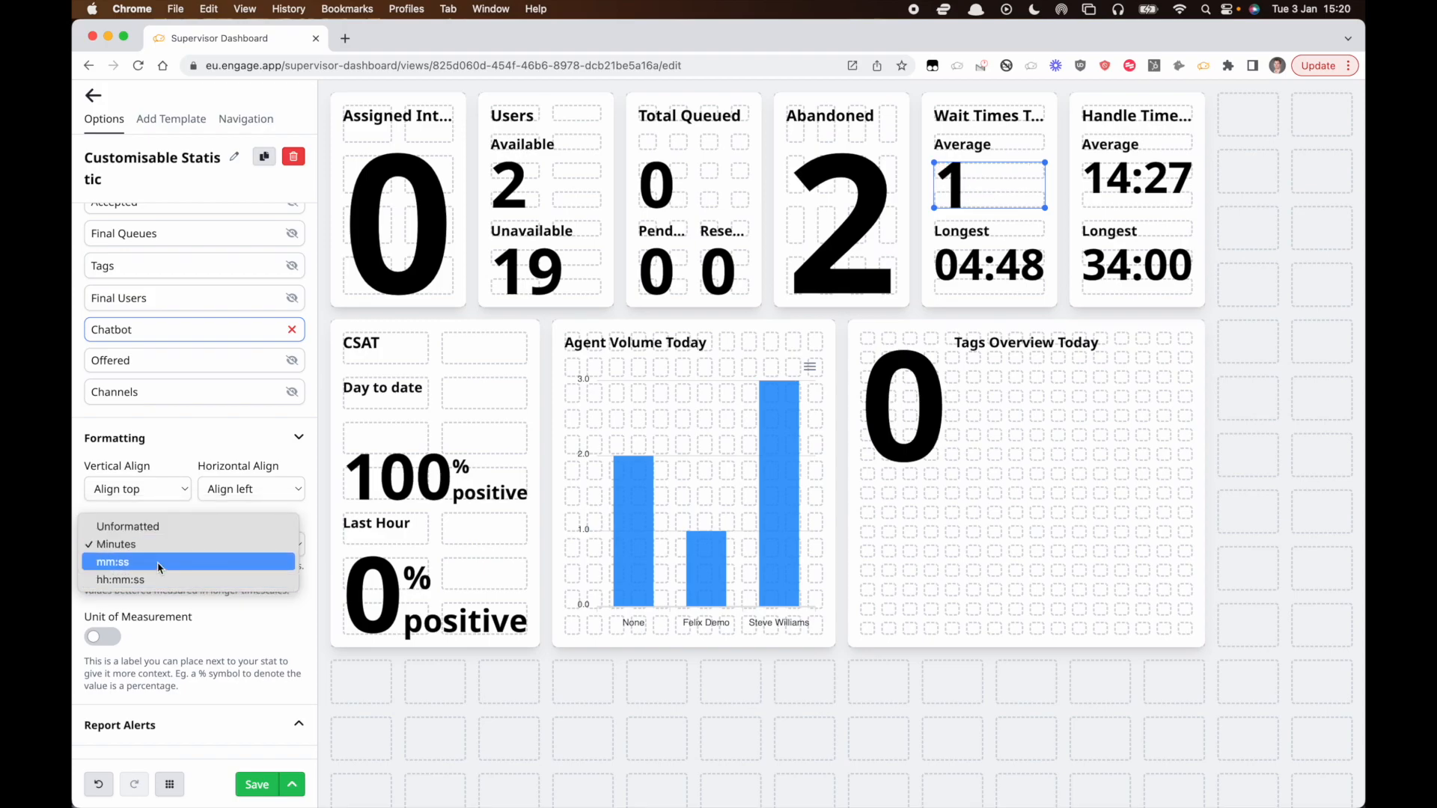
pyautogui.click(158, 563)
# Add a report alert to the statistic that triggers when the value is more than 180, at Critical (red) level.
pyautogui.scroll(-2, 172, 599)
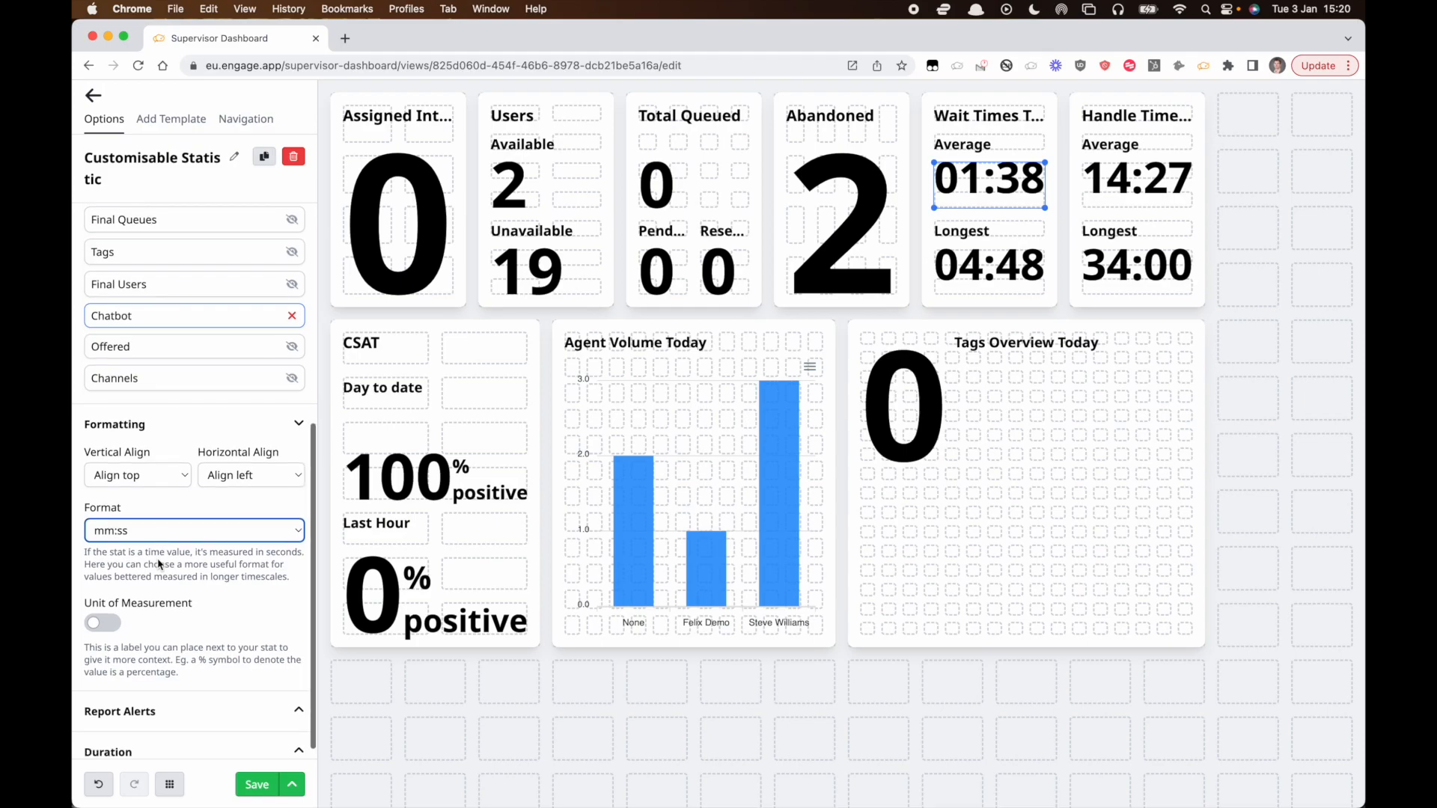
pyautogui.click(202, 688)
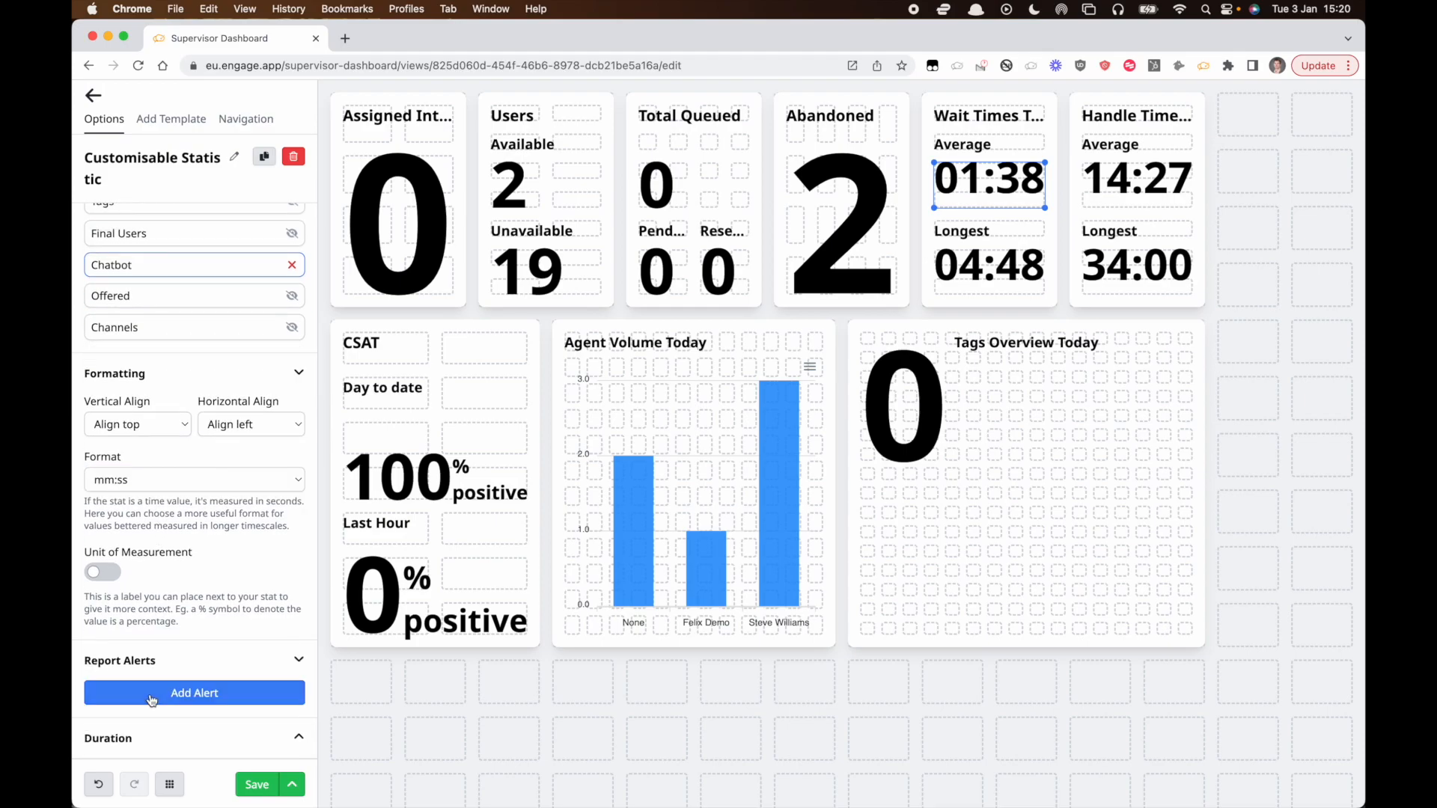
pyautogui.click(209, 690)
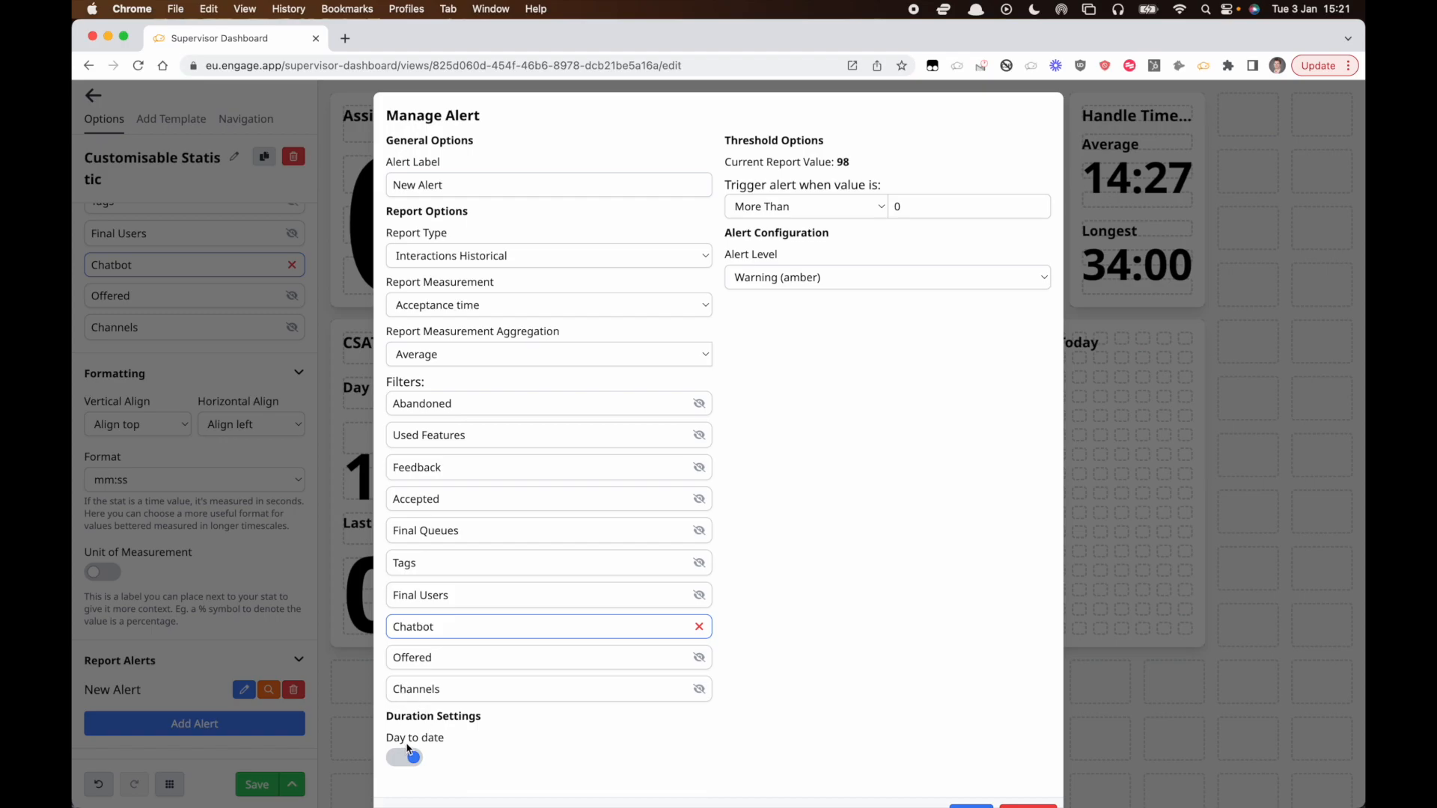
pyautogui.moveTo(903, 205); pyautogui.dragTo(882, 209)
pyautogui.write('180')
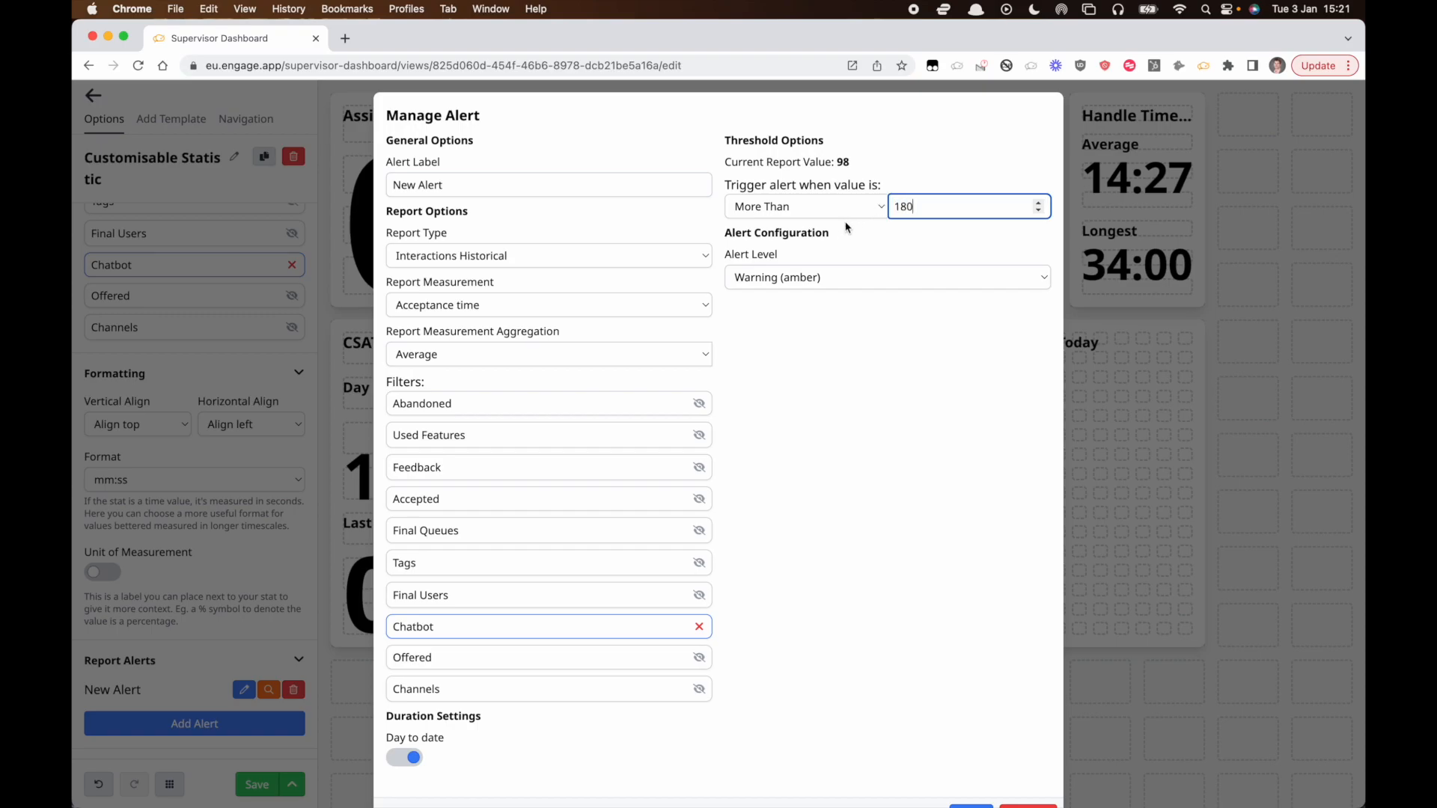
pyautogui.click(830, 253)
pyautogui.click(817, 281)
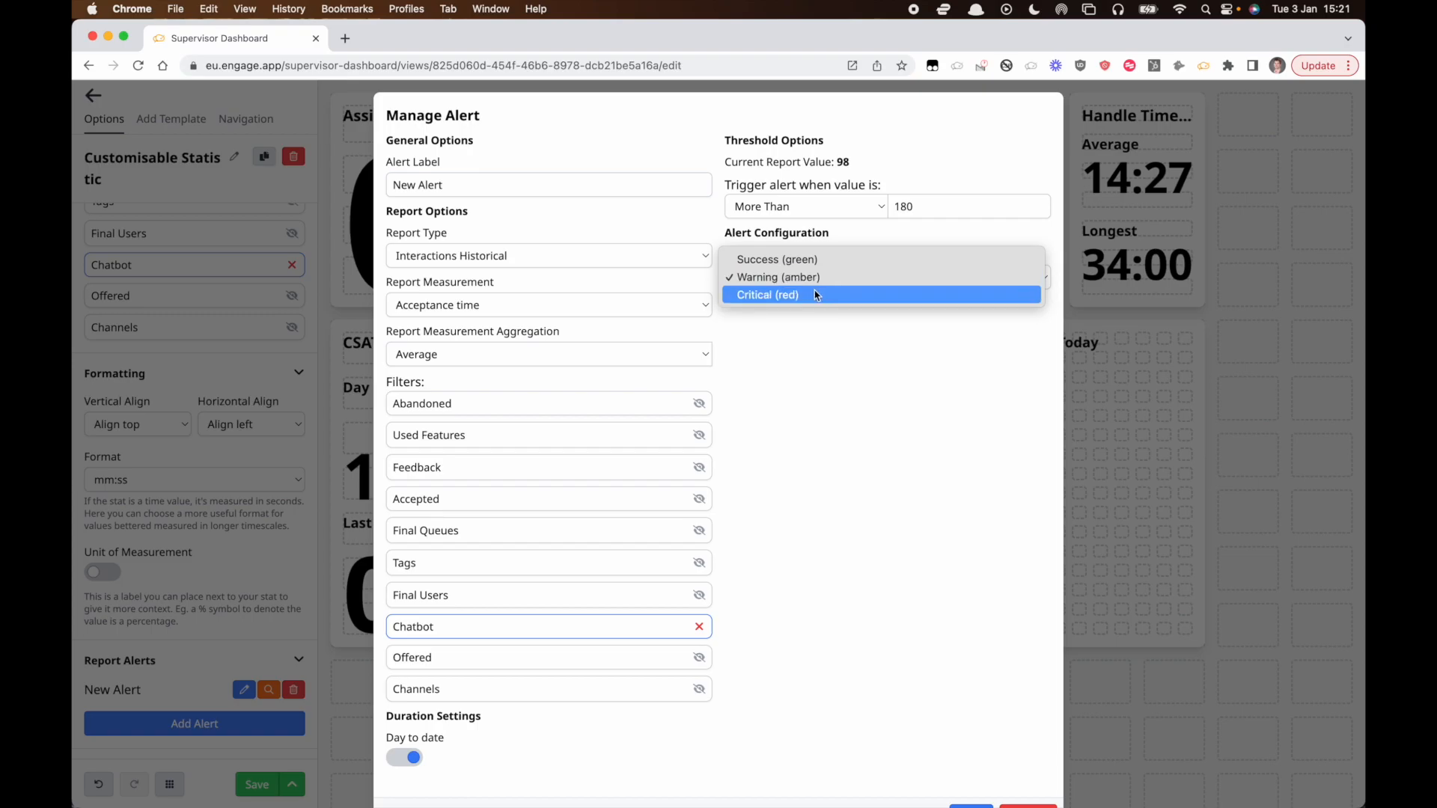
pyautogui.click(815, 294)
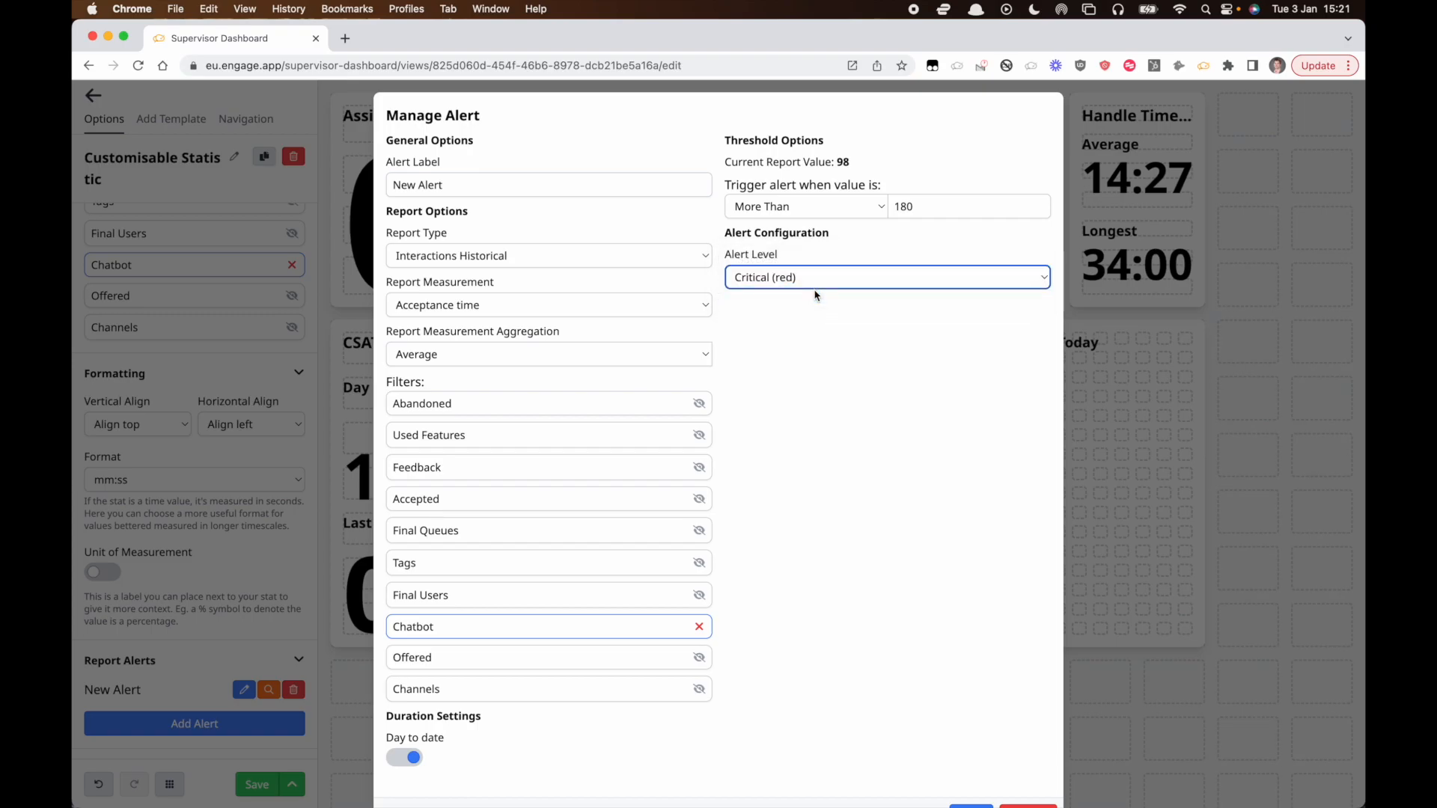
# Change the alert threshold to more than 60 and the alert level to Warning (amber), then save the alert.
pyautogui.click(901, 206)
pyautogui.press('Delete')
pyautogui.press('BackSpace')
pyautogui.write('60')
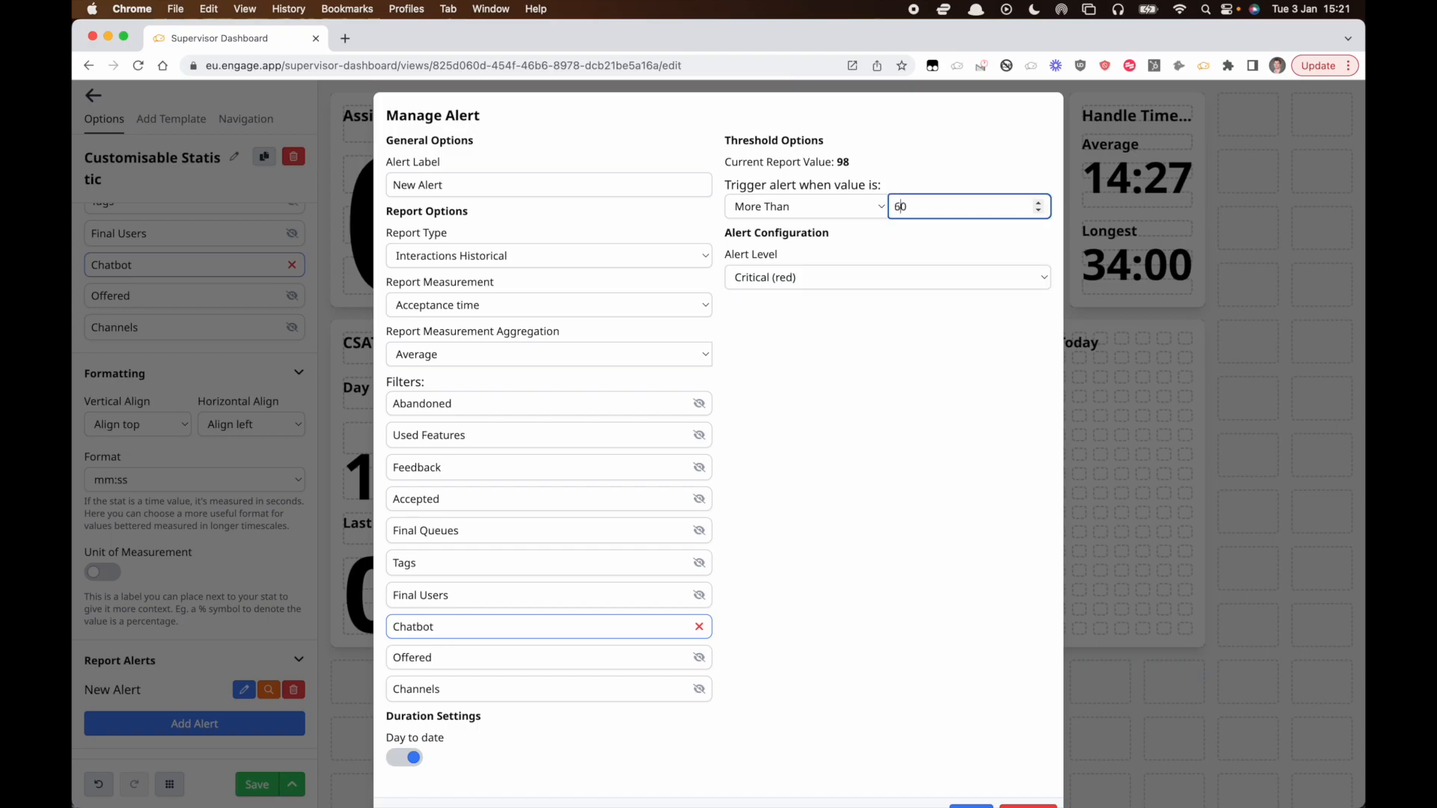
pyautogui.click(856, 271)
pyautogui.click(856, 258)
pyautogui.scroll(-1, 756, 492)
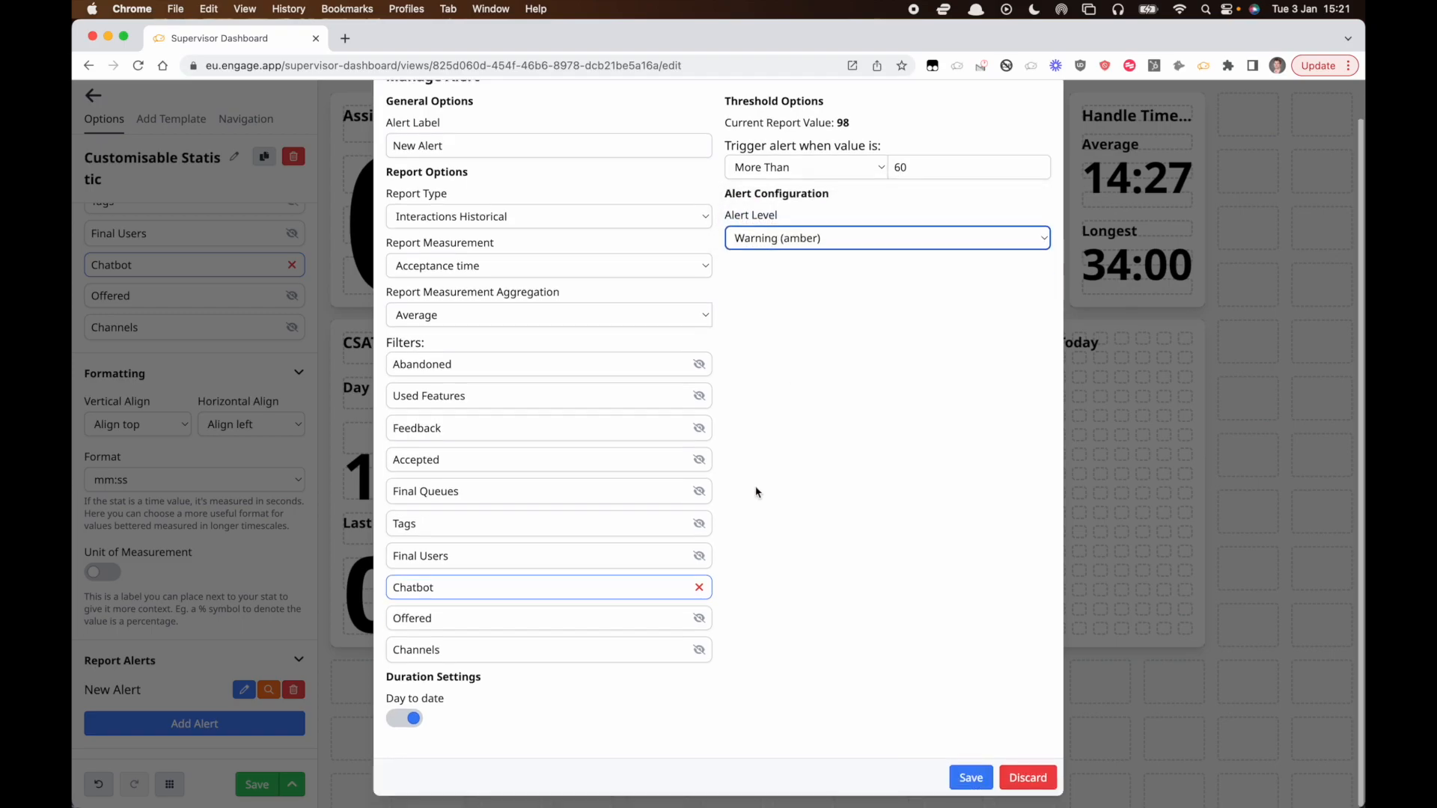
pyautogui.click(973, 777)
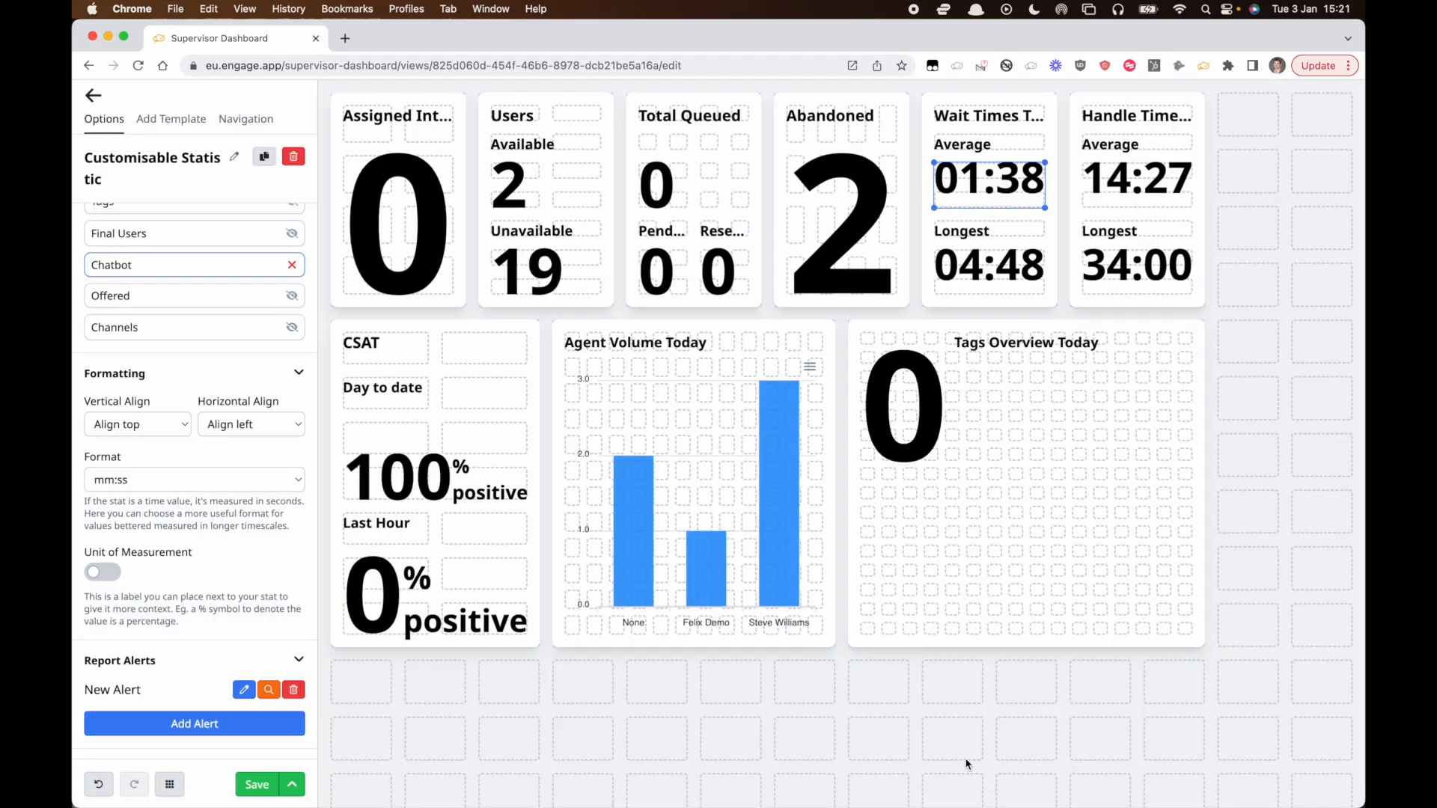
# Preview the new alert on the Wait Times Average statistic, then delete the alert.
pyautogui.click(934, 734)
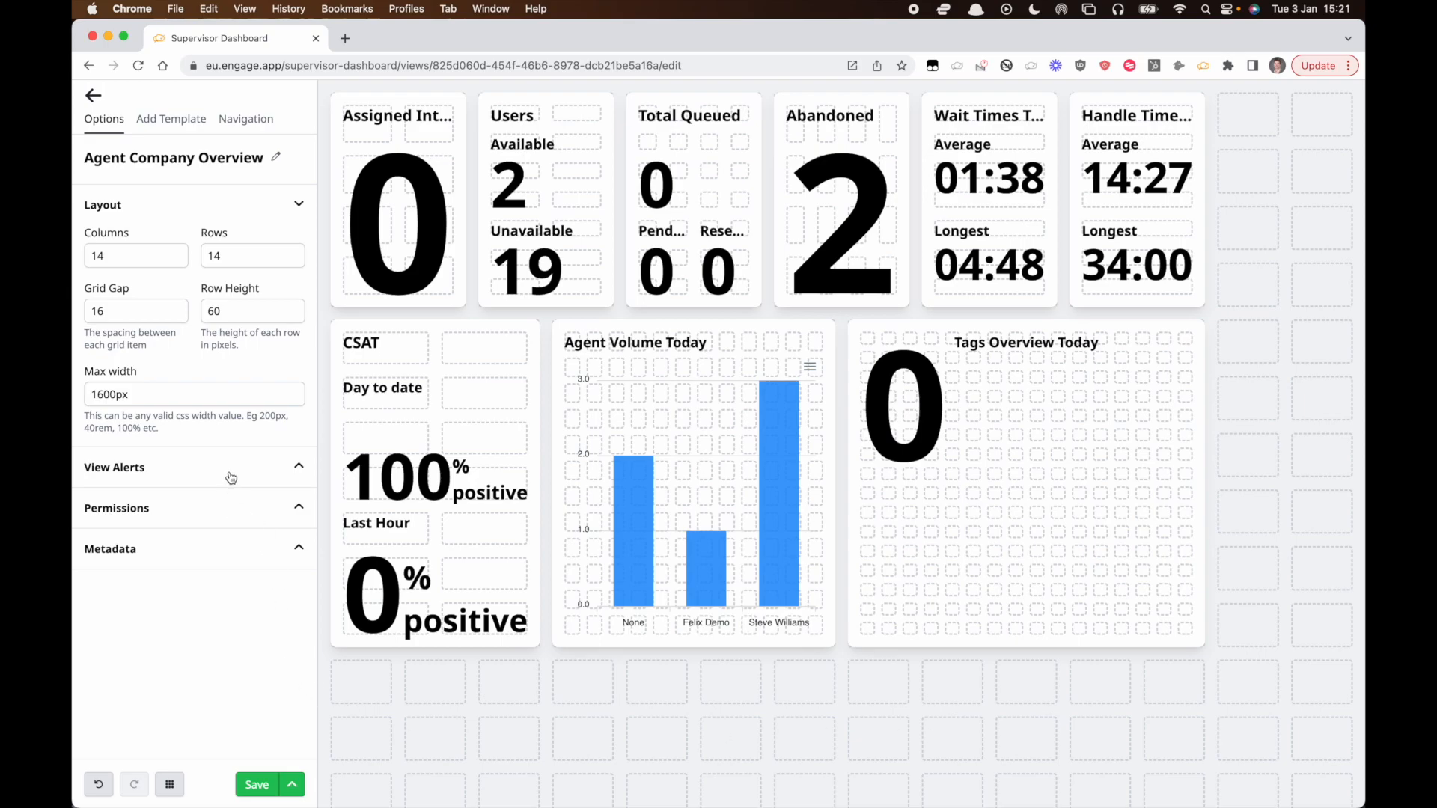
pyautogui.click(1026, 180)
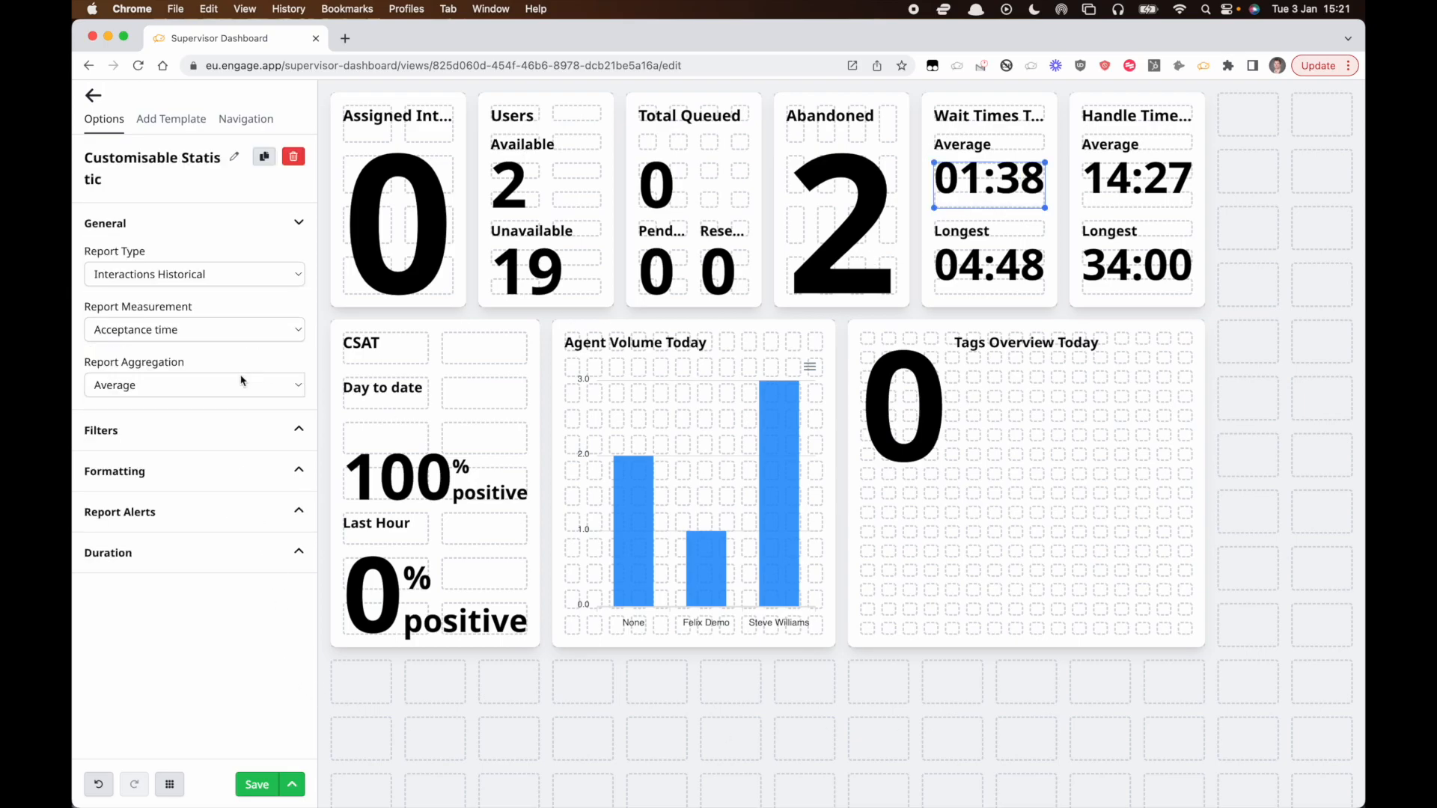
pyautogui.click(172, 516)
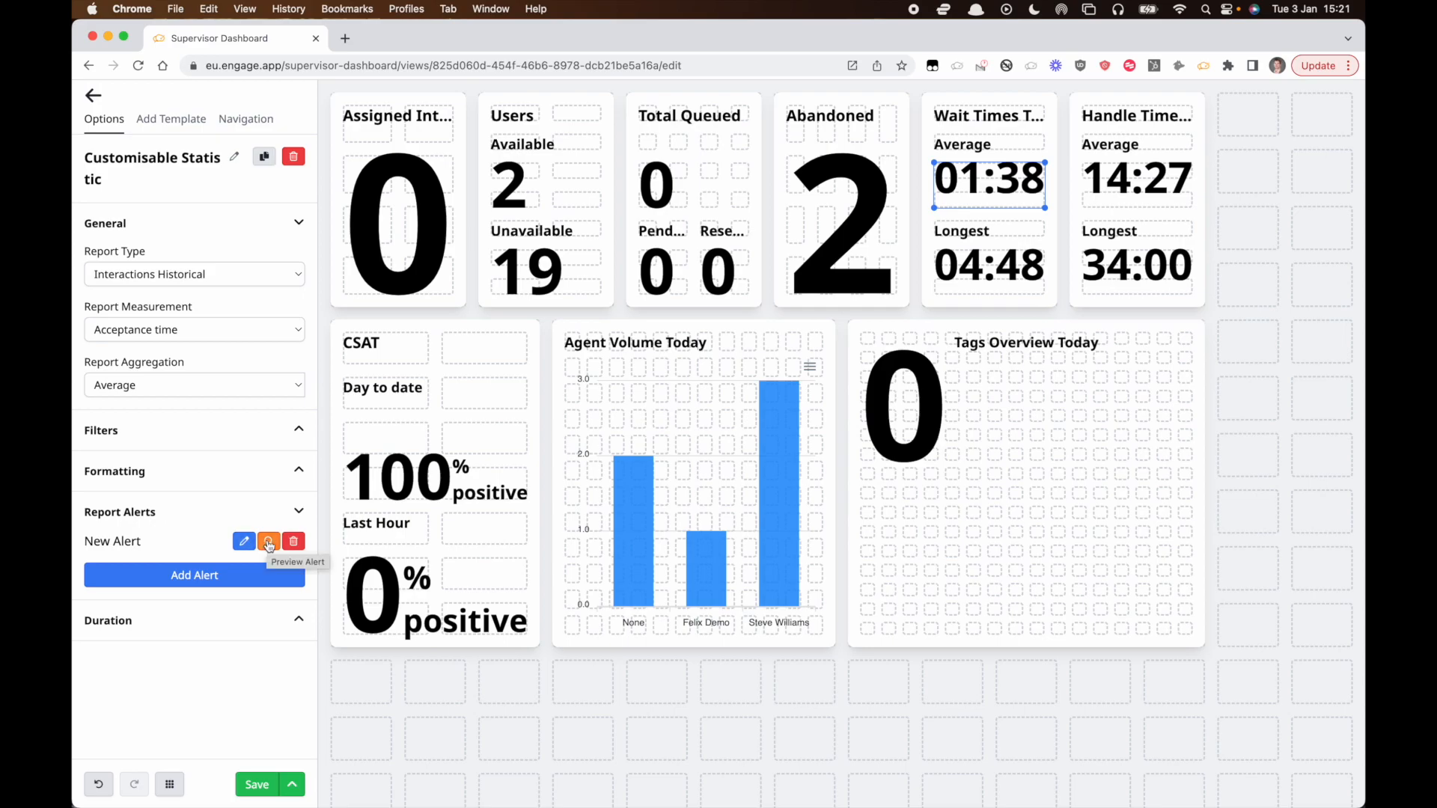
pyautogui.click(270, 543)
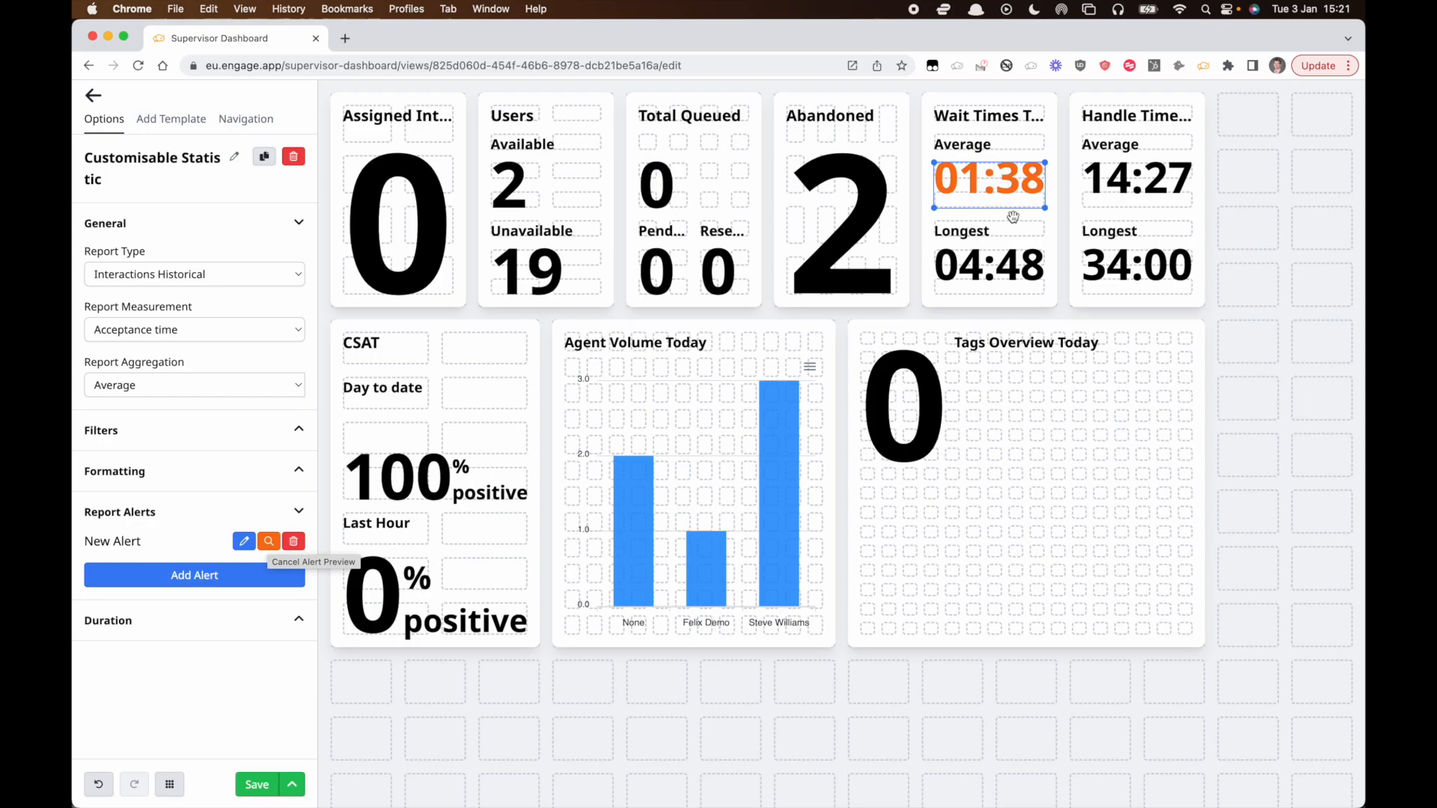
pyautogui.click(294, 545)
# Try replacing day to date with a report duration of 3 Days on the Wait Times Average statistic, then undo these changes.
pyautogui.click(232, 588)
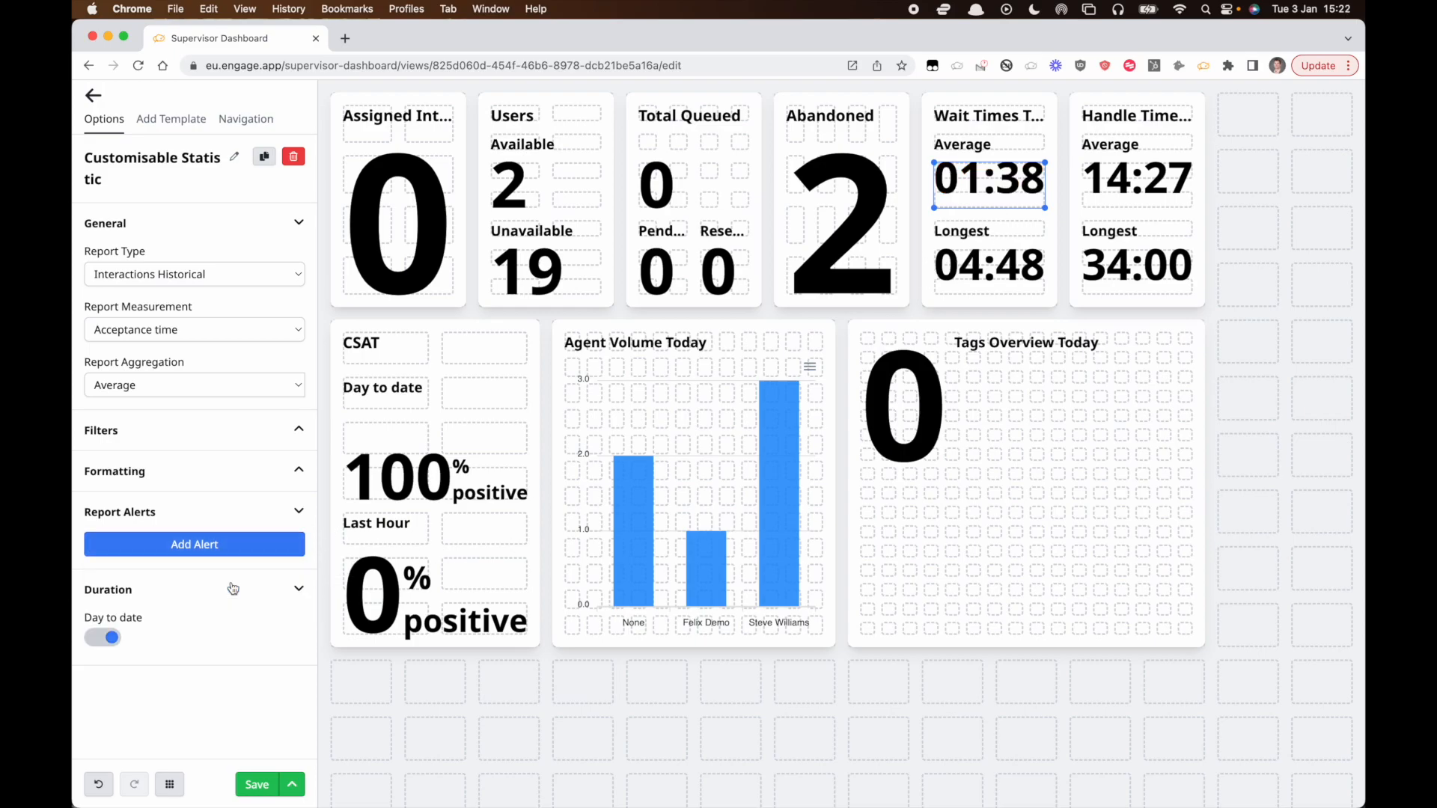
pyautogui.click(109, 641)
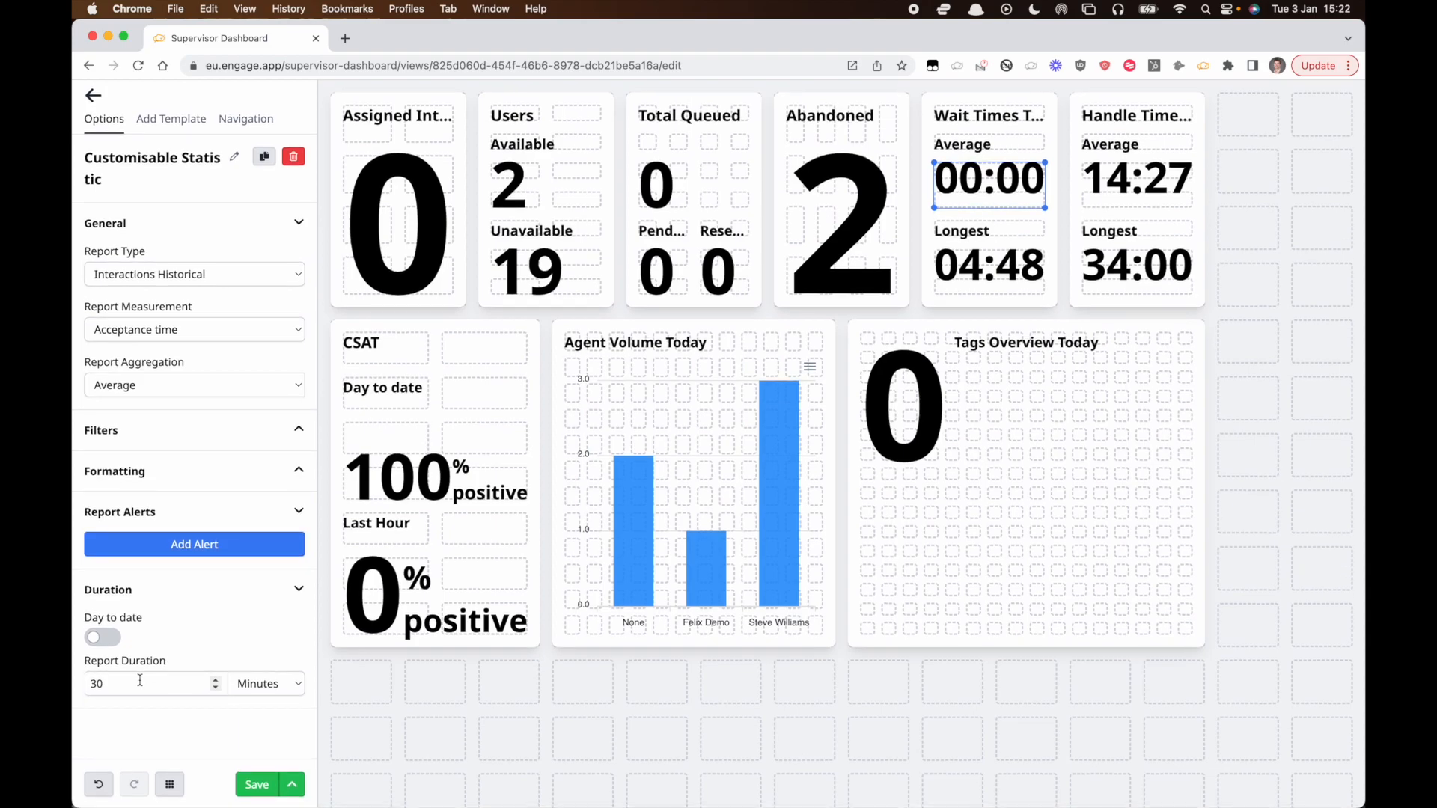
pyautogui.click(280, 688)
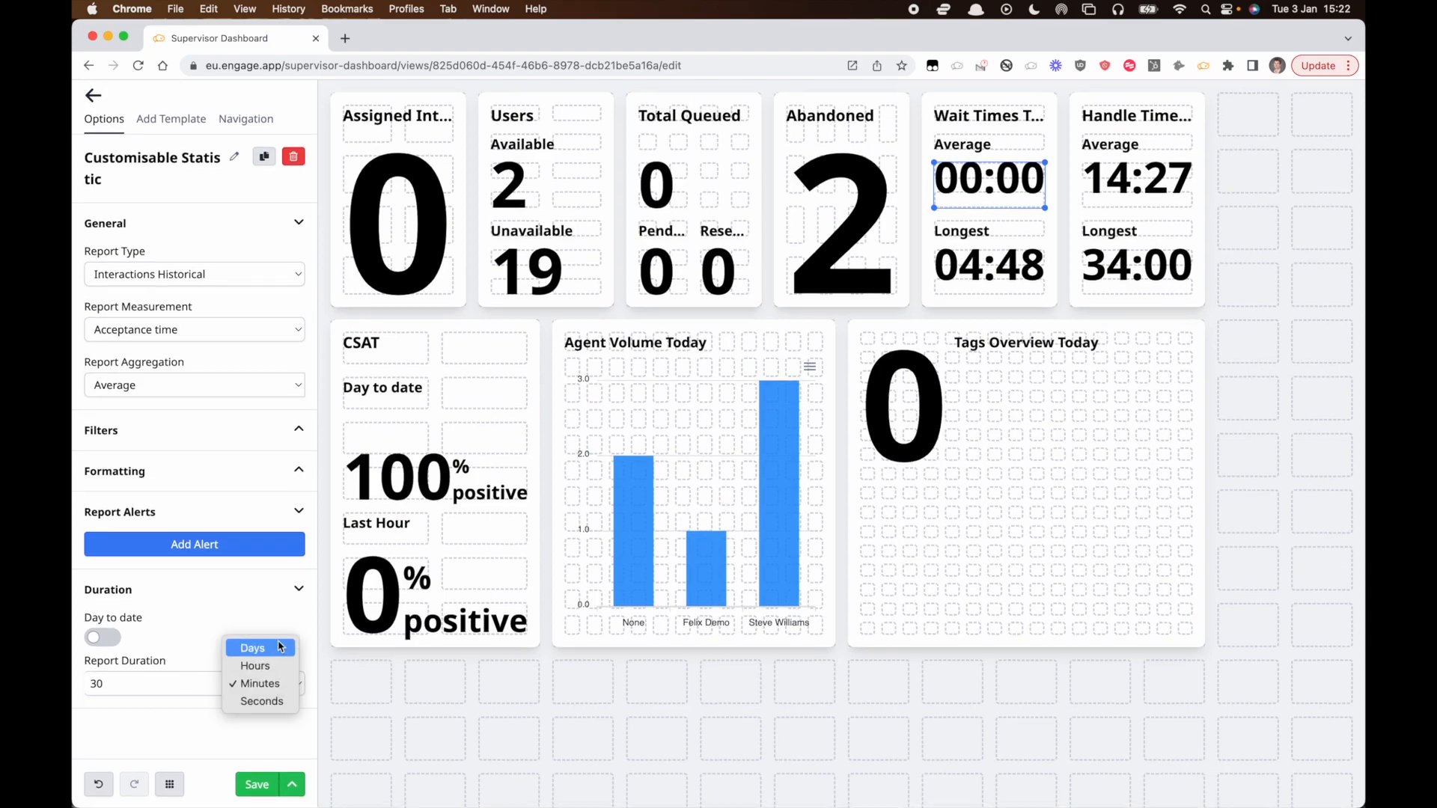
pyautogui.click(279, 647)
pyautogui.click(150, 681)
pyautogui.press('BackSpace')
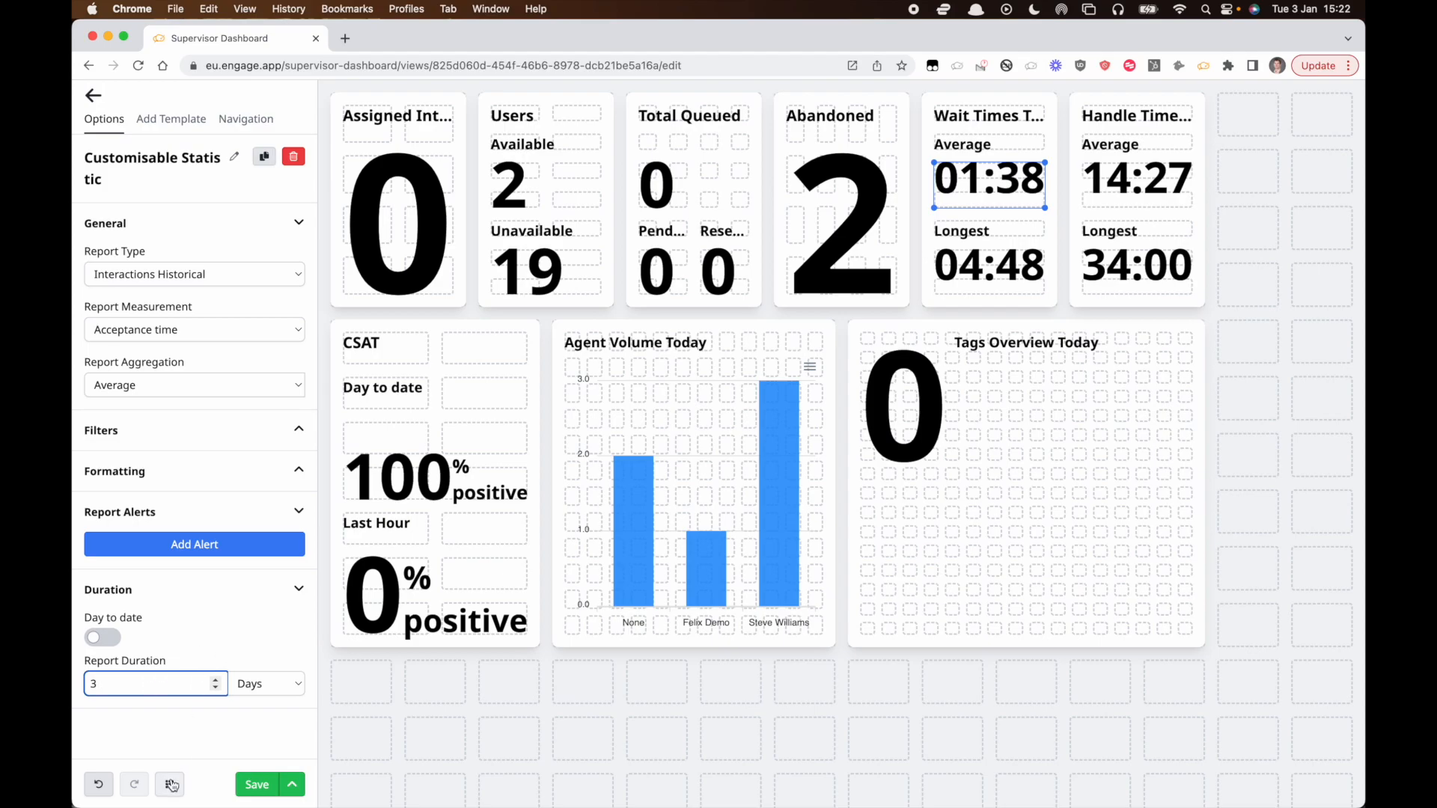
pyautogui.click(100, 784)
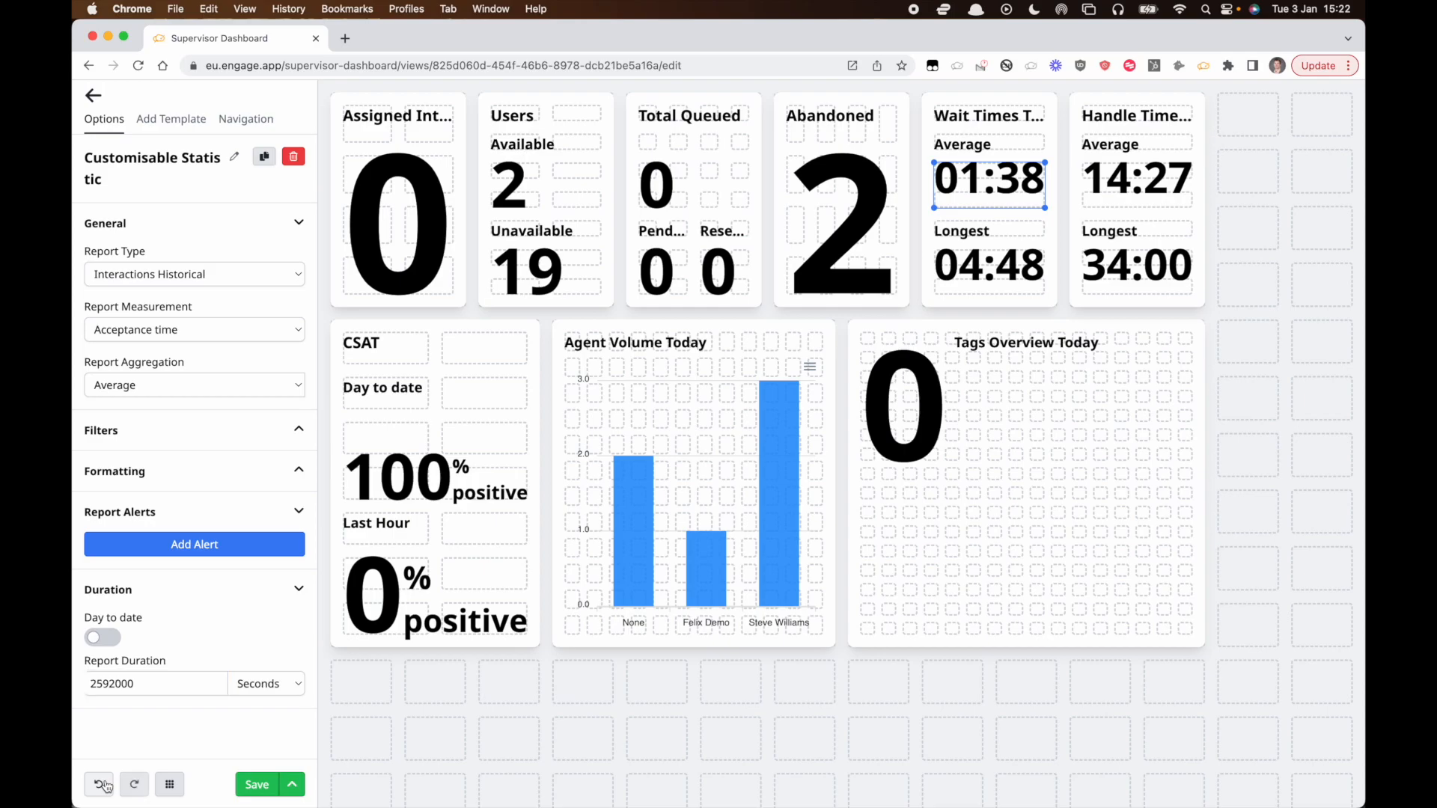
pyautogui.click(105, 784)
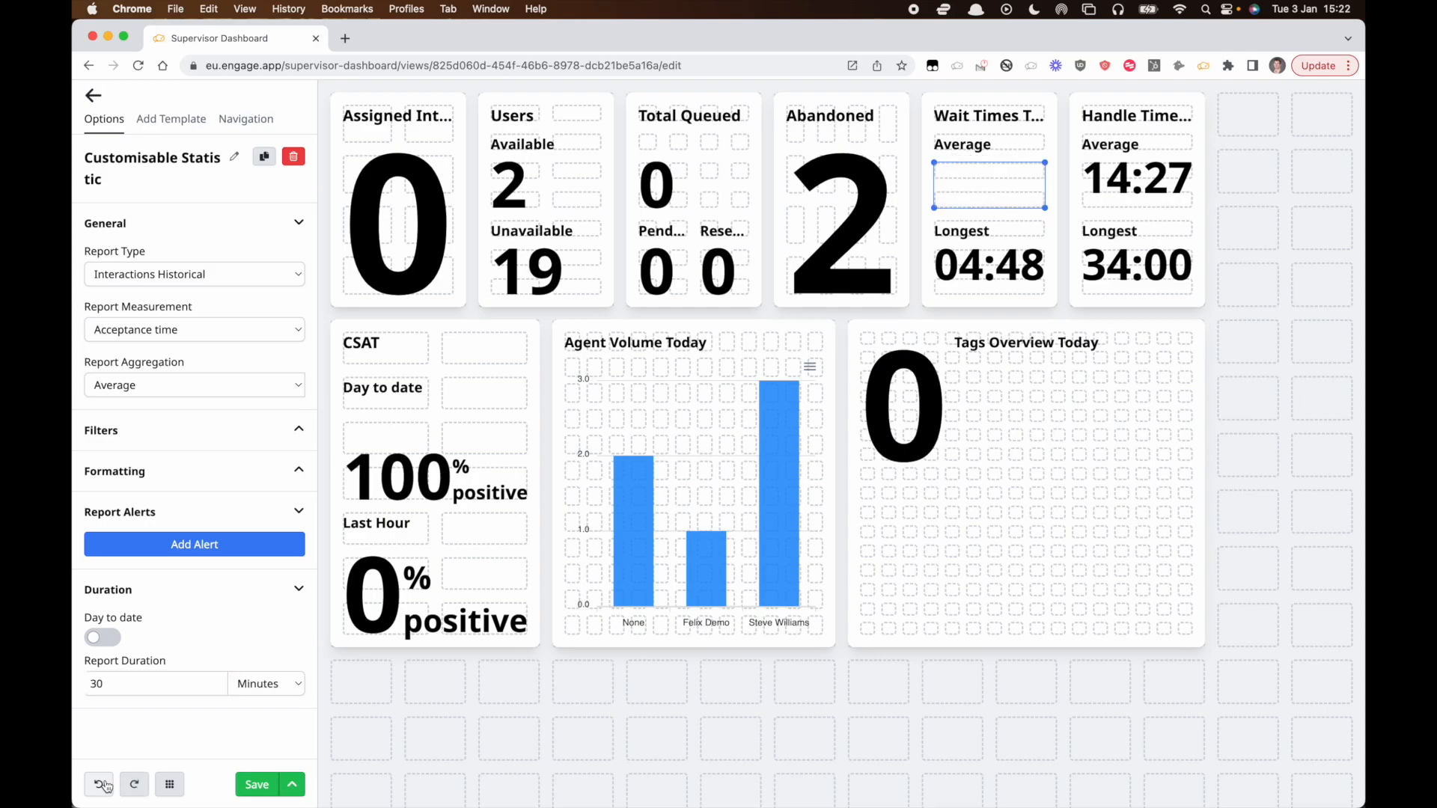
pyautogui.click(104, 785)
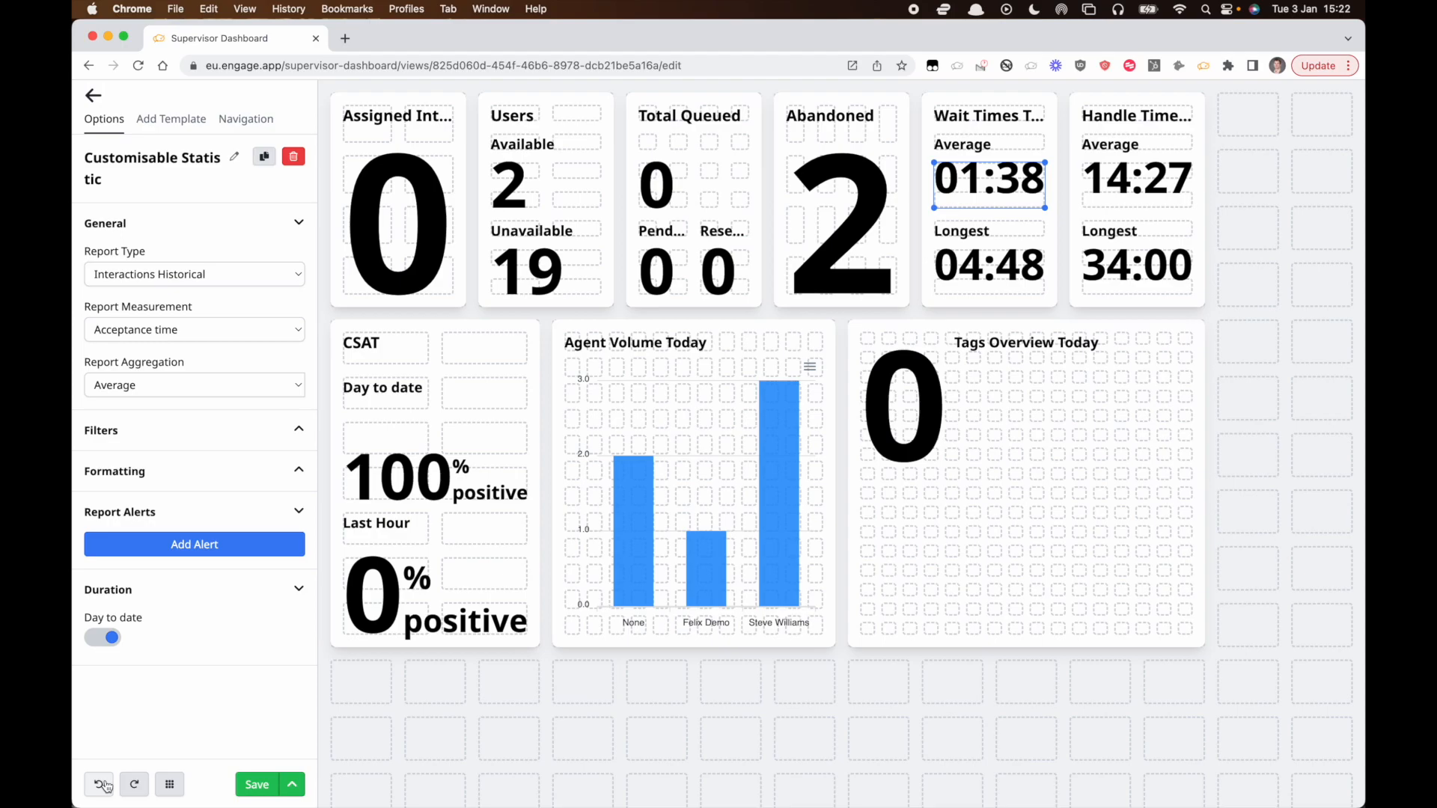
# Save the dashboard.
pyautogui.click(258, 785)
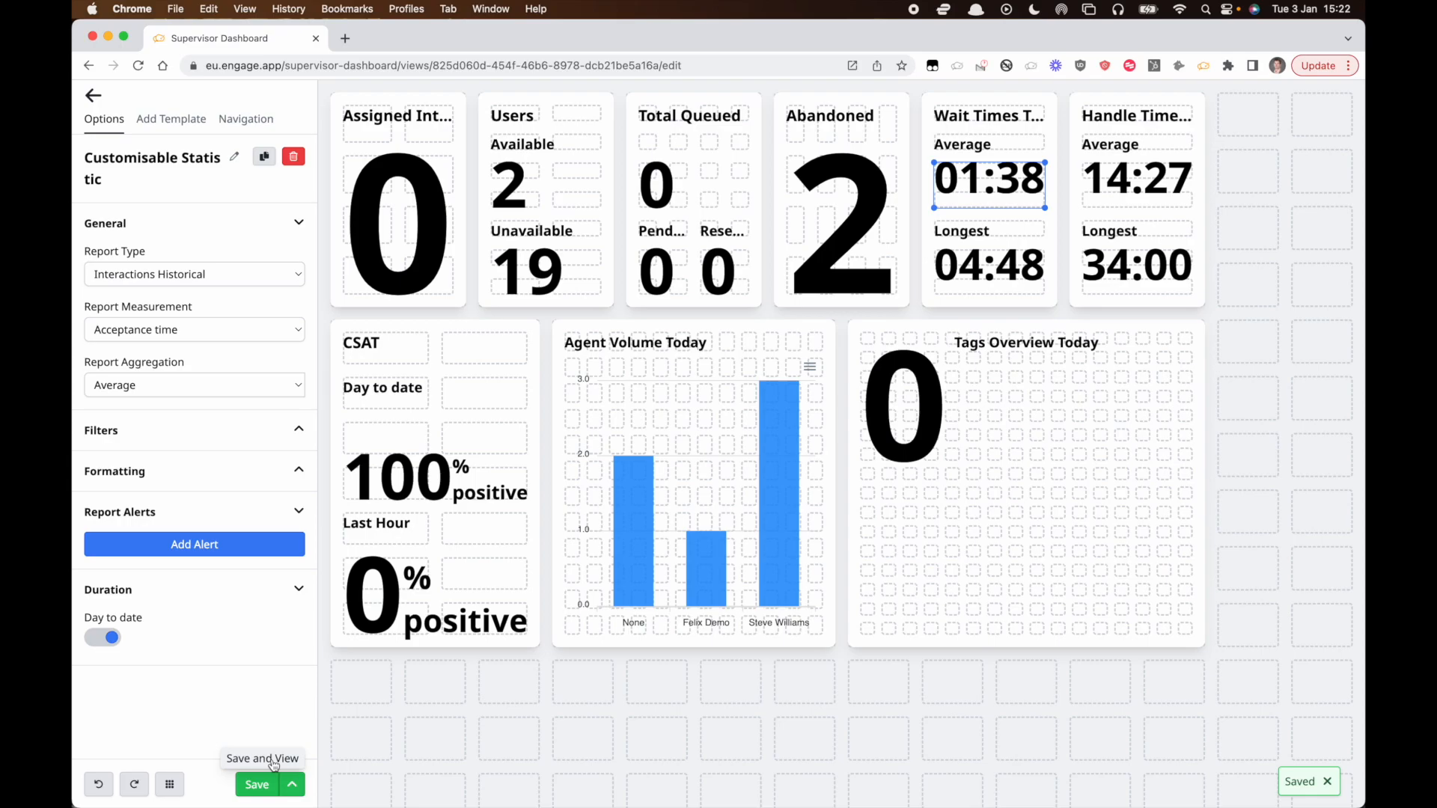
pyautogui.click(274, 760)
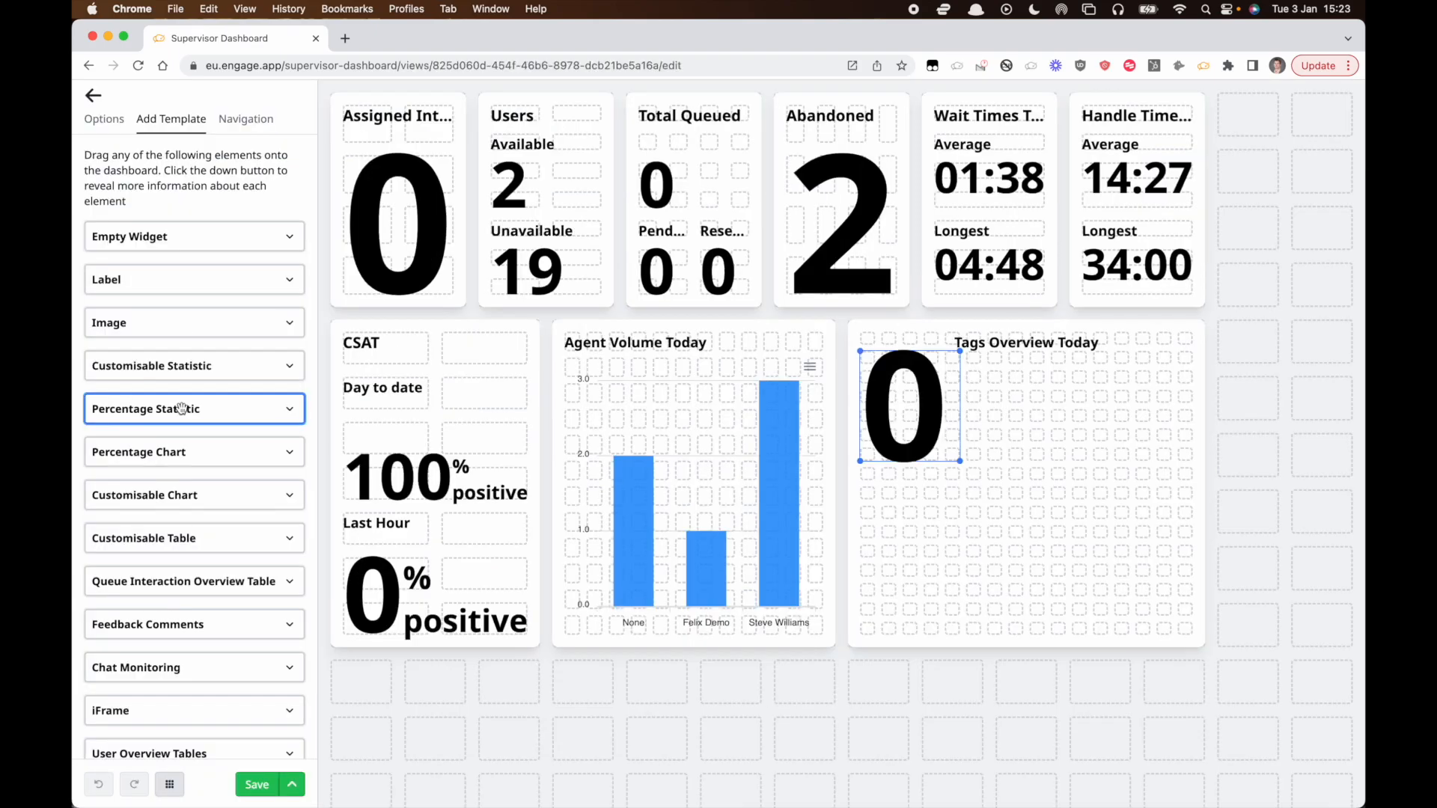
# Delete the Tags Overview Today widget together with the statistic inside it.
pyautogui.scroll(-1, 203, 408)
pyautogui.scroll(1, 222, 416)
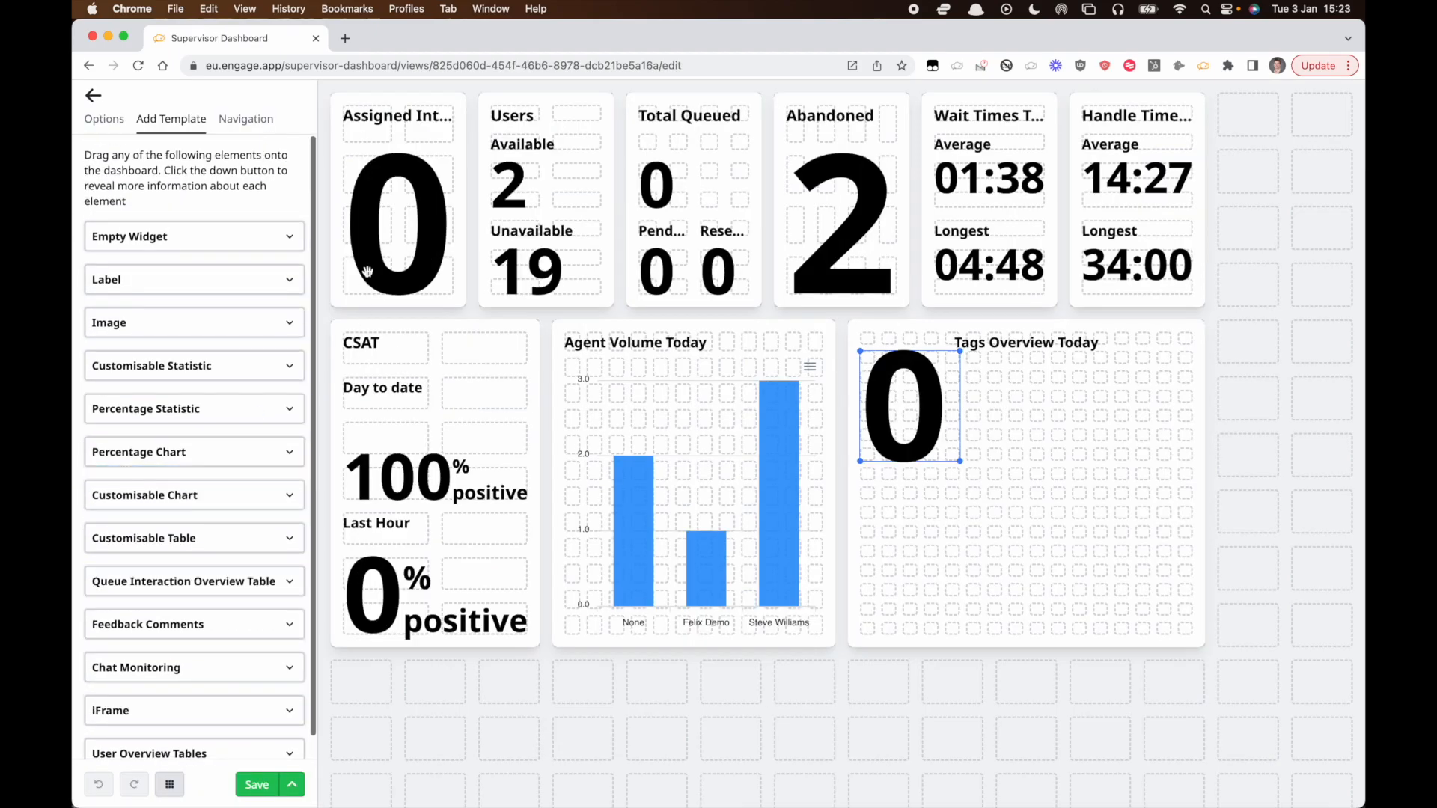
pyautogui.click(284, 415)
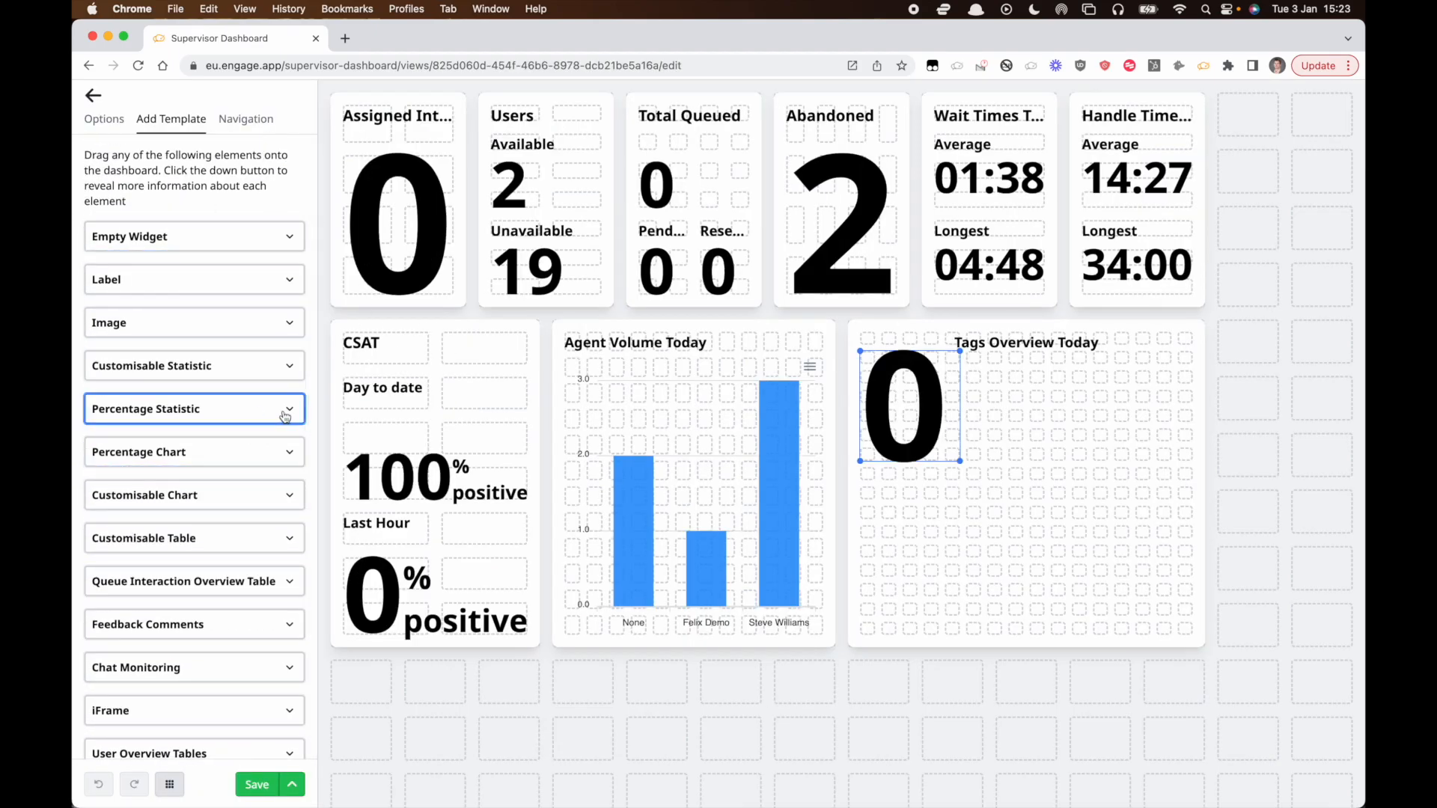
pyautogui.press('Delete')
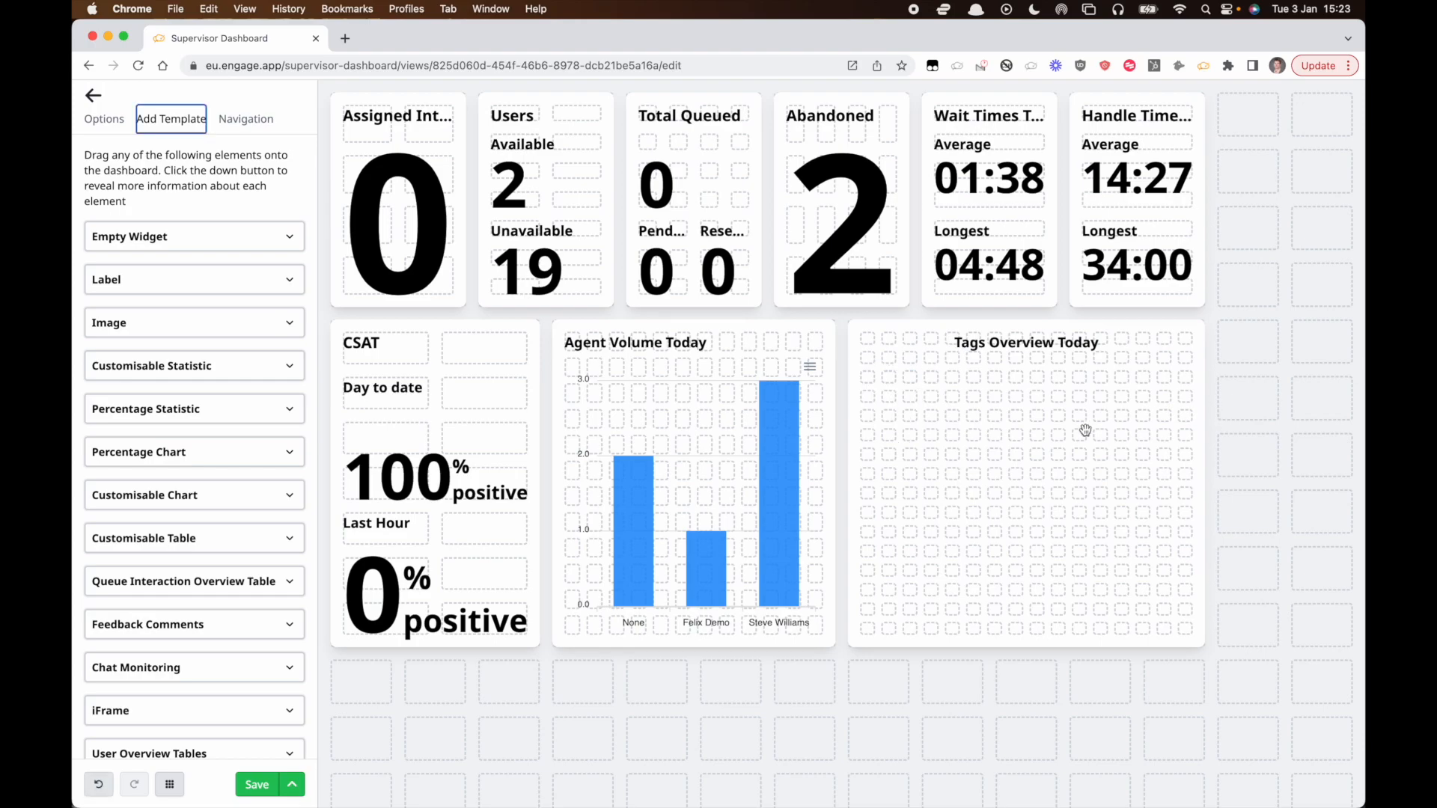
pyautogui.click(1084, 428)
pyautogui.press('Delete')
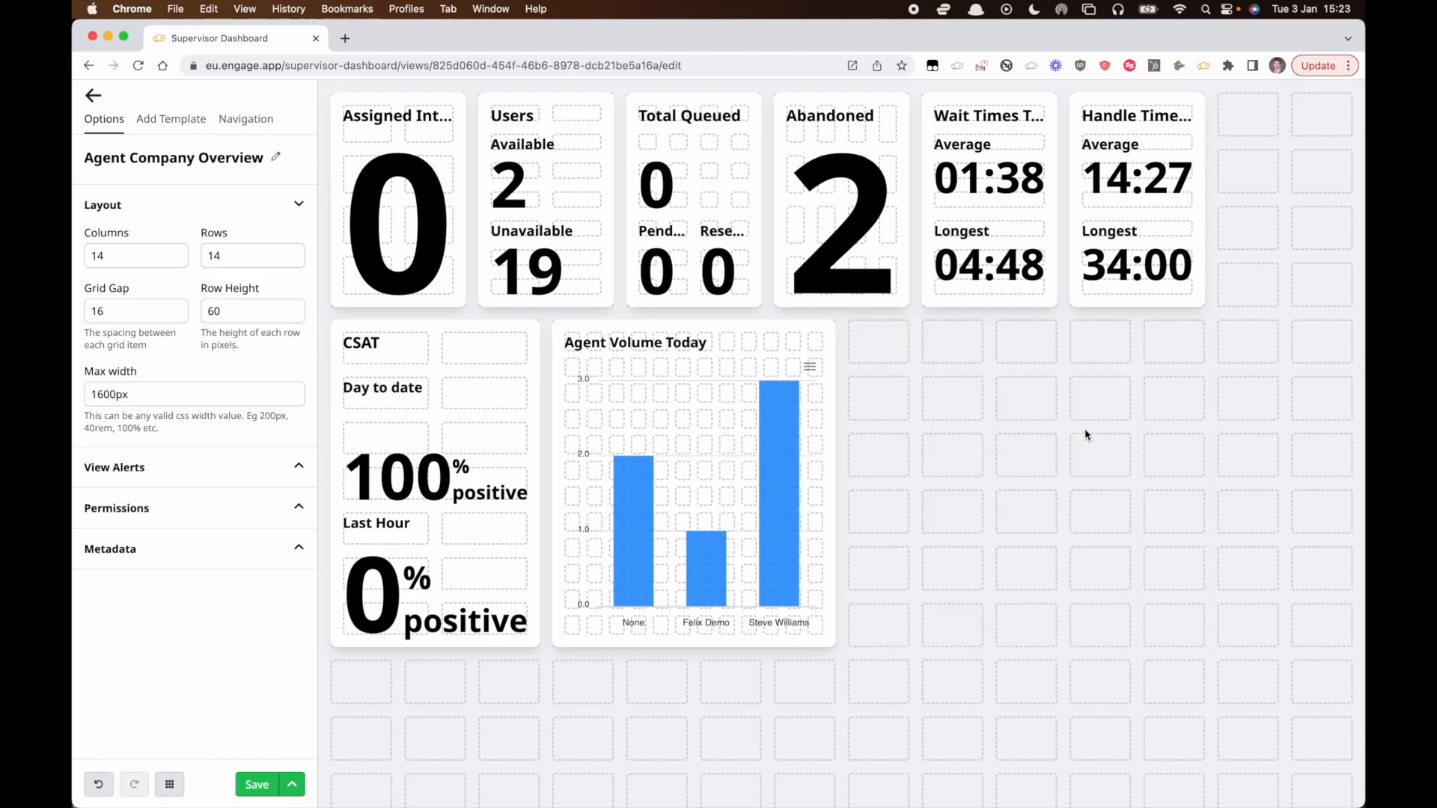
# Add an empty widget in the freed space beside Agent Volume Today and resize it to fill that area.
pyautogui.click(172, 120)
pyautogui.moveTo(140, 234); pyautogui.dragTo(1183, 681)
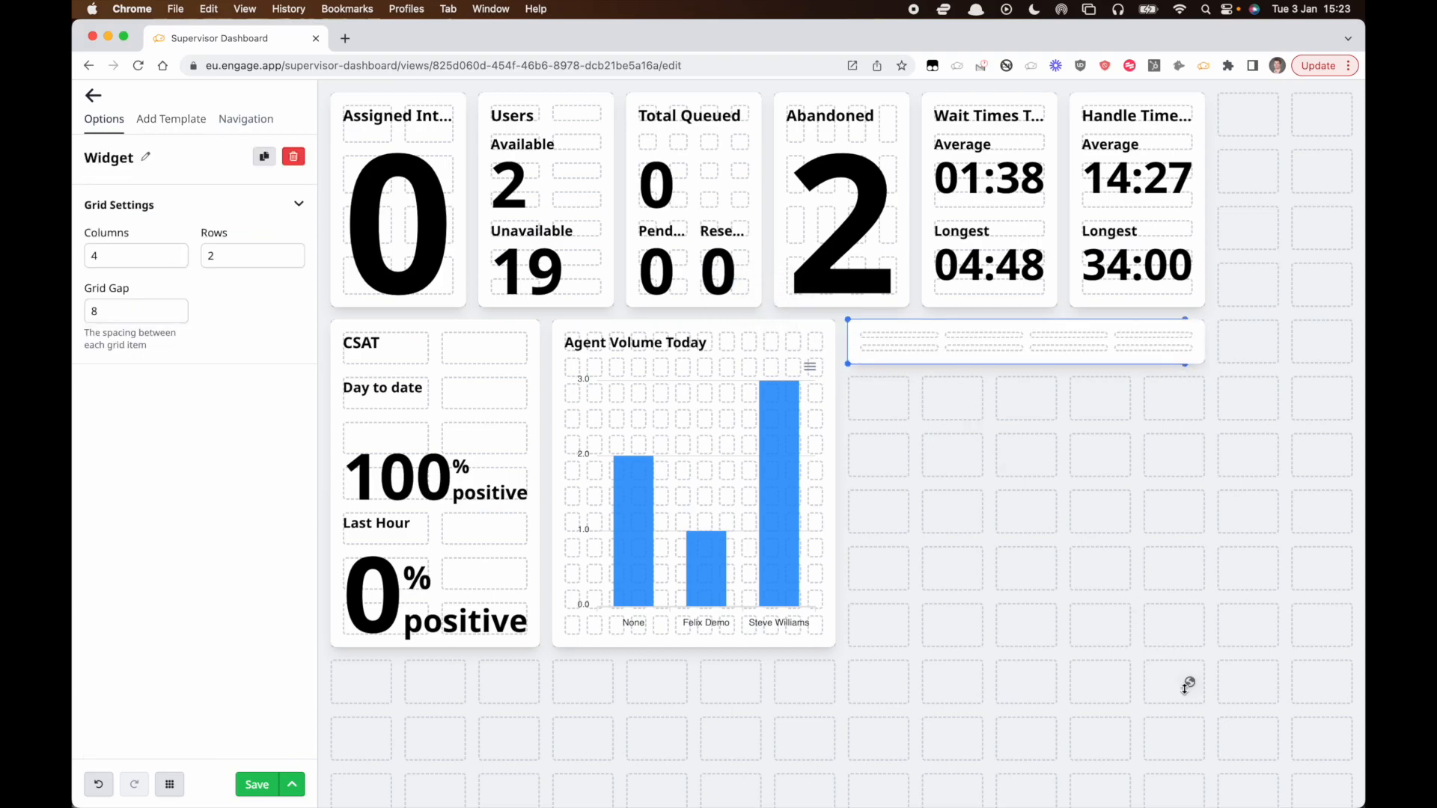
pyautogui.moveTo(1136, 368); pyautogui.dragTo(1198, 650)
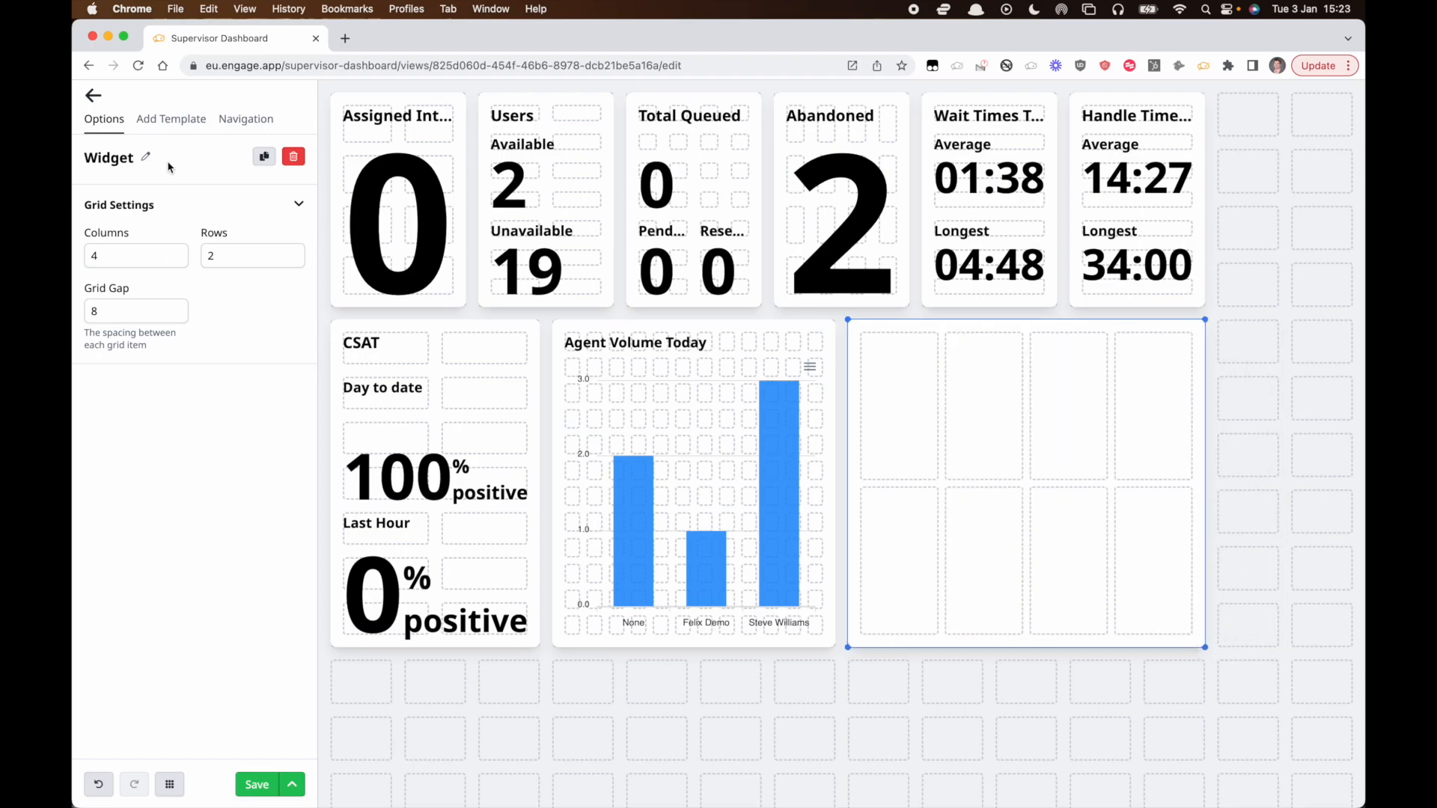
# Set the new widget's grid to 4 rows.
pyautogui.doubleClick(236, 256)
pyautogui.write('4')
pyautogui.press('Tab')
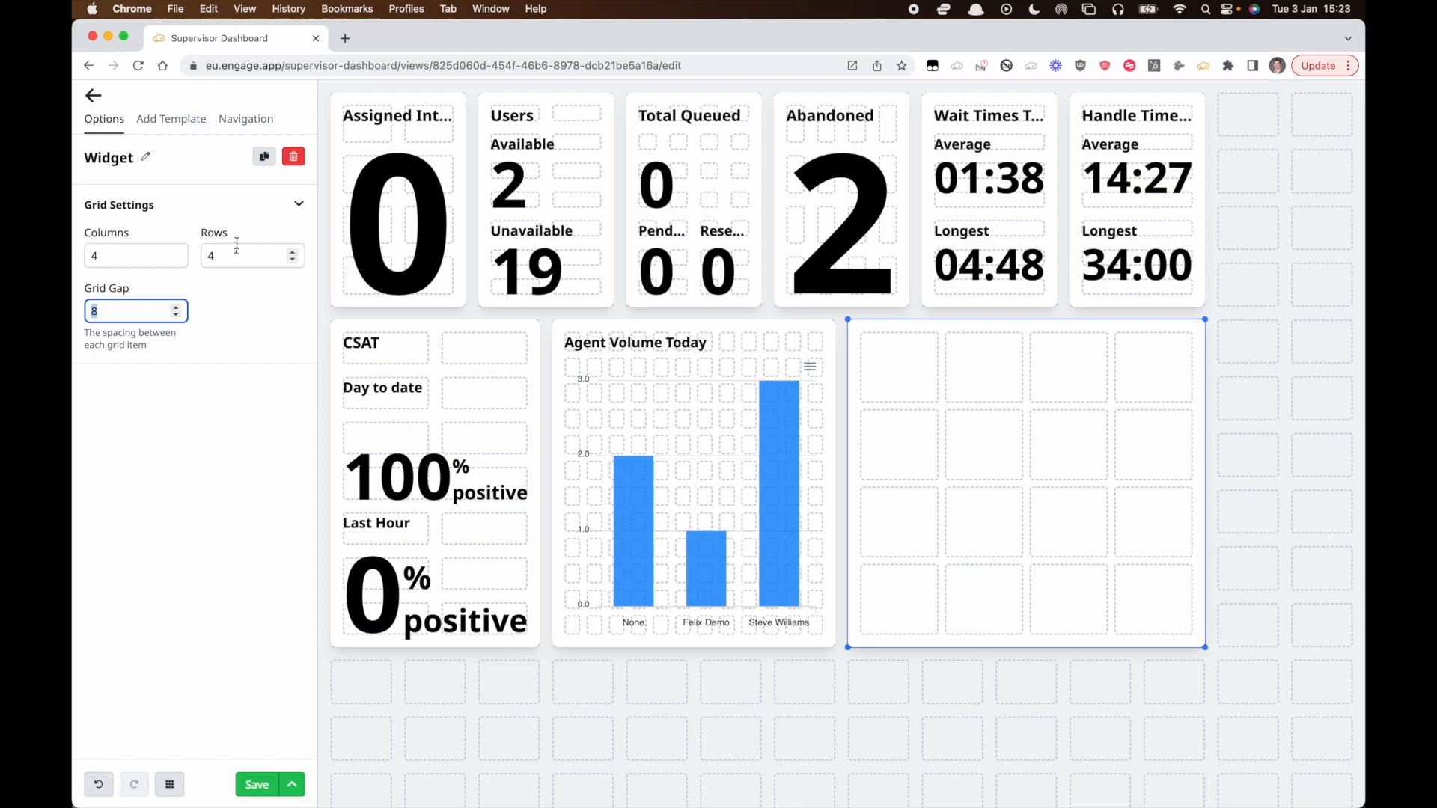
# Add a label to the widget and stretch it across the widget's top row.
pyautogui.click(170, 119)
pyautogui.moveTo(141, 279); pyautogui.dragTo(888, 367)
pyautogui.moveTo(1025, 400); pyautogui.dragTo(1167, 401)
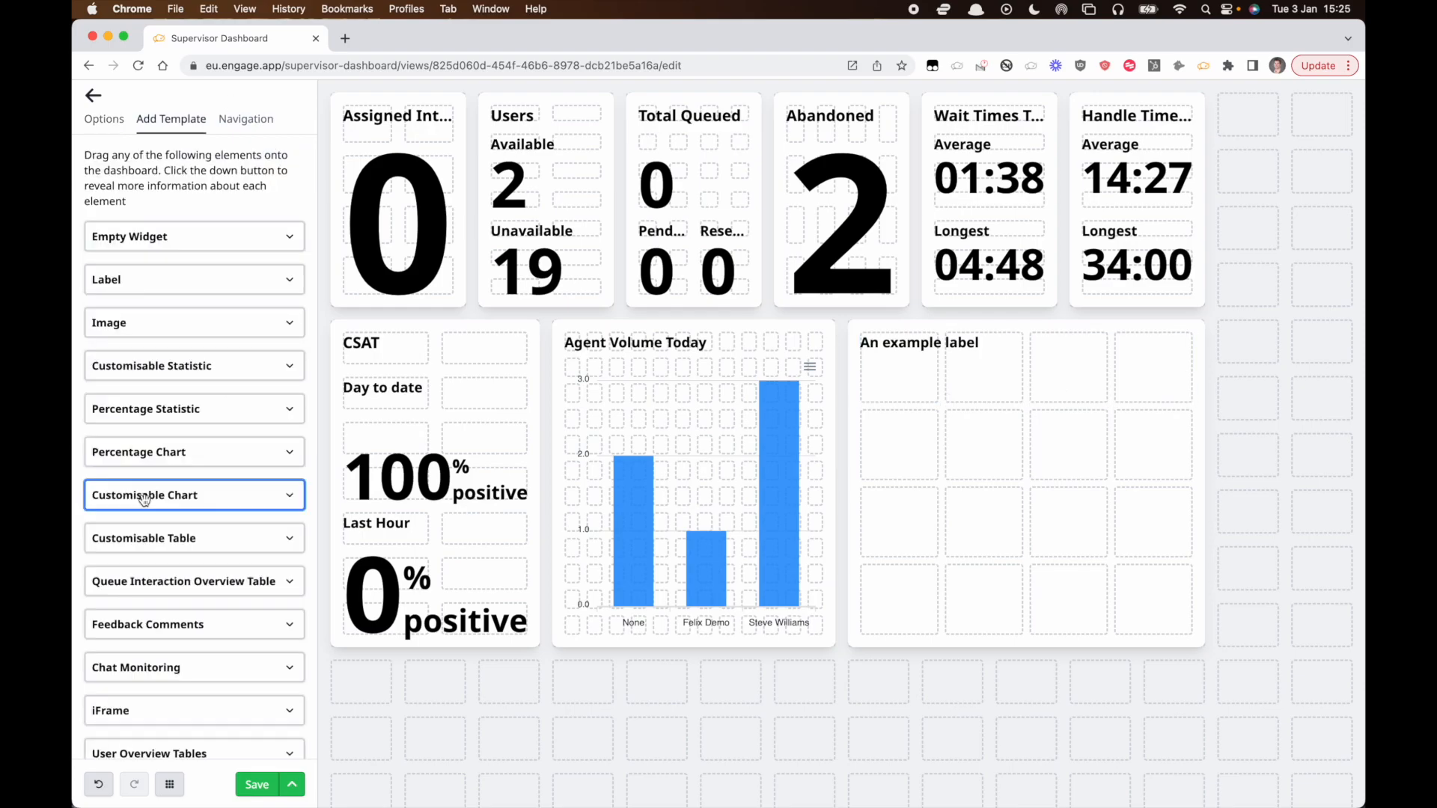
# Add a customisable chart below the label and set its Y axis to Acceptance time with Average aggregation.
pyautogui.moveTo(144, 500); pyautogui.dragTo(1192, 636)
pyautogui.click(158, 363)
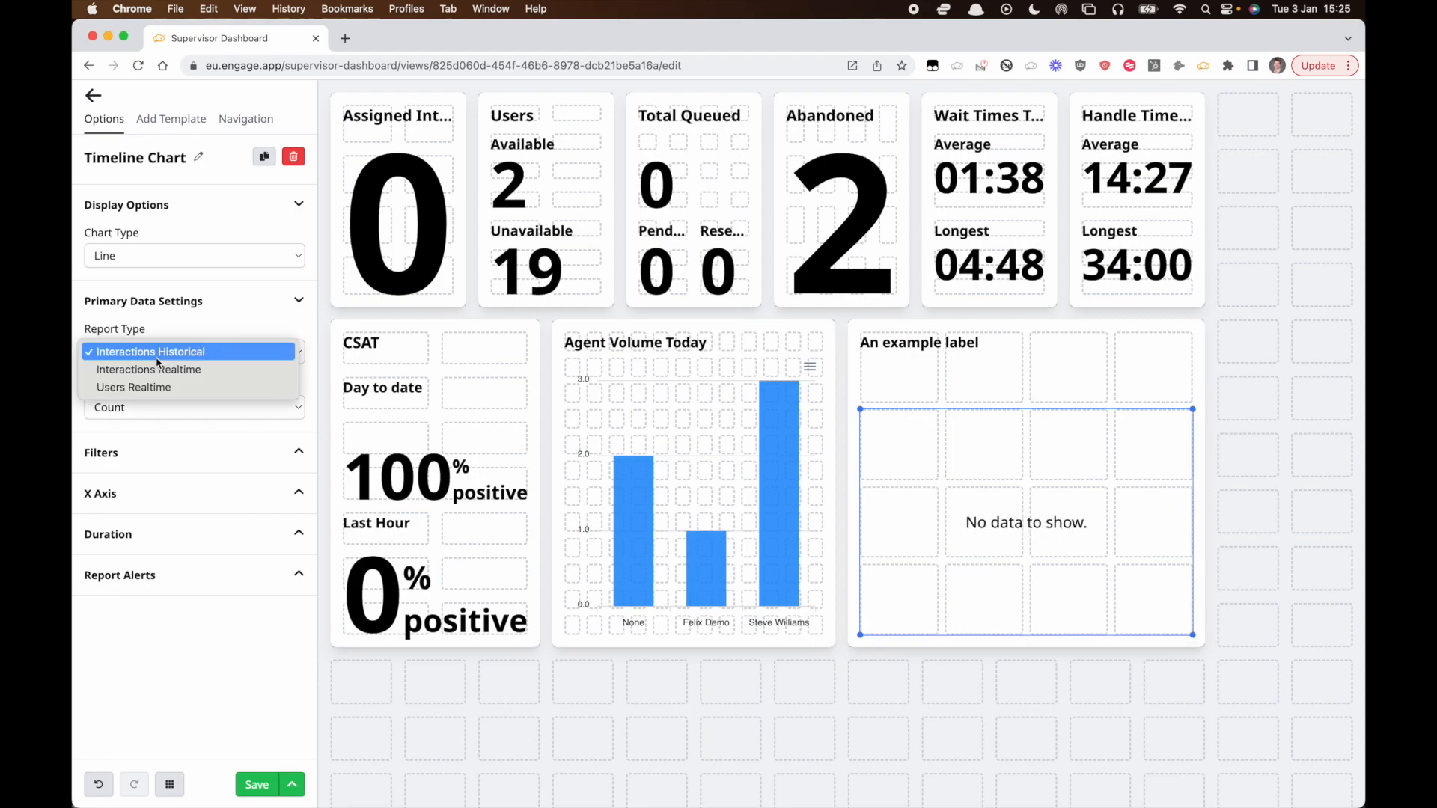
pyautogui.click(158, 361)
pyautogui.click(142, 410)
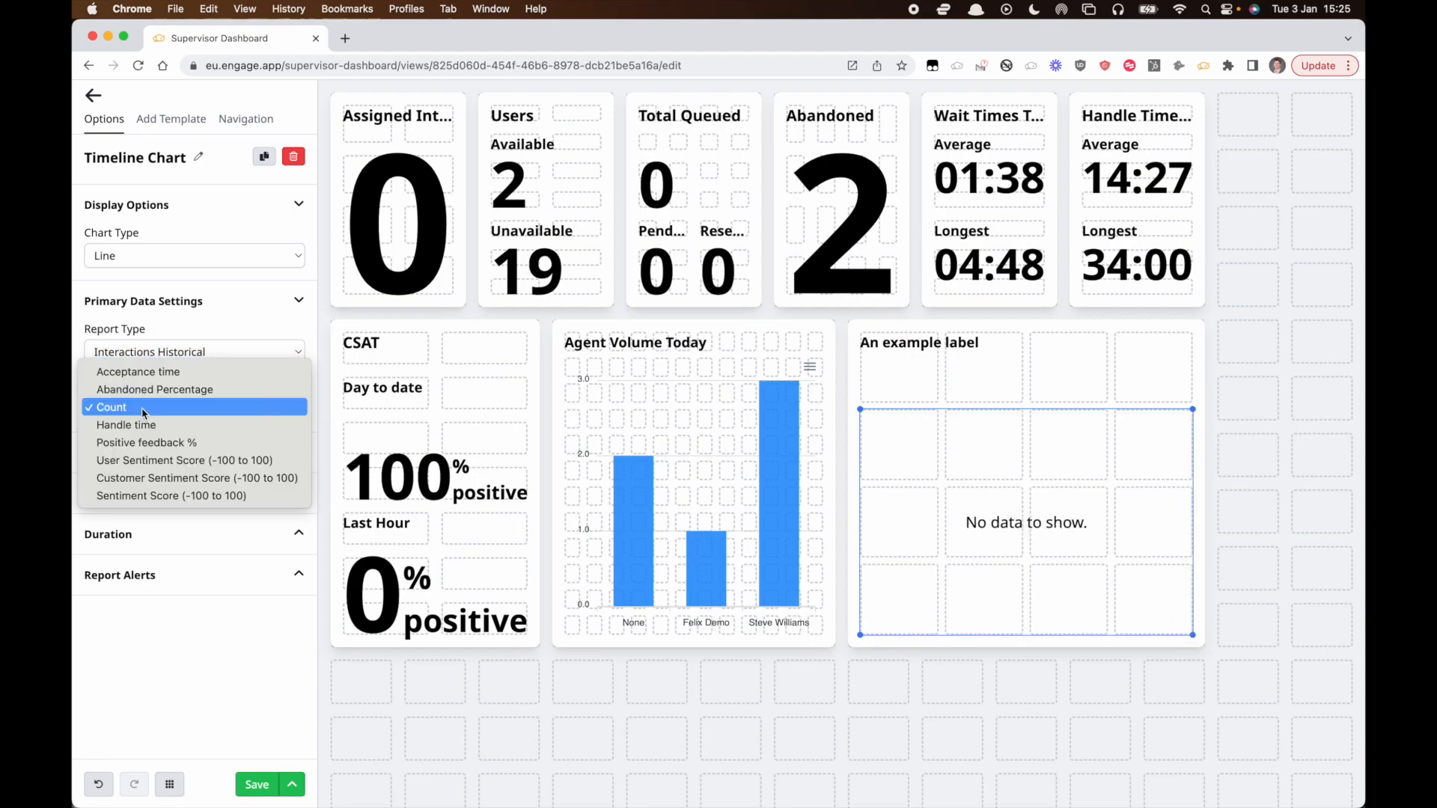
pyautogui.click(176, 376)
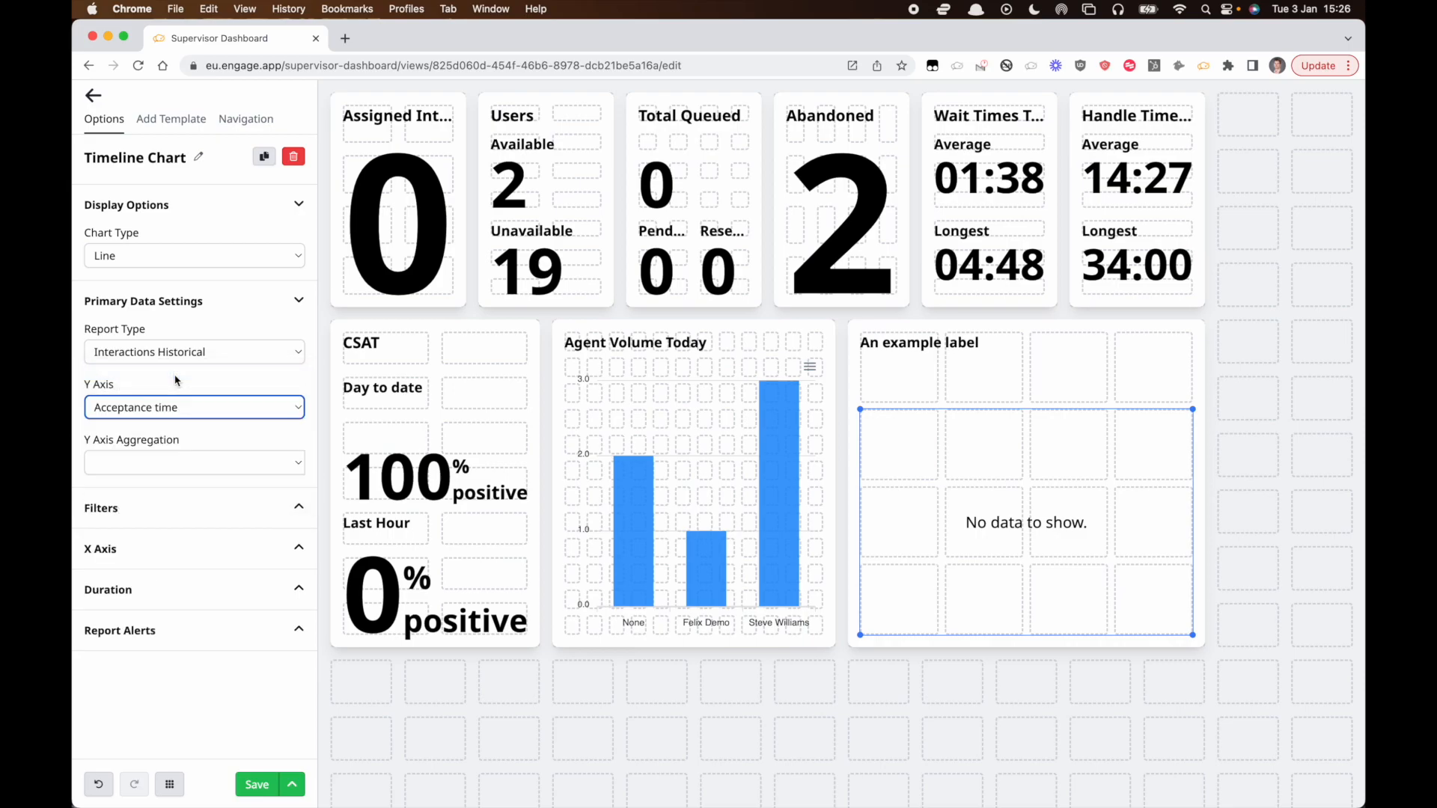
pyautogui.click(128, 464)
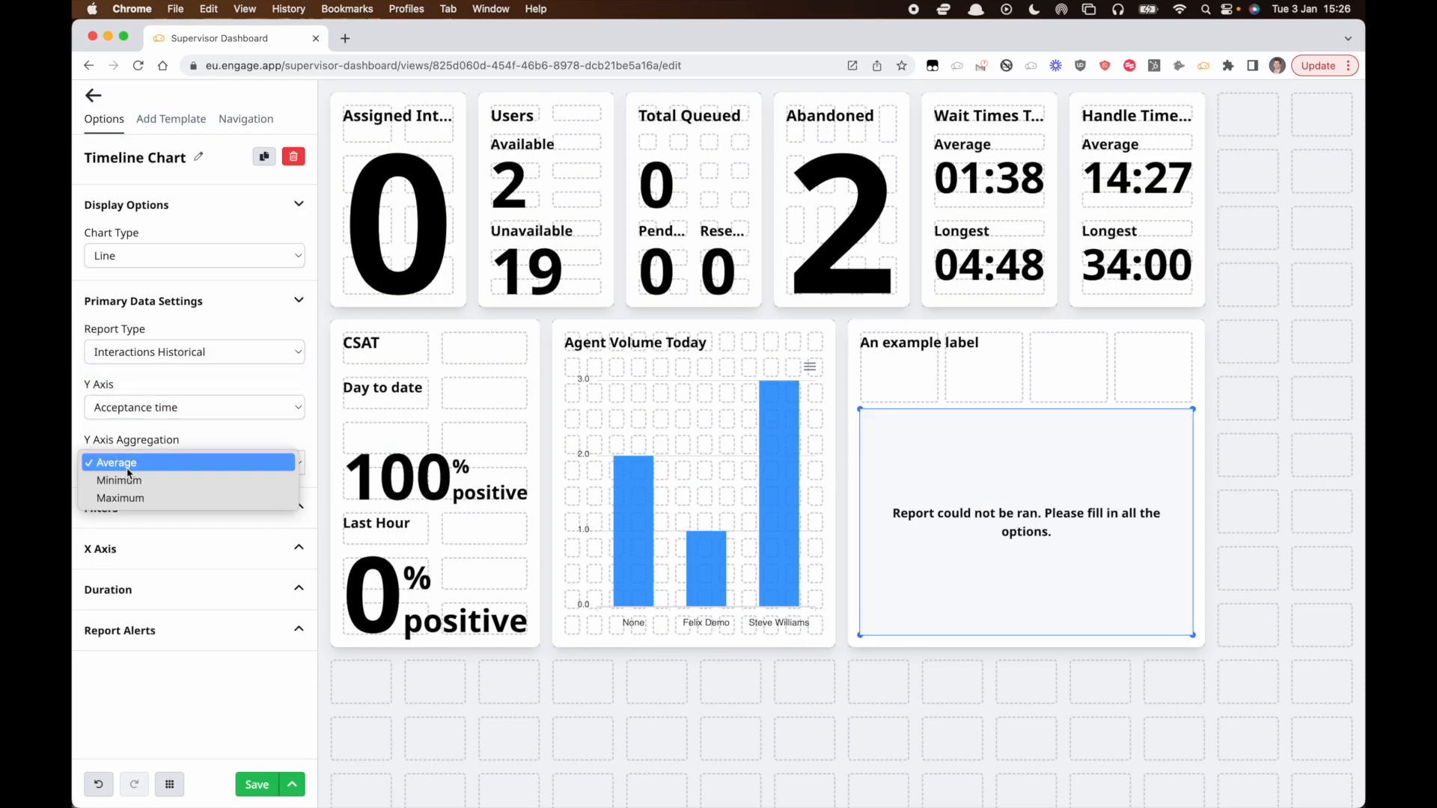
pyautogui.click(129, 469)
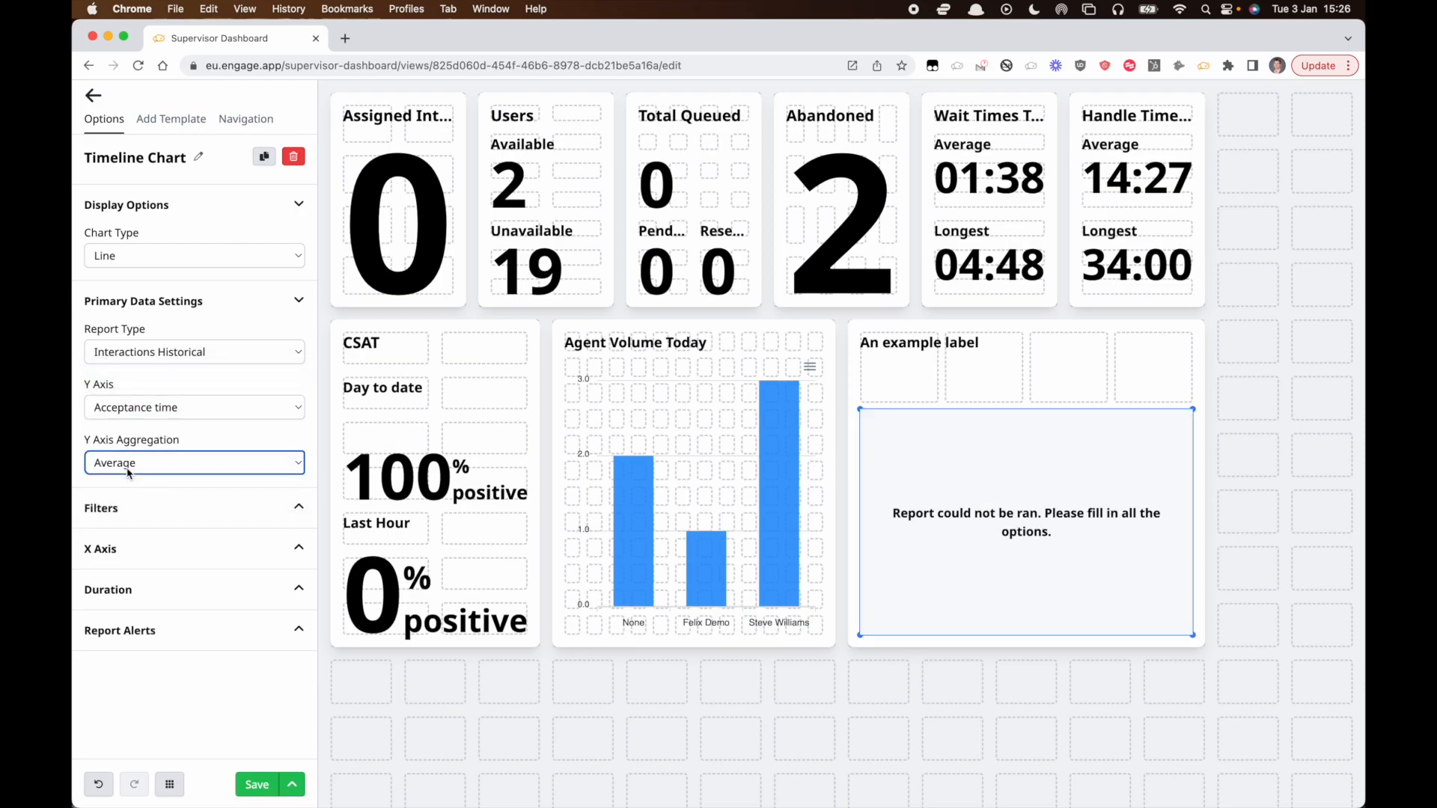
# Add Final queue as a second X-axis item on the new timeline chart.
pyautogui.click(168, 591)
pyautogui.click(109, 637)
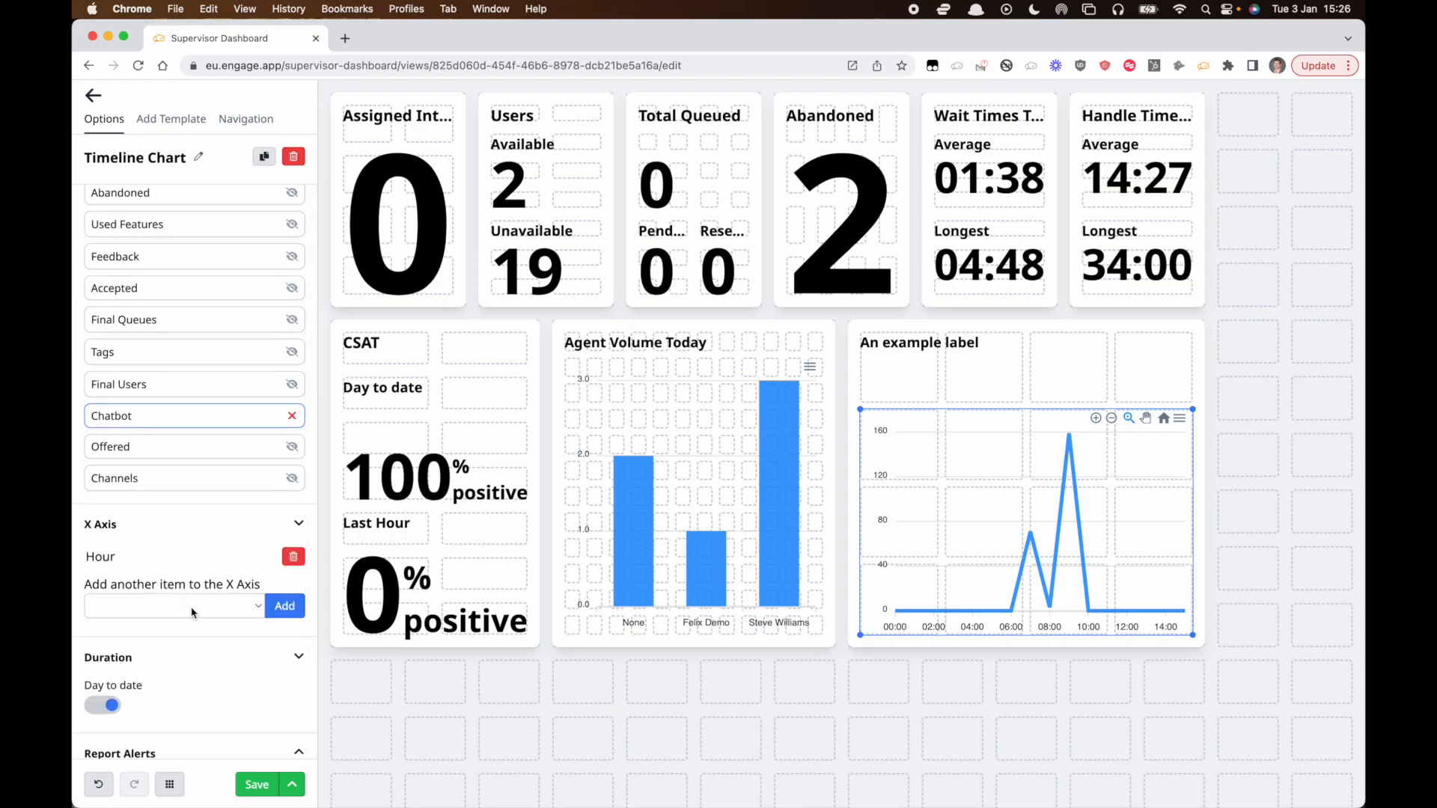
pyautogui.click(193, 612)
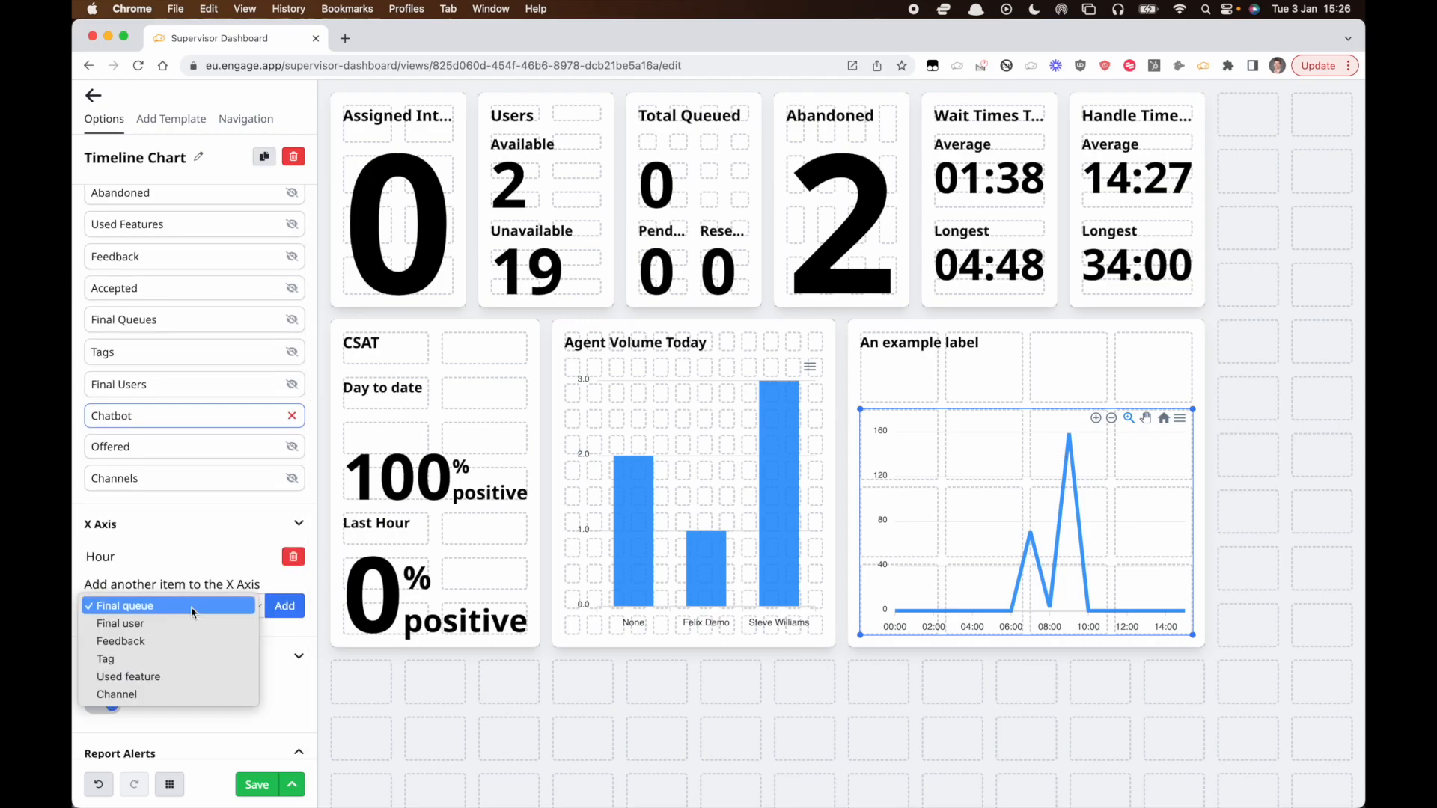
pyautogui.click(192, 609)
pyautogui.click(287, 605)
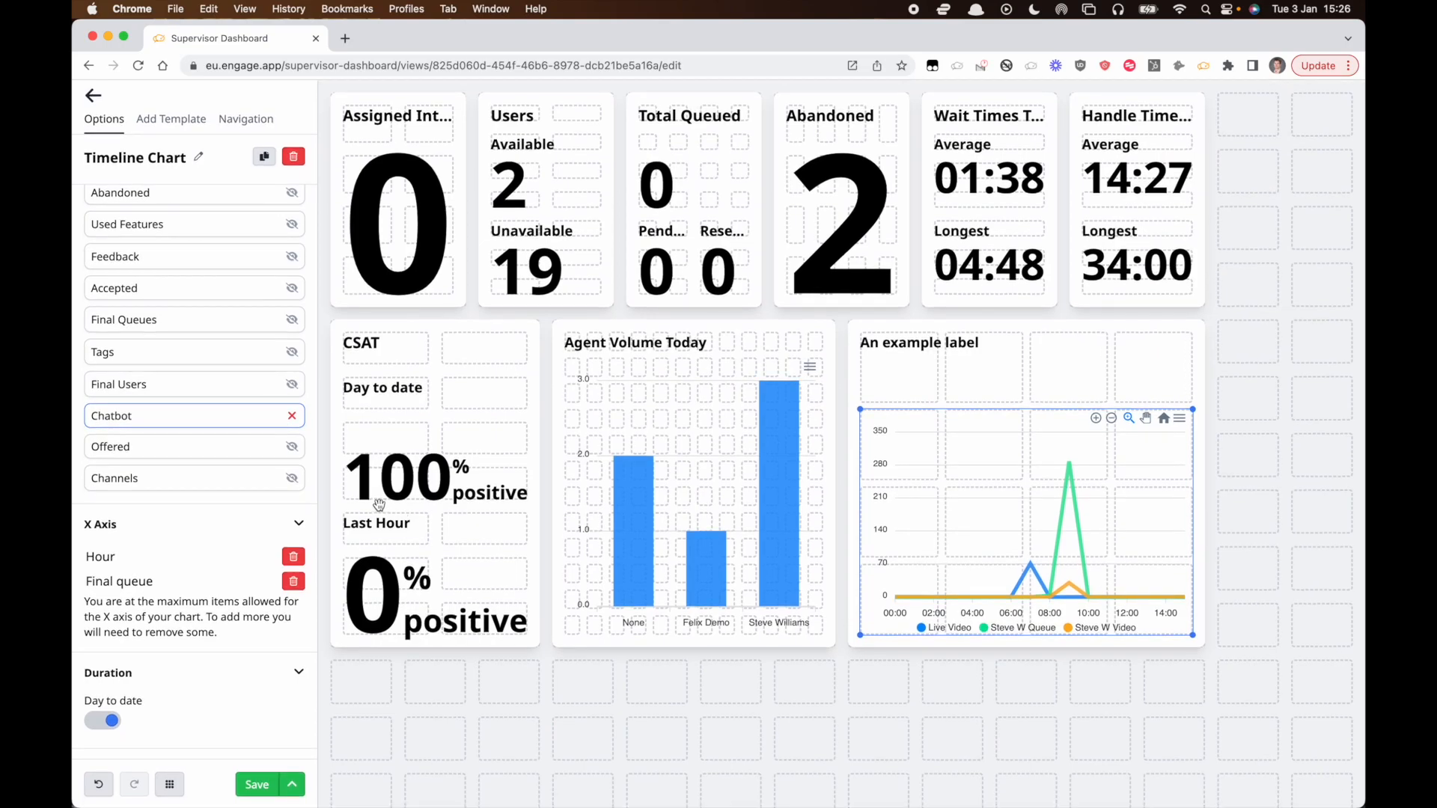
# Add 15 min as a second X-axis item on the Agent Volume Today chart and switch its chart type to Line.
pyautogui.scroll(5, 263, 506)
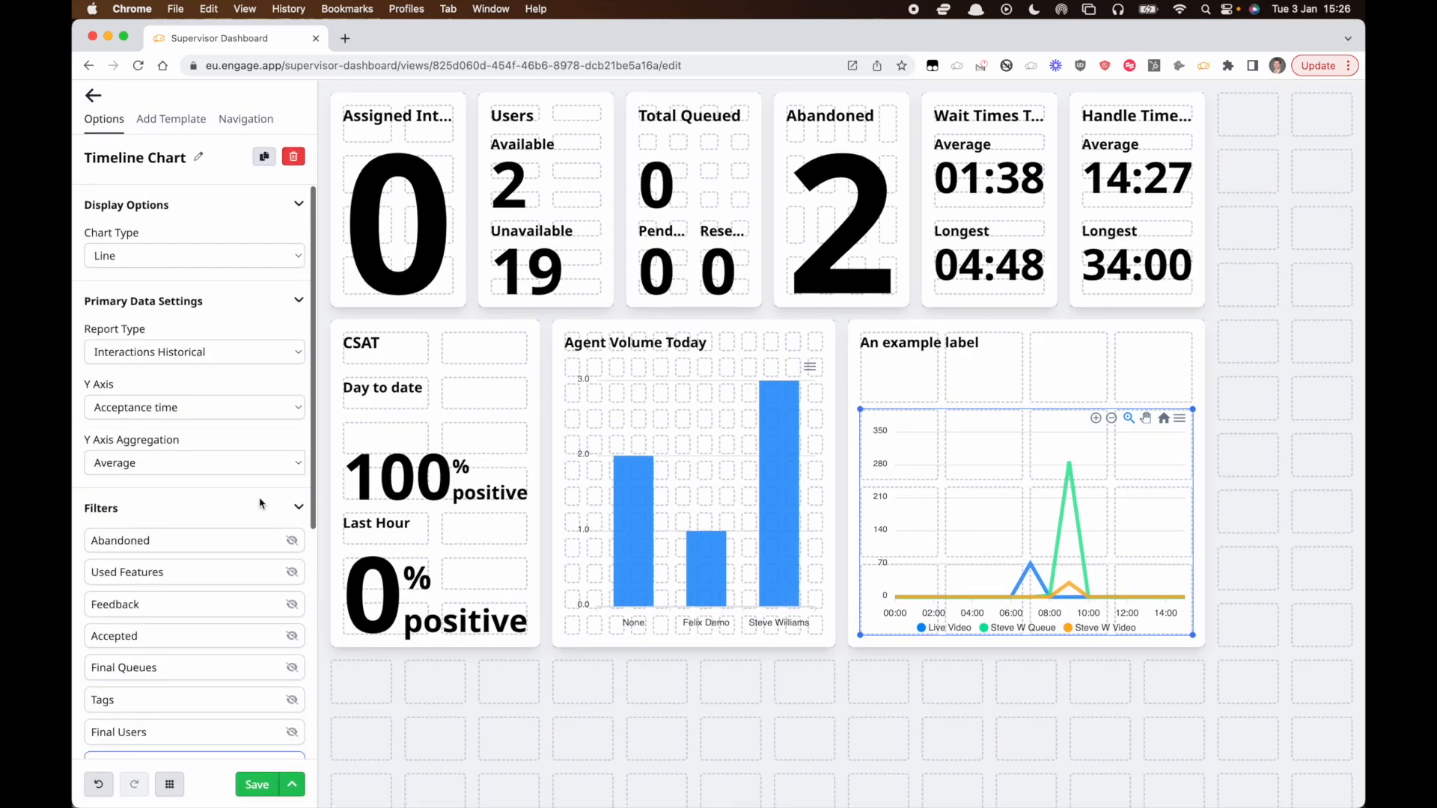
pyautogui.click(728, 509)
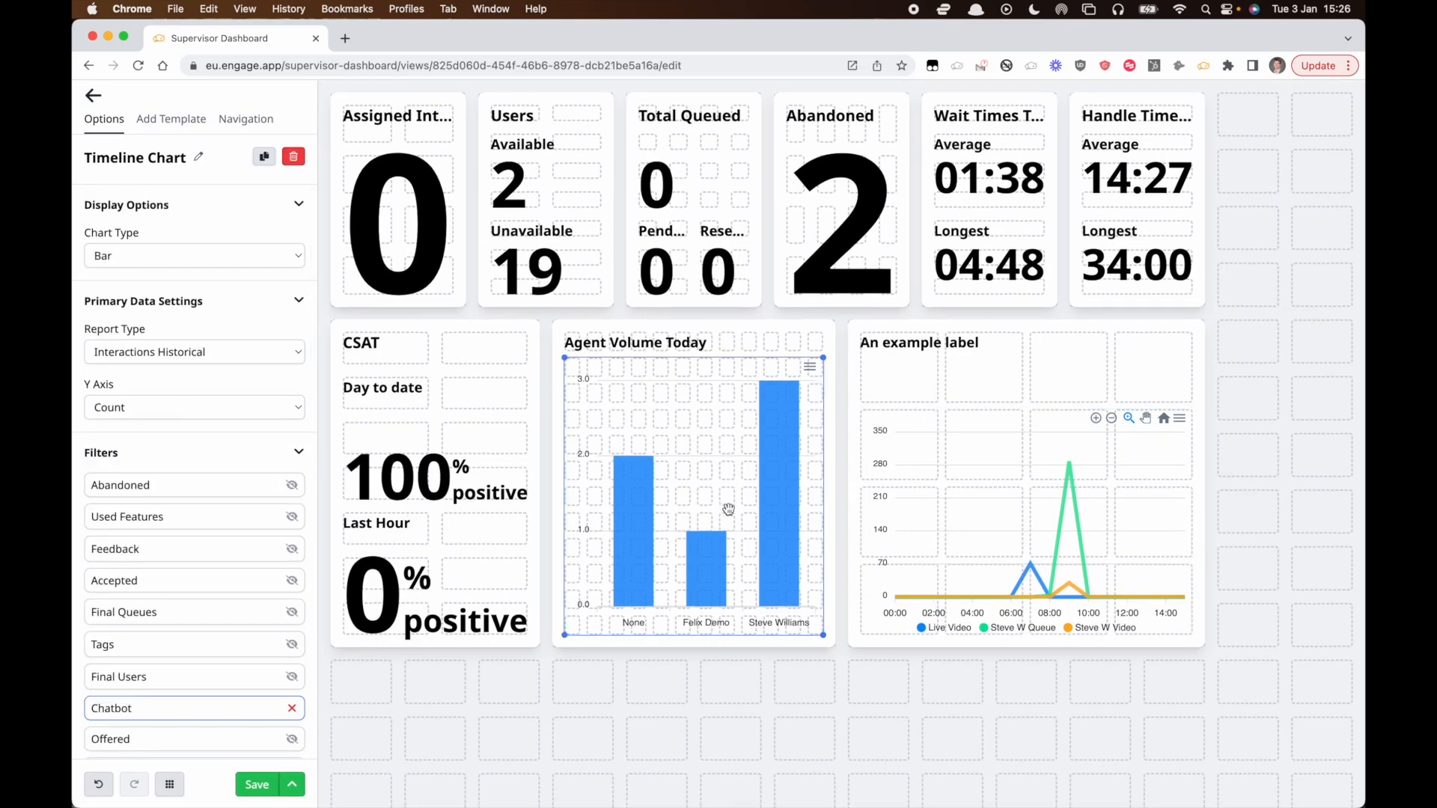
pyautogui.click(172, 119)
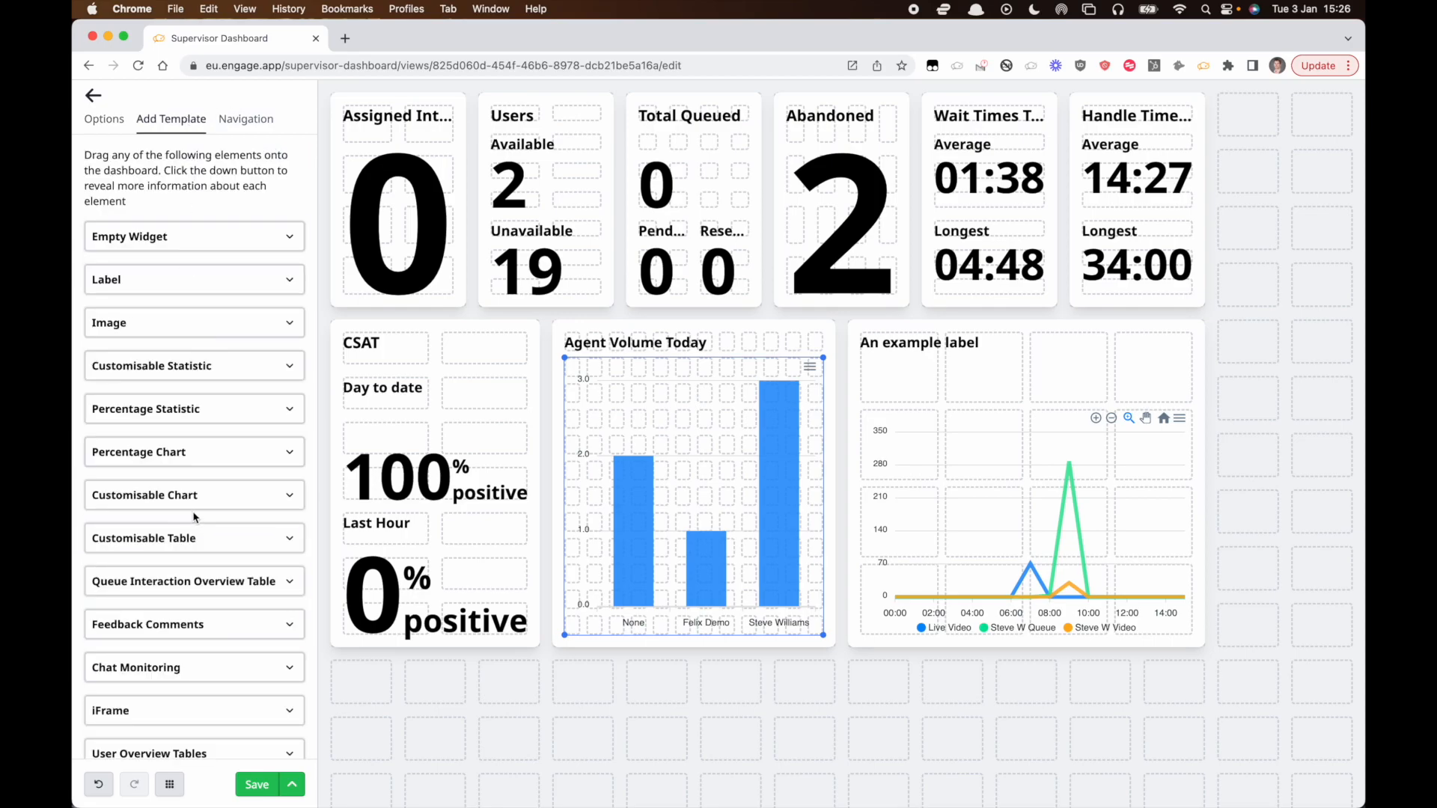
pyautogui.click(101, 120)
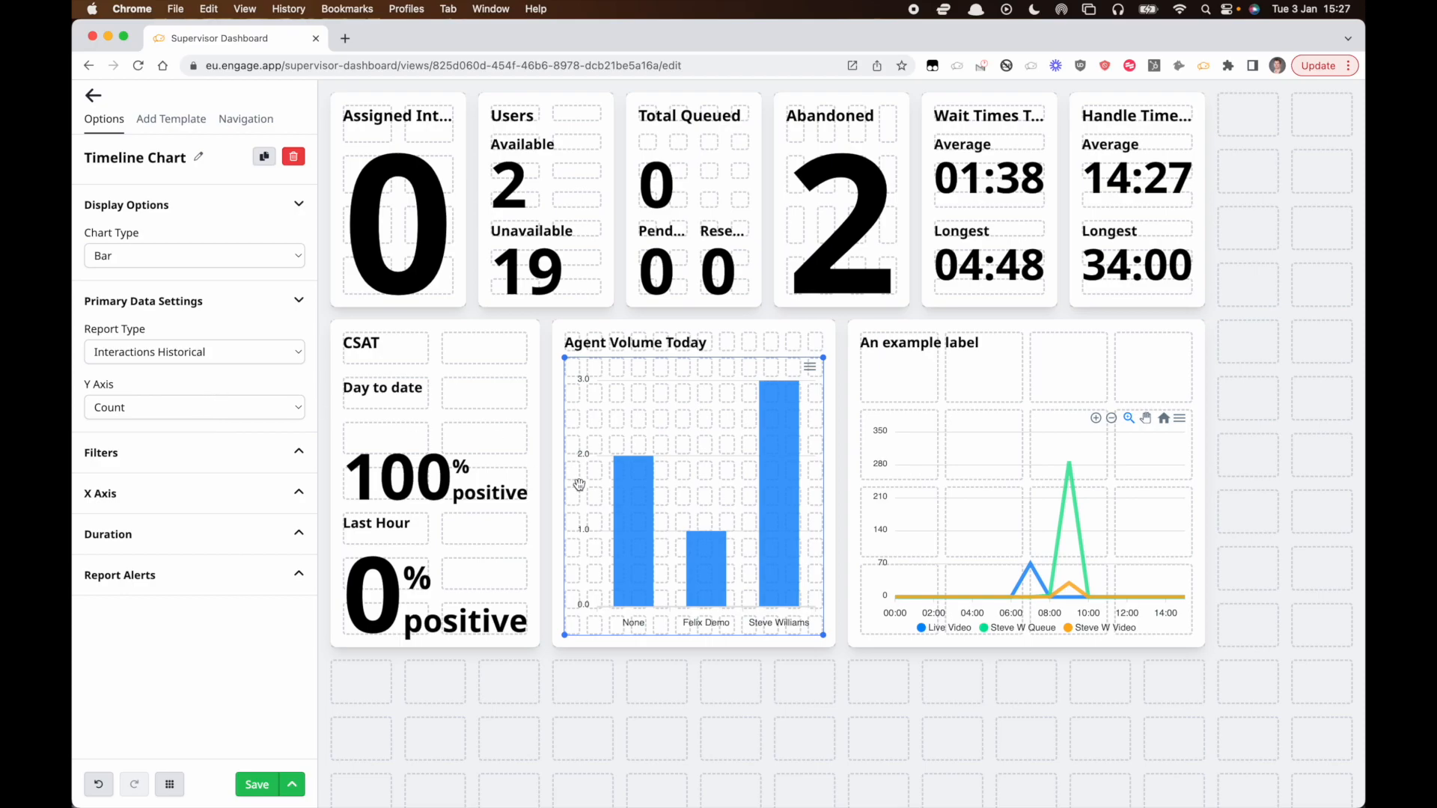
pyautogui.click(117, 454)
pyautogui.click(117, 454)
pyautogui.click(152, 495)
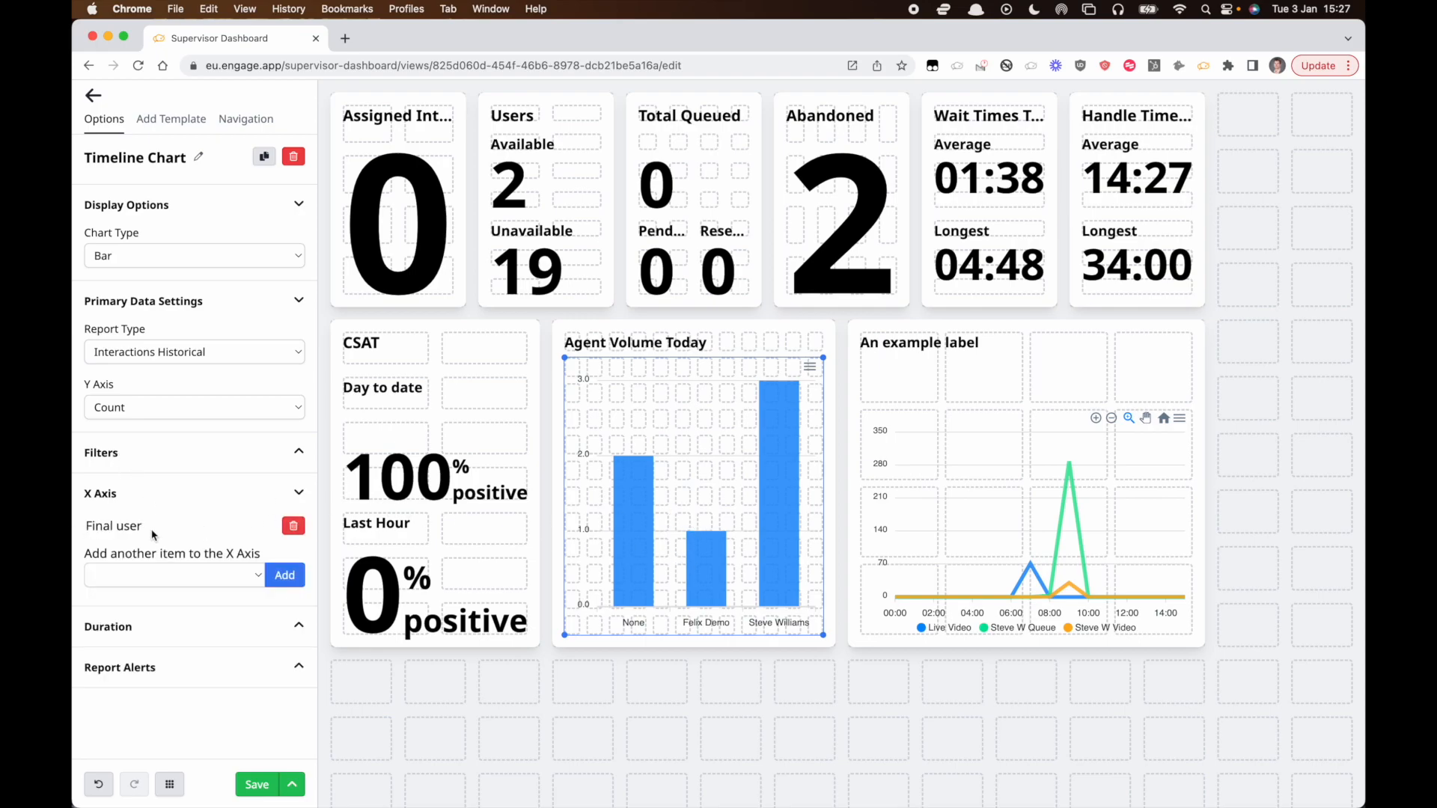
pyautogui.click(222, 575)
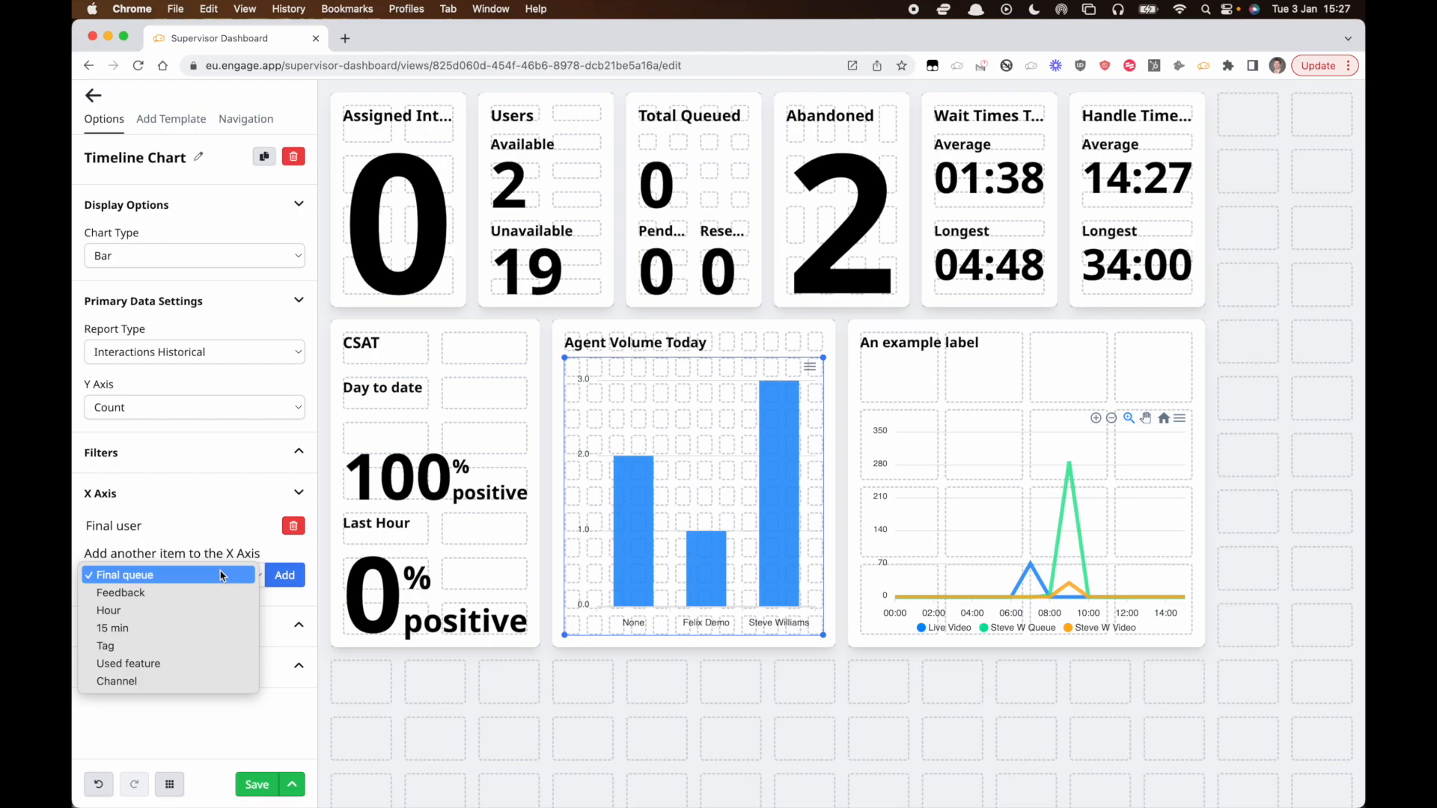
pyautogui.click(158, 627)
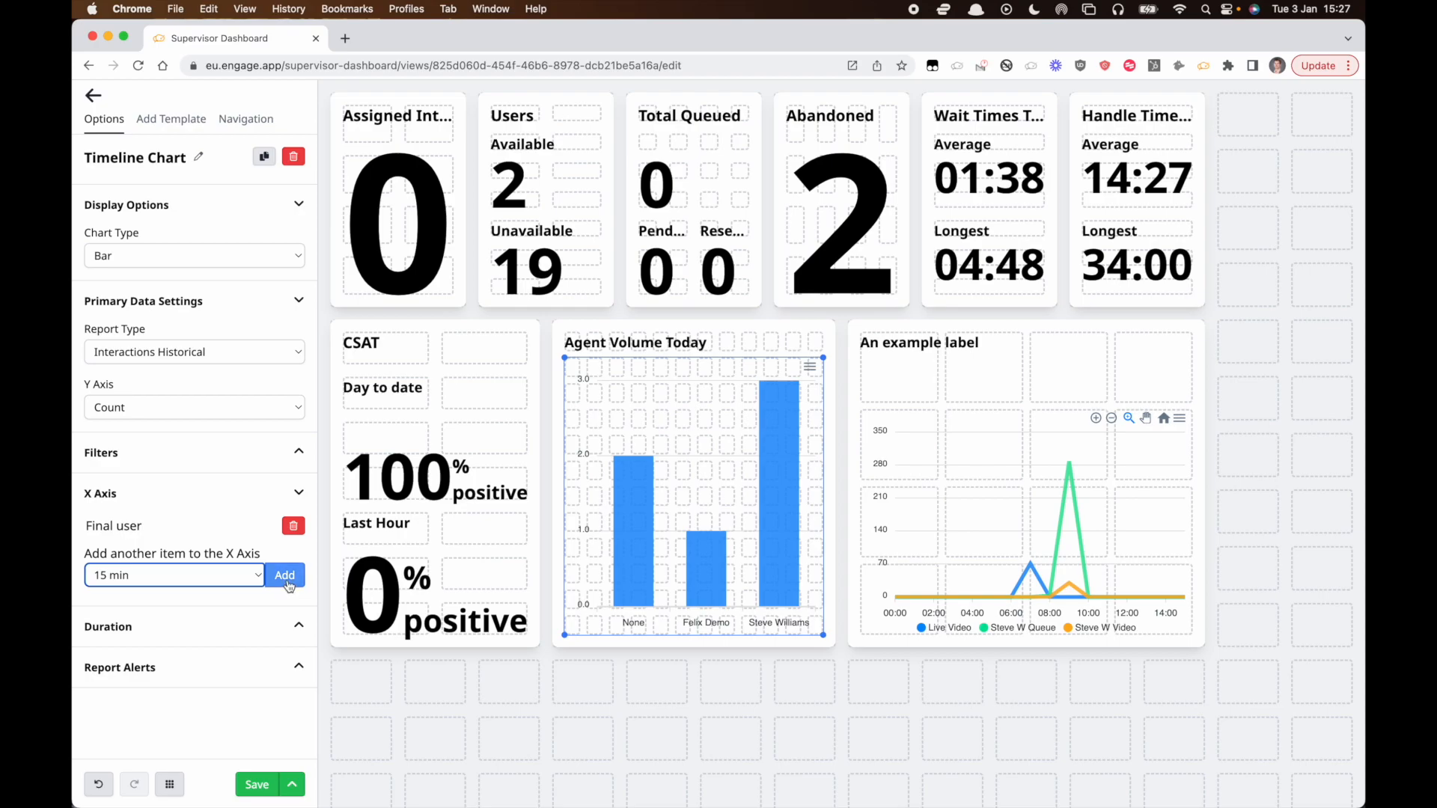
pyautogui.click(285, 576)
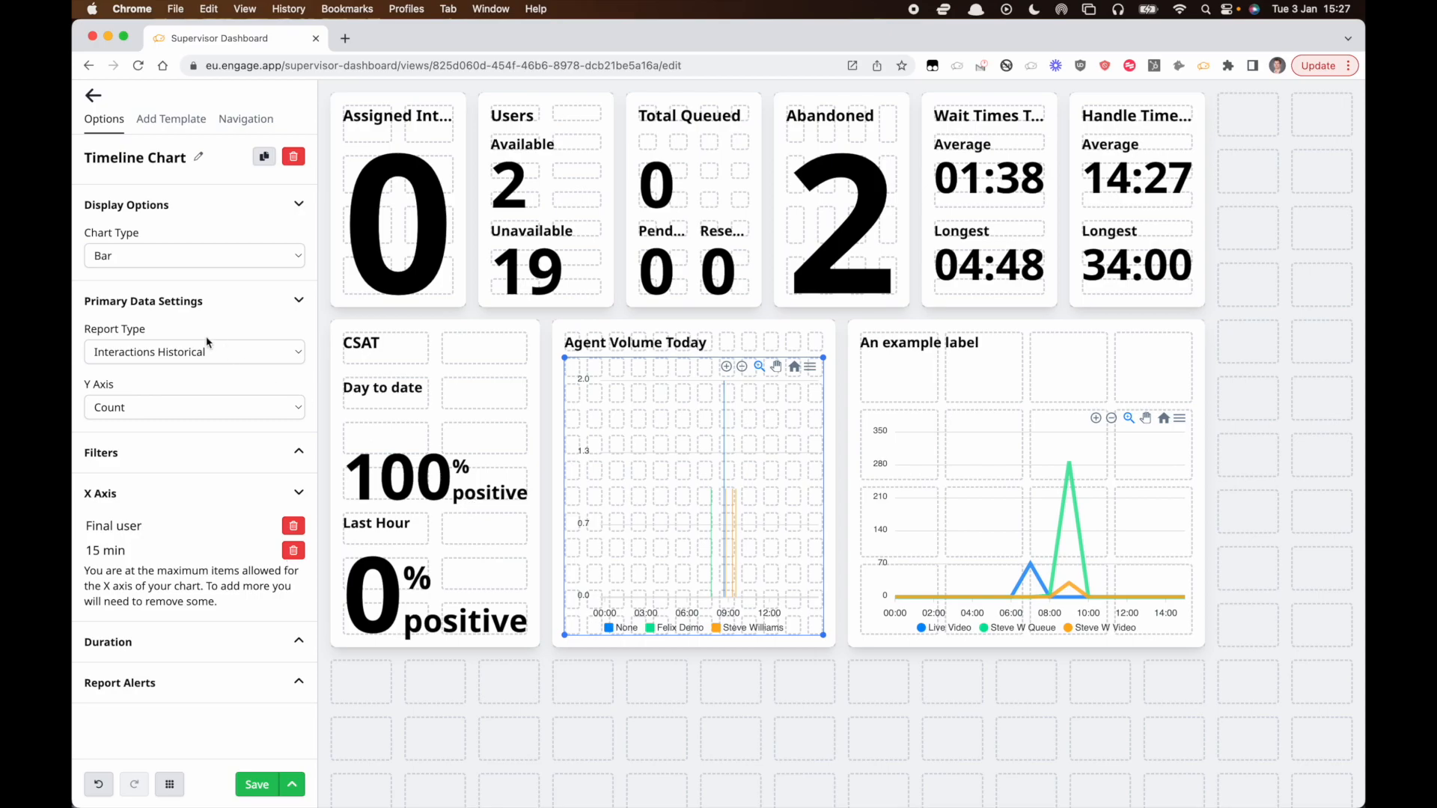
pyautogui.click(206, 257)
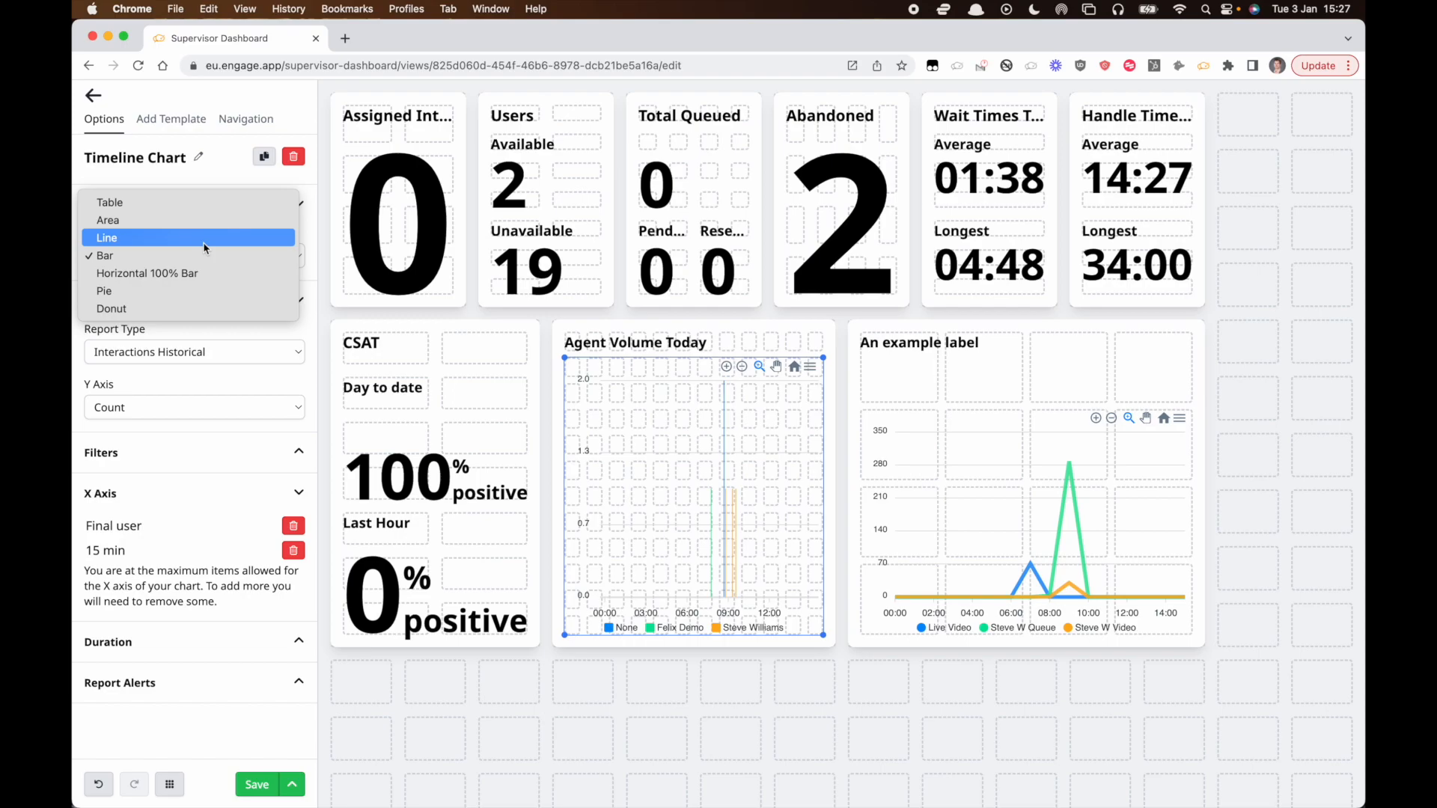
pyautogui.click(203, 239)
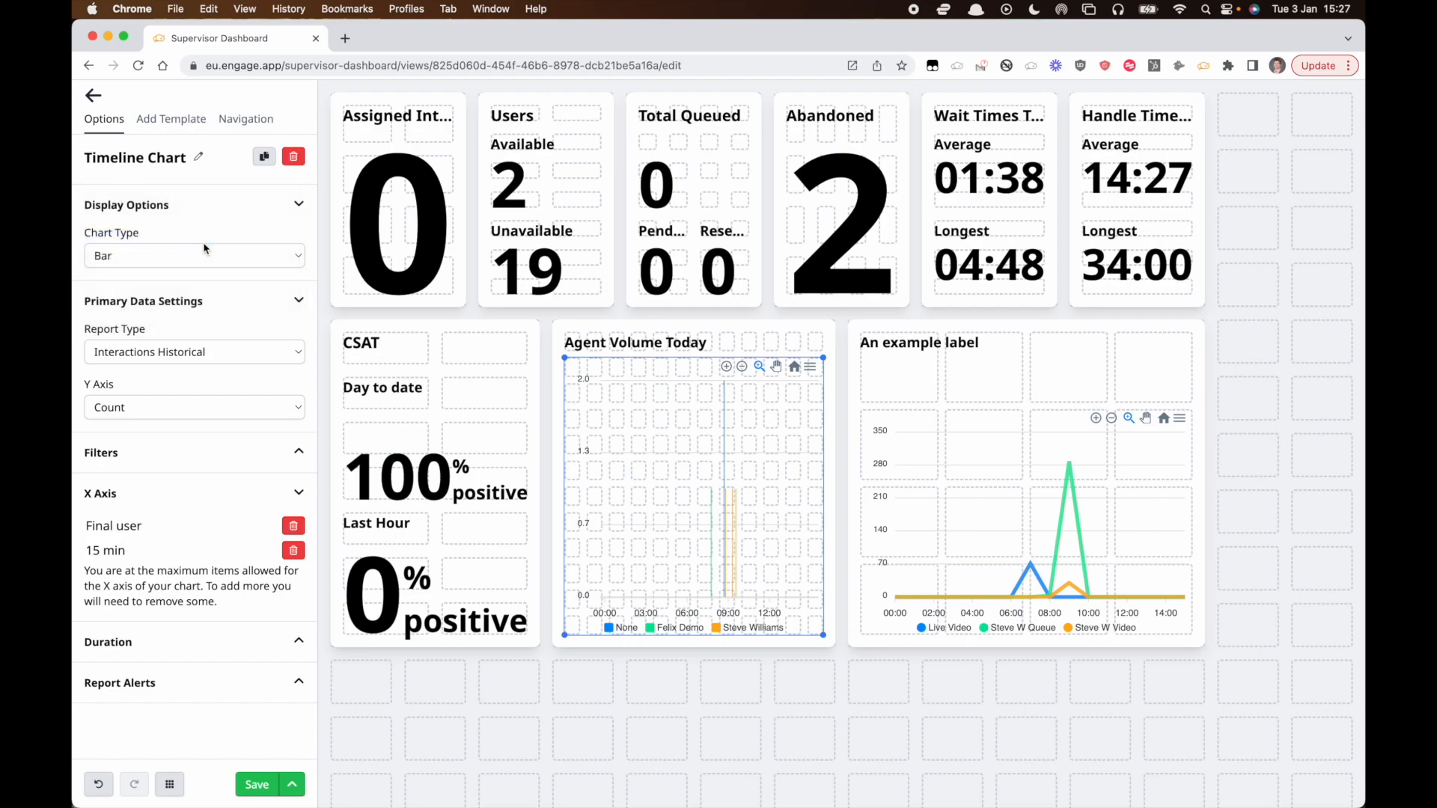
# Delete the timeline chart from the example label widget.
pyautogui.click(934, 412)
pyautogui.press('Delete')
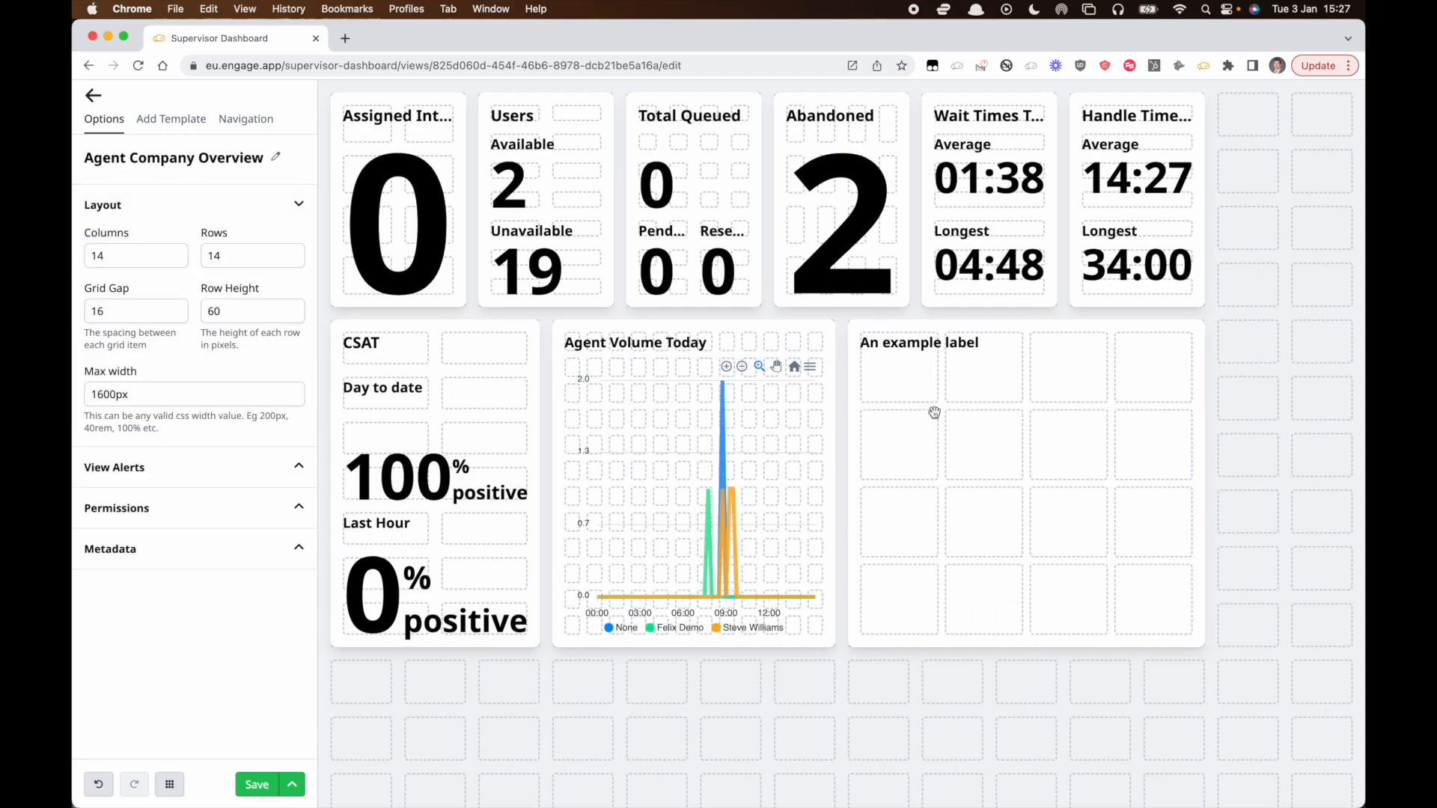
# Widen the Agent Volume Today widget so it spans the free area to its right.
pyautogui.click(787, 526)
pyautogui.moveTo(823, 634); pyautogui.dragTo(1192, 660)
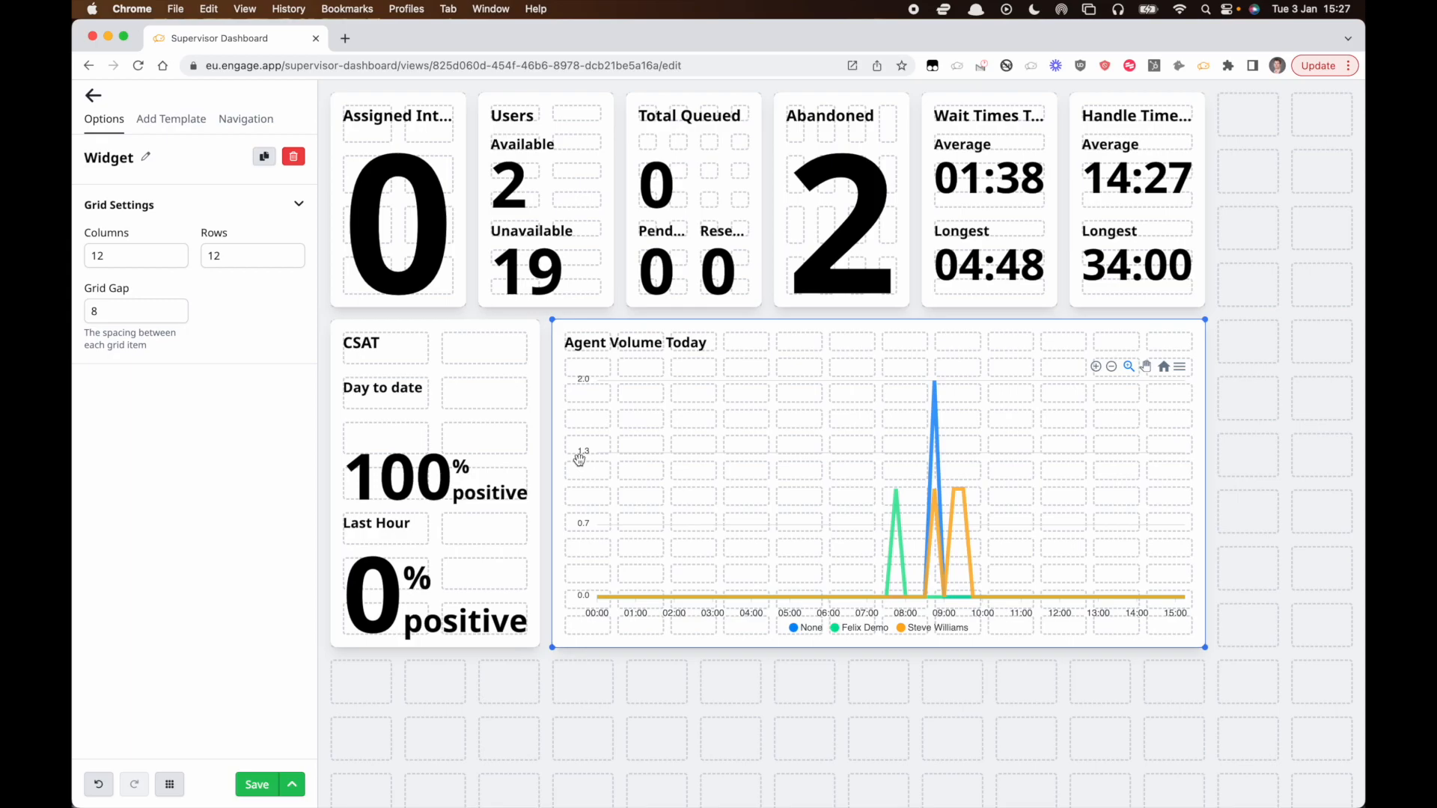
# Turn off the Day to date option in the Agent Volume Today chart's duration settings.
pyautogui.click(172, 120)
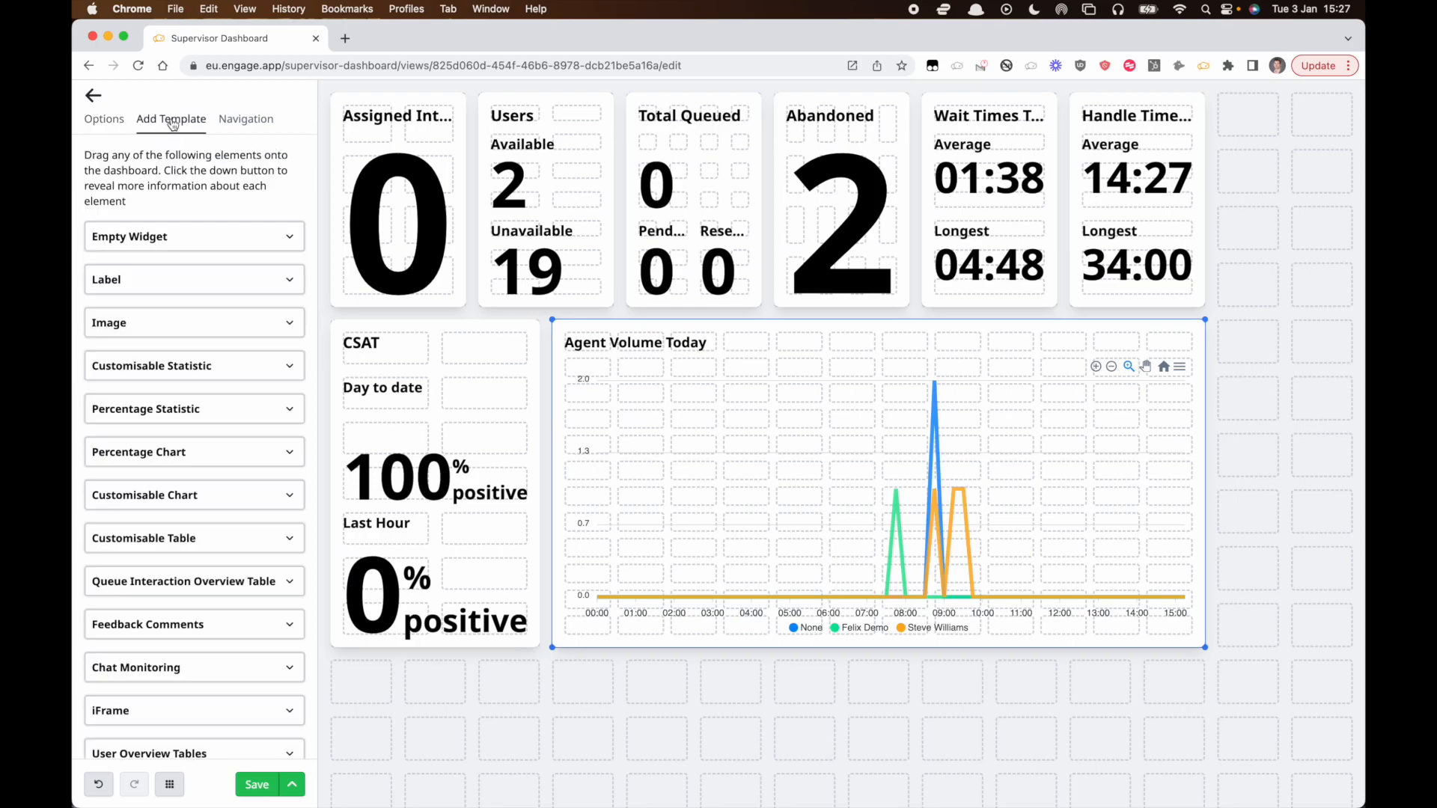
pyautogui.click(745, 522)
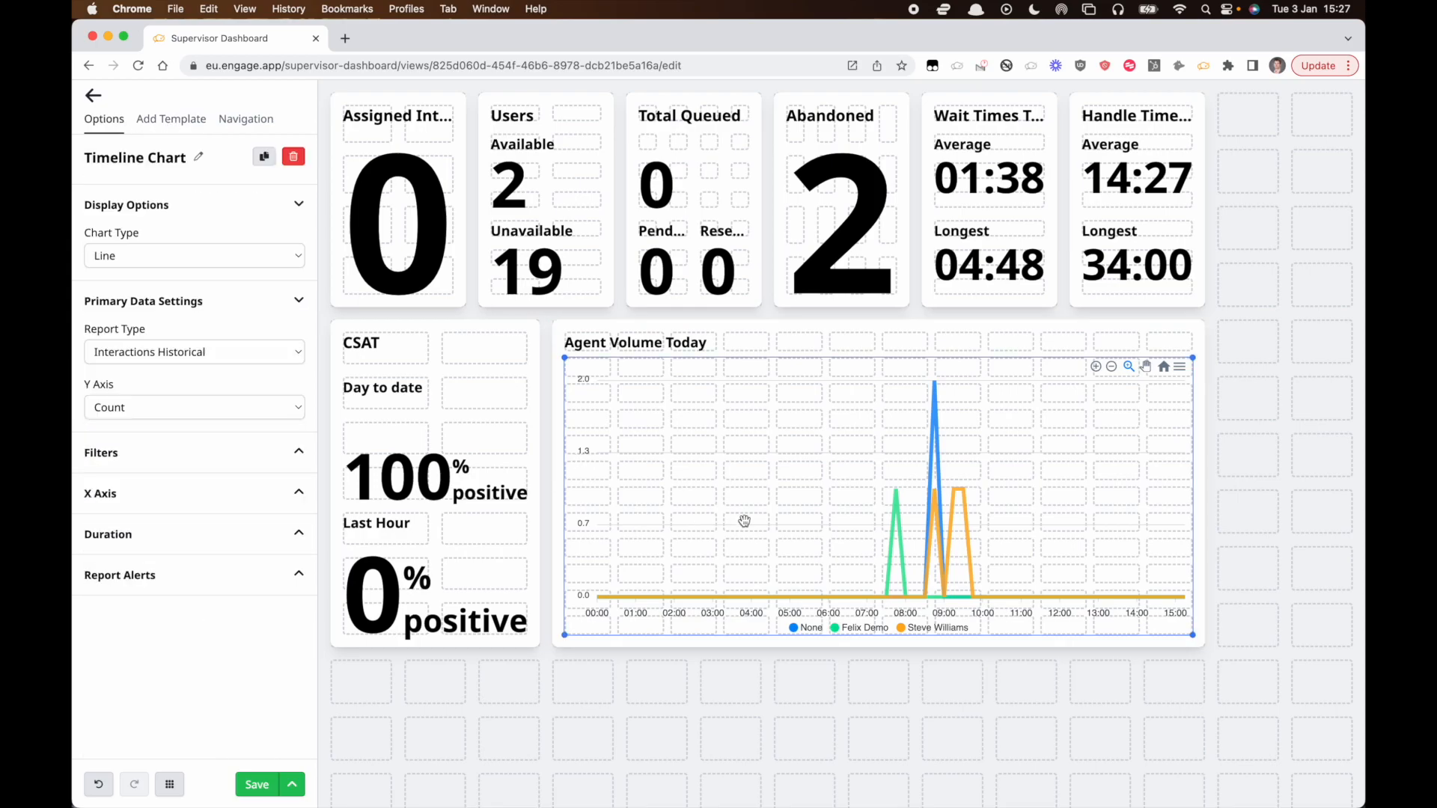
pyautogui.click(127, 533)
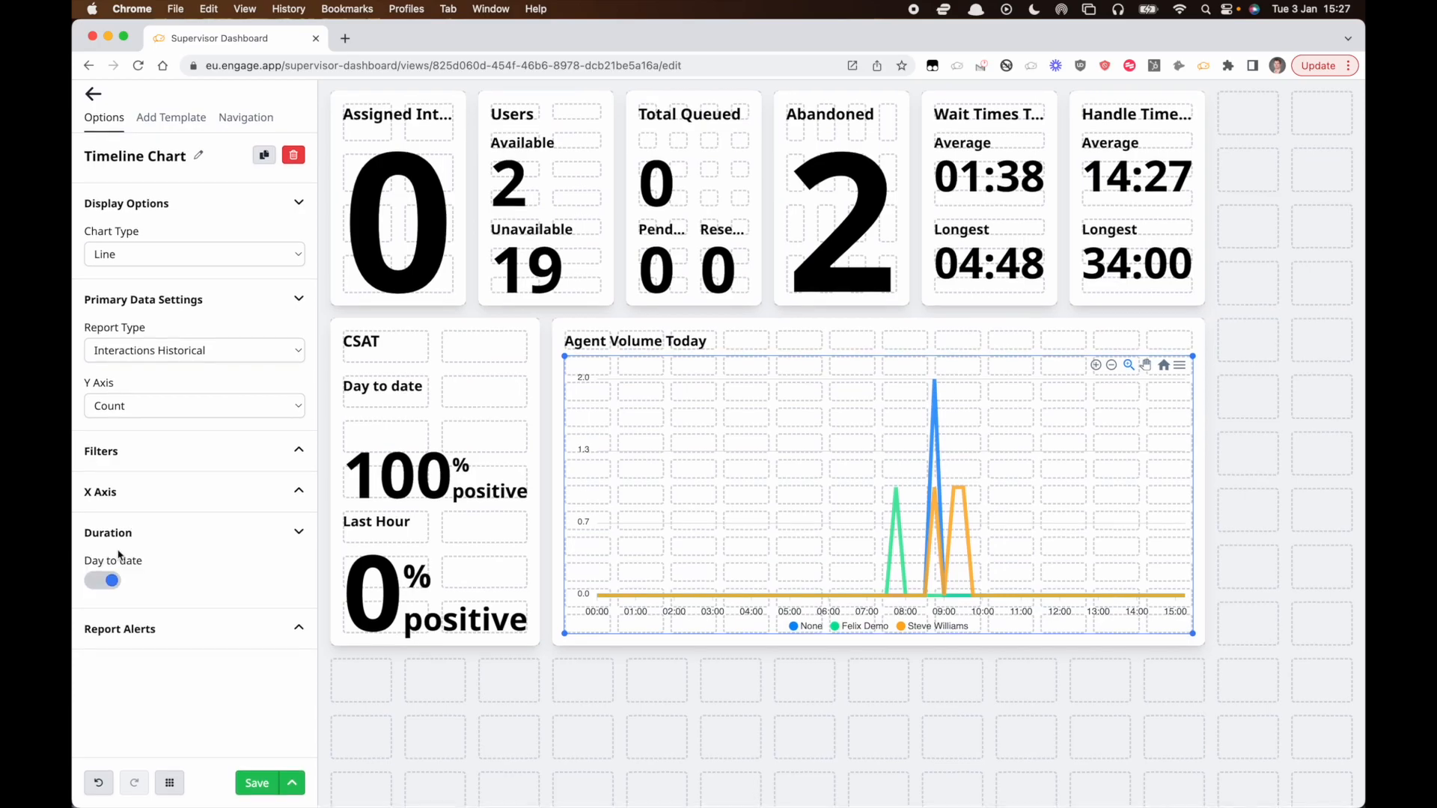
pyautogui.click(102, 580)
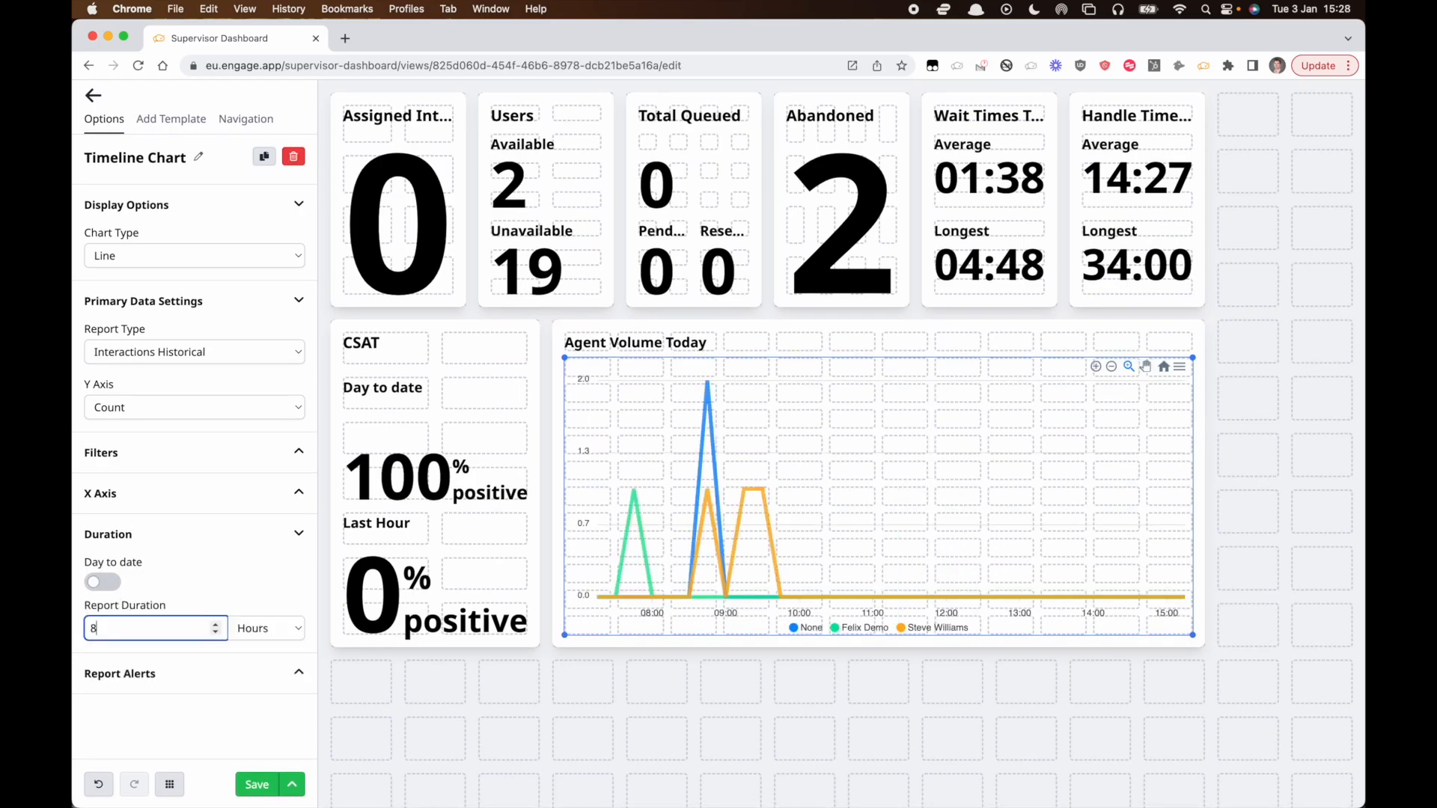
pyautogui.click(138, 712)
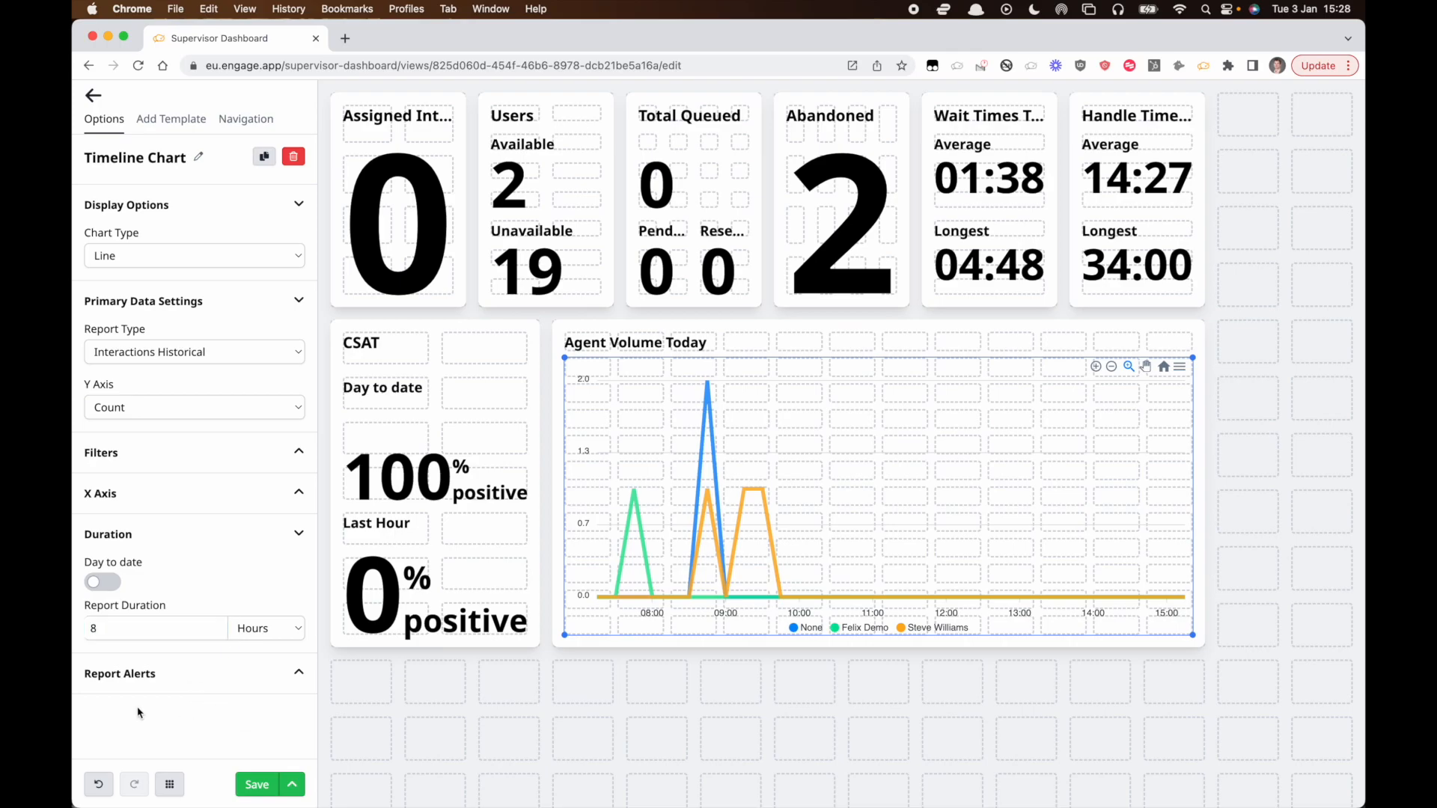
# Delete the timeline chart from the Agent Volume Today widget.
pyautogui.click(212, 495)
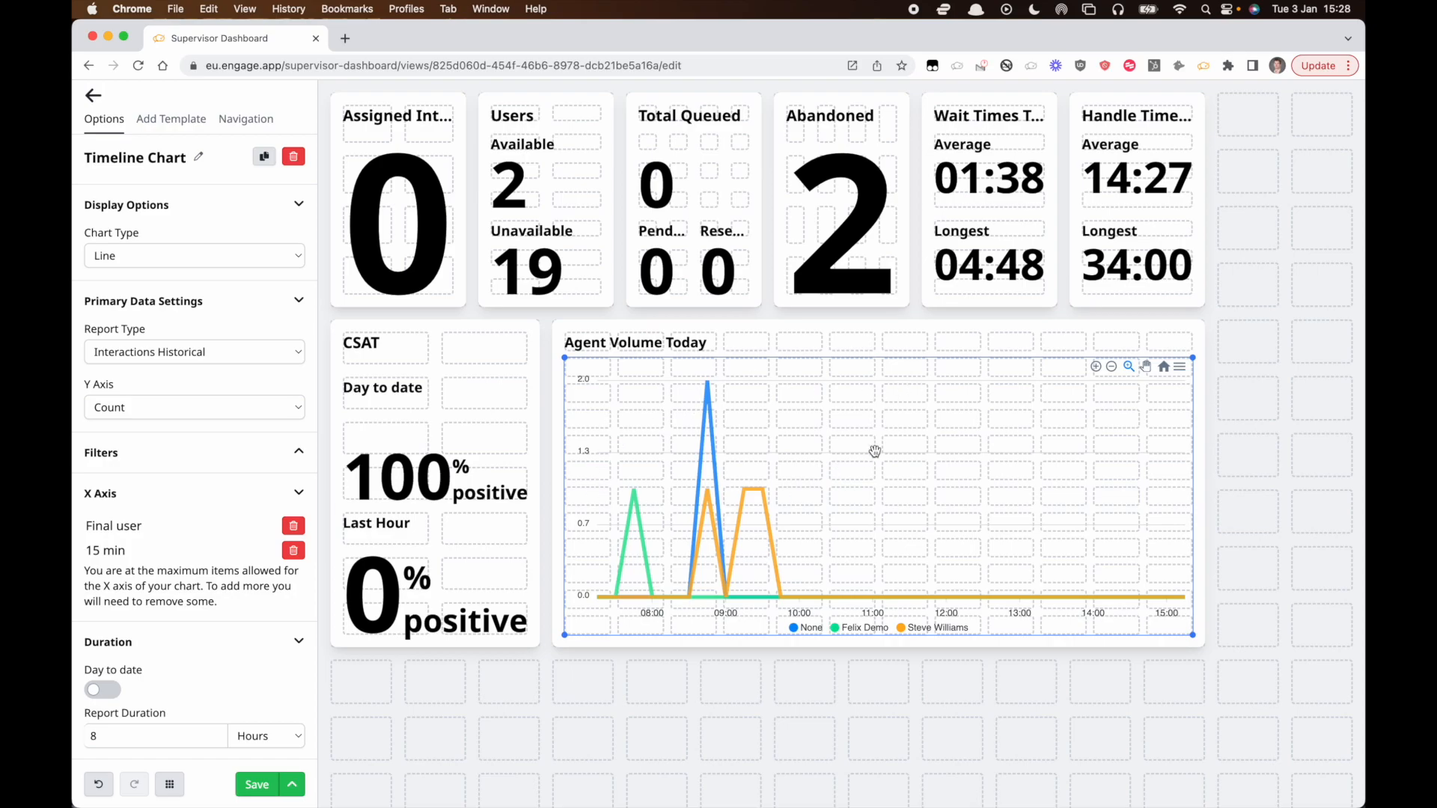
pyautogui.press('Delete')
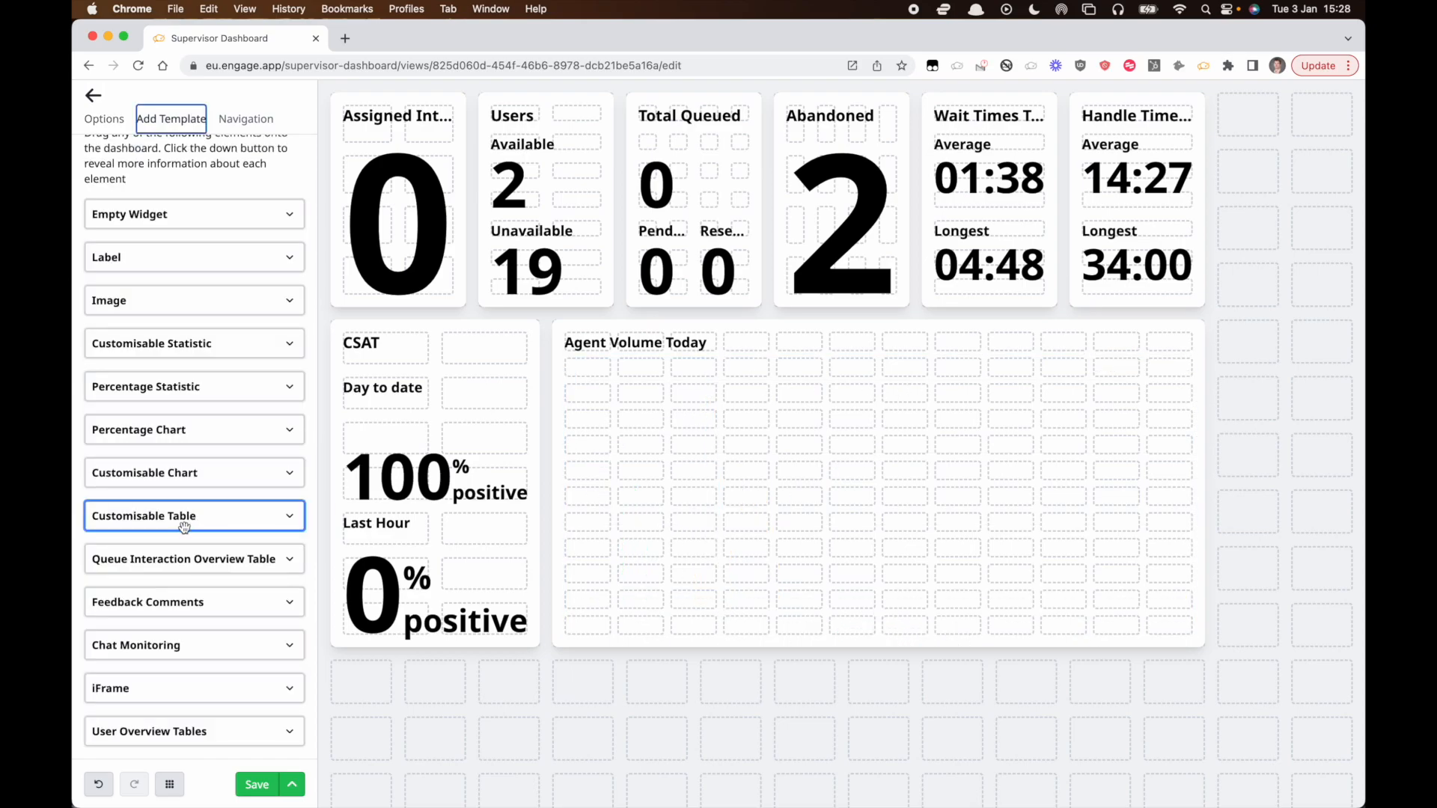
# Add a customisable table filling the Agent Volume Today widget, keeping Table as its chart type.
pyautogui.moveTo(182, 521); pyautogui.dragTo(1197, 633)
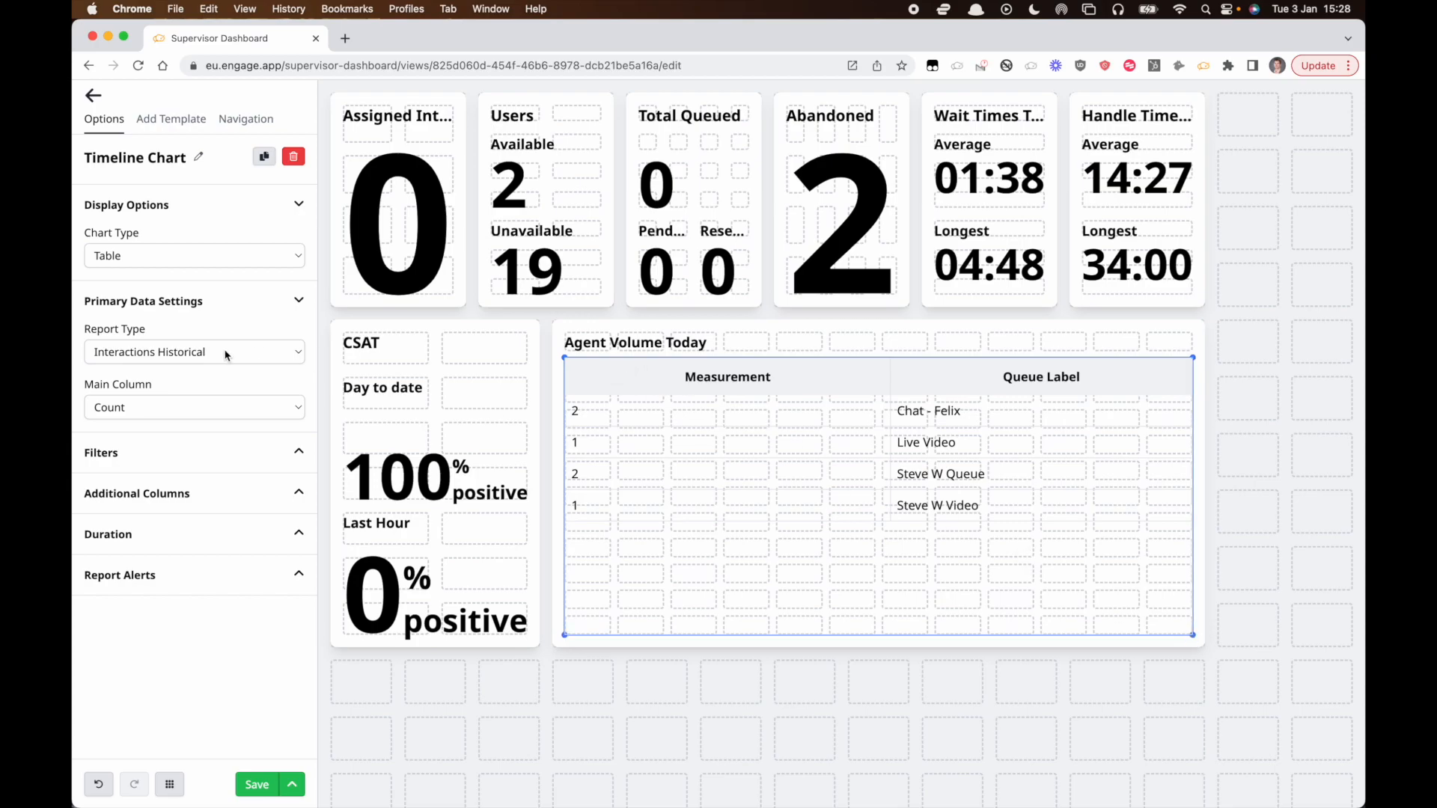
pyautogui.click(192, 256)
pyautogui.click(193, 256)
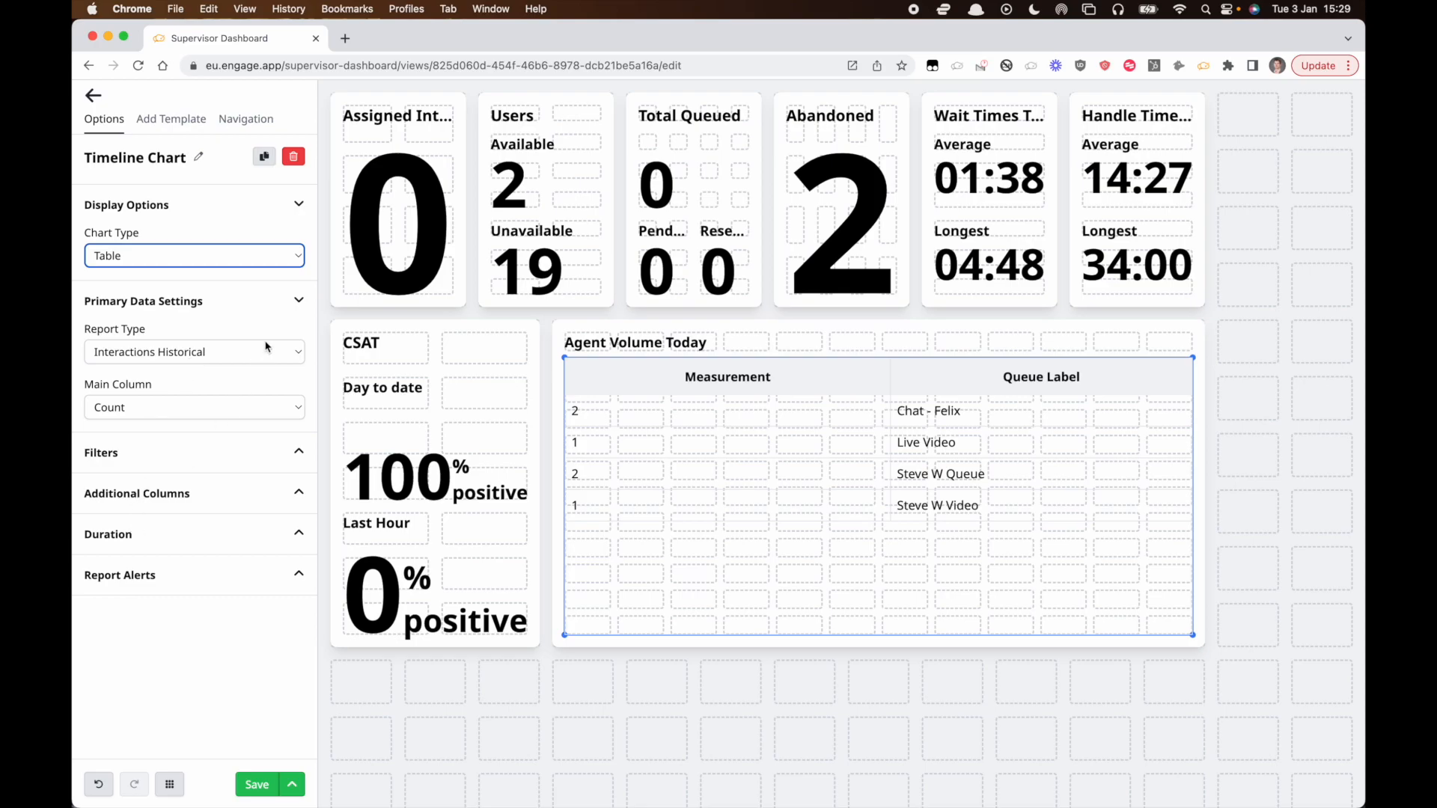
# Add Used feature as an additional column of the table.
pyautogui.click(197, 458)
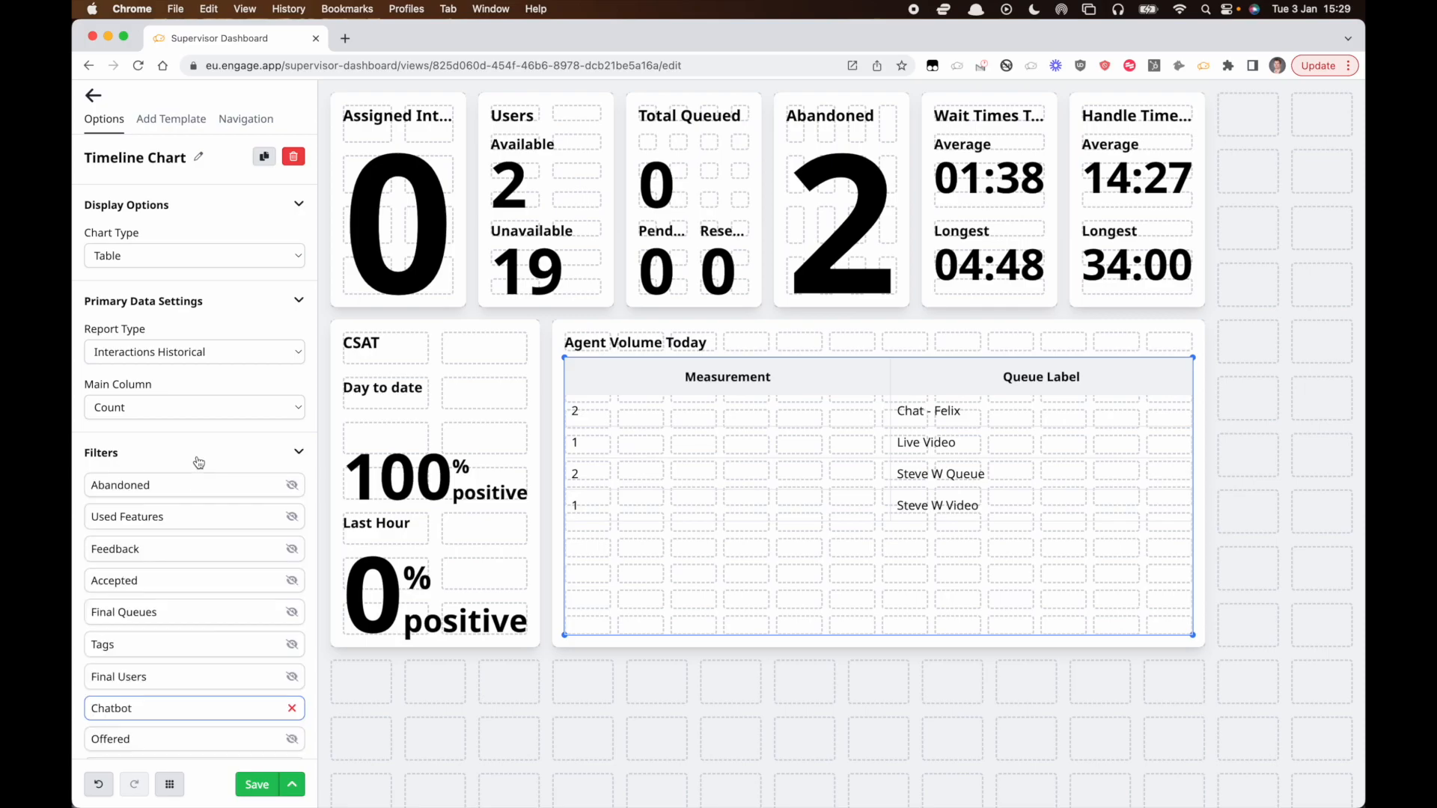
pyautogui.click(198, 459)
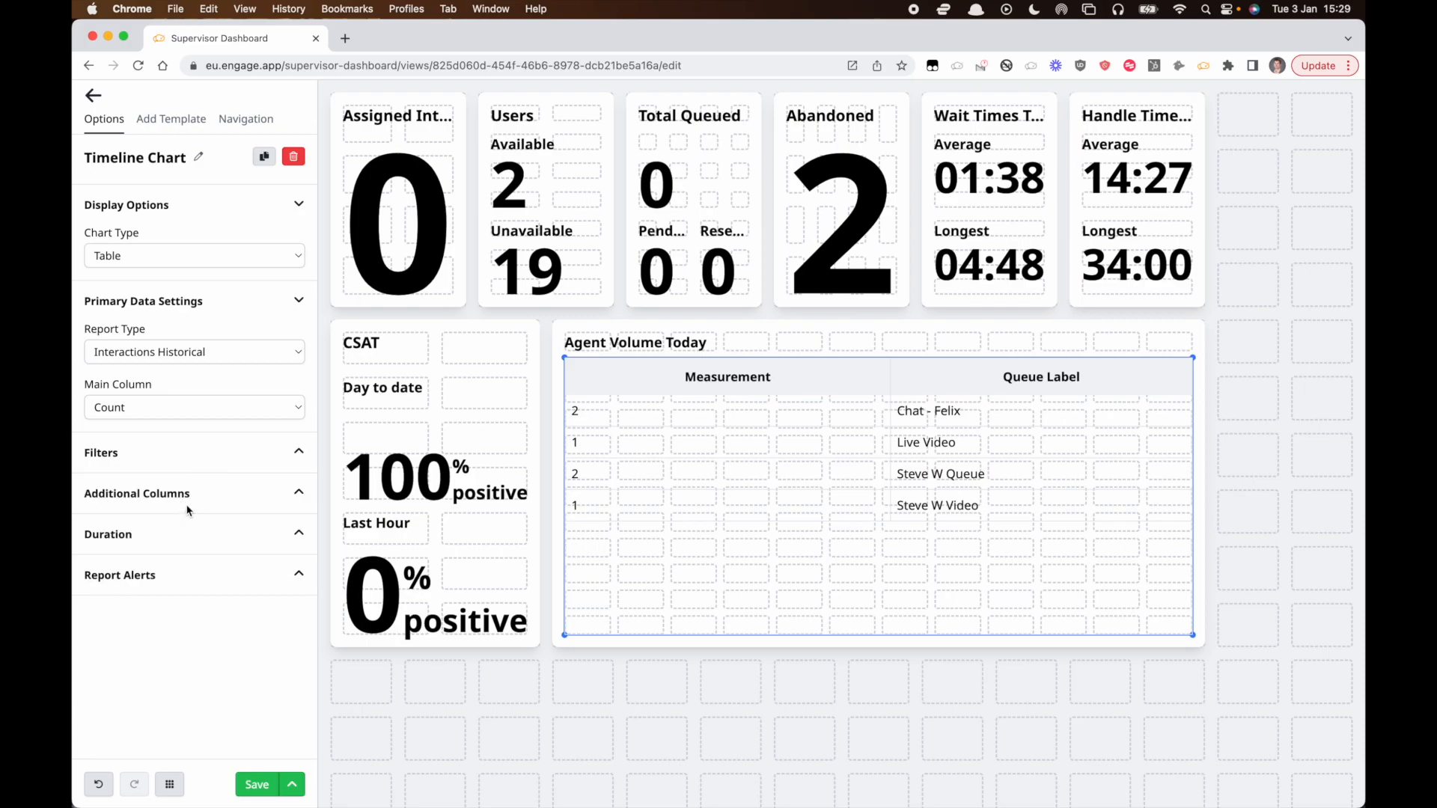
pyautogui.click(190, 501)
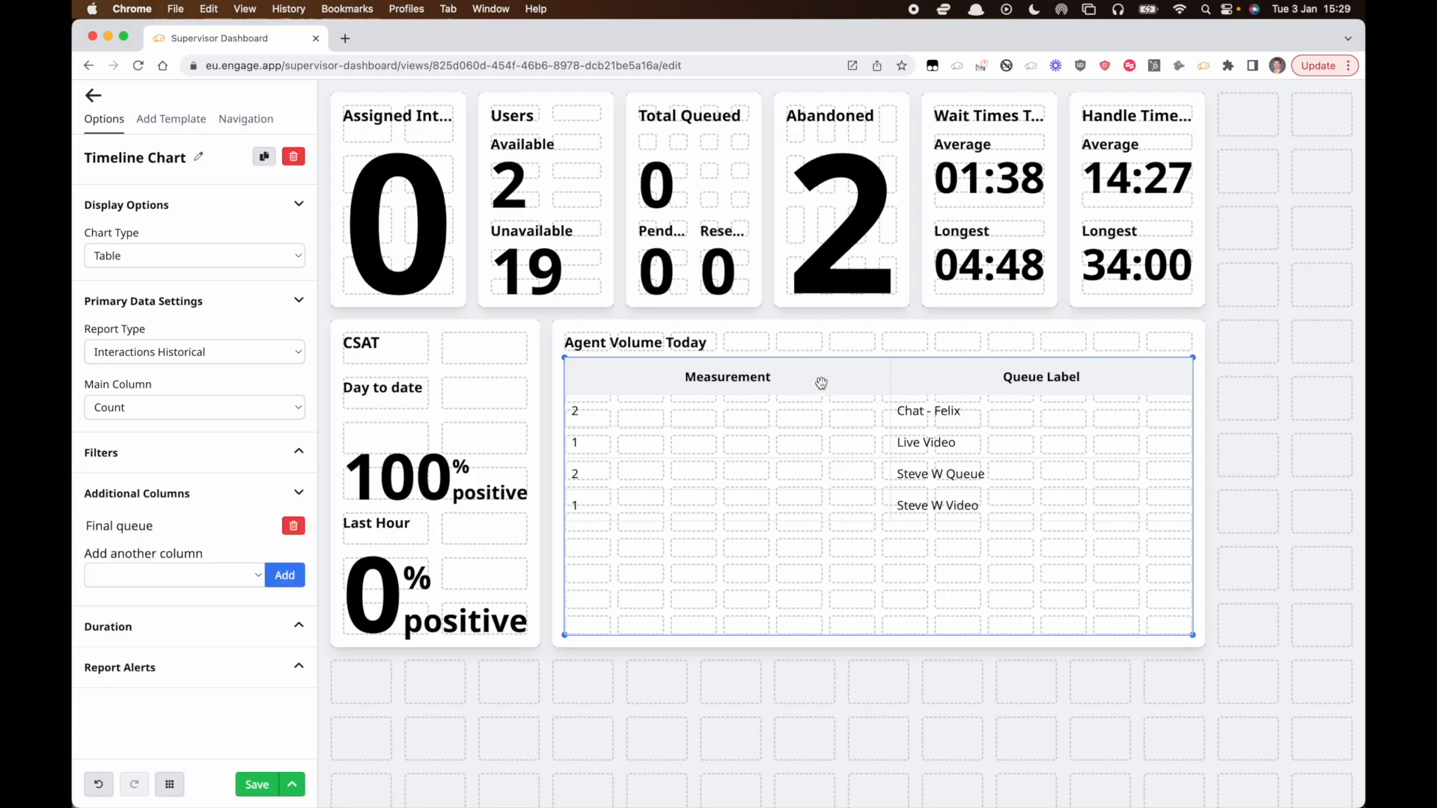
pyautogui.click(195, 576)
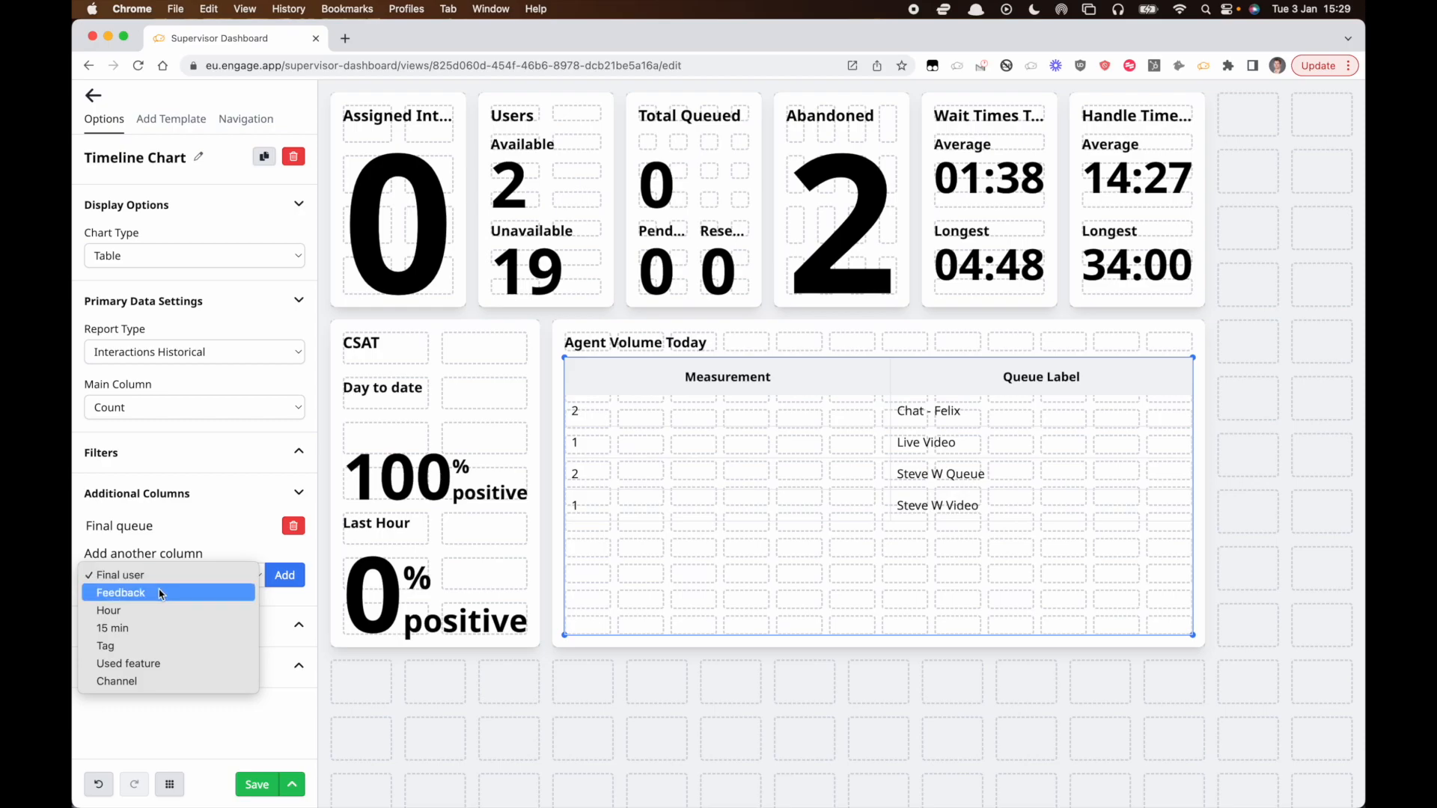
pyautogui.click(140, 663)
pyautogui.click(284, 578)
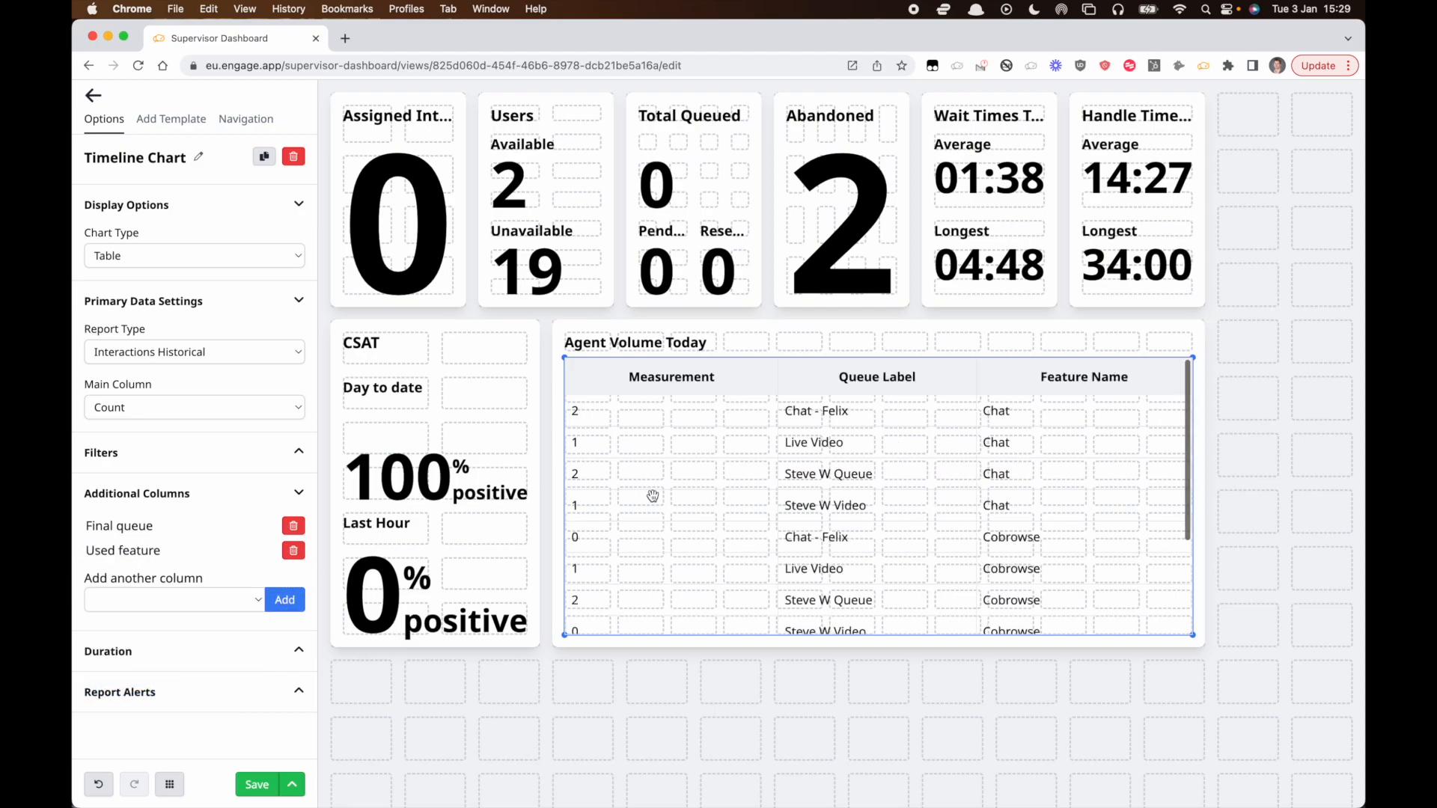
# Remove the Used feature column from the table.
pyautogui.scroll(-2, 653, 495)
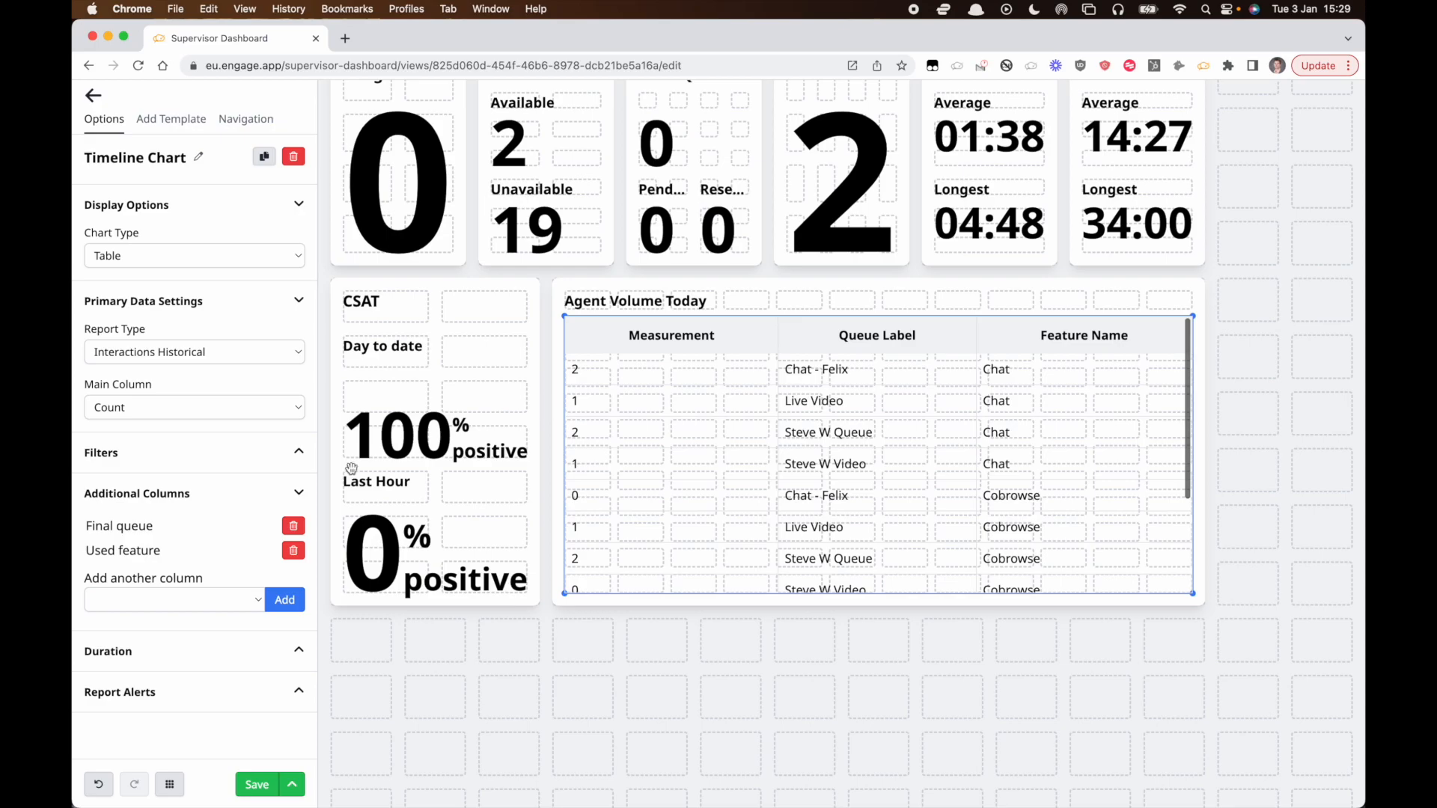
pyautogui.click(292, 551)
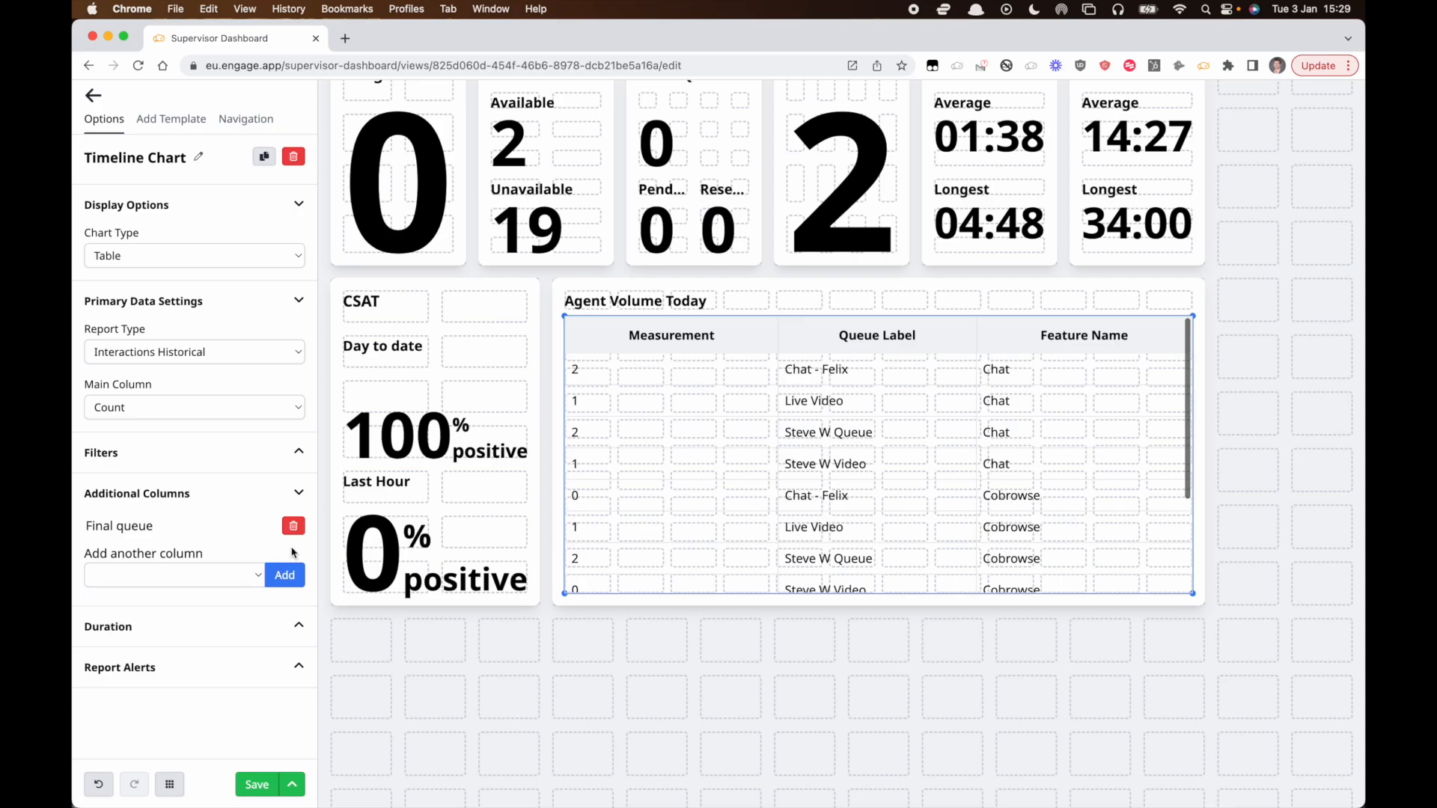
# Delete the customisable table from the Agent Volume Today widget.
pyautogui.click(896, 453)
pyautogui.click(178, 122)
pyautogui.scroll(-1, 202, 621)
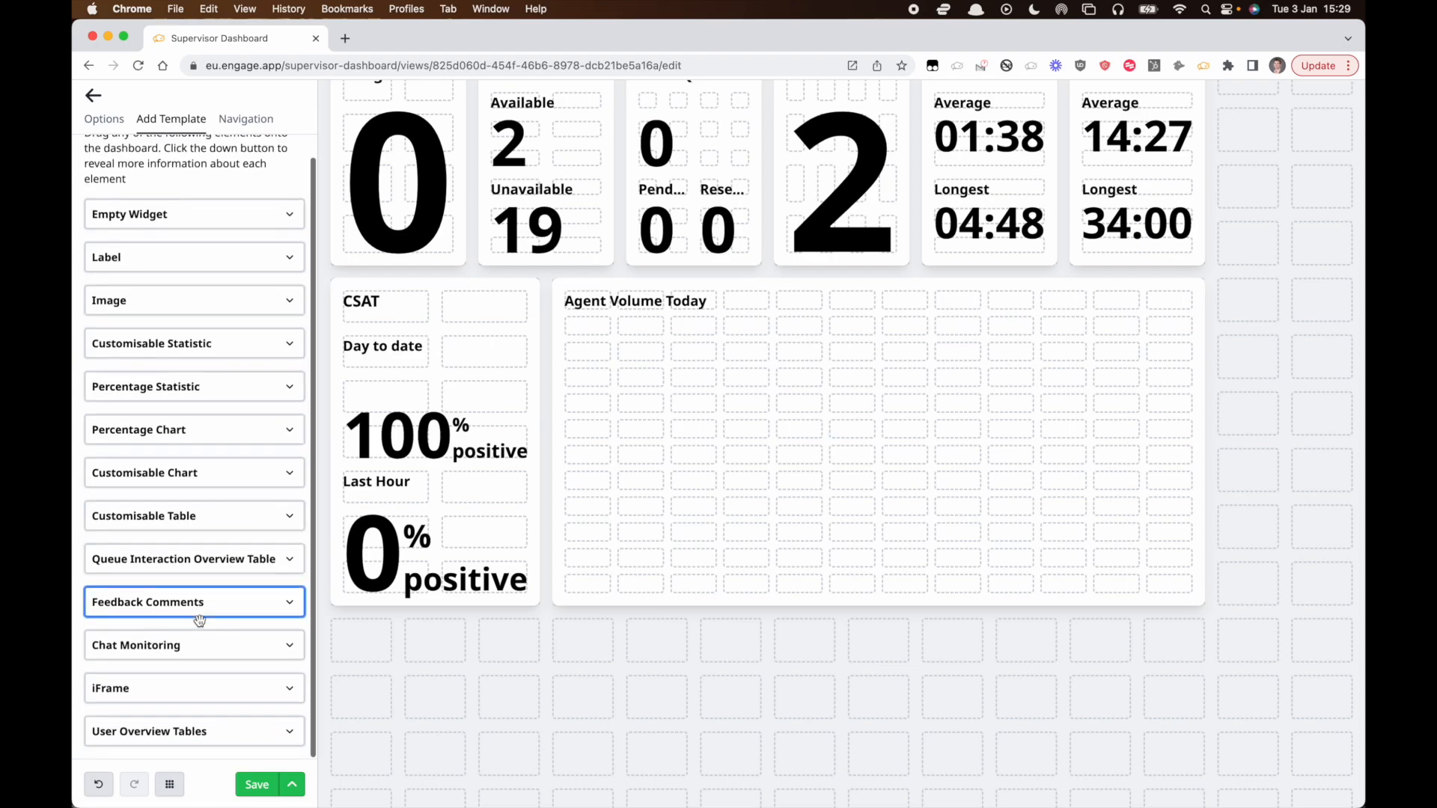
# Try a queue interaction overview table in the Agent Volume Today widget and delete it again.
pyautogui.moveTo(213, 561); pyautogui.dragTo(1206, 603)
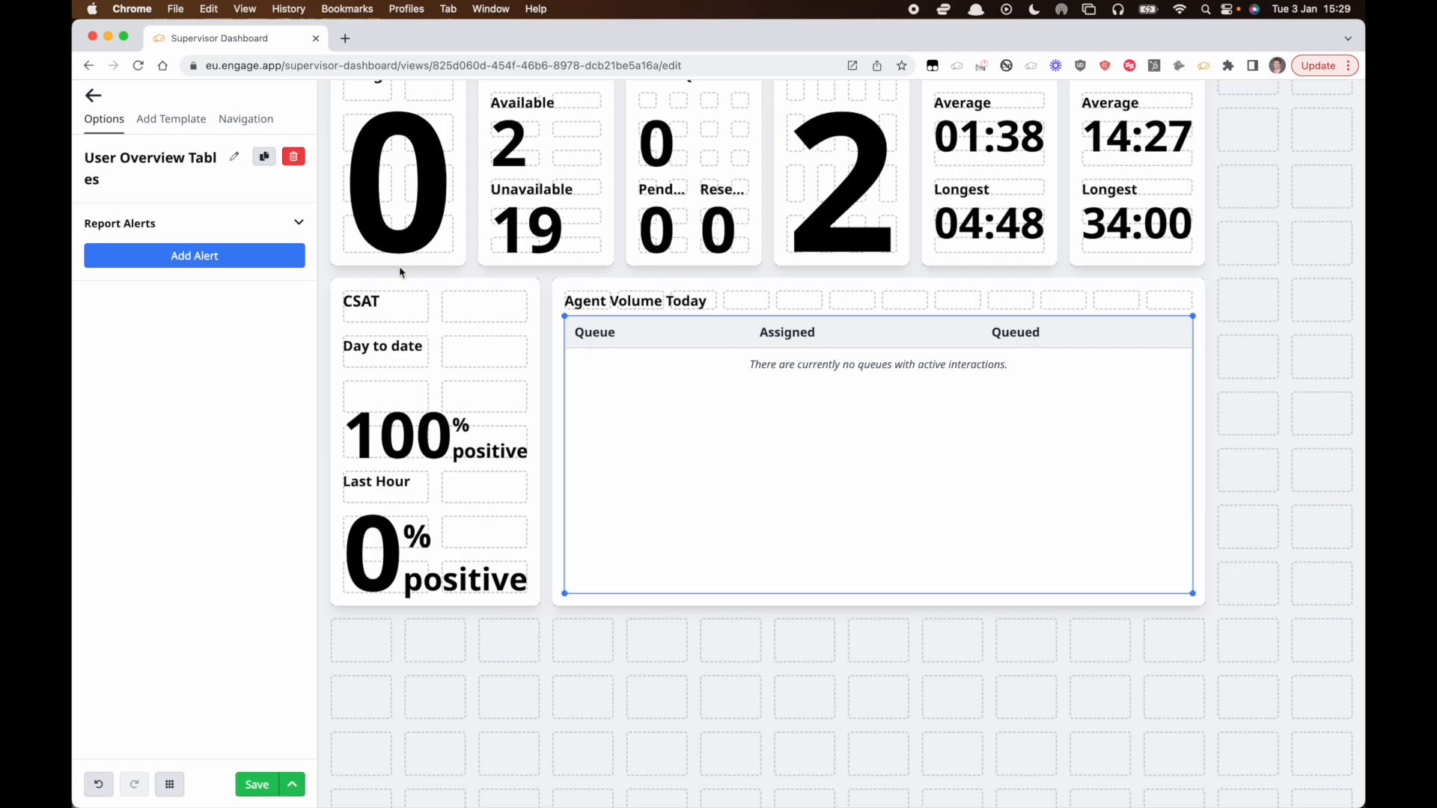
pyautogui.click(293, 156)
# Add a Feedback Comments element, stretch it across the Agent Volume Today widget, and remove it again.
pyautogui.click(171, 119)
pyautogui.scroll(-3, 194, 524)
pyautogui.moveTo(195, 602); pyautogui.dragTo(599, 333)
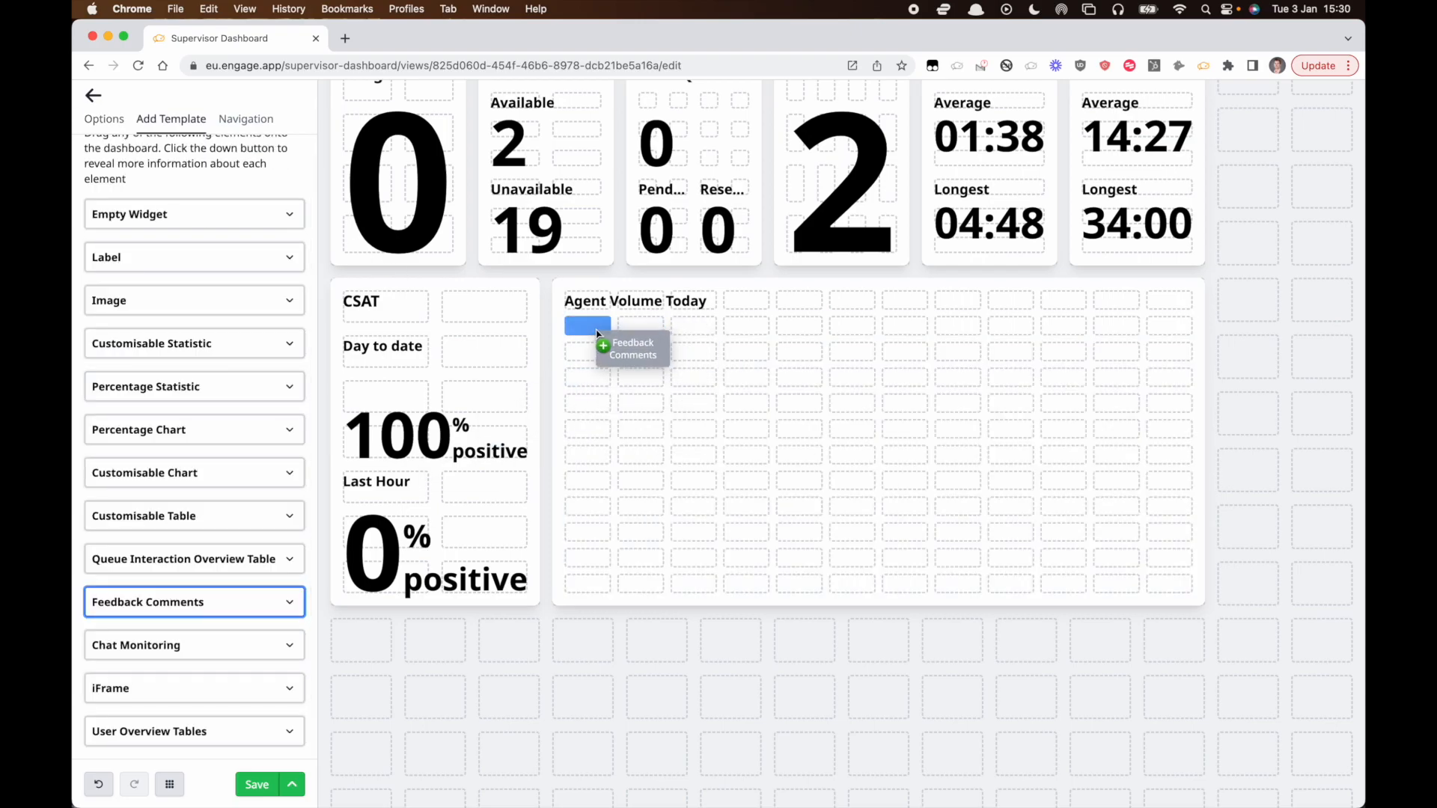
pyautogui.moveTo(827, 427); pyautogui.dragTo(1196, 596)
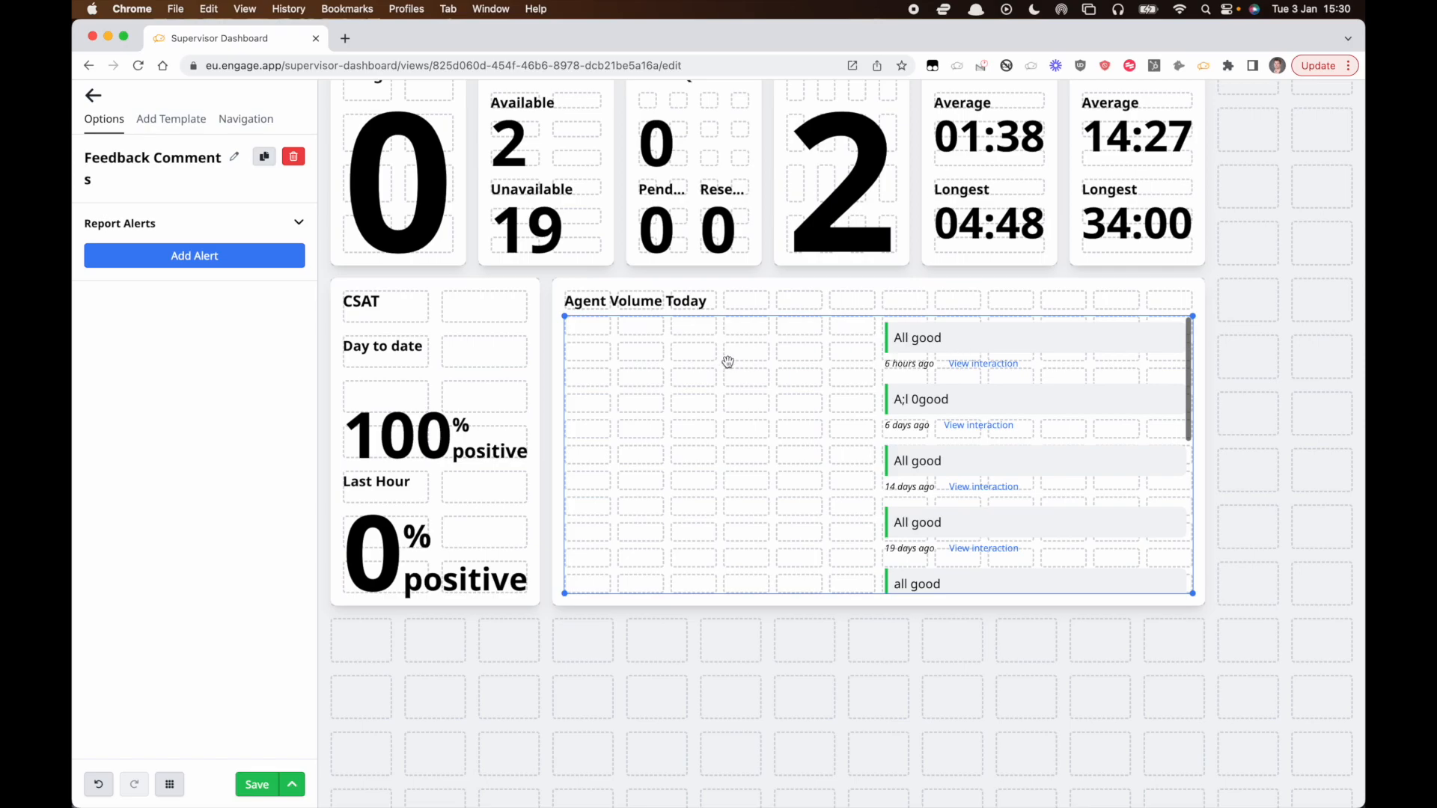
pyautogui.scroll(-1, 826, 417)
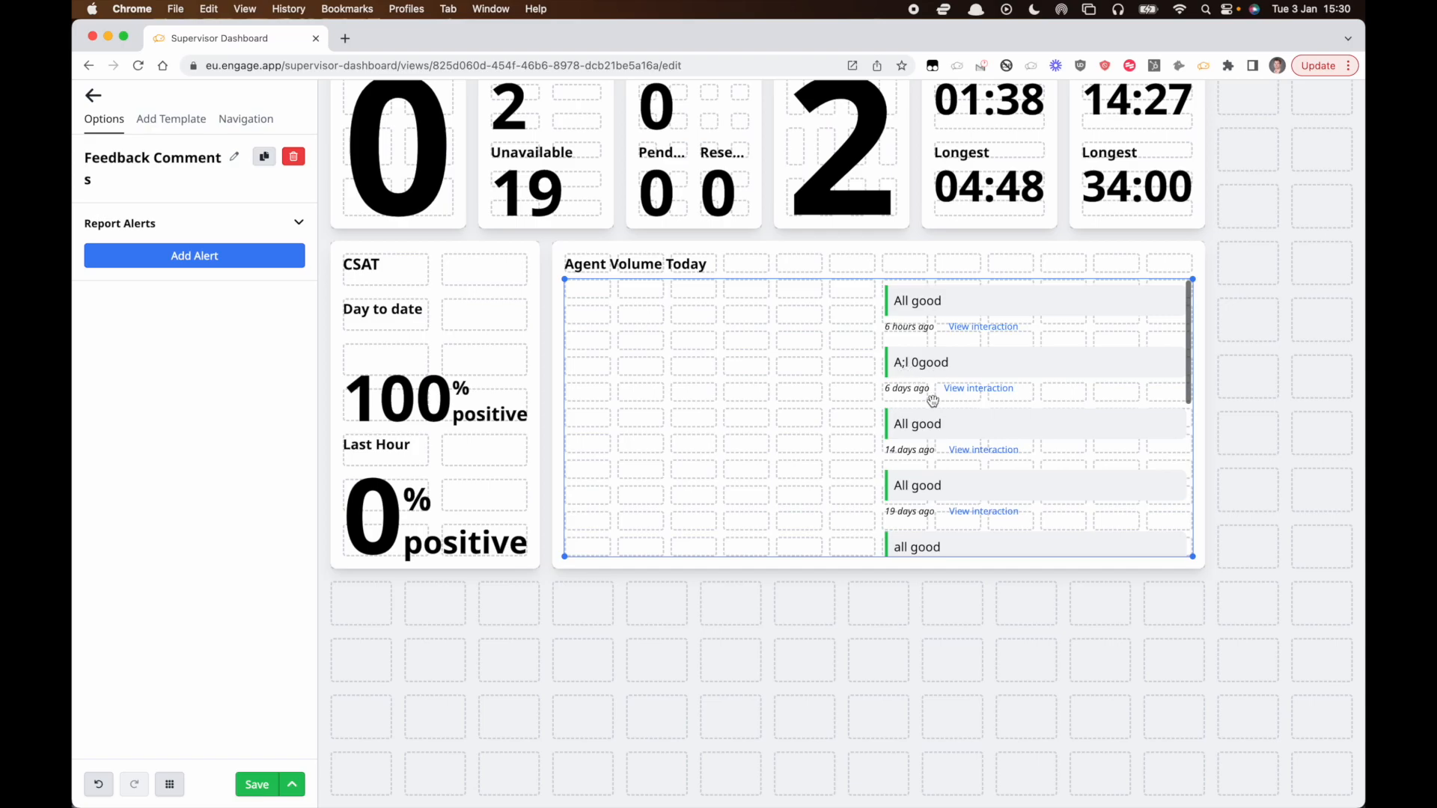
pyautogui.press('Delete')
# Add a Chat Monitoring element filling the Agent Volume Today widget and inspect its iFrame URL.
pyautogui.click(170, 119)
pyautogui.moveTo(149, 551); pyautogui.dragTo(1200, 552)
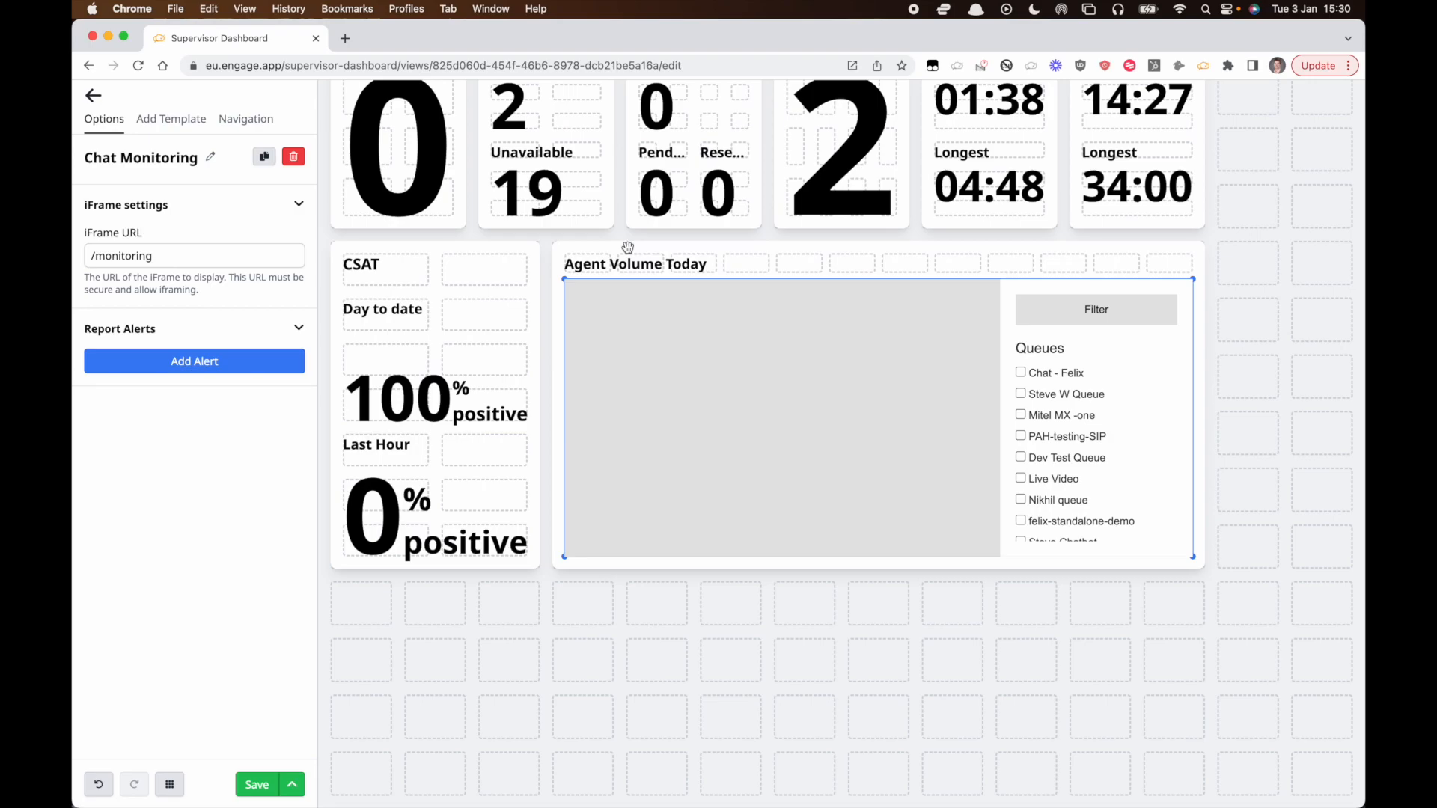
pyautogui.scroll(1, 627, 247)
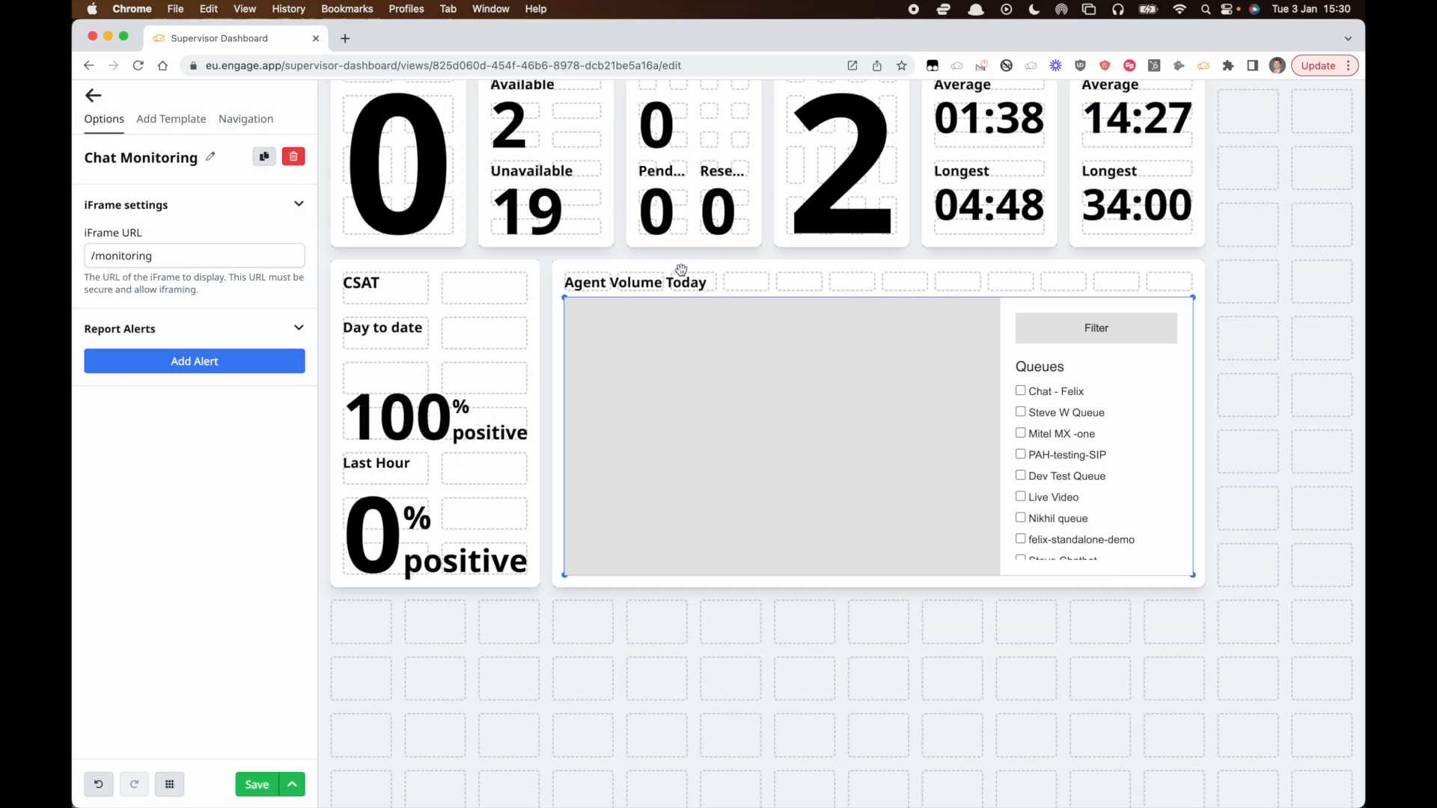
pyautogui.scroll(3, 708, 330)
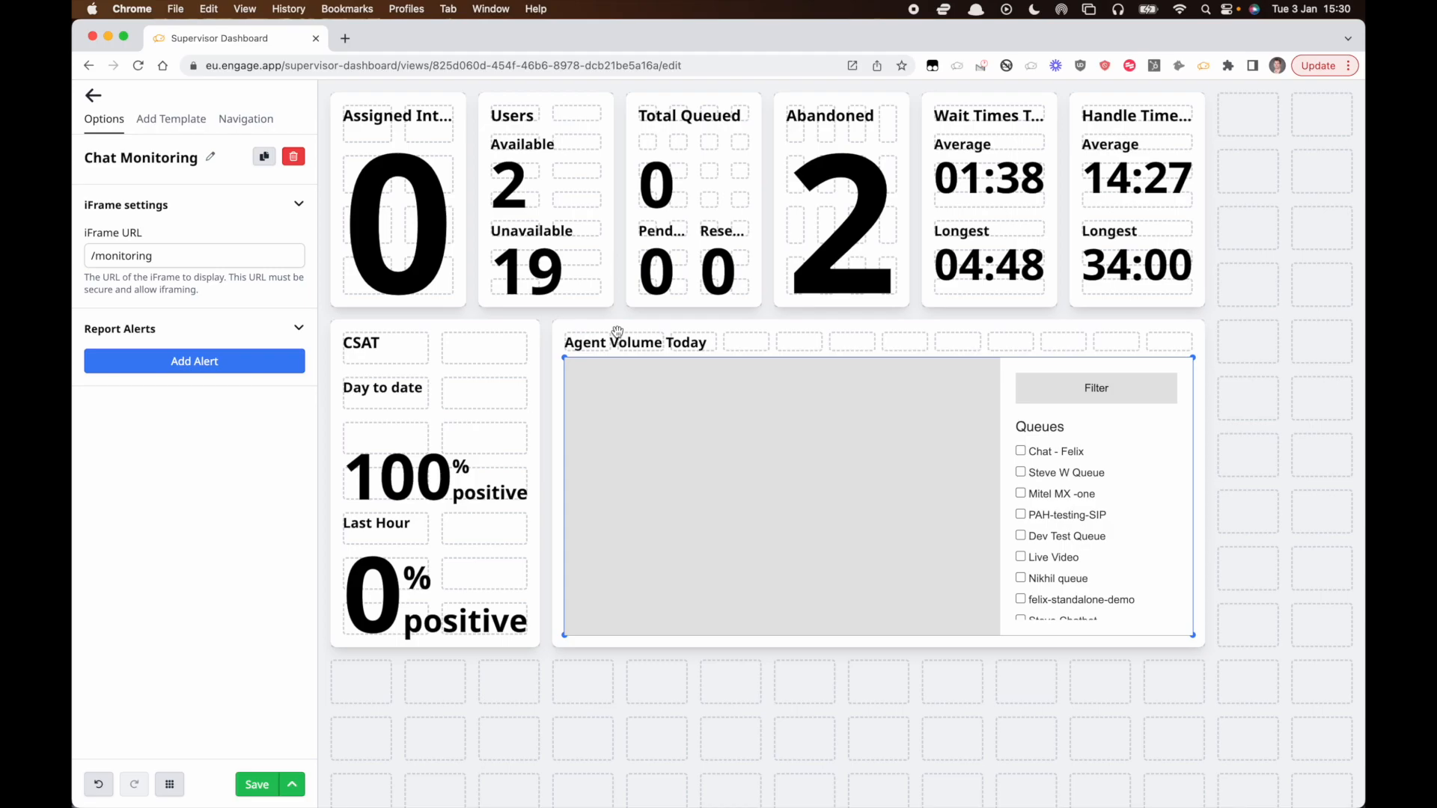
pyautogui.doubleClick(132, 255)
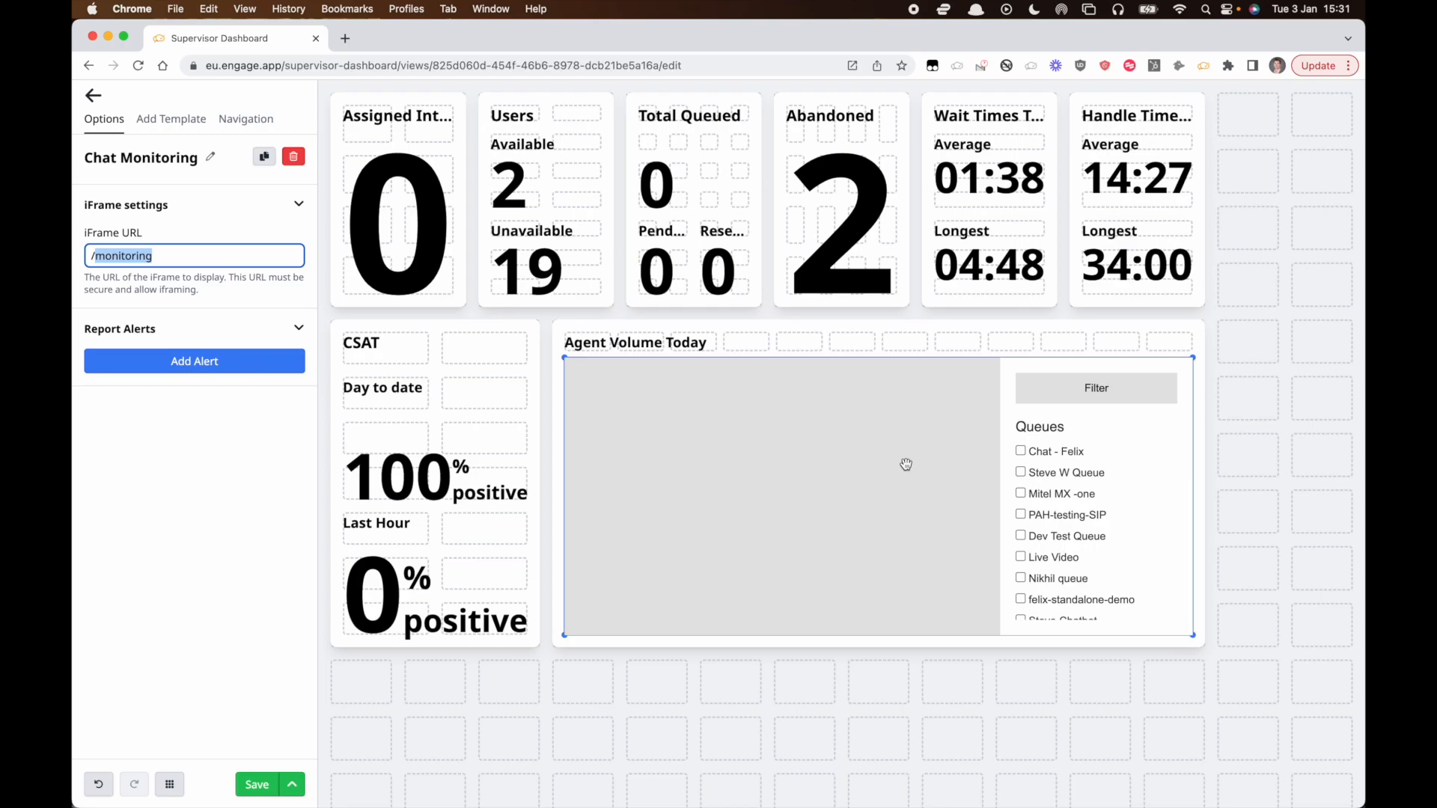
# Delete the Chat Monitoring element from the widget.
pyautogui.click(170, 119)
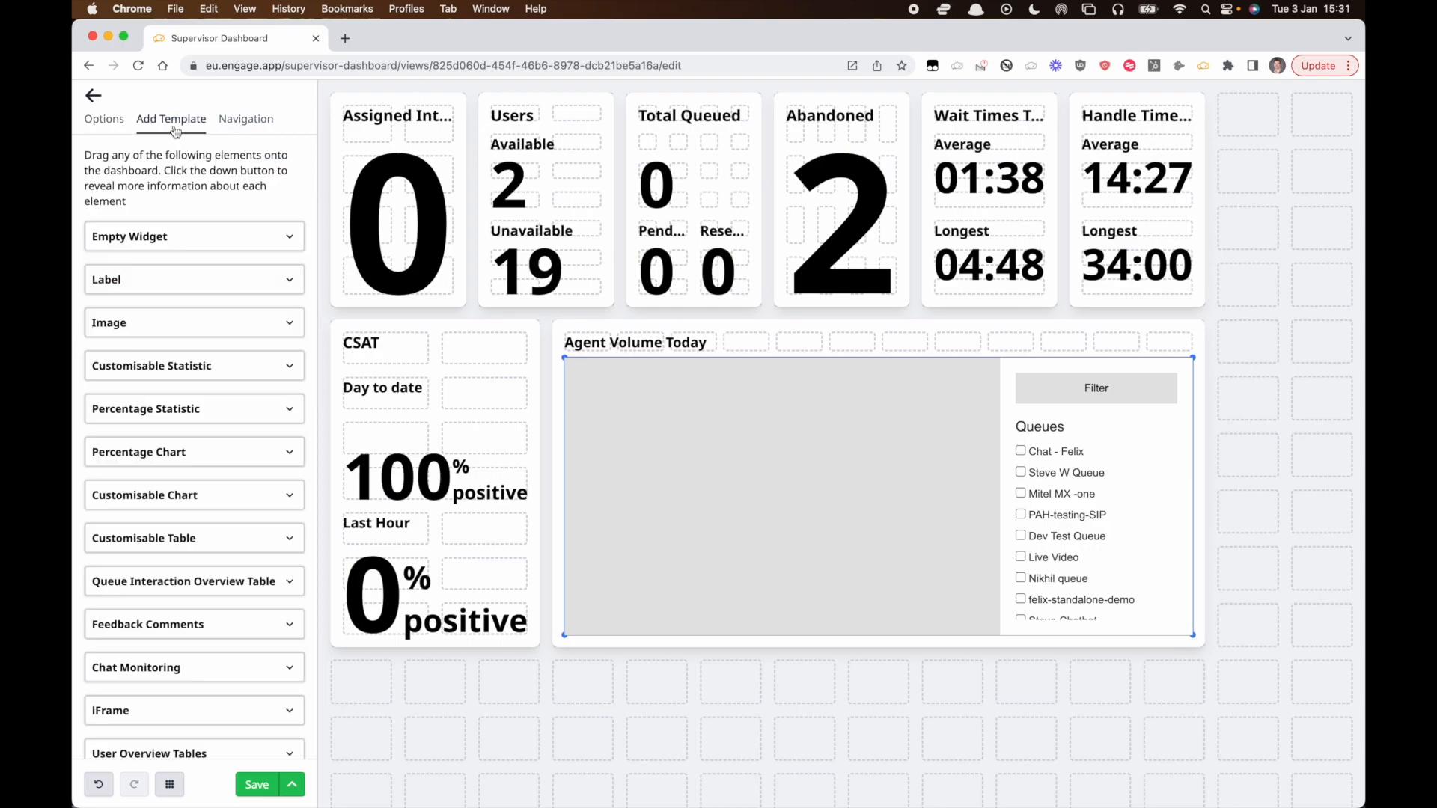
pyautogui.scroll(-1, 229, 603)
pyautogui.click(765, 487)
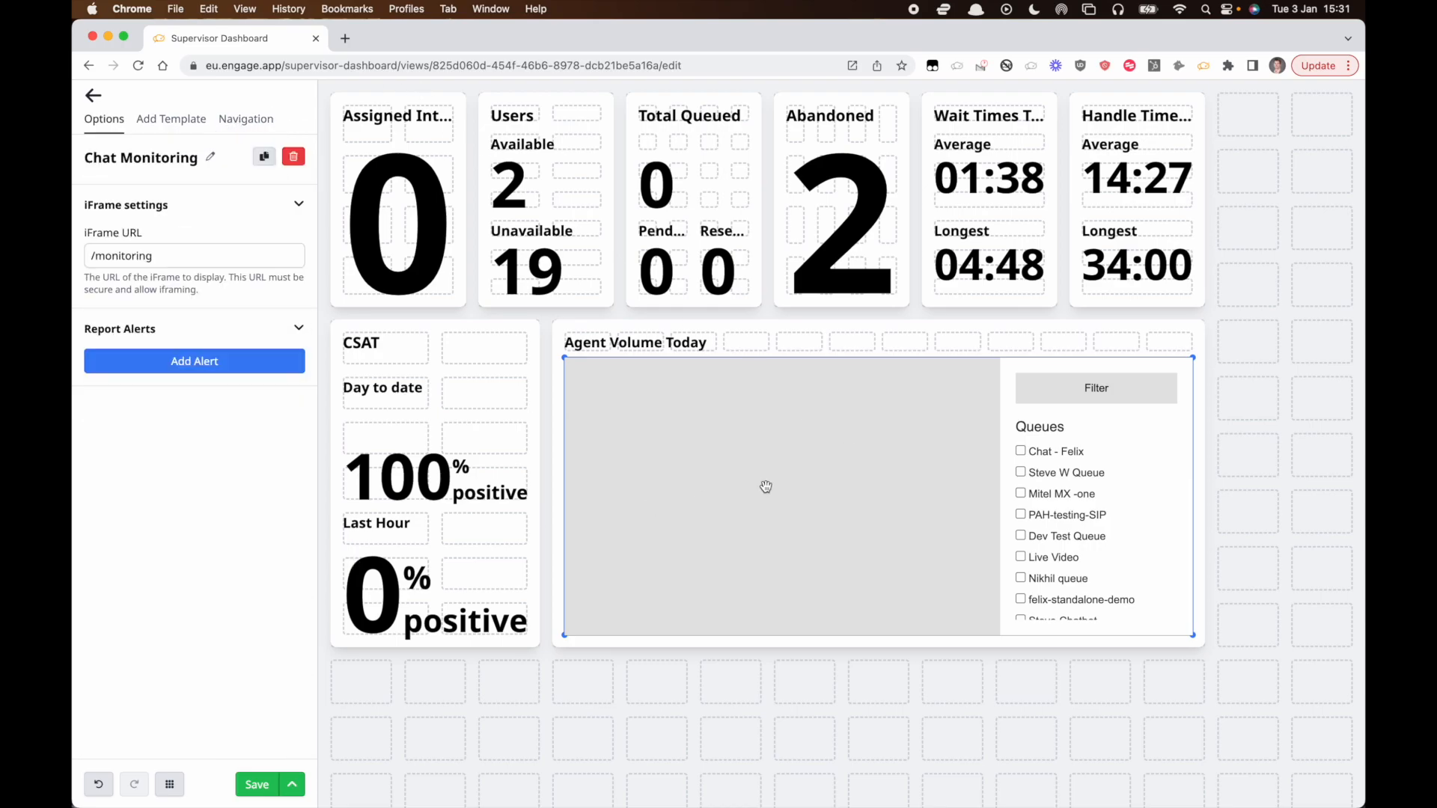
pyautogui.press('Delete')
# Add an iFrame element filling the Agent Volume Today widget.
pyautogui.click(177, 127)
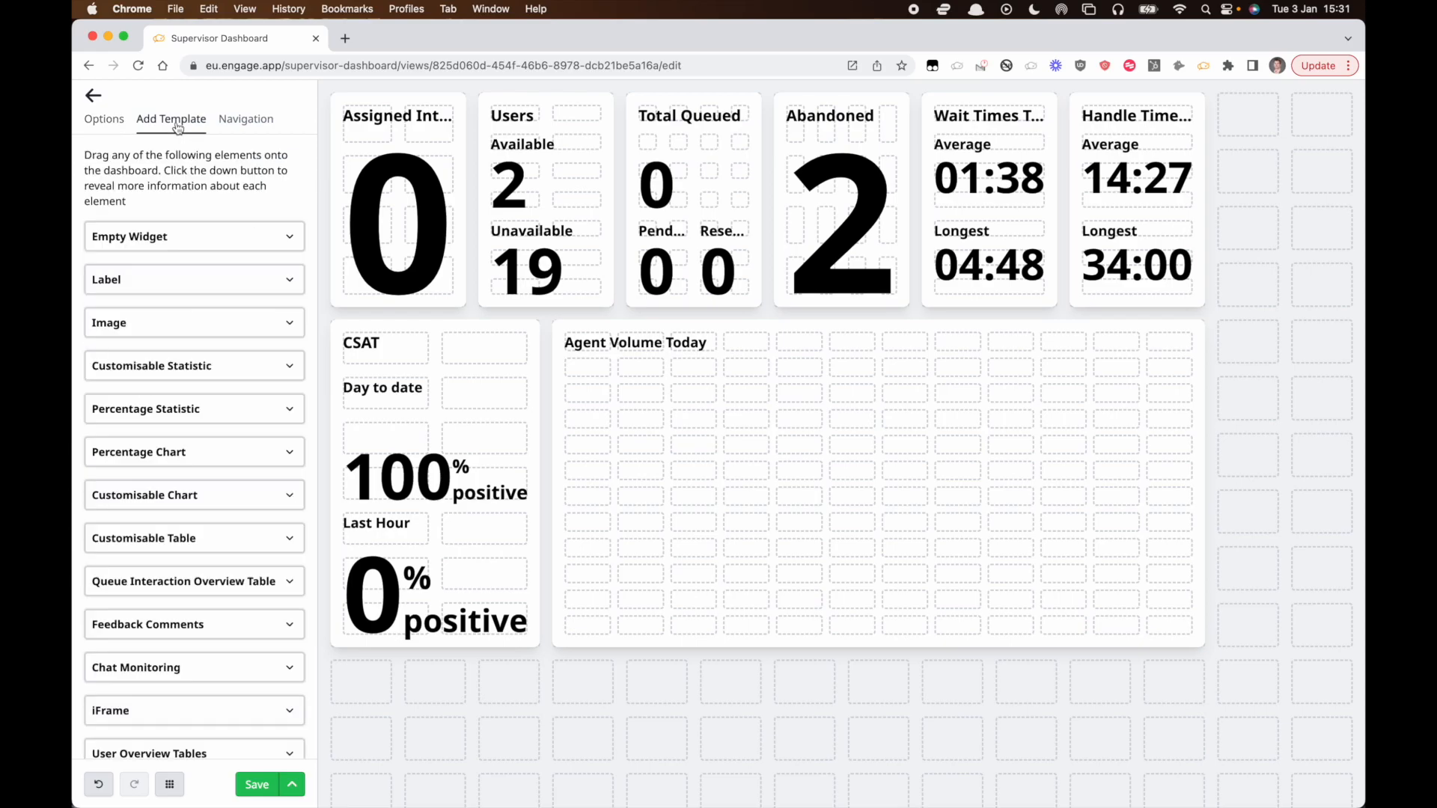
pyautogui.scroll(-1, 105, 591)
pyautogui.moveTo(144, 688); pyautogui.dragTo(1190, 635)
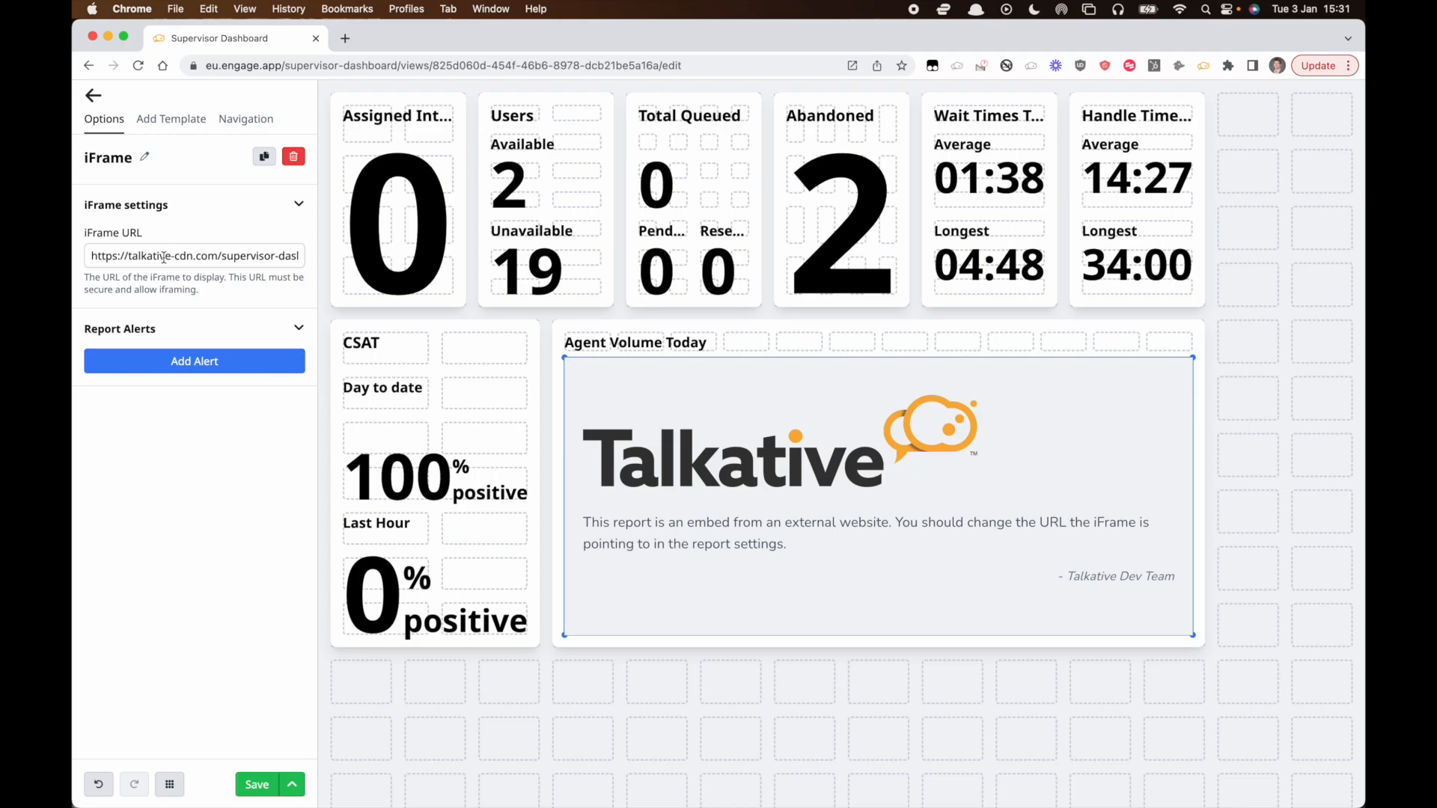
pyautogui.tripleClick(135, 255)
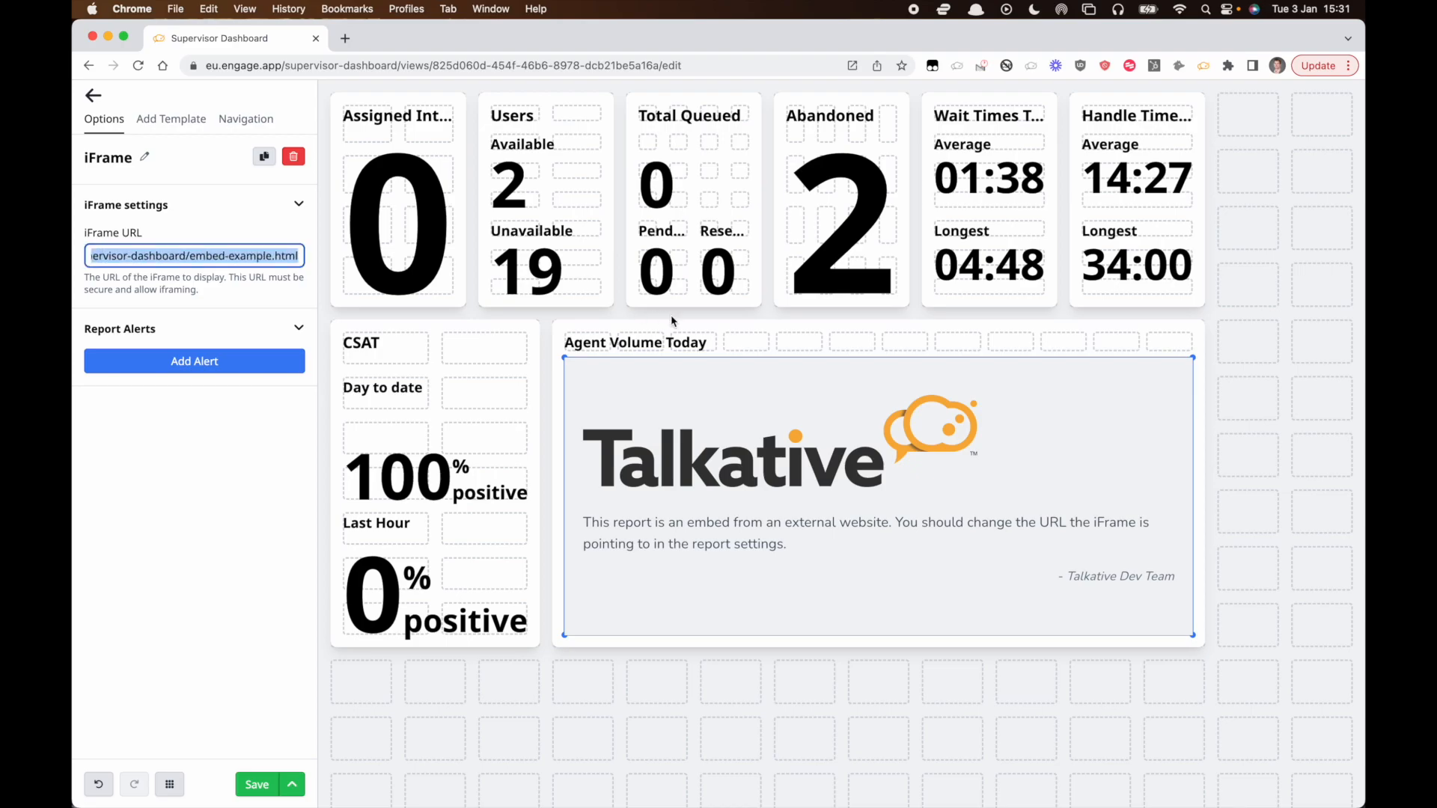
pyautogui.write('https://gettalkative.com')
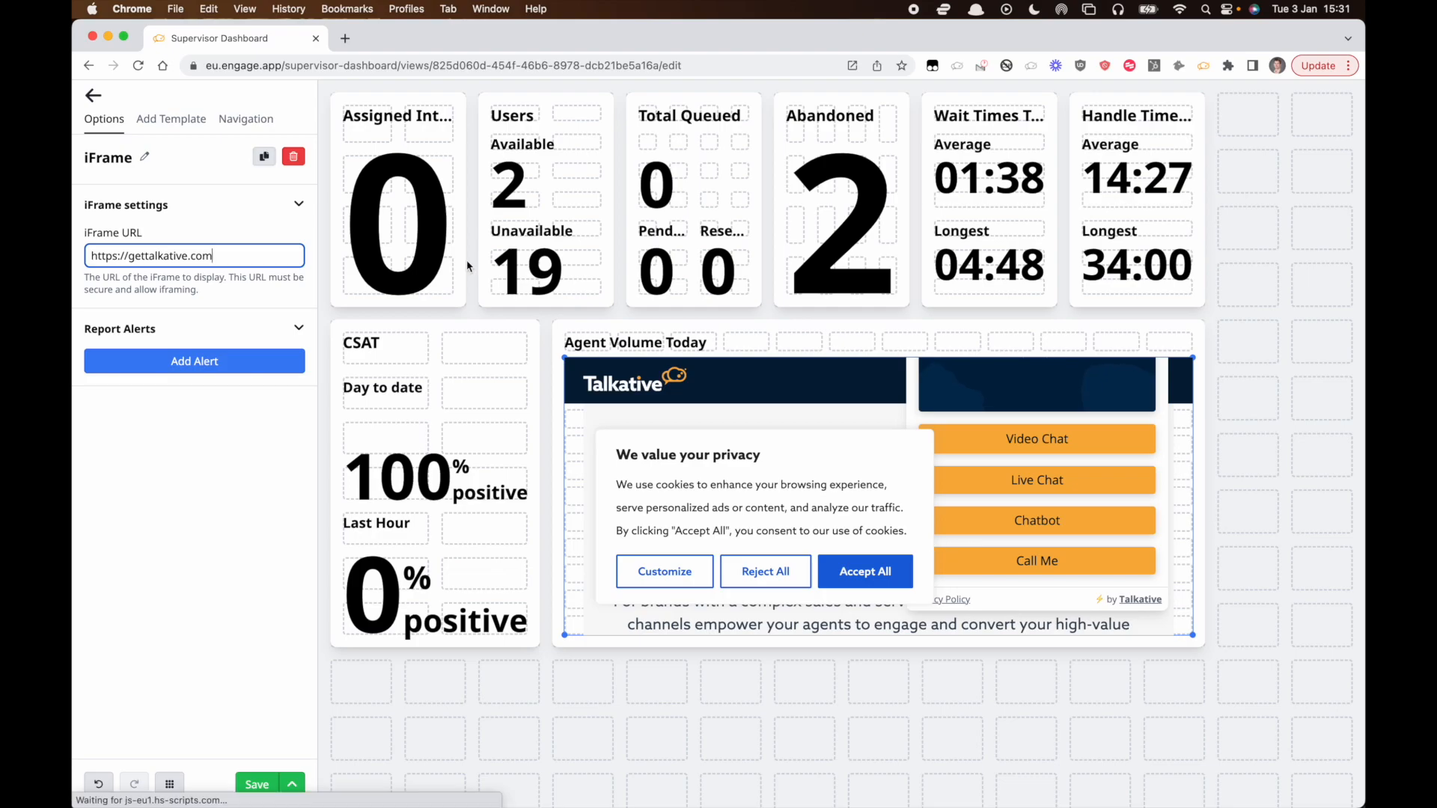
# Delete the iFrame element from the widget.
pyautogui.press('super+a')
pyautogui.press('BackSpace')
pyautogui.click(170, 118)
pyautogui.scroll(-1, 190, 509)
pyautogui.click(644, 481)
pyautogui.press('BackSpace')
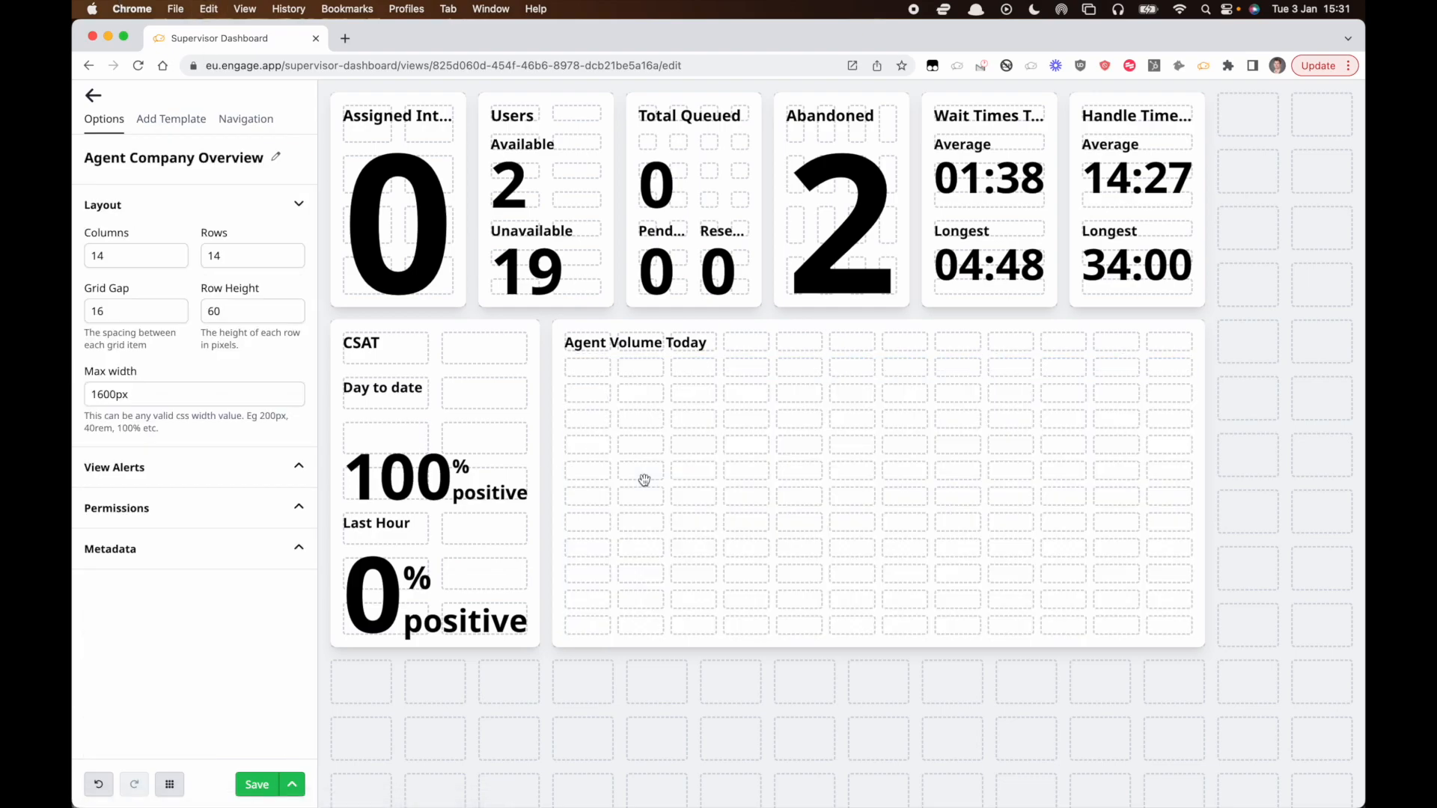
# Add a Queue Interaction Statistics Table filling the Agent Volume Today widget.
pyautogui.click(157, 128)
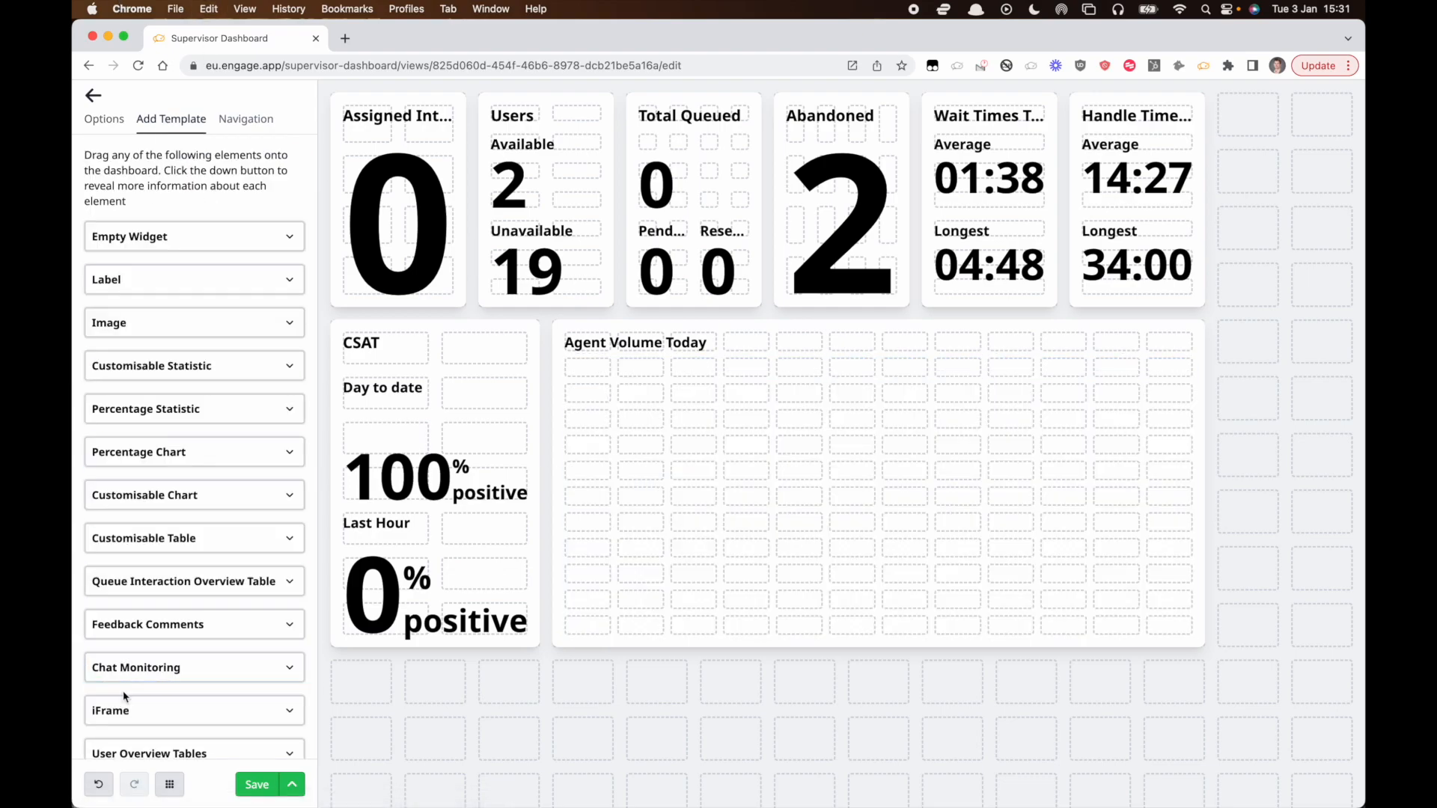
pyautogui.scroll(-1, 127, 659)
pyautogui.moveTo(114, 737); pyautogui.dragTo(1193, 633)
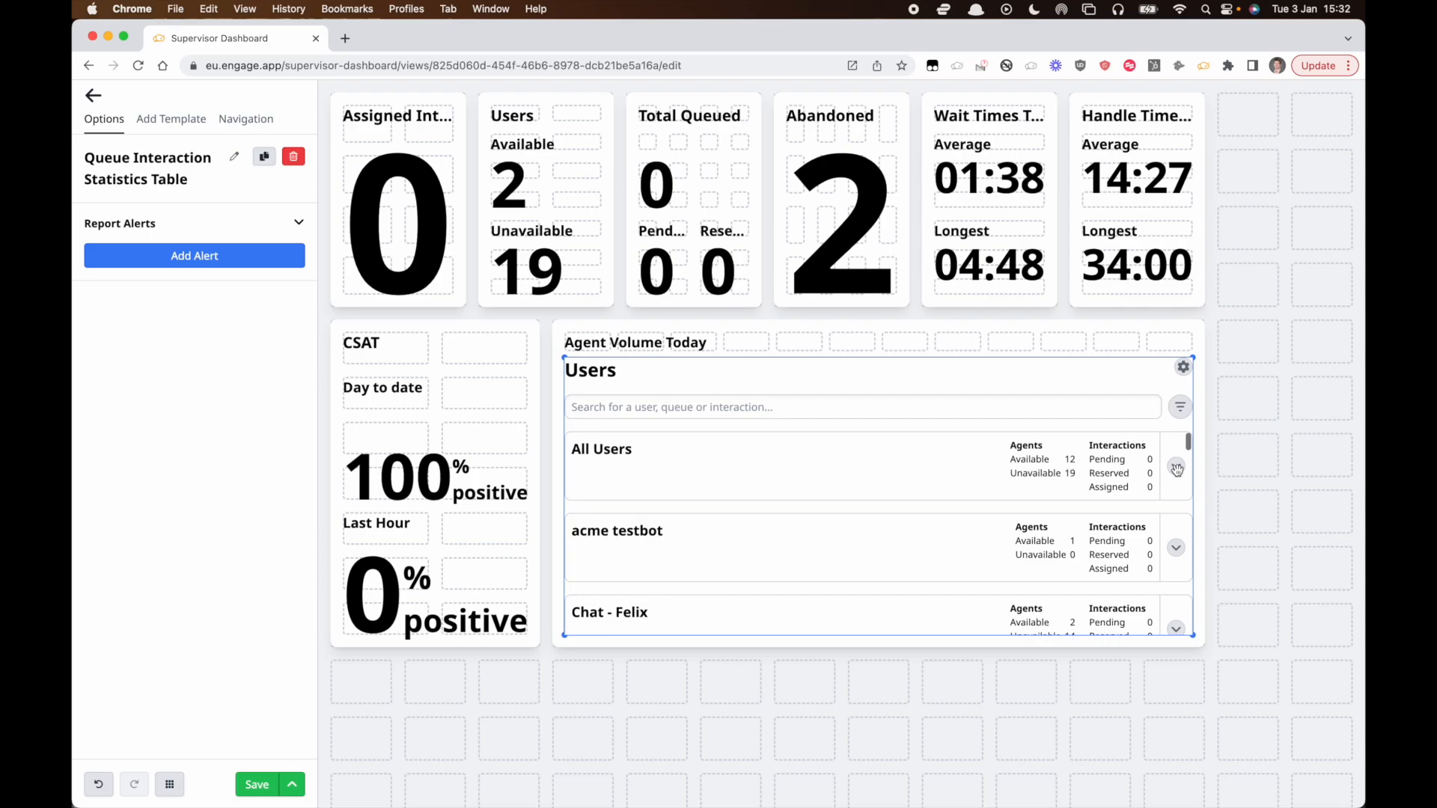
# Inspect the dashboard's element tree in the navigation view and select the Agent Volume Today label.
pyautogui.click(233, 119)
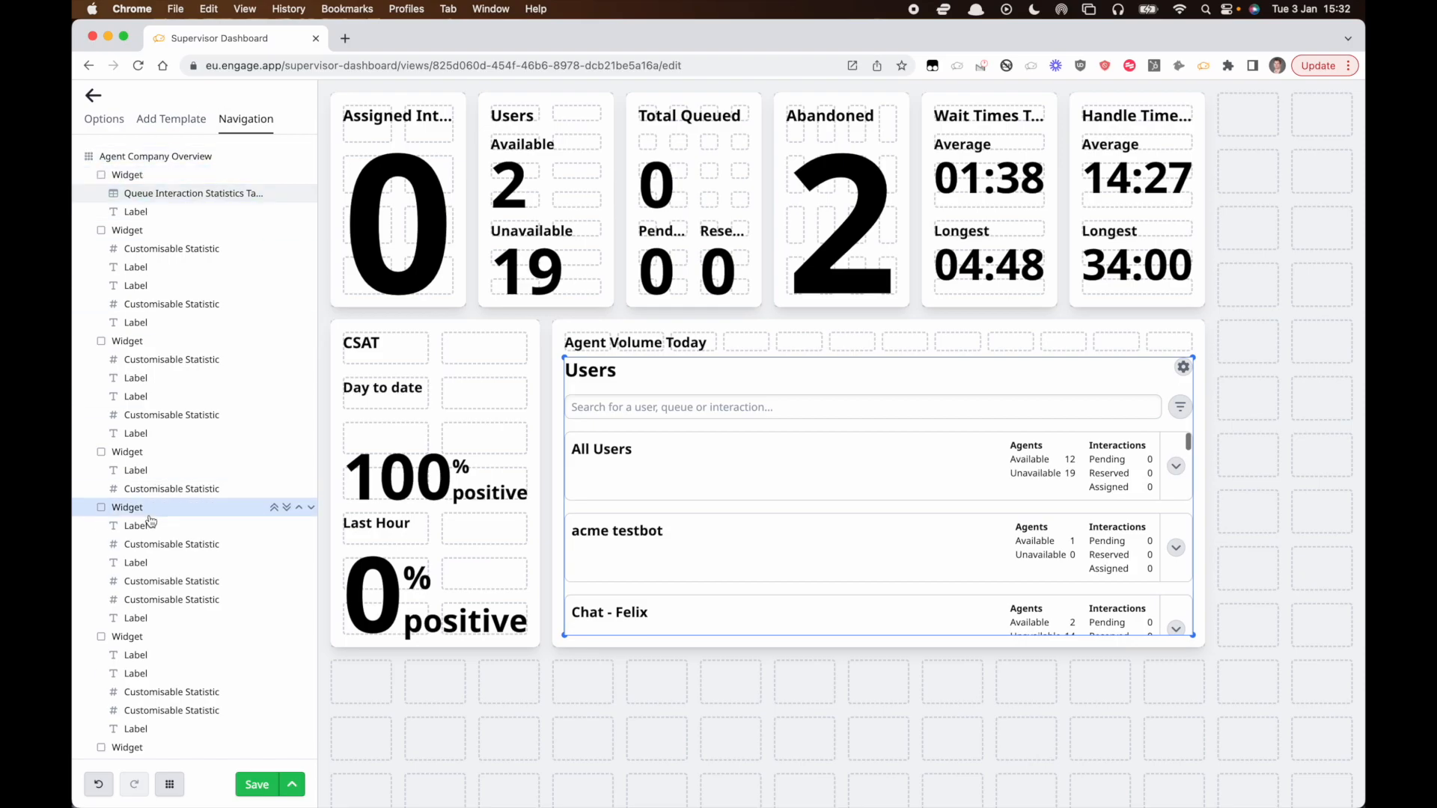
pyautogui.scroll(-2, 150, 521)
pyautogui.scroll(2, 150, 521)
pyautogui.click(150, 213)
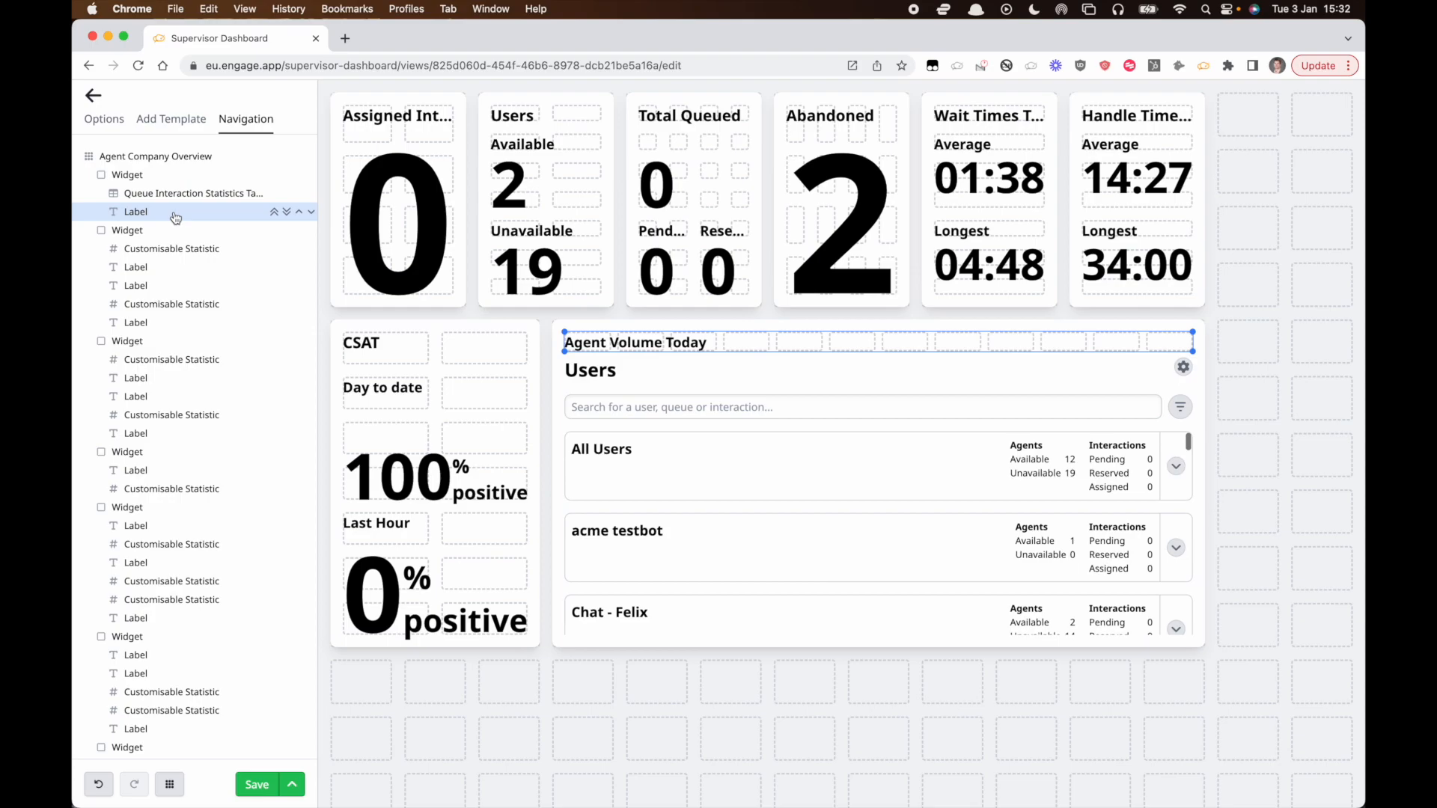
pyautogui.click(174, 377)
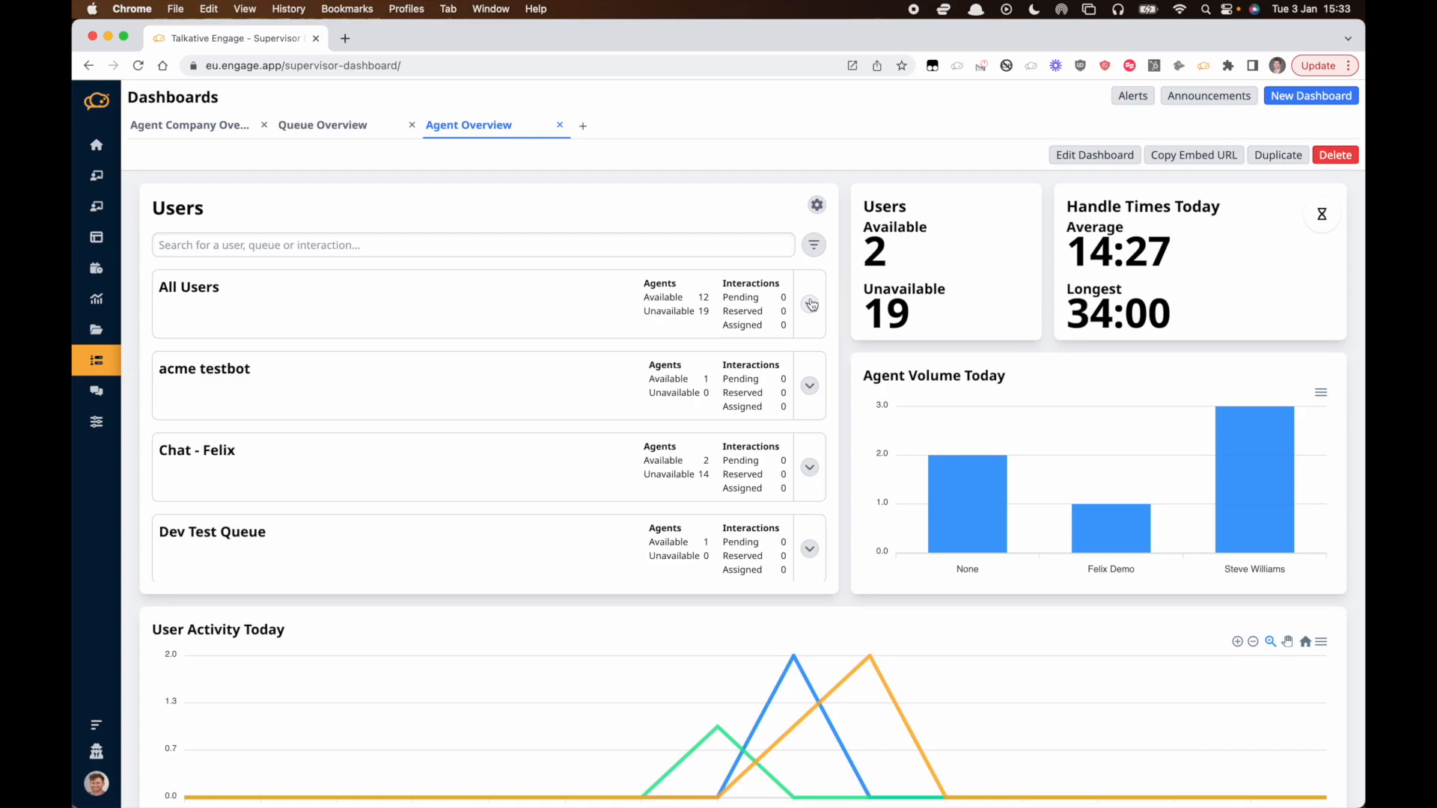
# Expand the All Users queue in the Users table and view agent f f's interaction details.
pyautogui.scroll(-10, 748, 426)
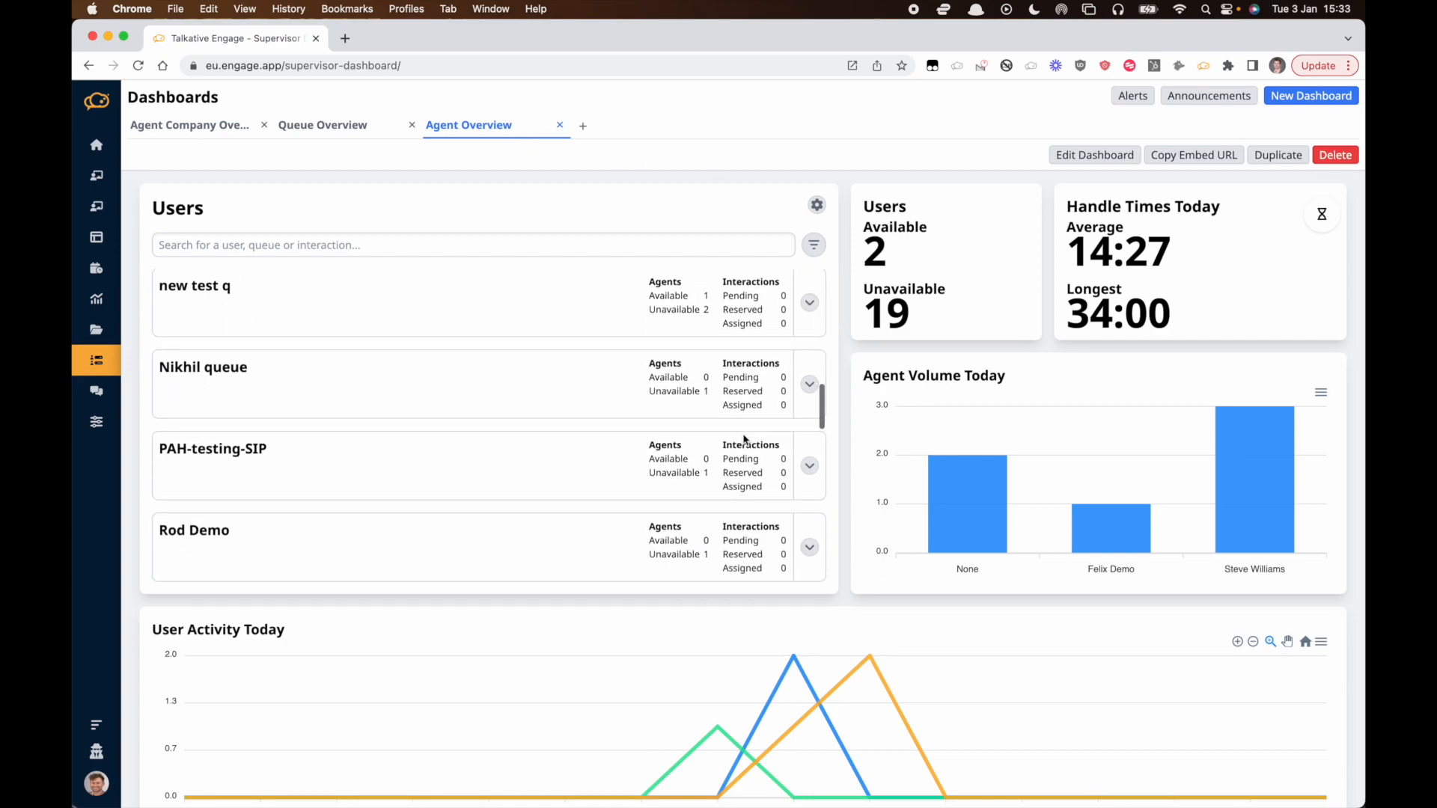
pyautogui.scroll(15, 748, 434)
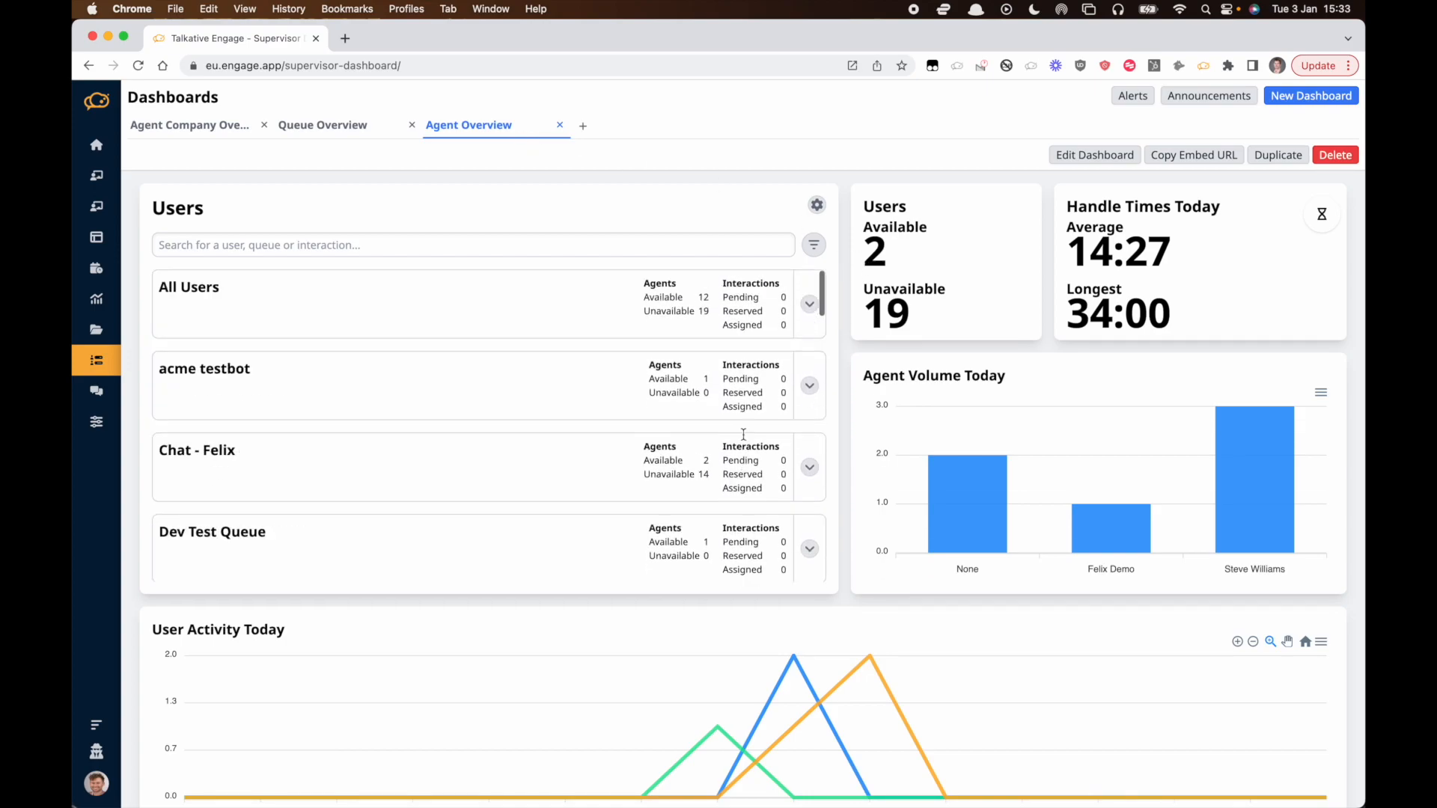
pyautogui.click(808, 306)
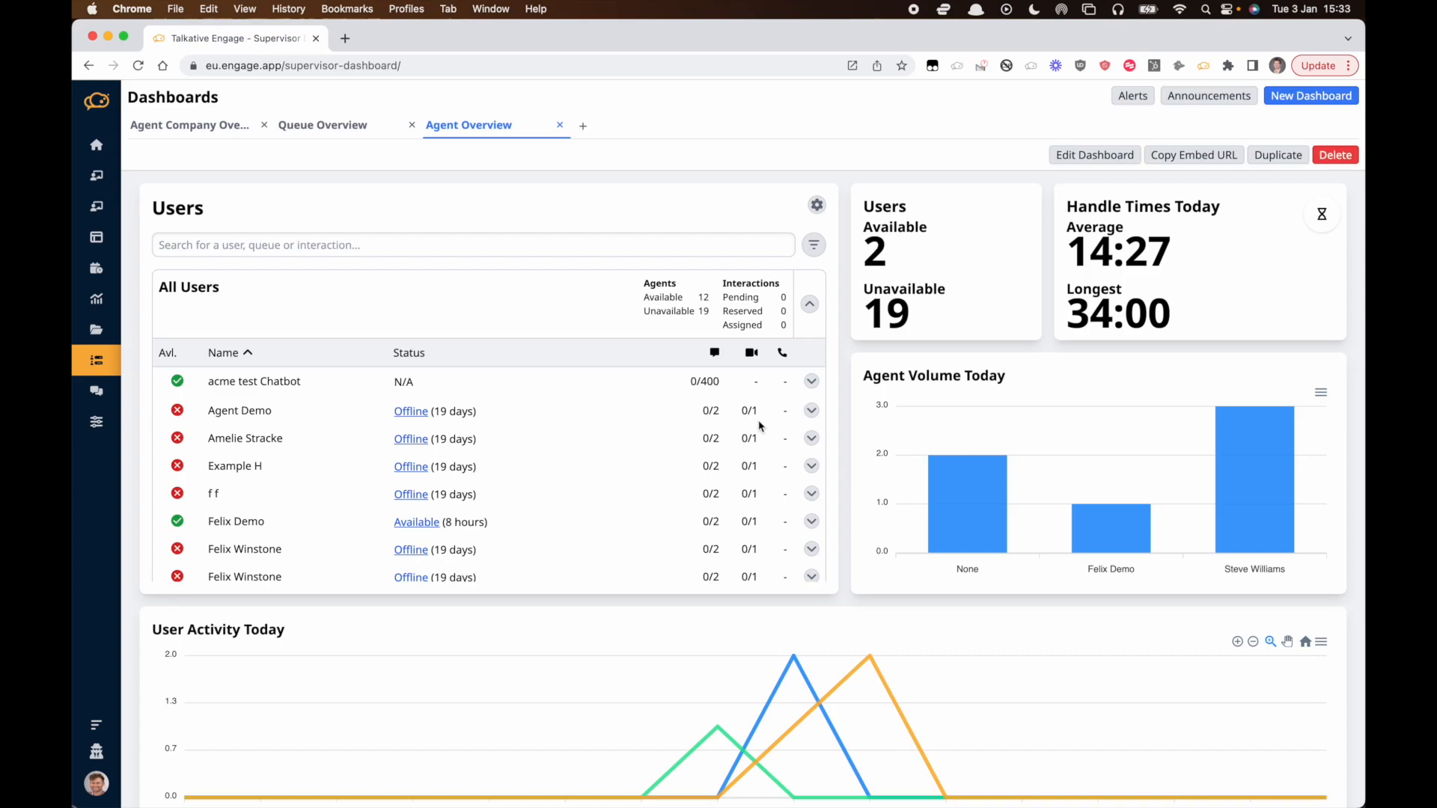
pyautogui.moveTo(434, 526)
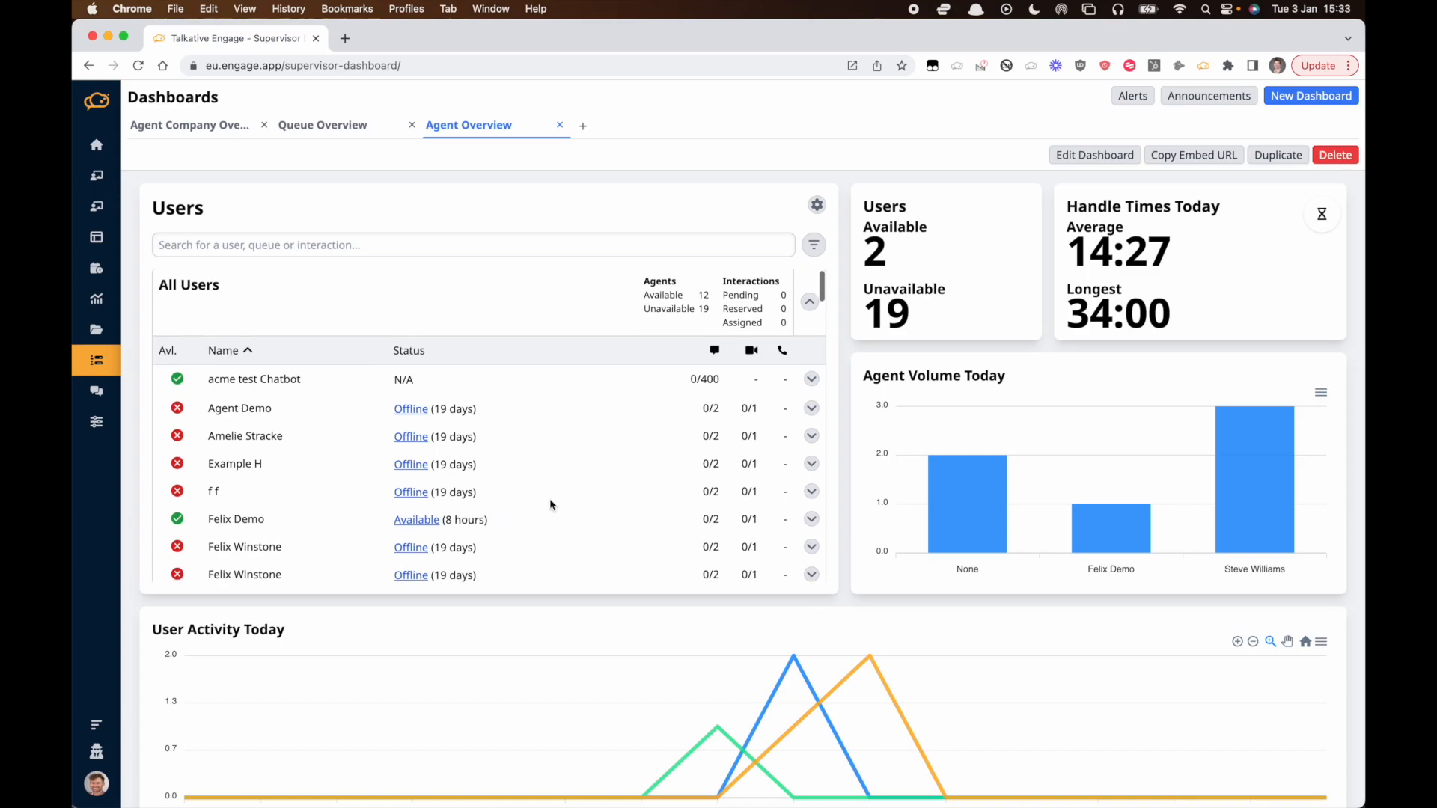
pyautogui.scroll(-1, 551, 504)
pyautogui.click(809, 461)
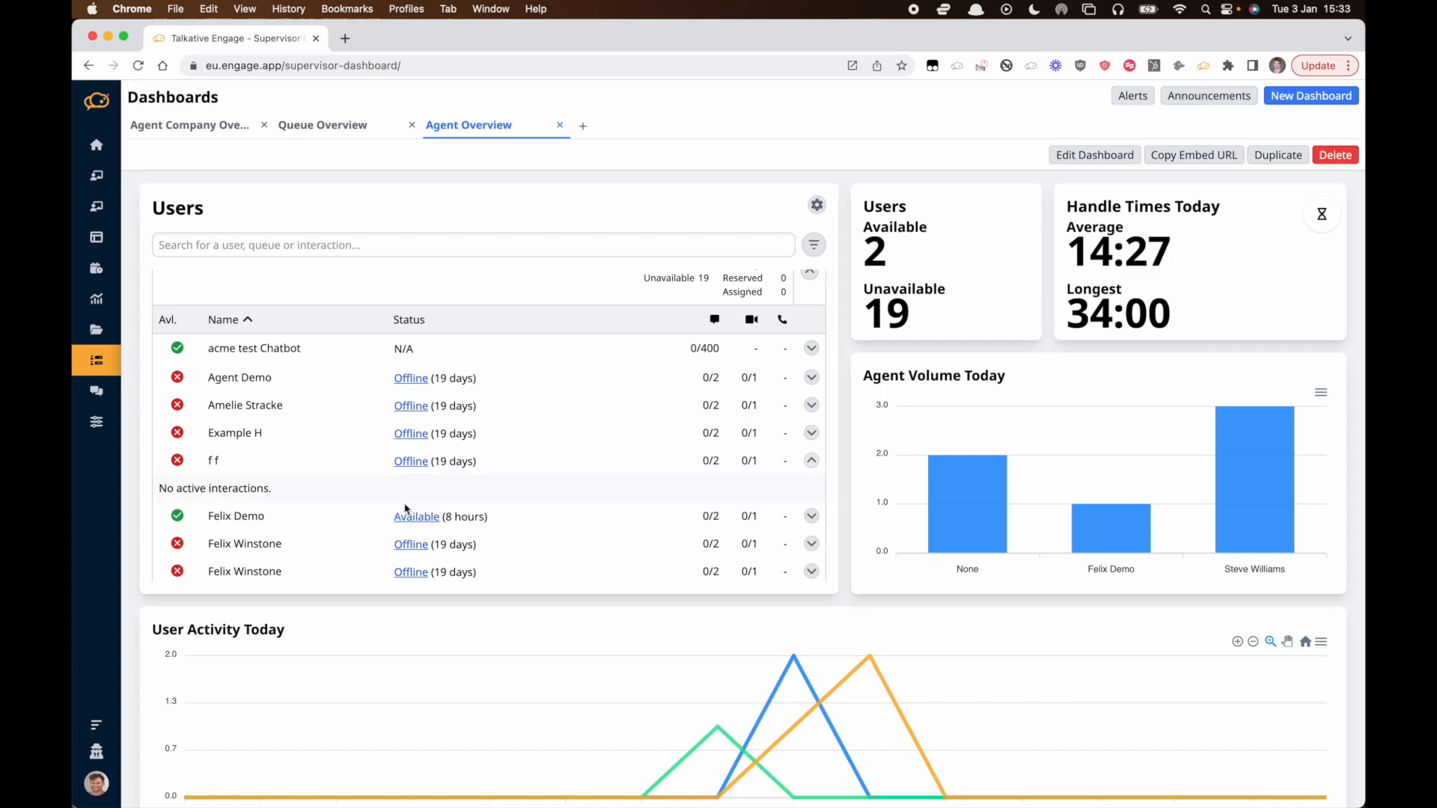
pyautogui.click(810, 461)
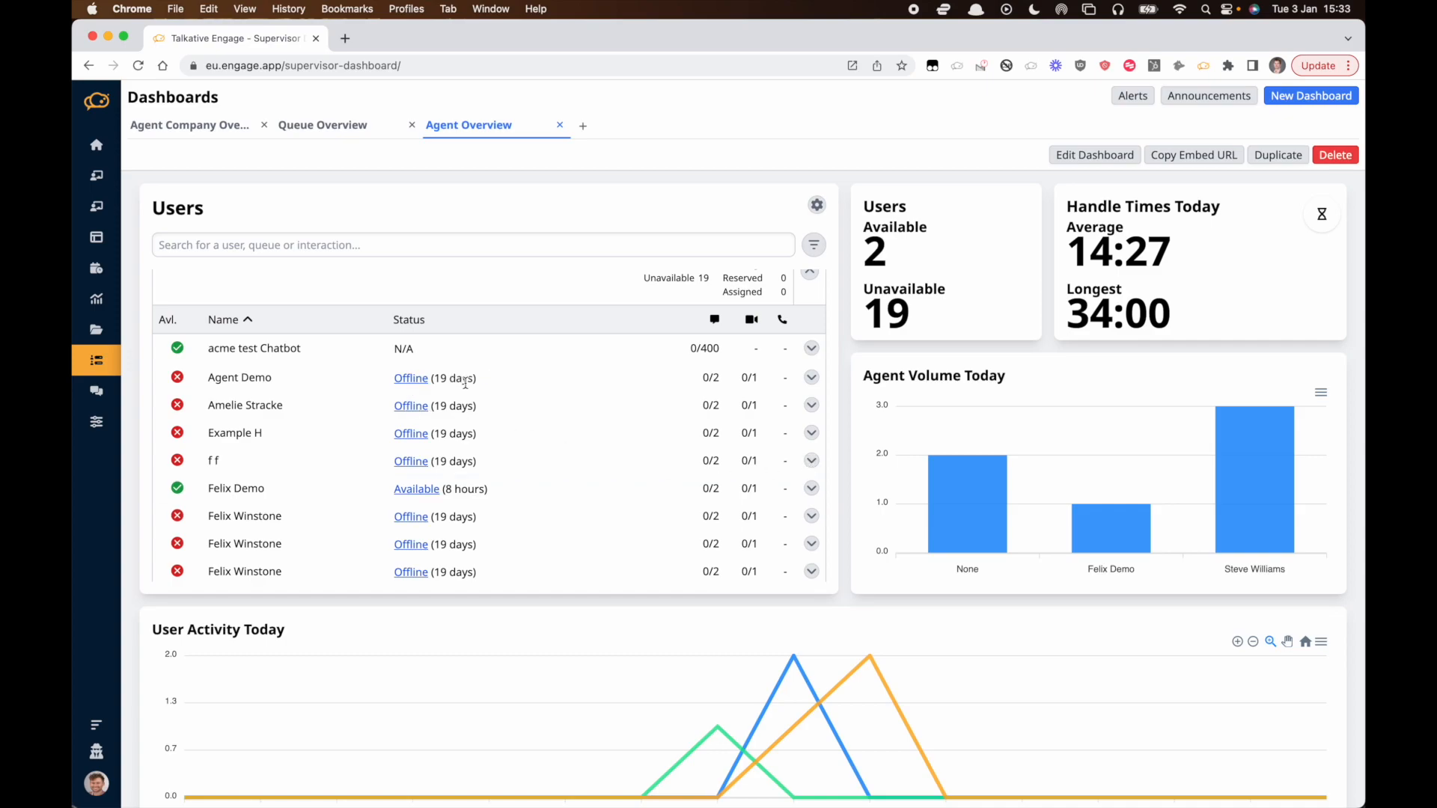
# Change Agent Demo's status to Break.
pyautogui.click(422, 384)
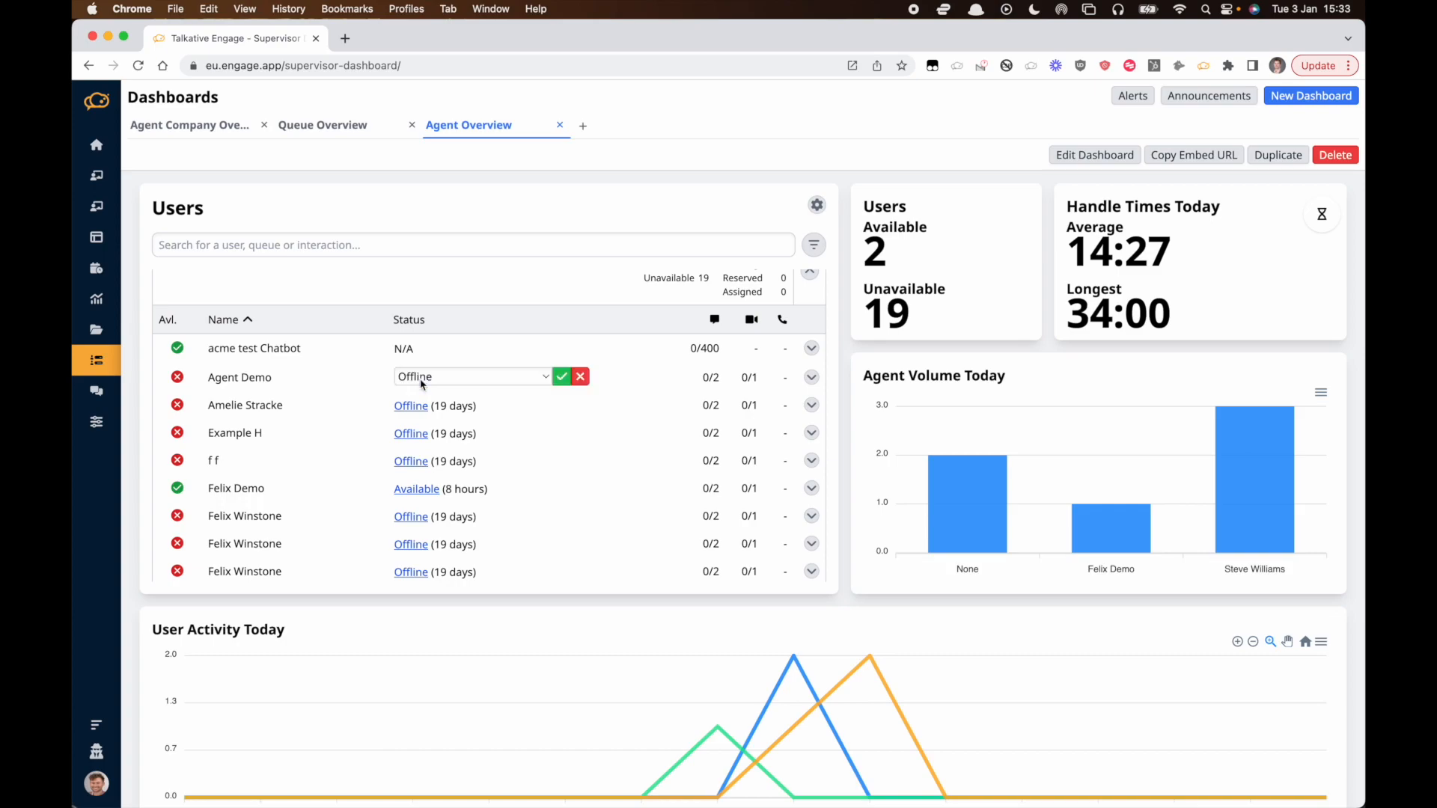
pyautogui.click(422, 384)
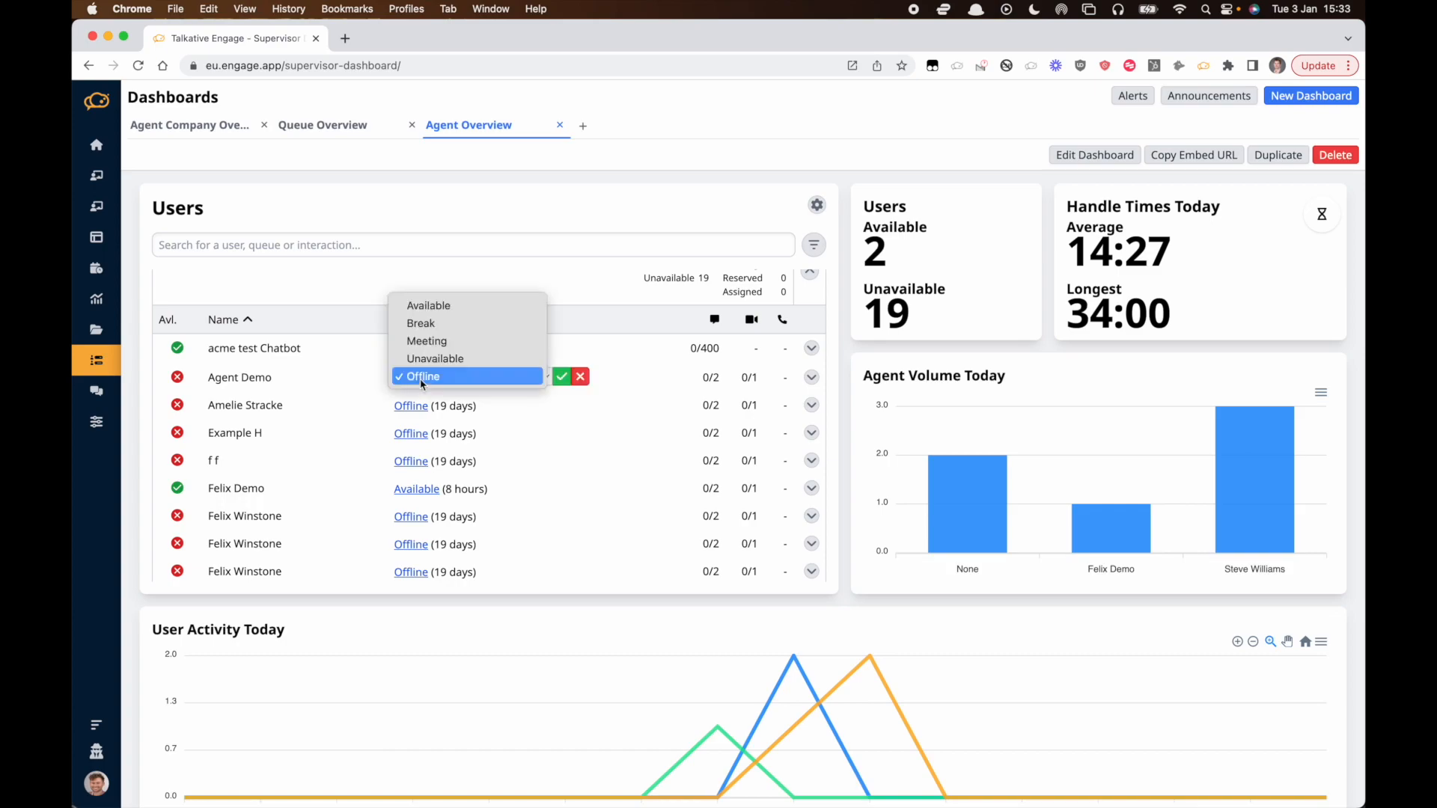
pyautogui.click(431, 330)
pyautogui.click(562, 377)
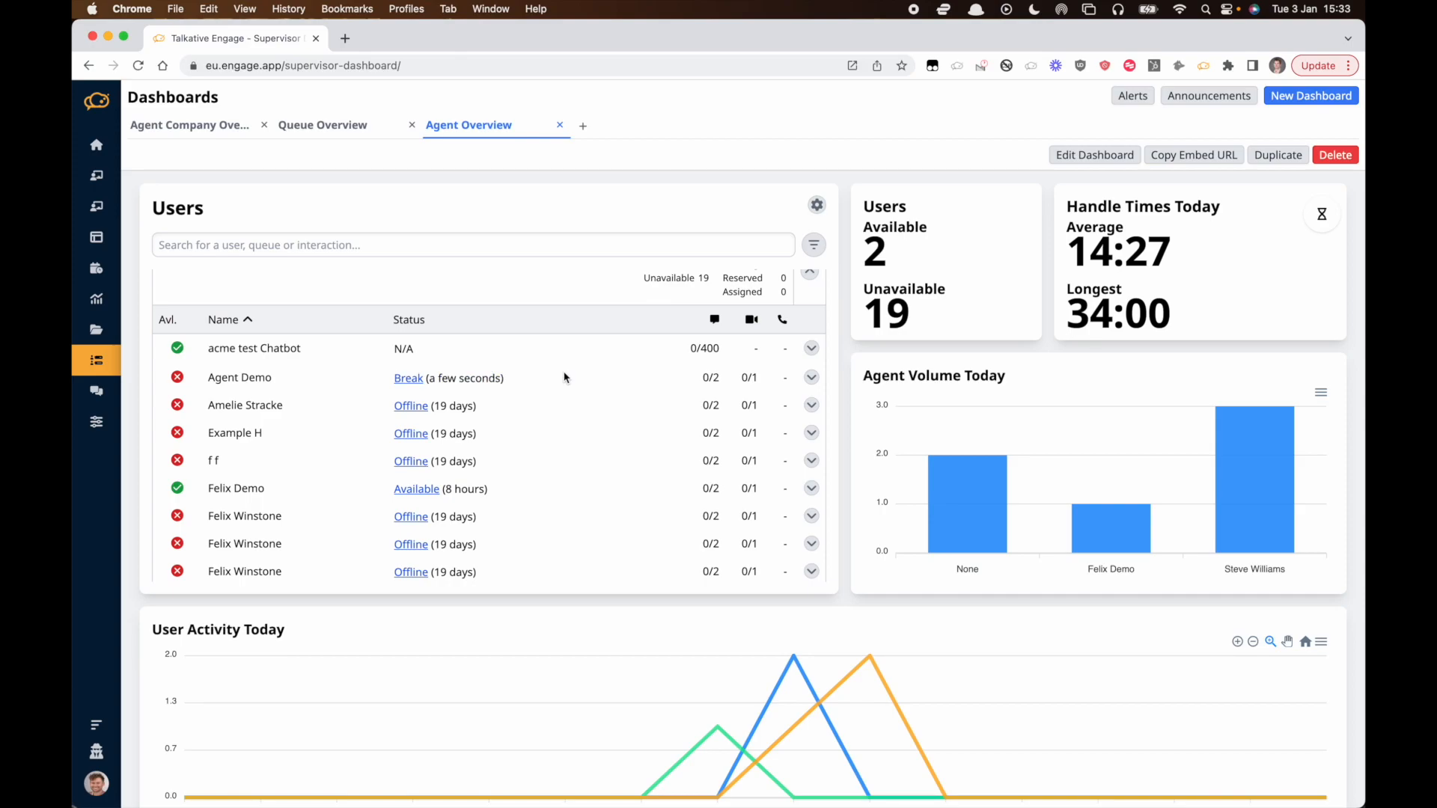
# Search the Users table for a user by first name.
pyautogui.scroll(2, 564, 377)
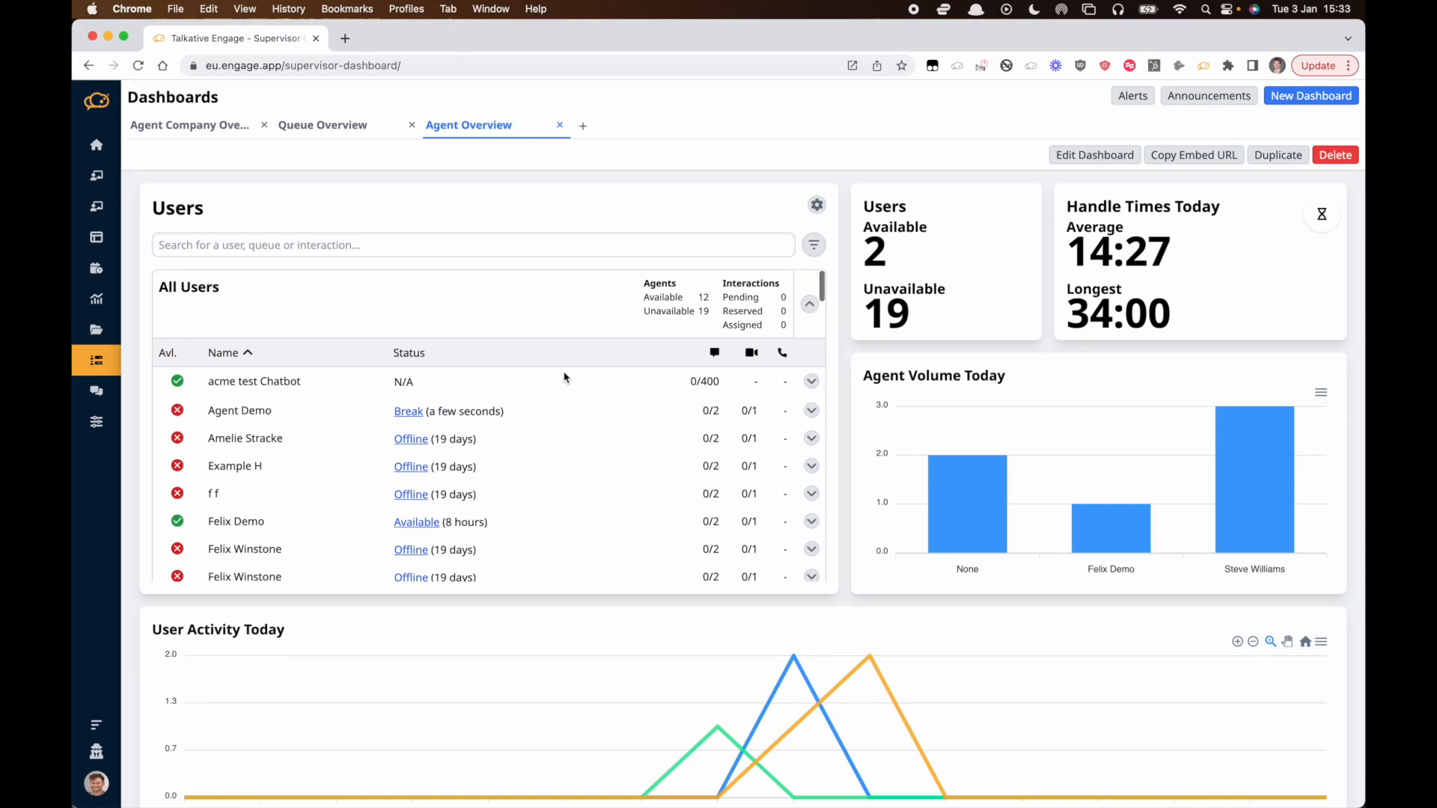
pyautogui.click(228, 244)
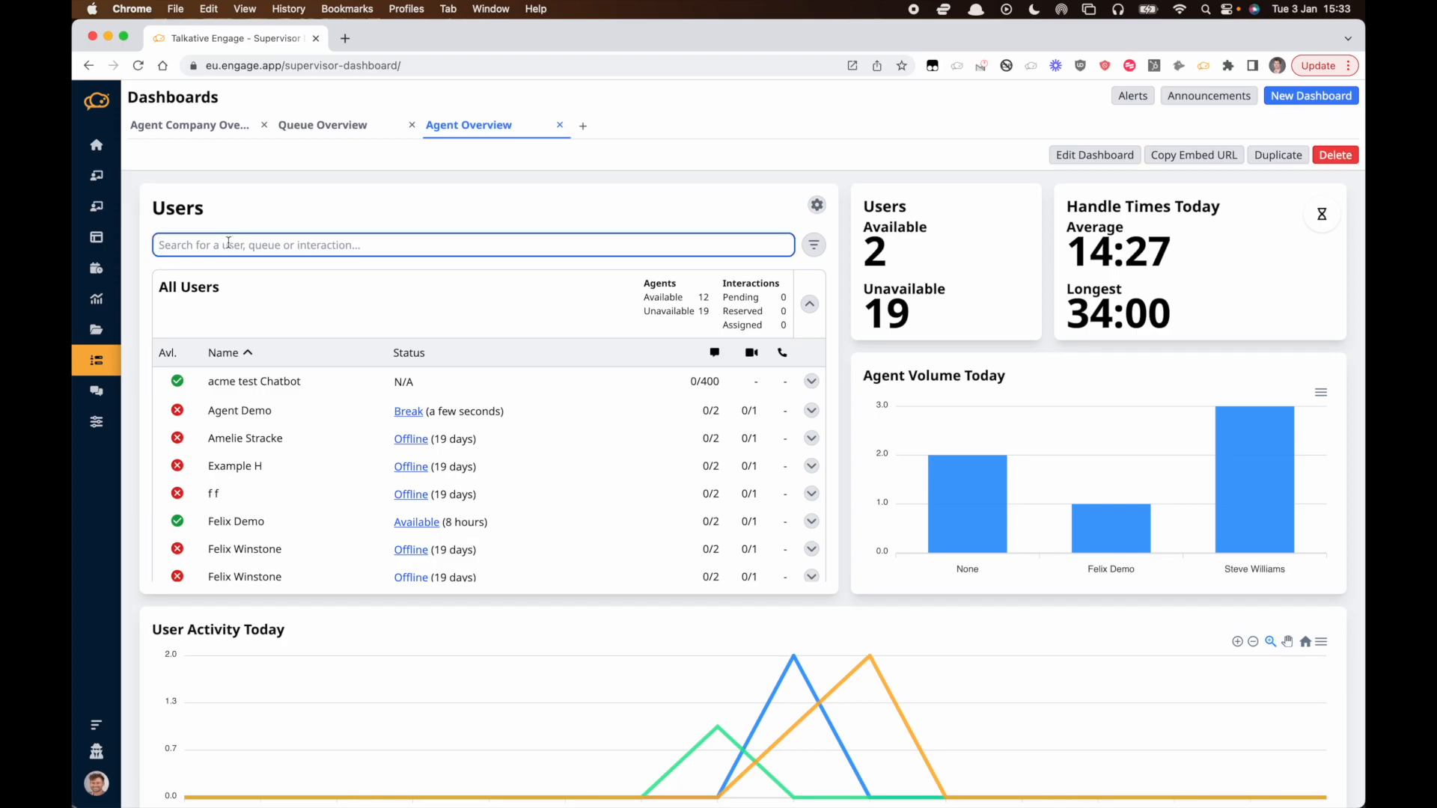
pyautogui.write('felix')
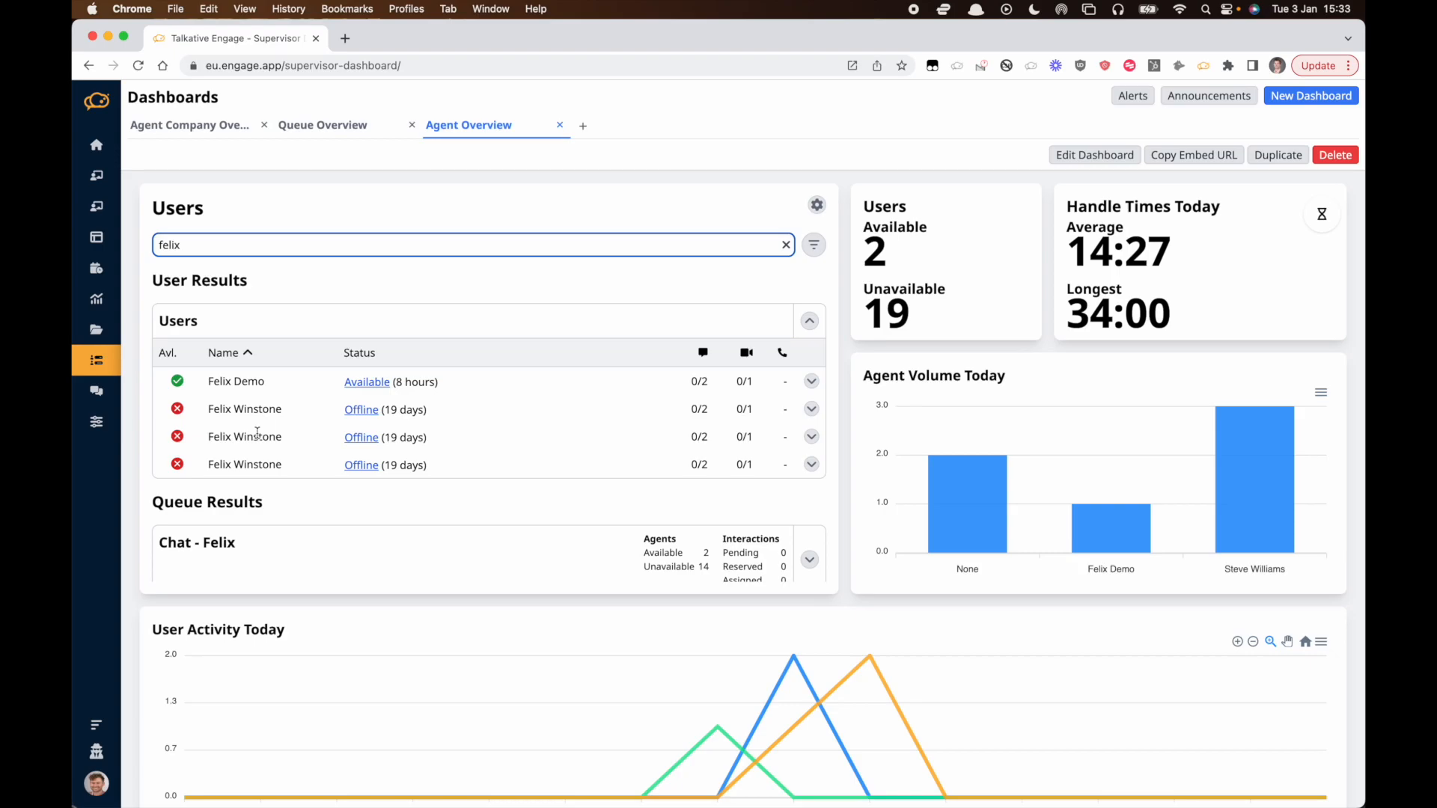
# Clear the user search in the Users table.
pyautogui.click(816, 207)
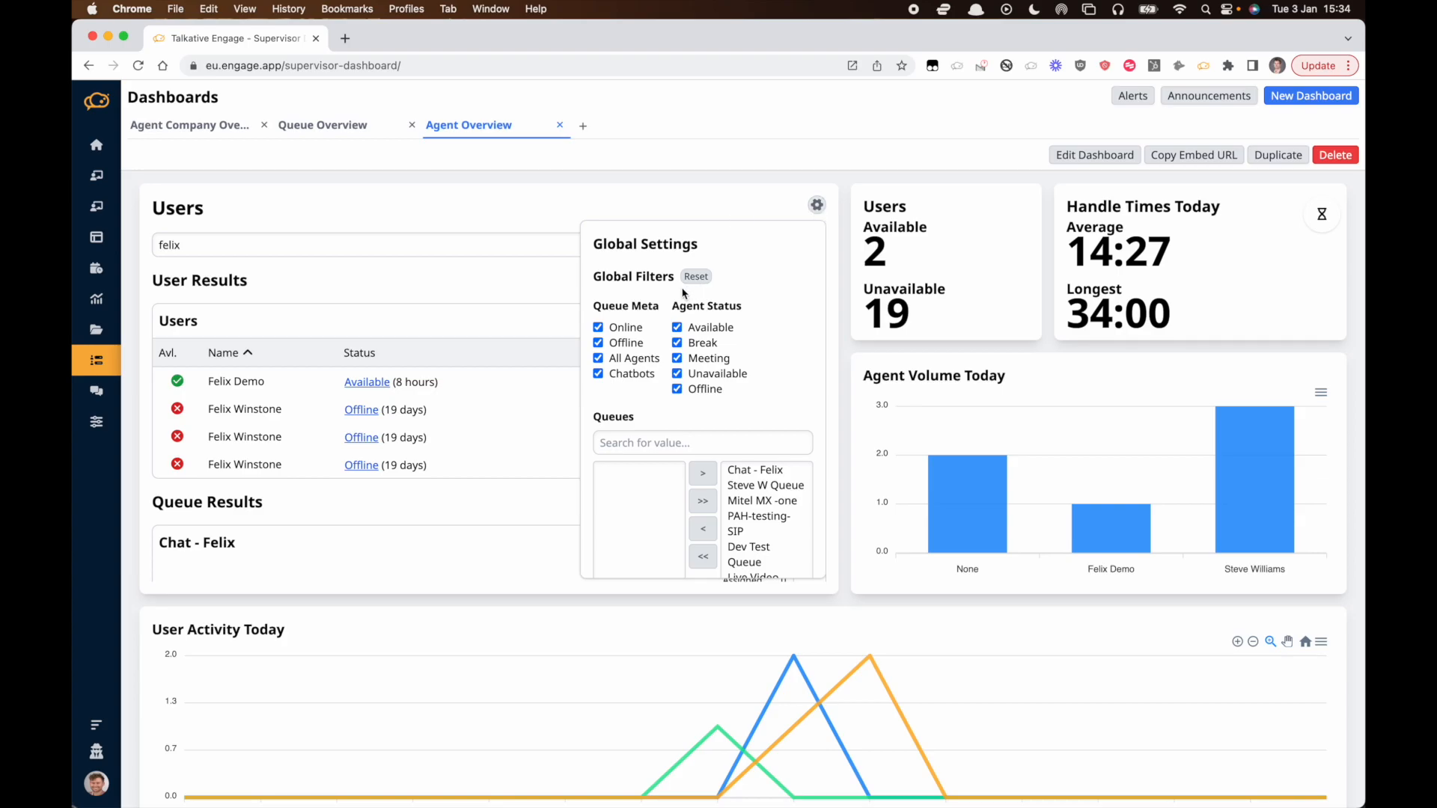
pyautogui.click(817, 205)
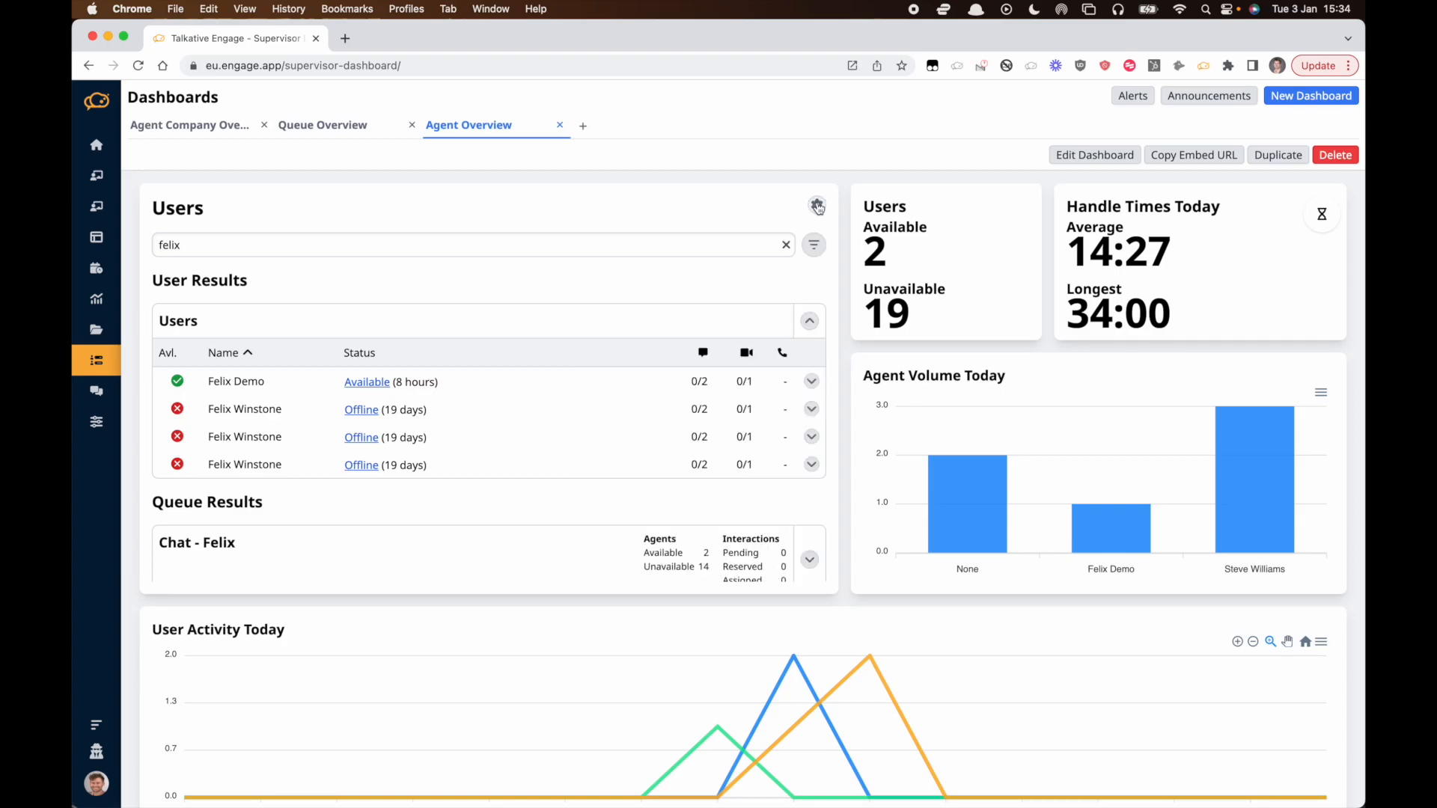
pyautogui.click(785, 245)
pyautogui.scroll(-5, 672, 479)
pyautogui.scroll(5, 672, 479)
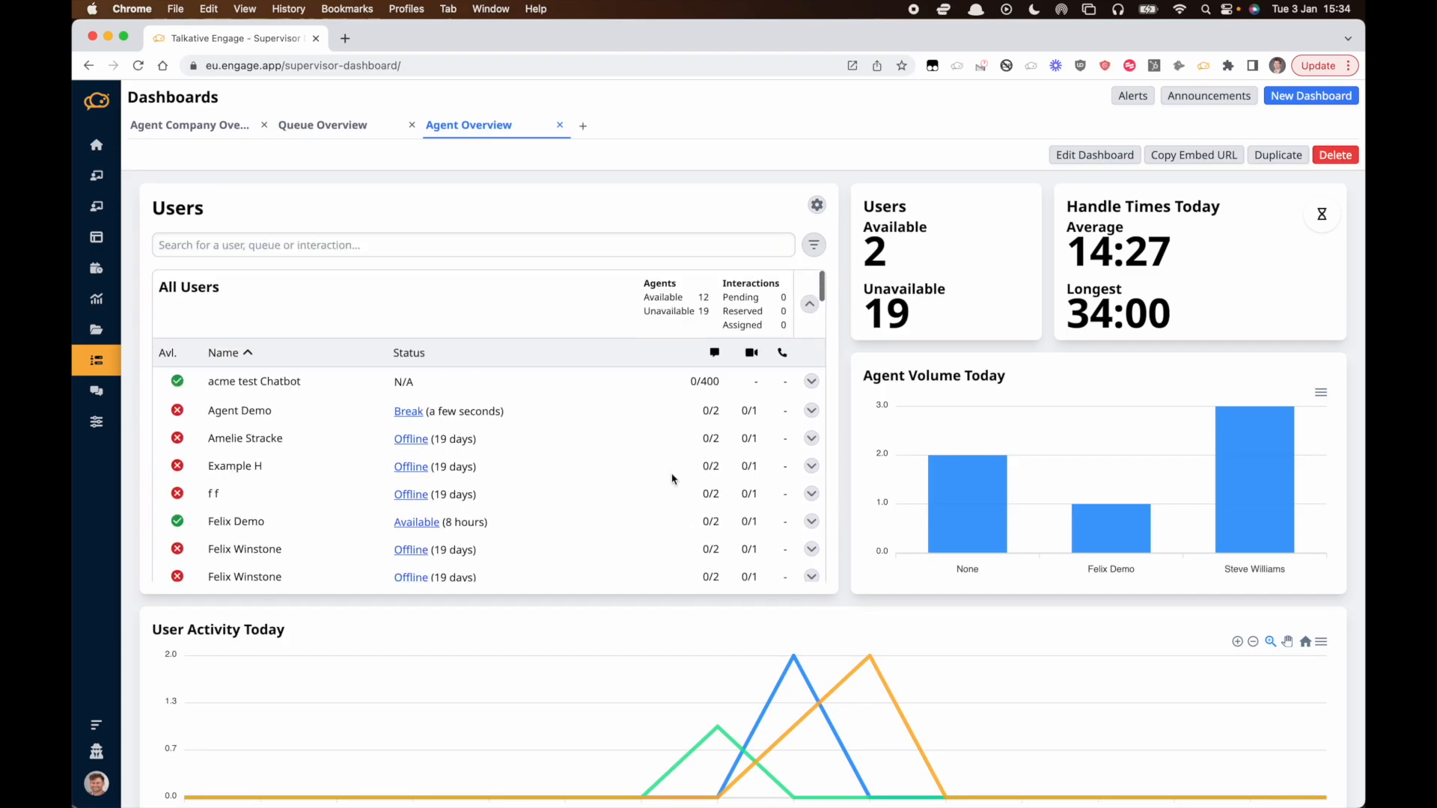
# Filter the Users table to hide Offline queues and agents with Break, Meeting, Unavailable or Offline status.
pyautogui.click(817, 206)
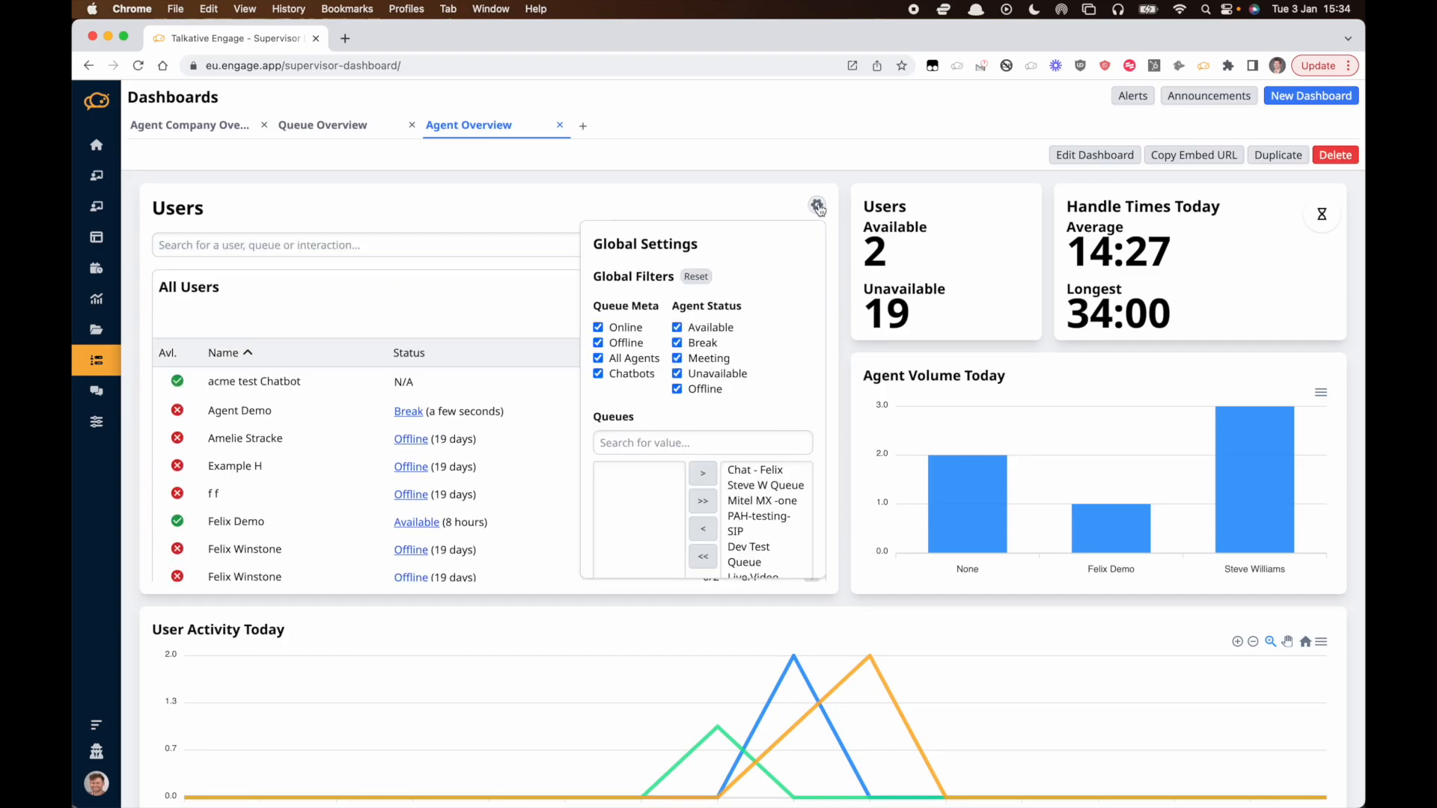
pyautogui.click(598, 344)
pyautogui.click(676, 342)
pyautogui.click(676, 358)
pyautogui.click(676, 374)
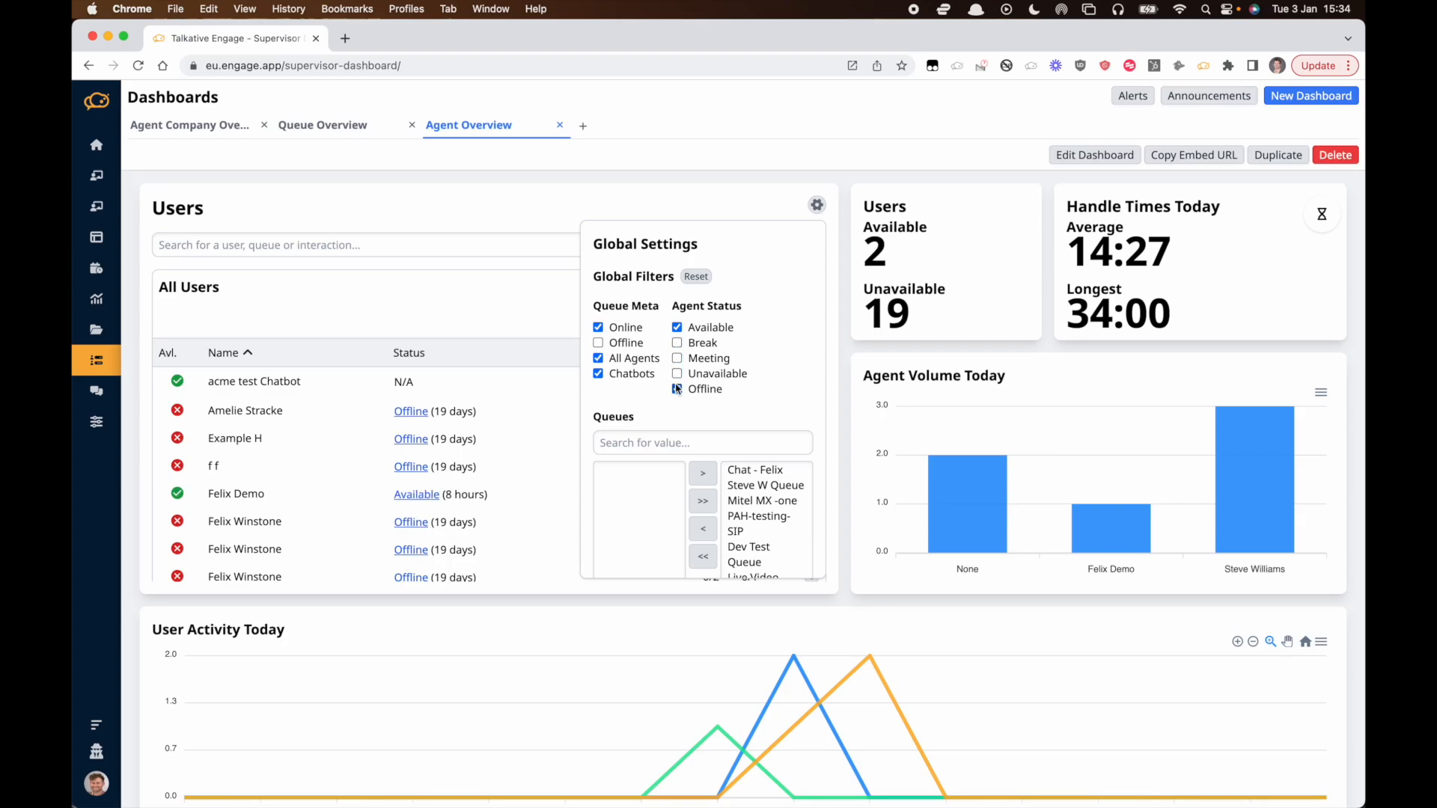
pyautogui.click(677, 388)
# Move Dev Test Queue into the global queue filter list and close the global settings.
pyautogui.scroll(-5, 372, 465)
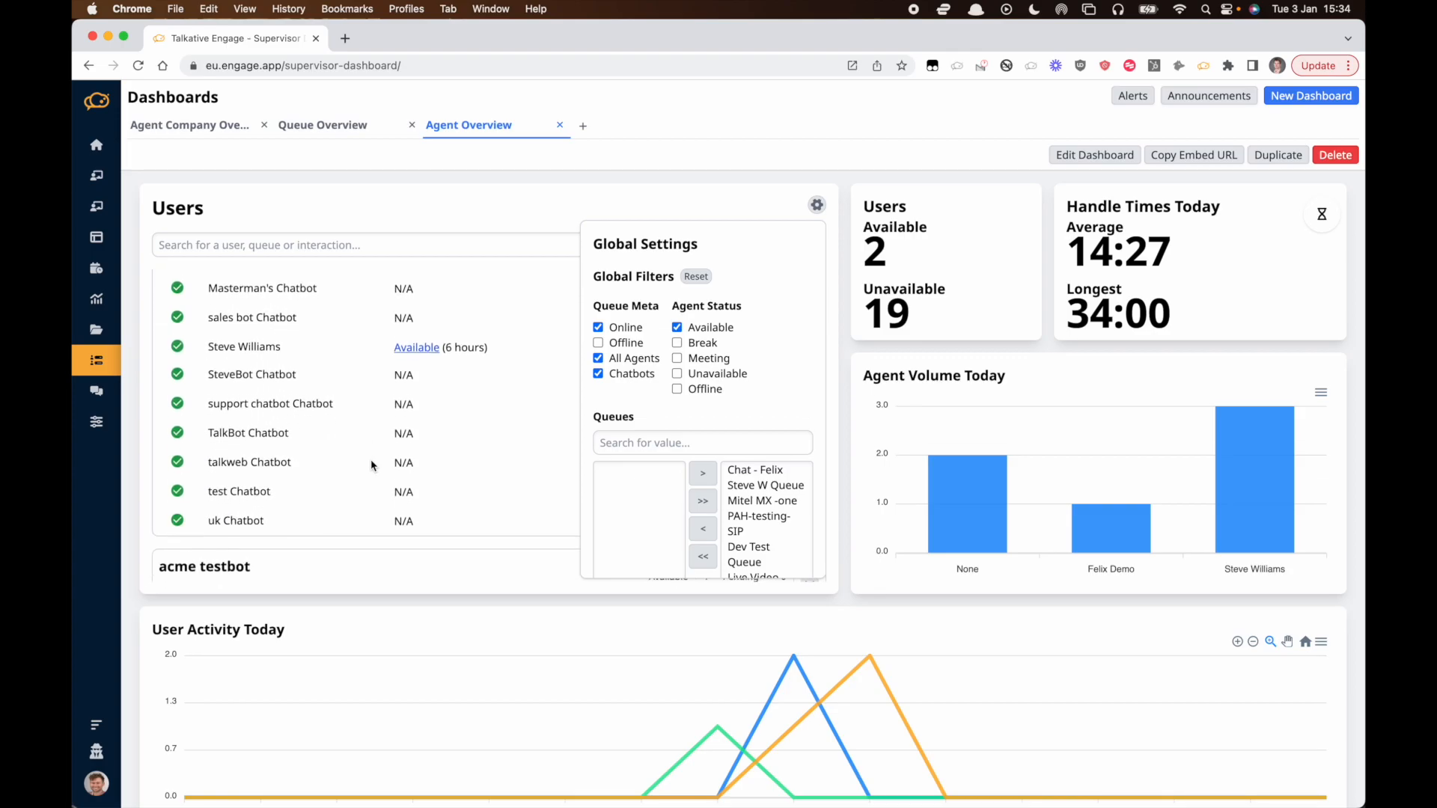
pyautogui.scroll(10, 372, 465)
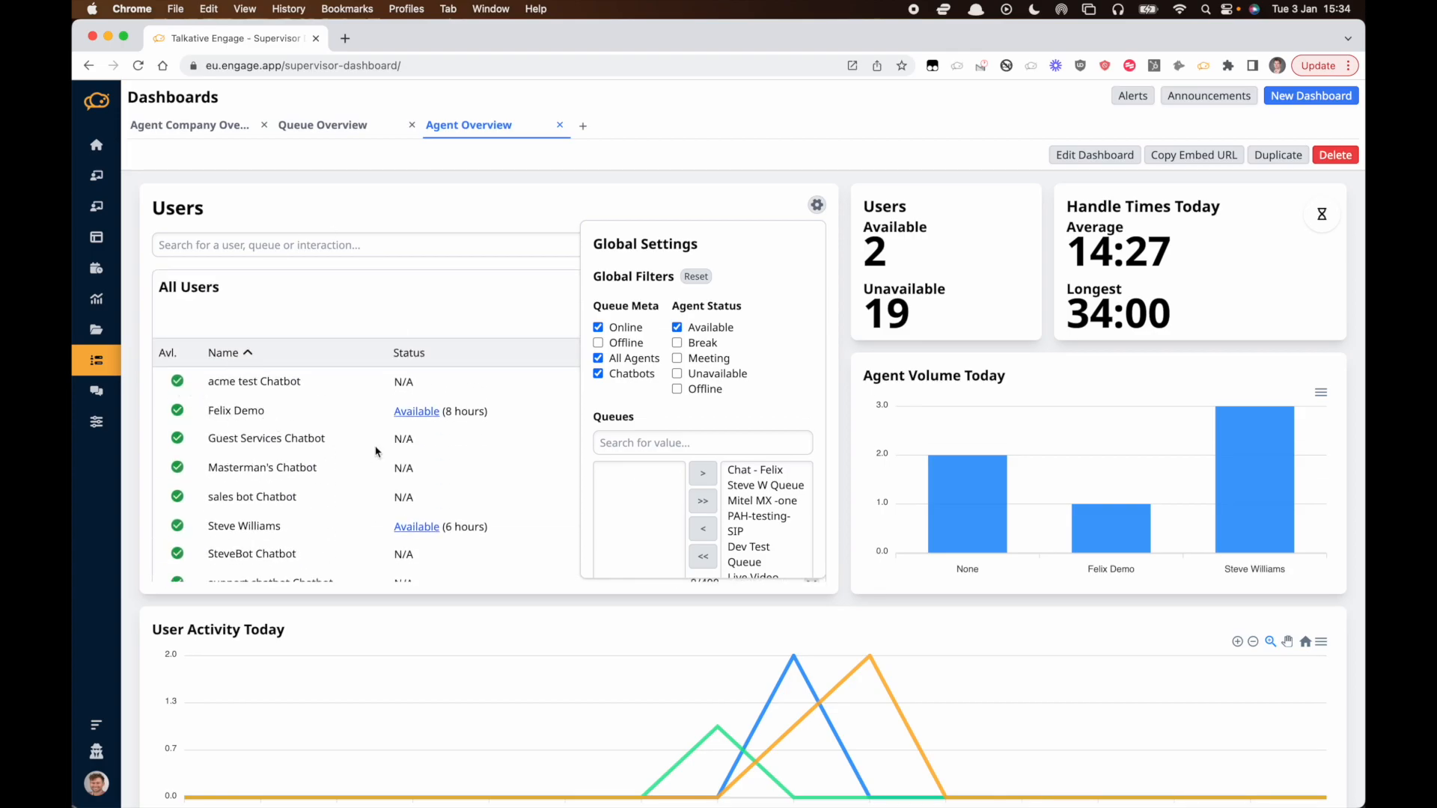
pyautogui.scroll(-3, 774, 549)
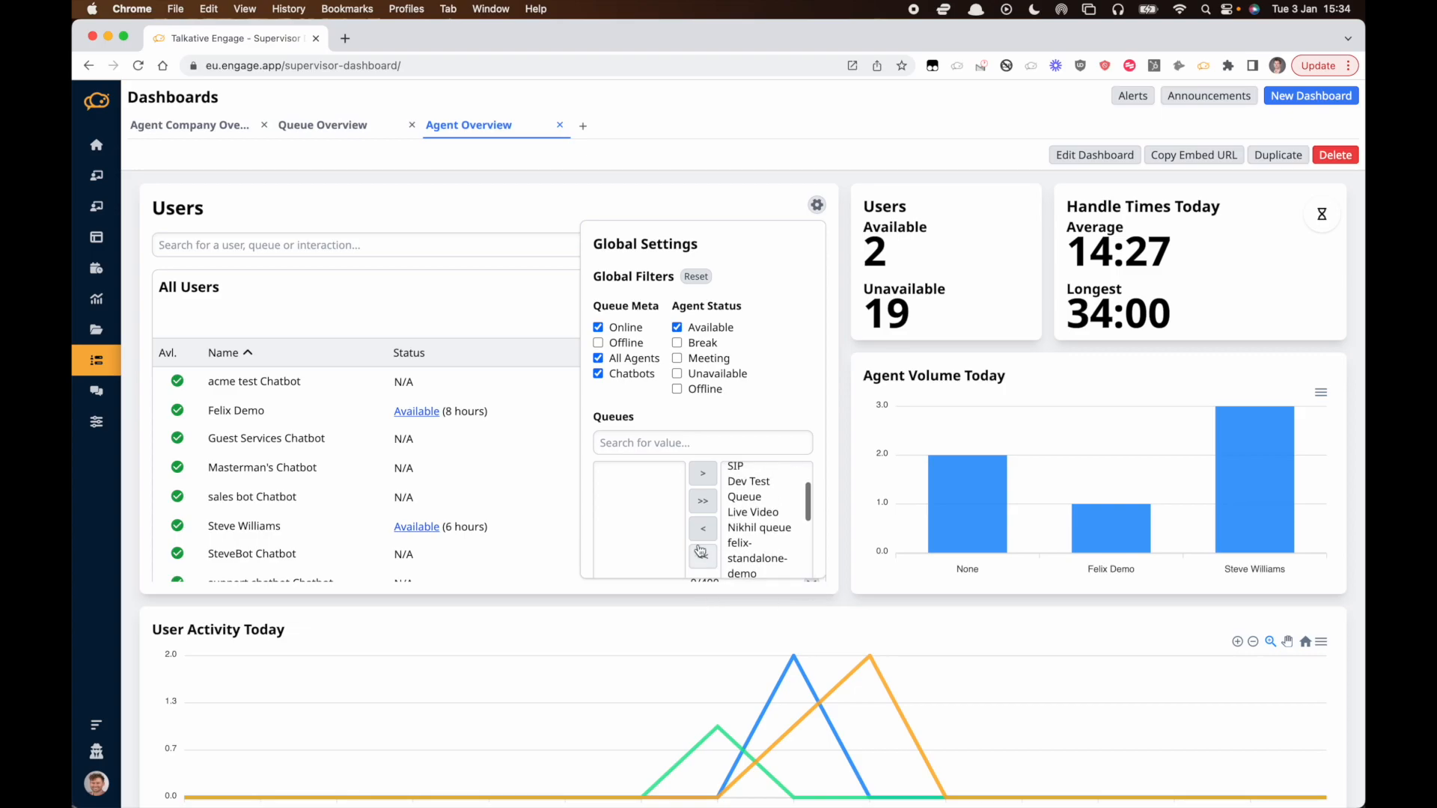
pyautogui.scroll(-5, 702, 554)
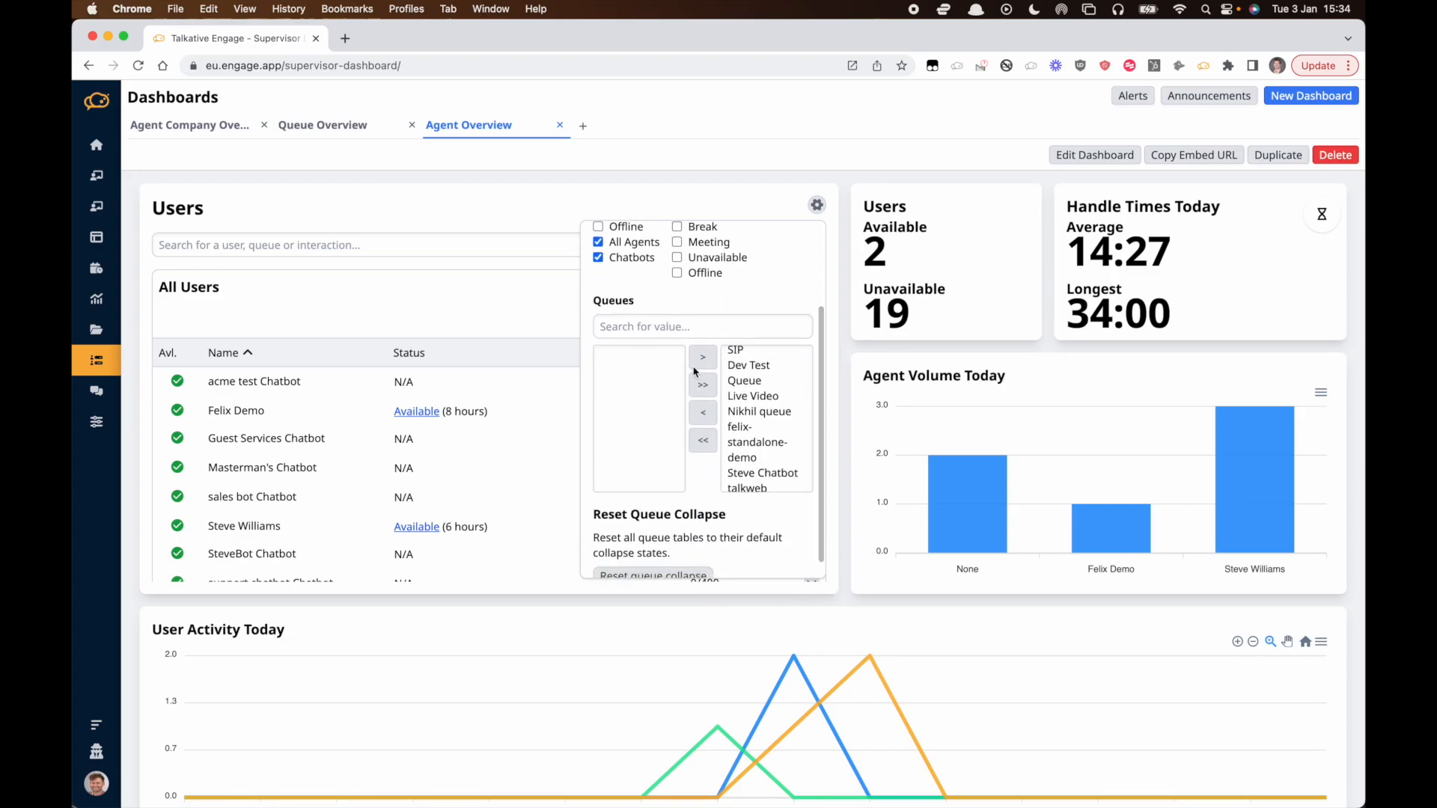
pyautogui.scroll(3, 756, 401)
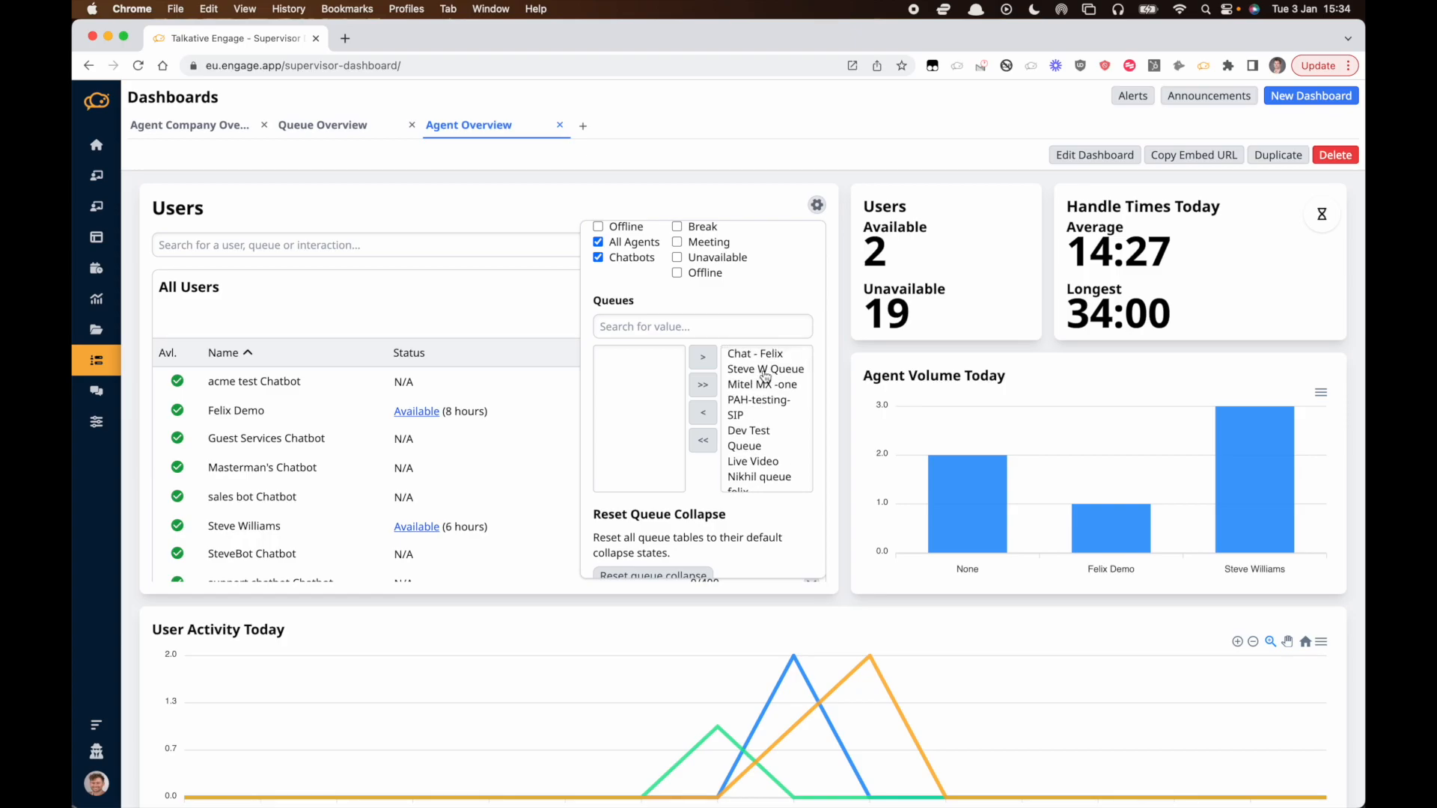
pyautogui.click(749, 434)
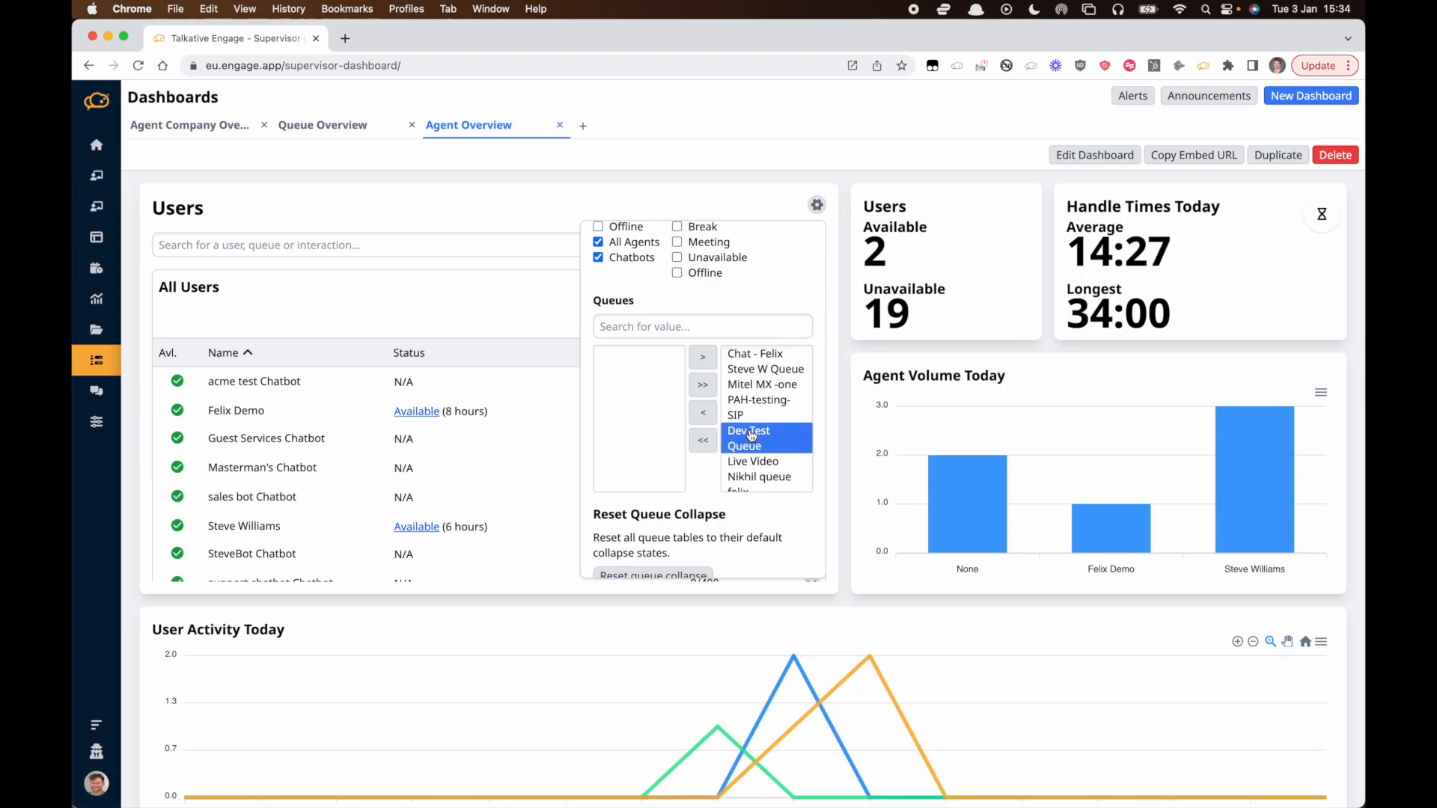
pyautogui.click(704, 414)
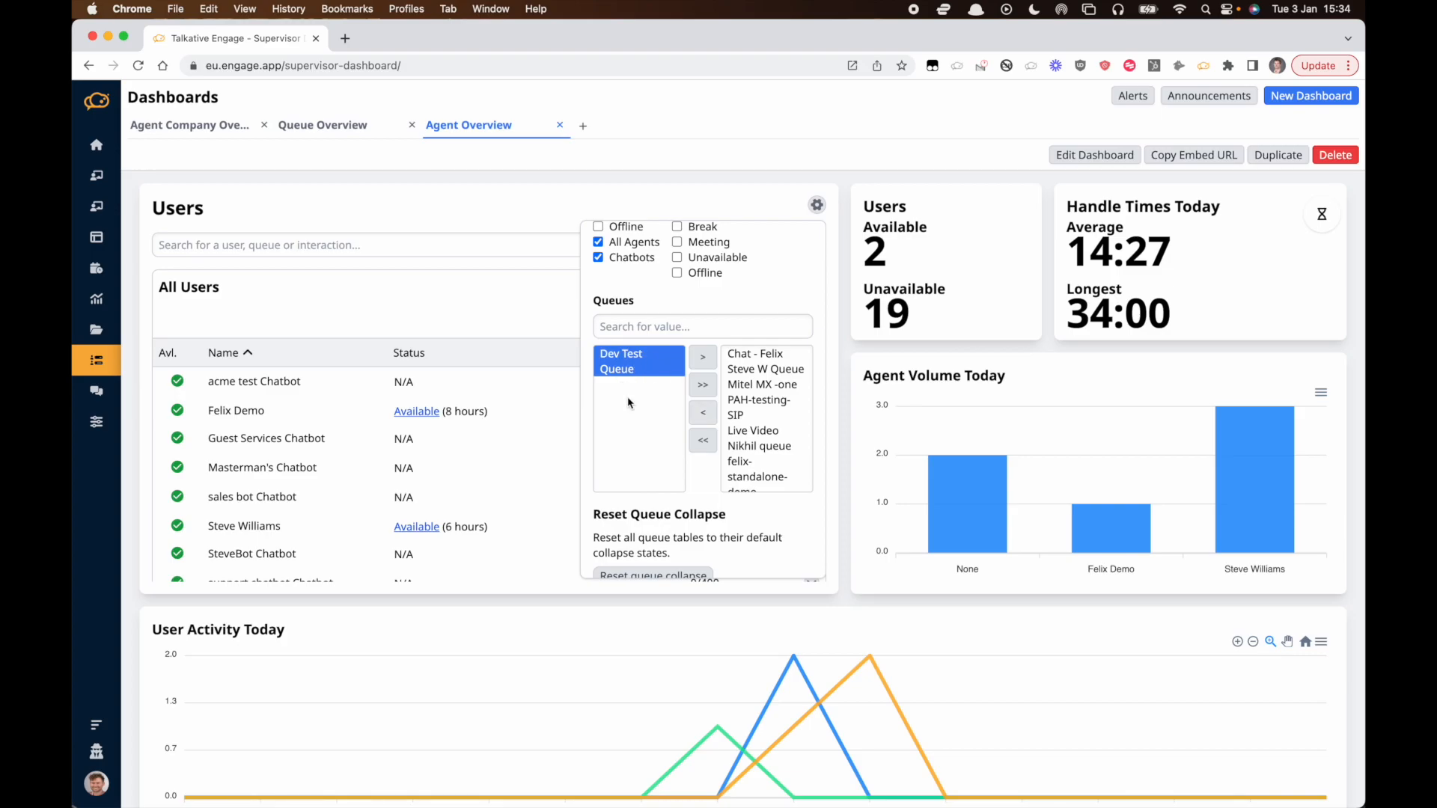
pyautogui.scroll(-1, 628, 402)
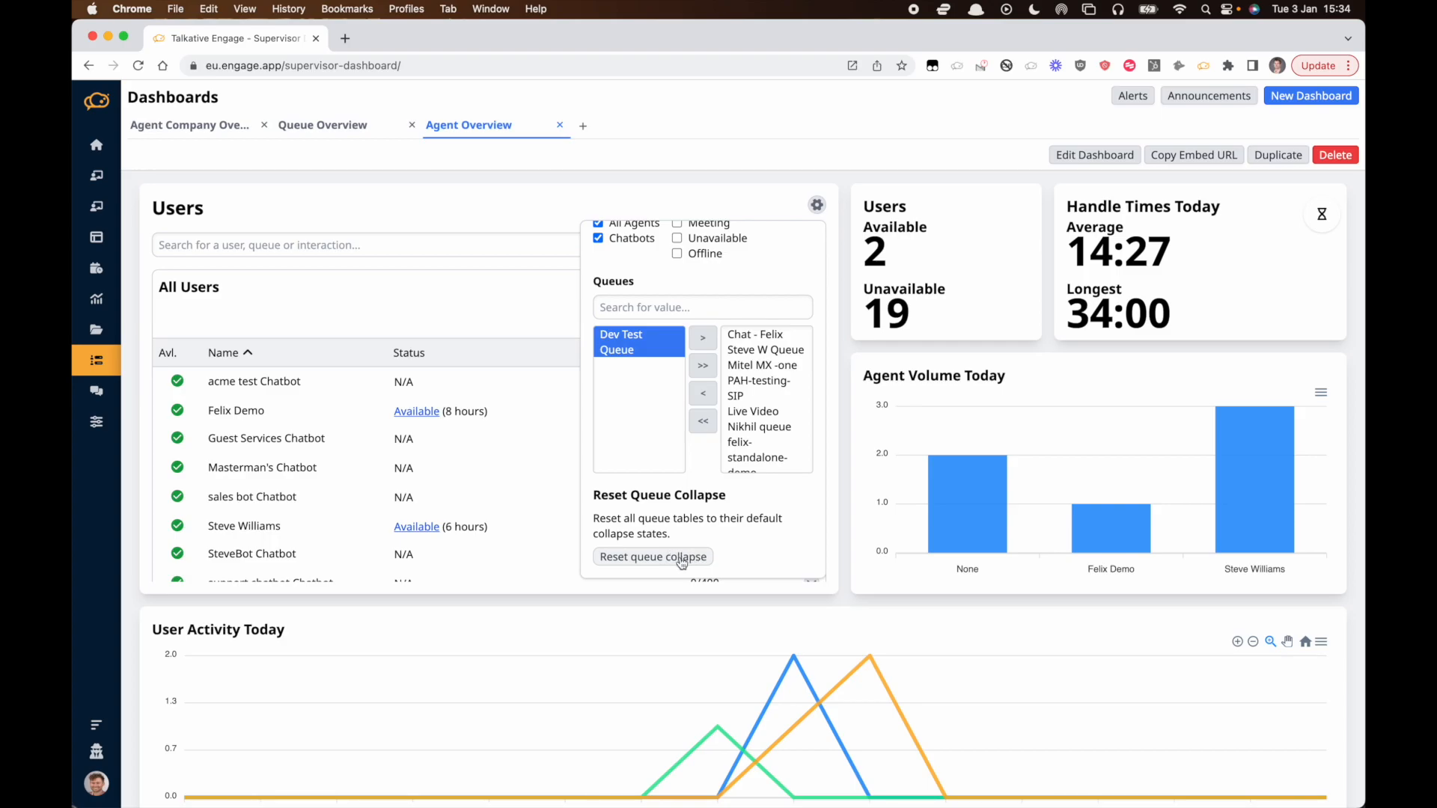
pyautogui.click(514, 327)
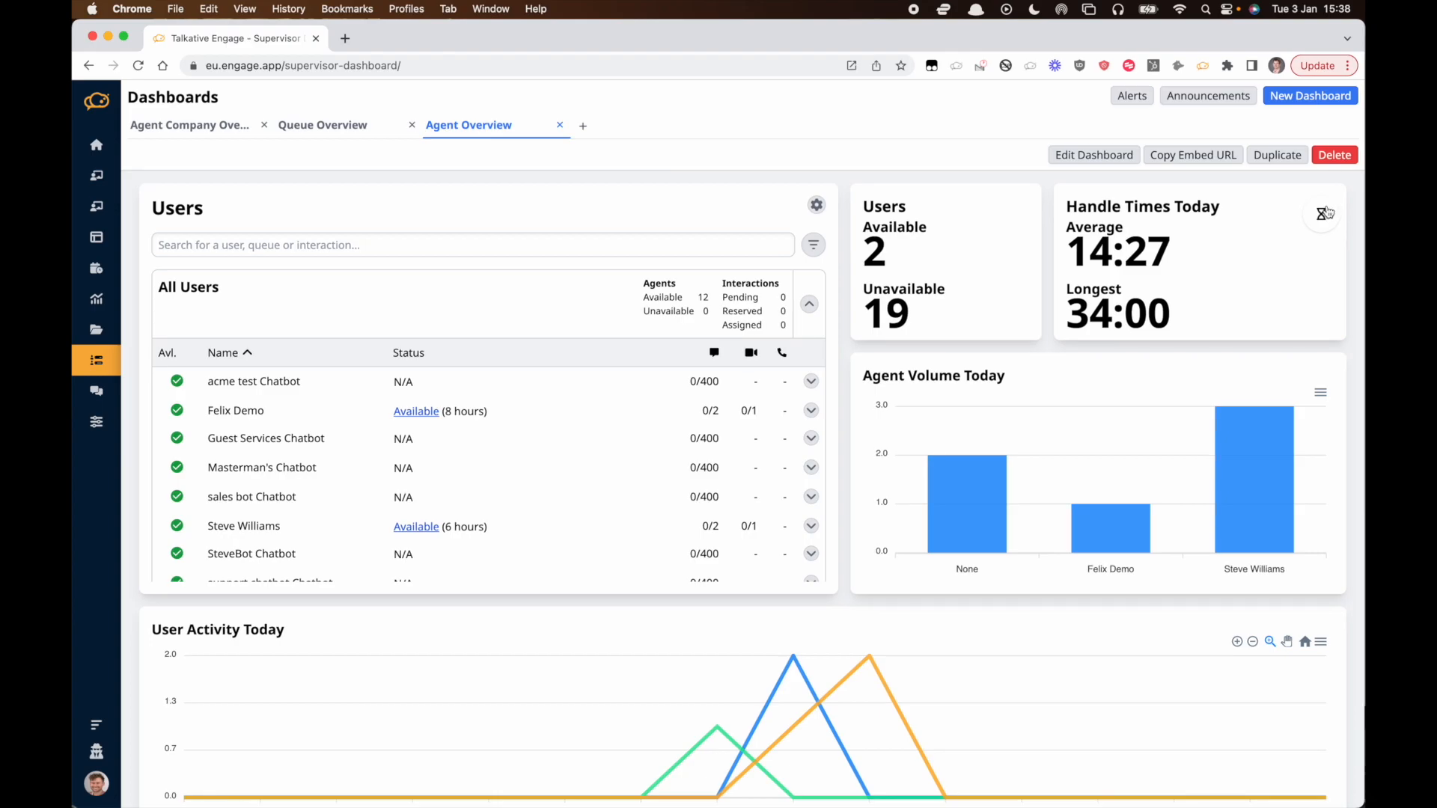
# Time travel the dashboard to 30/12/2022, 16:30.
pyautogui.click(1323, 214)
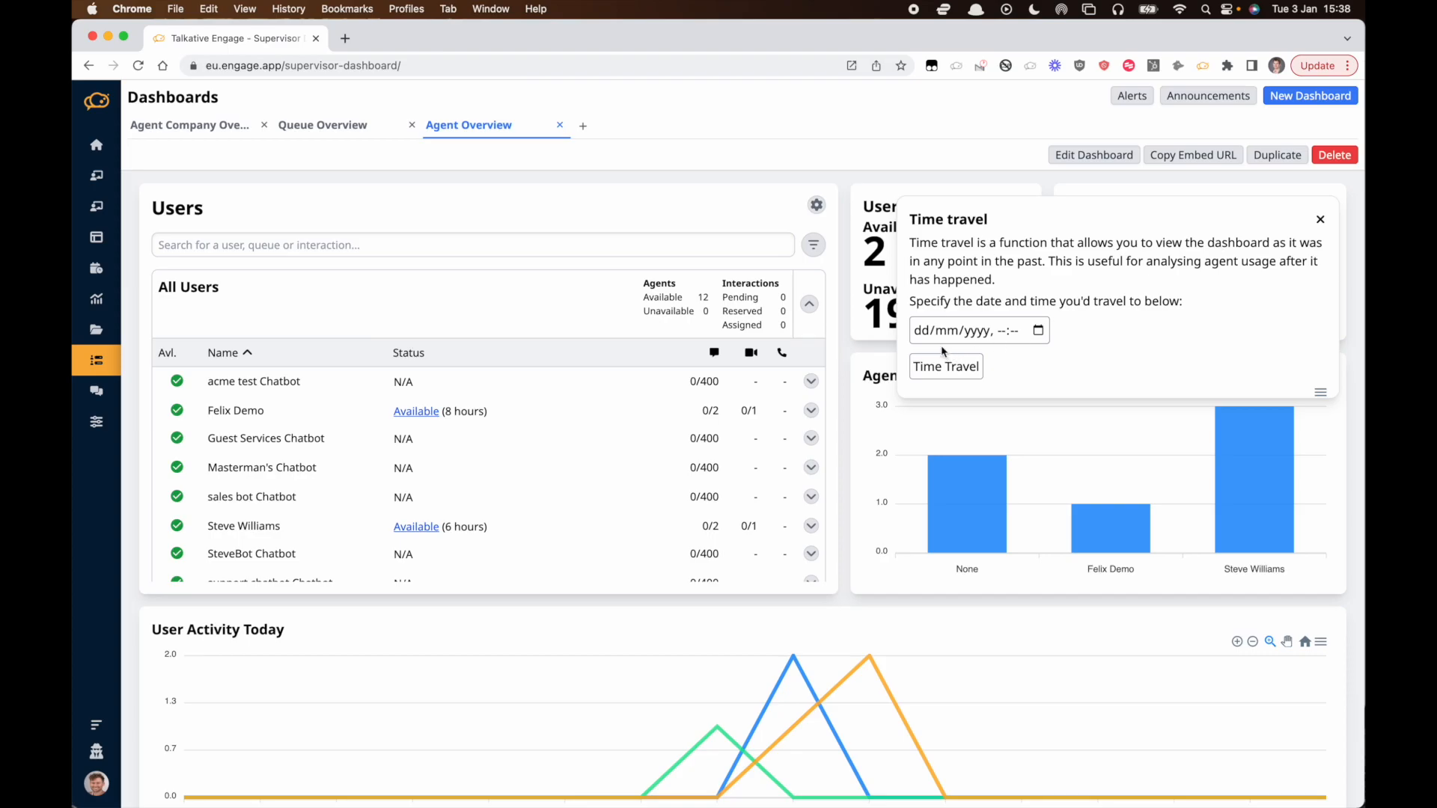
pyautogui.click(1038, 331)
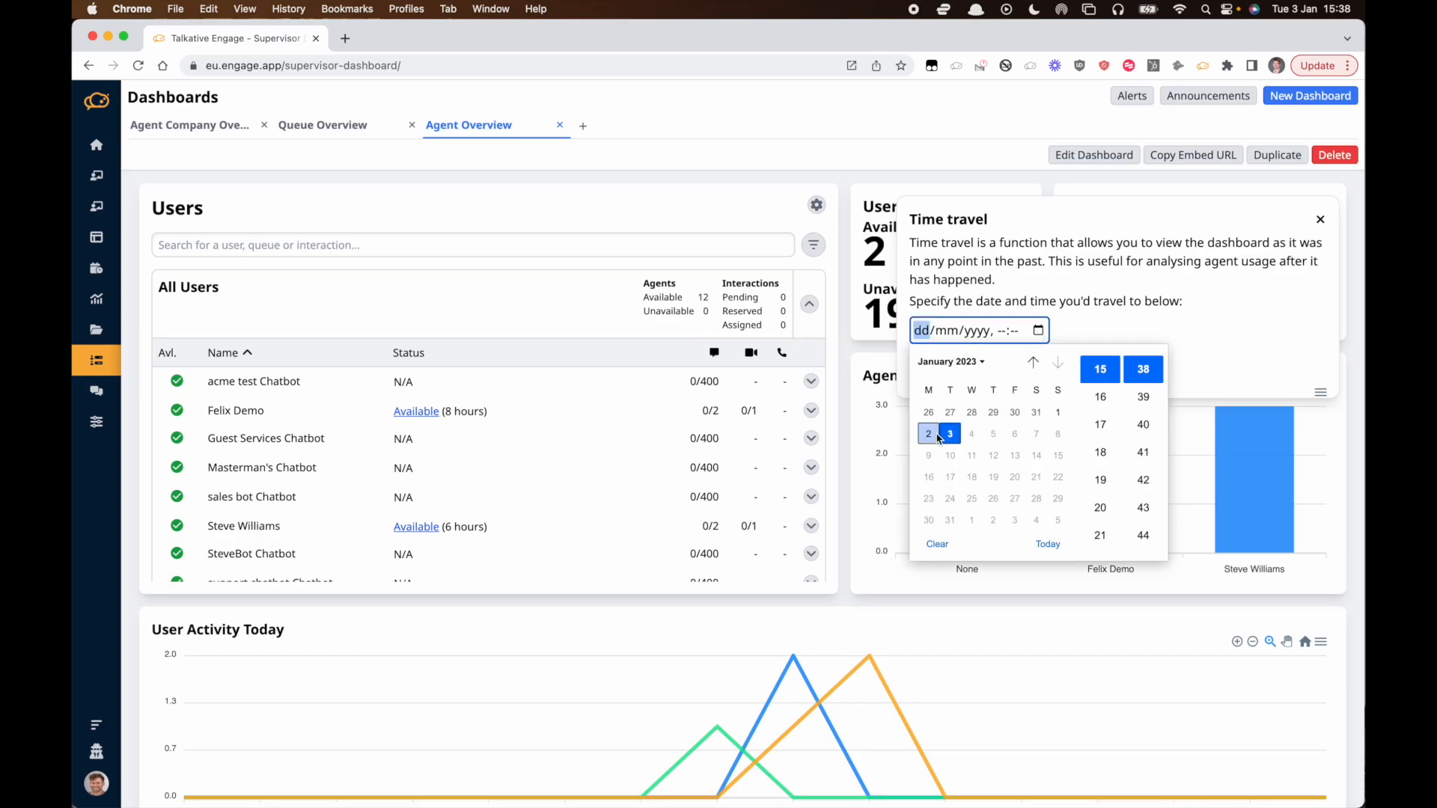
pyautogui.click(1015, 413)
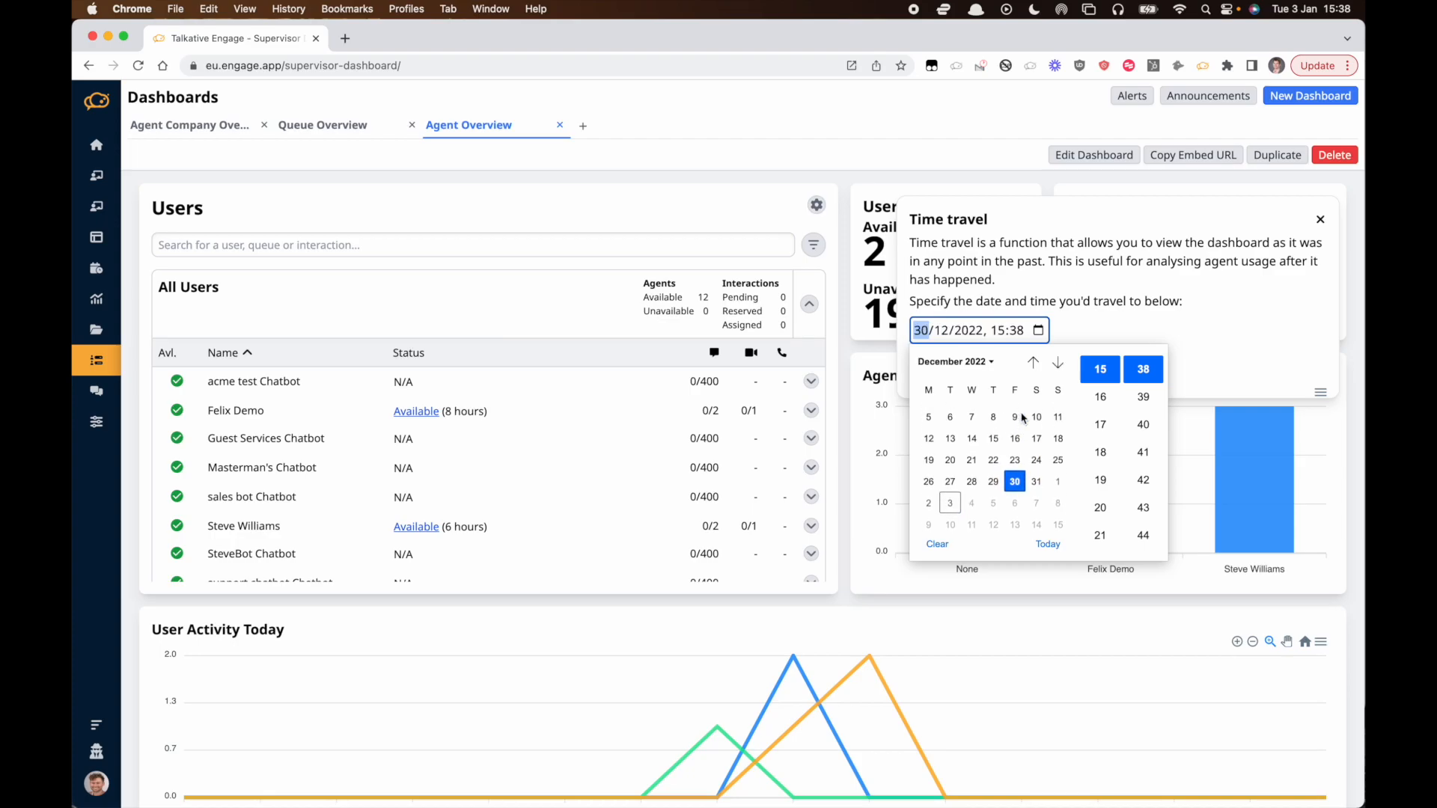
pyautogui.click(1100, 396)
pyautogui.scroll(3, 1139, 386)
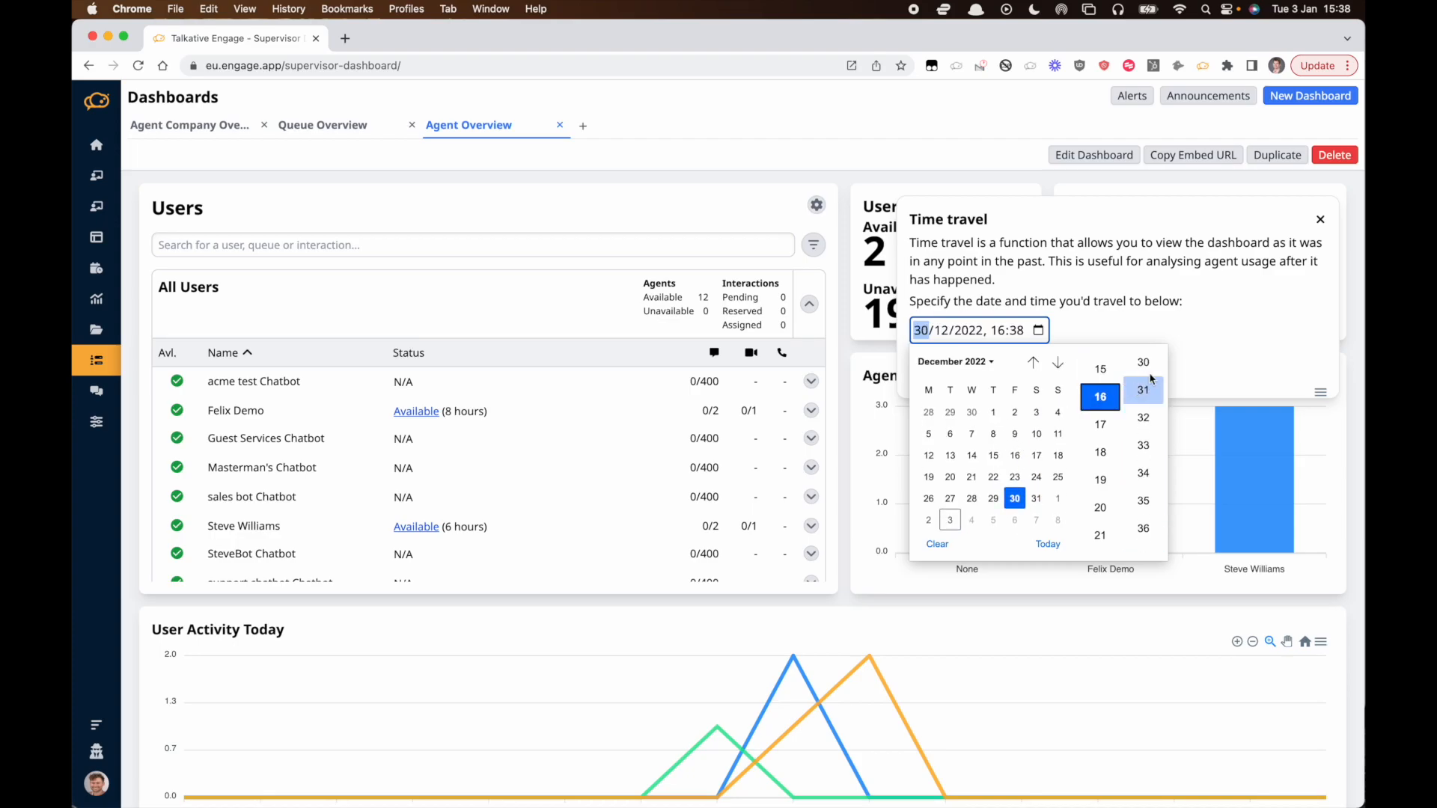
pyautogui.click(1156, 371)
pyautogui.click(1228, 315)
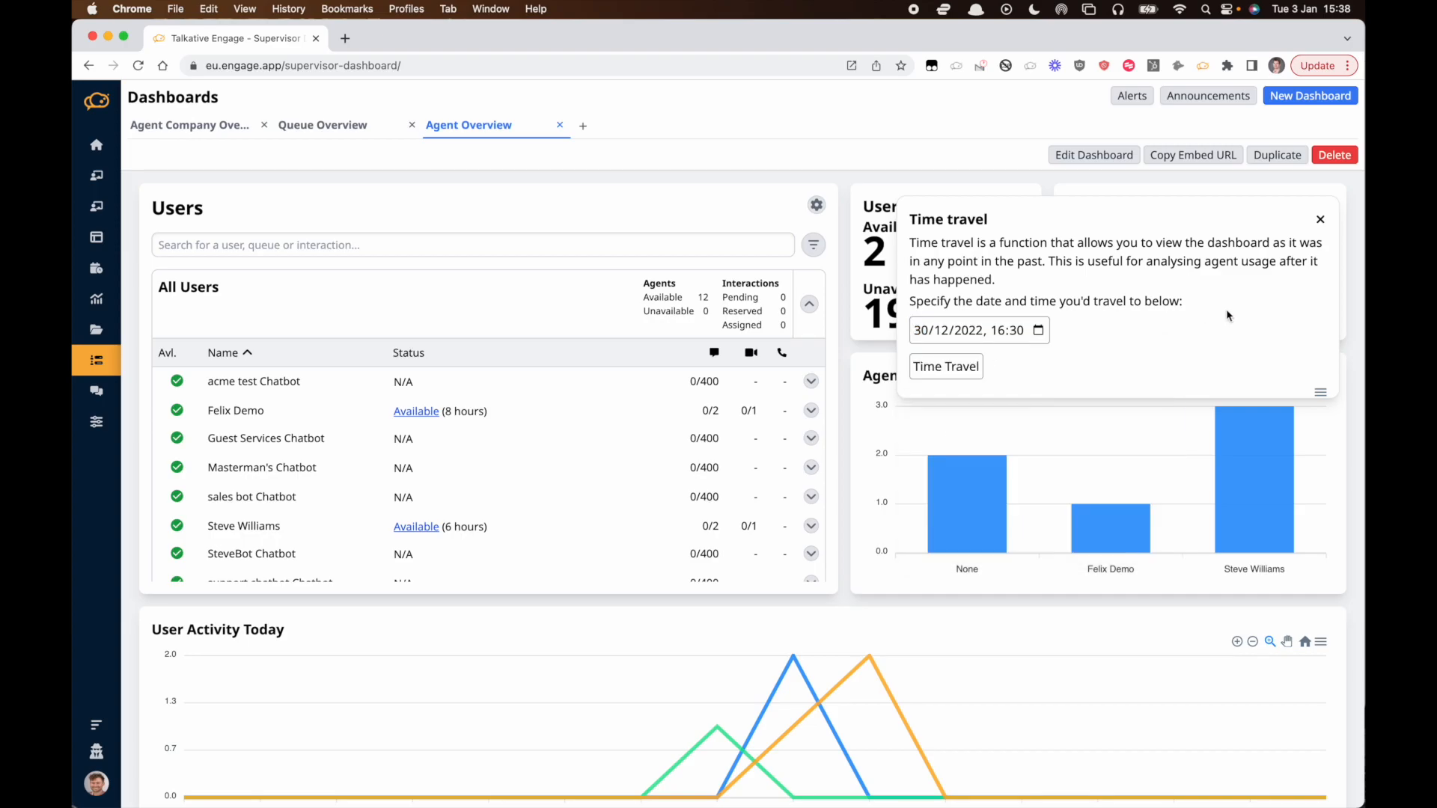
pyautogui.click(962, 367)
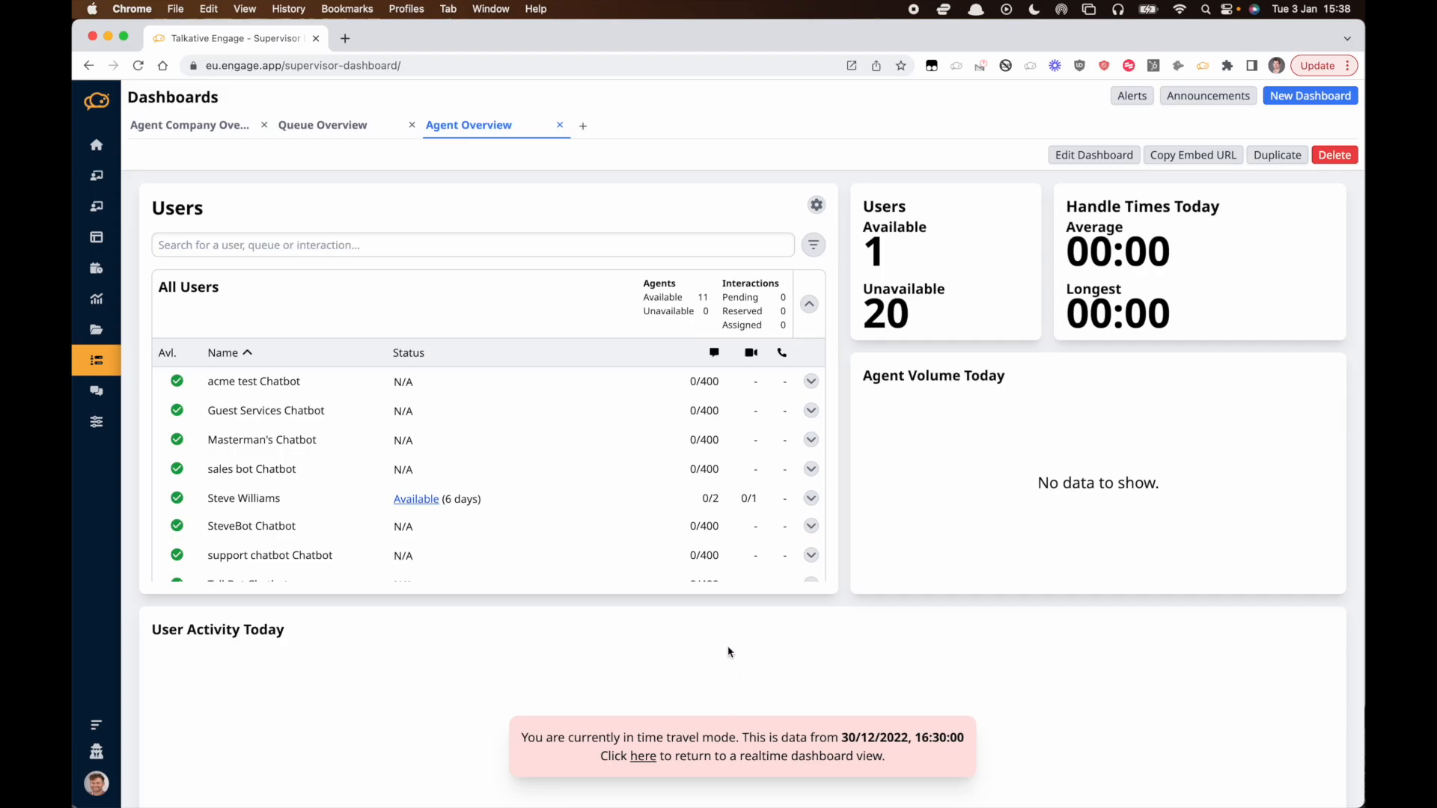
# Leave time travel mode so the Agent Overview dashboard shows realtime data again.
pyautogui.scroll(-10, 729, 652)
pyautogui.scroll(-4, 730, 652)
pyautogui.scroll(15, 729, 651)
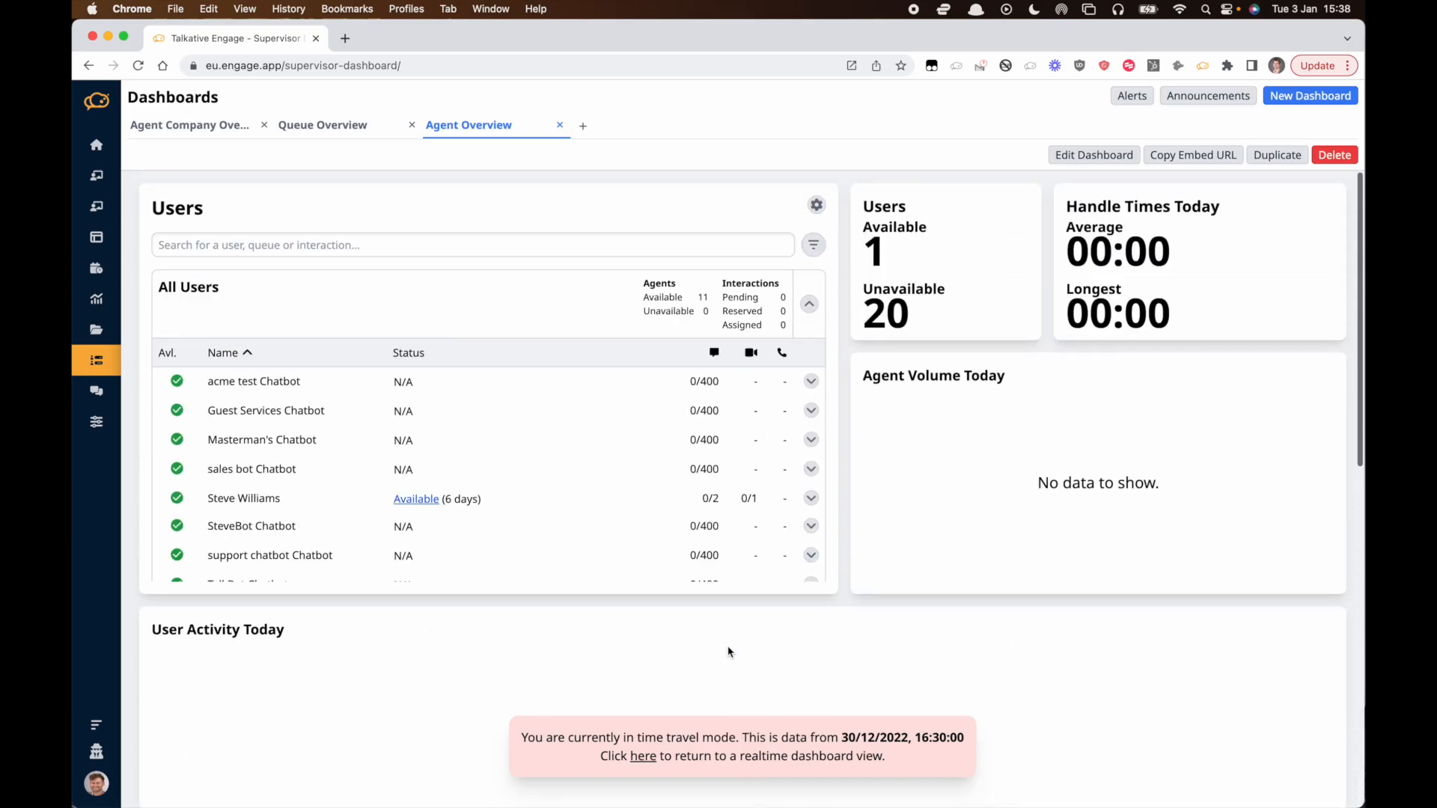
pyautogui.scroll(-15, 730, 652)
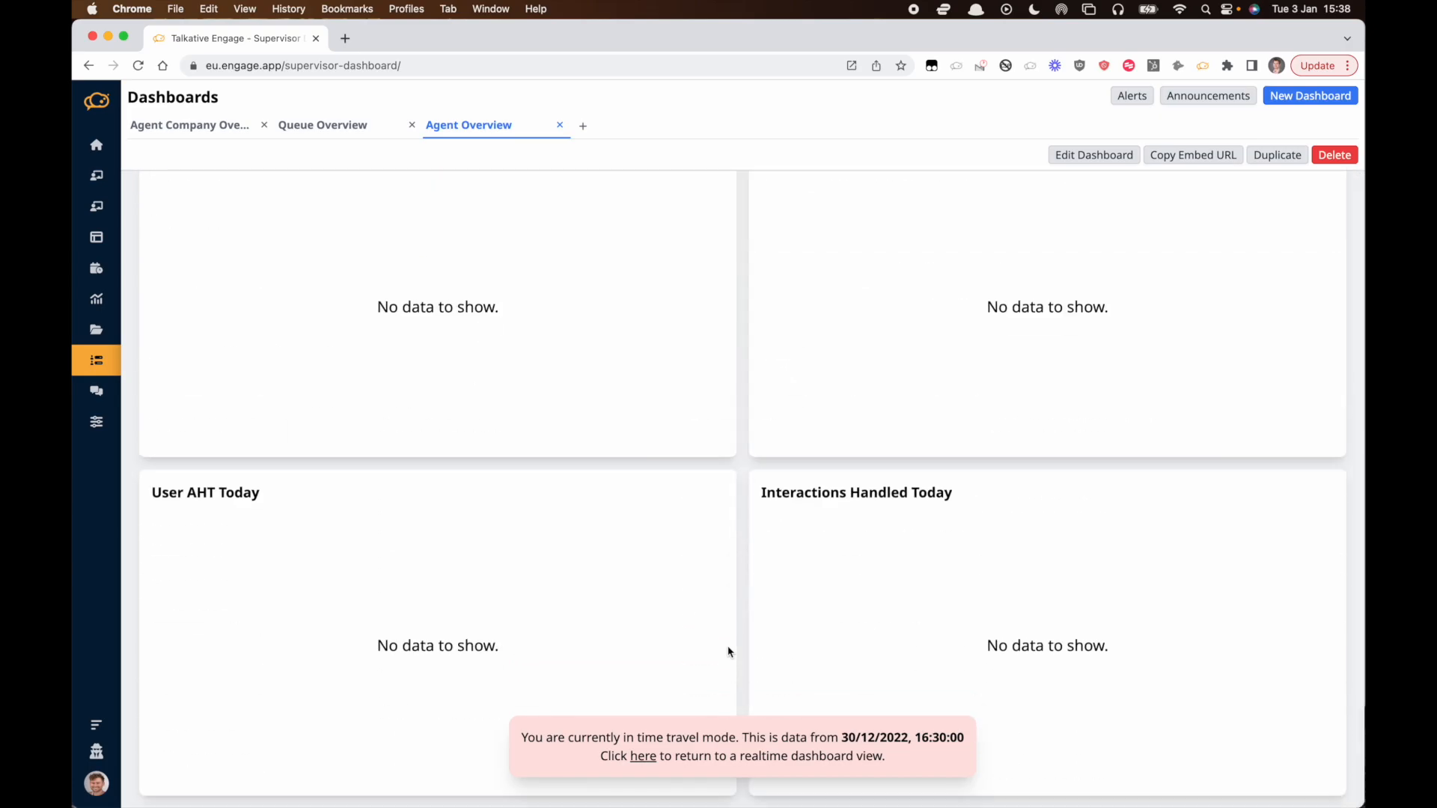
pyautogui.scroll(1, 729, 652)
pyautogui.scroll(10, 730, 652)
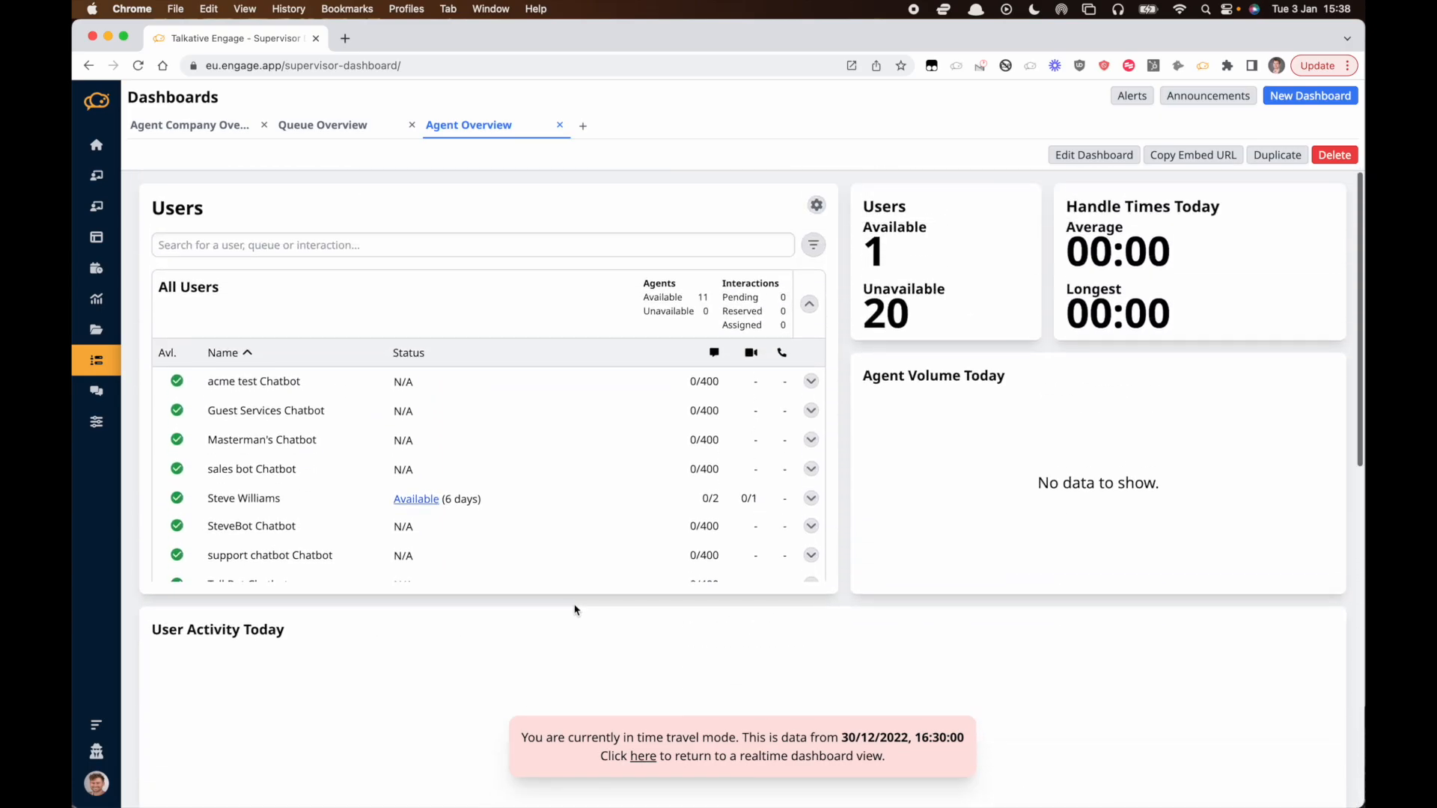
pyautogui.click(643, 757)
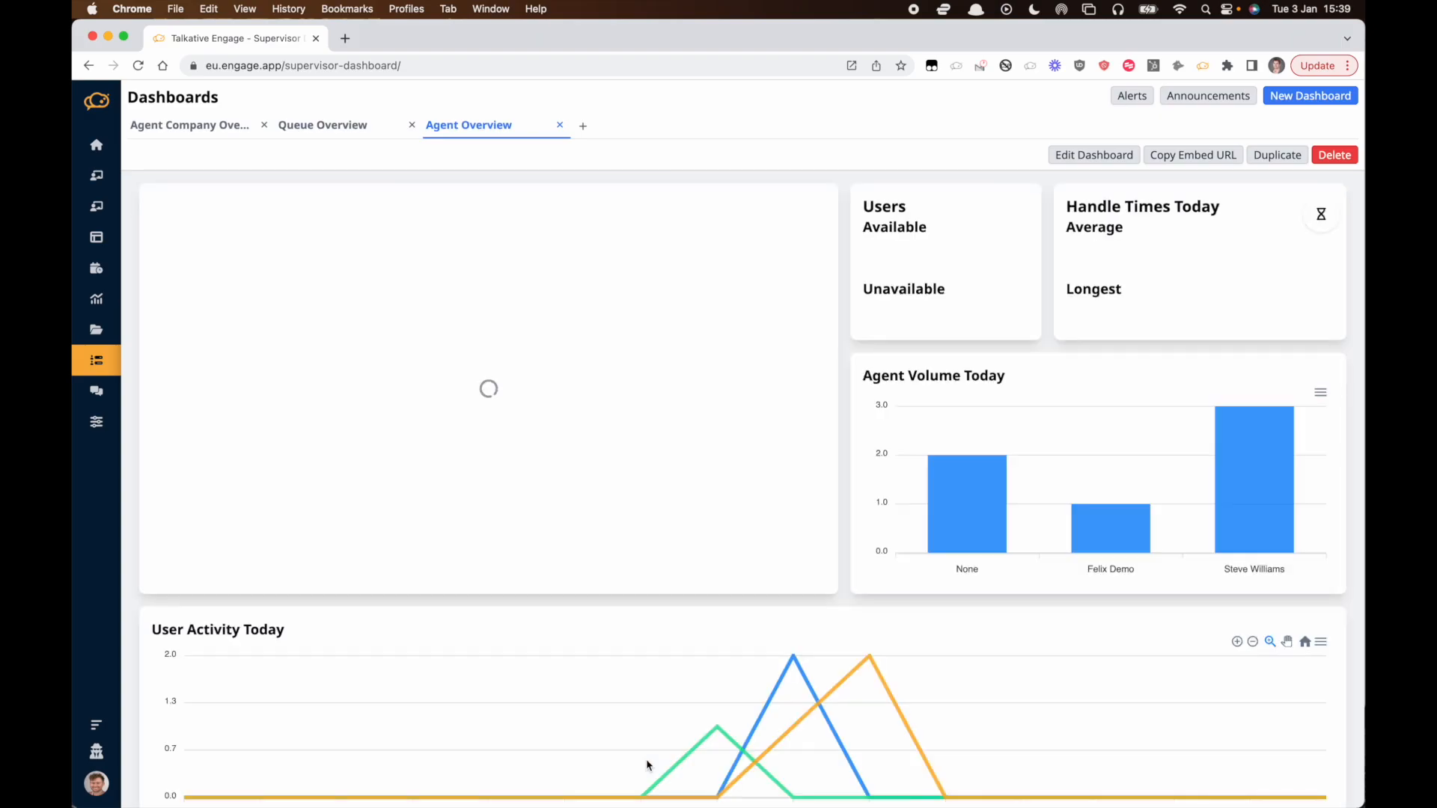
pyautogui.scroll(-10, 648, 766)
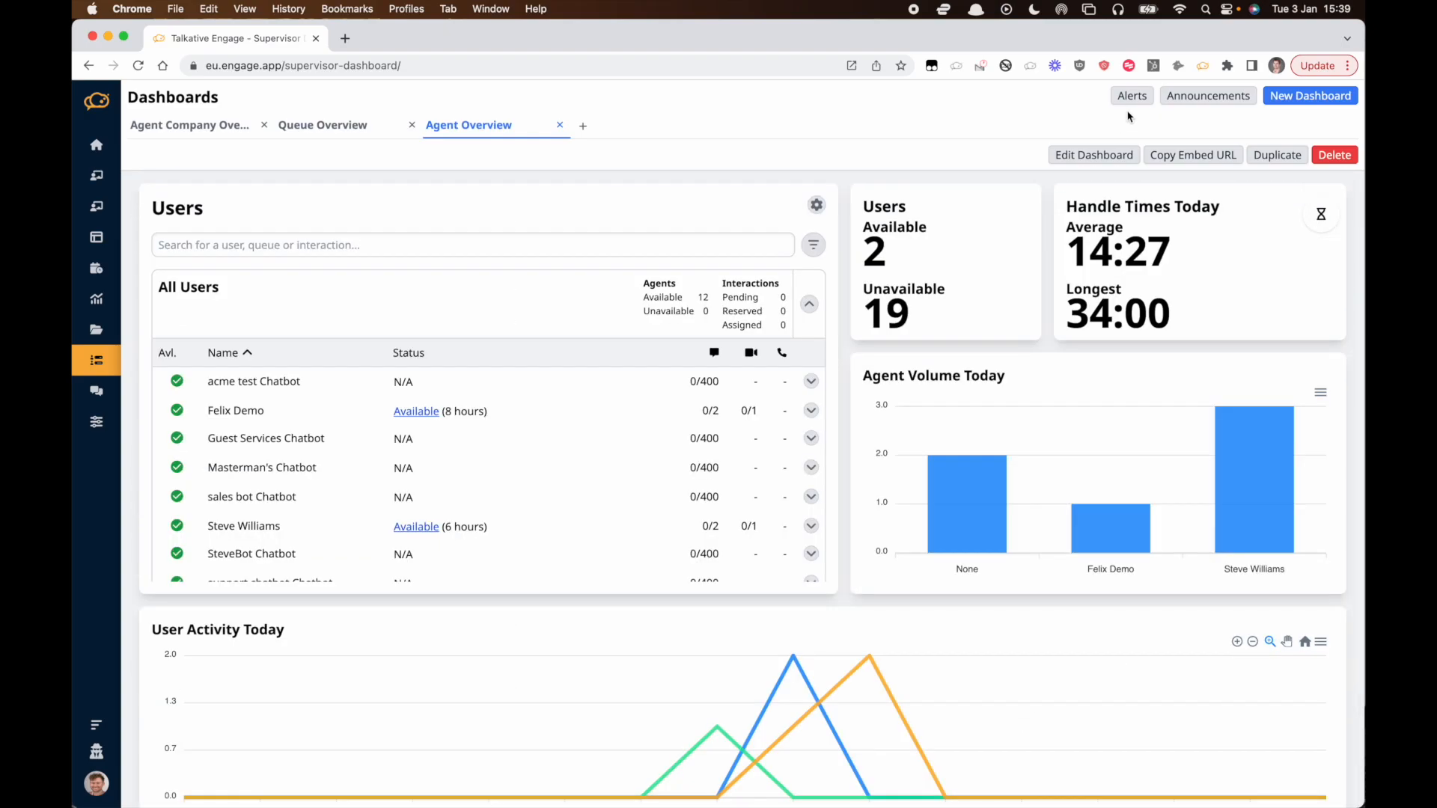
# Create a new alert labelled Avg Wait Time >5 minutes that triggers when the value is More Than 300.
pyautogui.click(1145, 99)
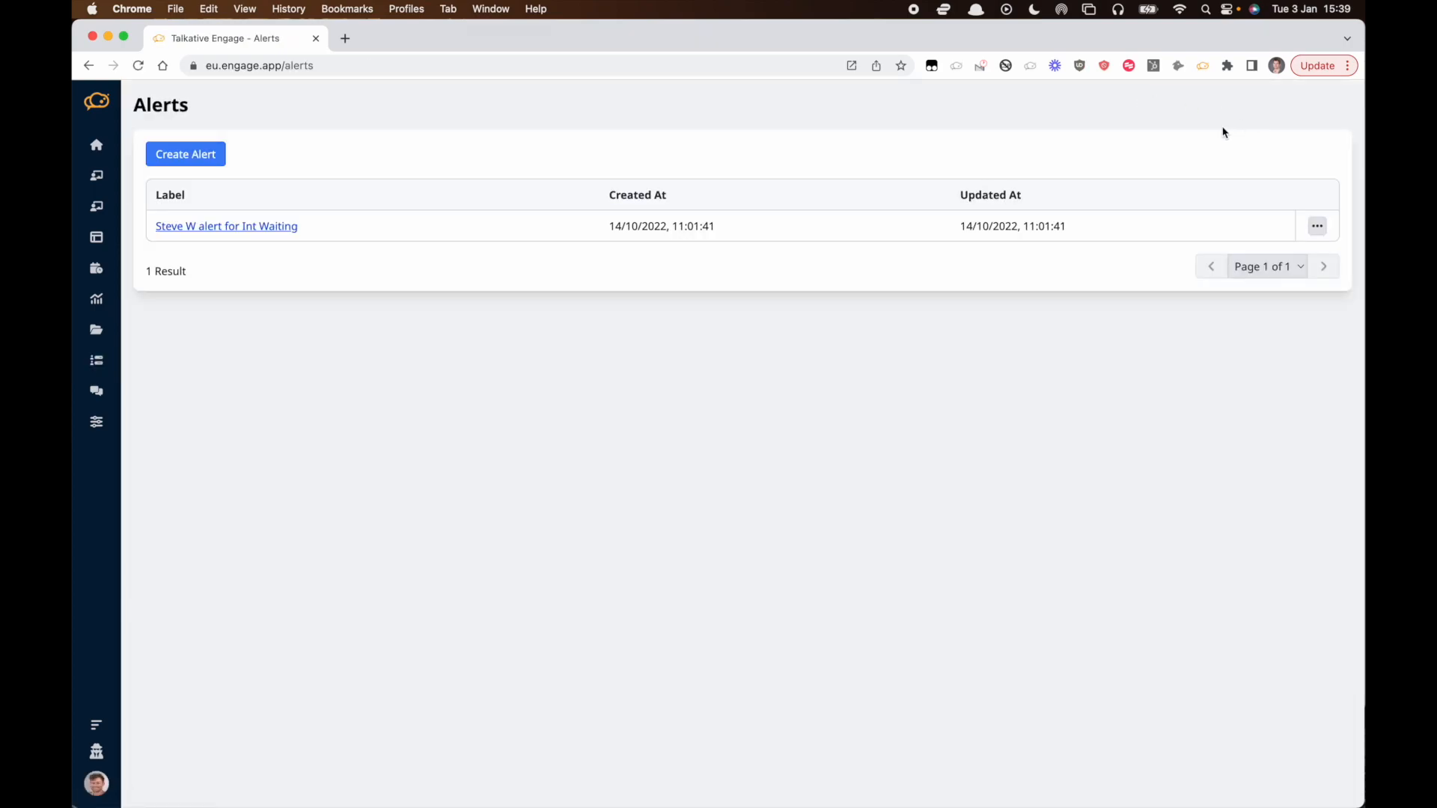
pyautogui.click(188, 164)
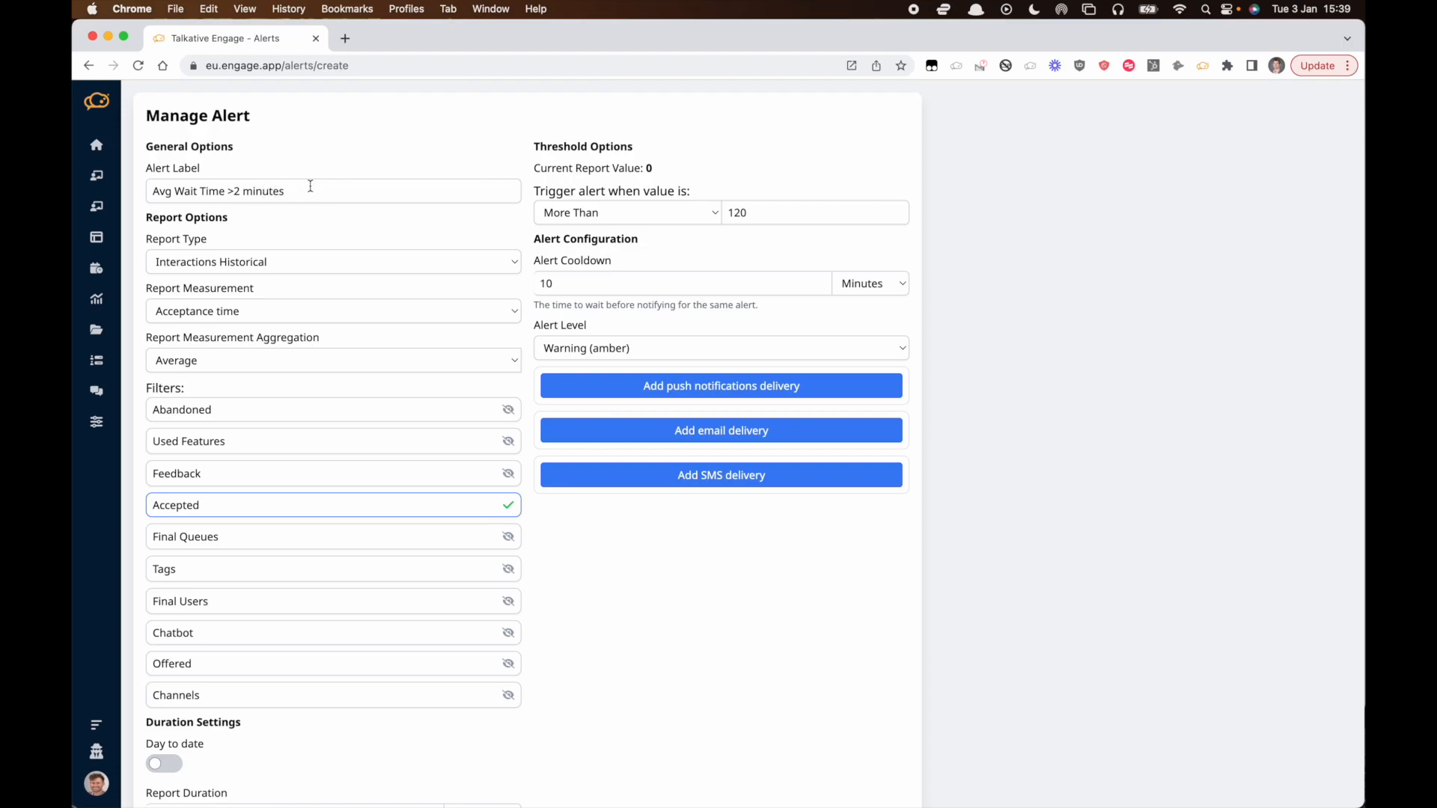
pyautogui.moveTo(309, 189); pyautogui.dragTo(79, 183)
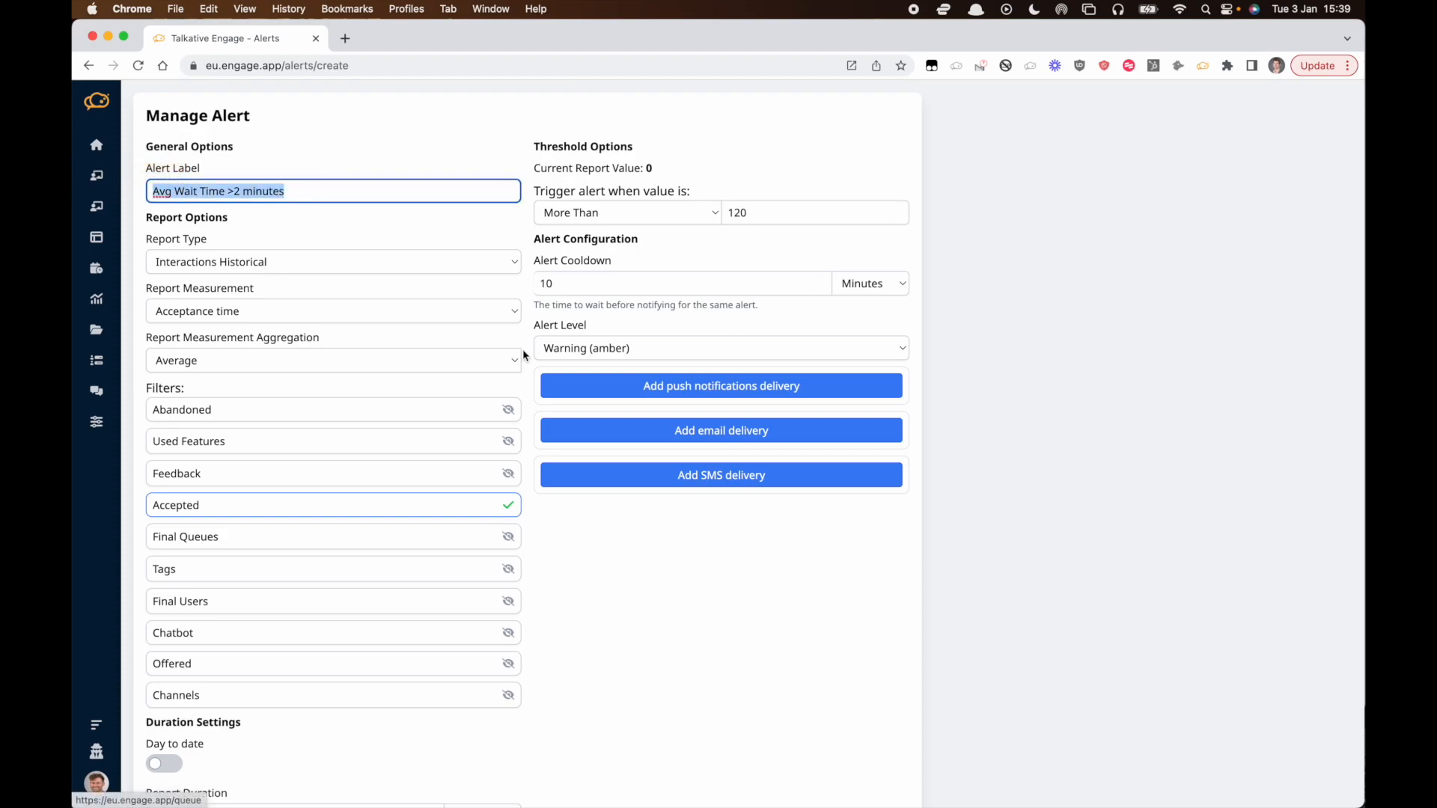
pyautogui.click(237, 193)
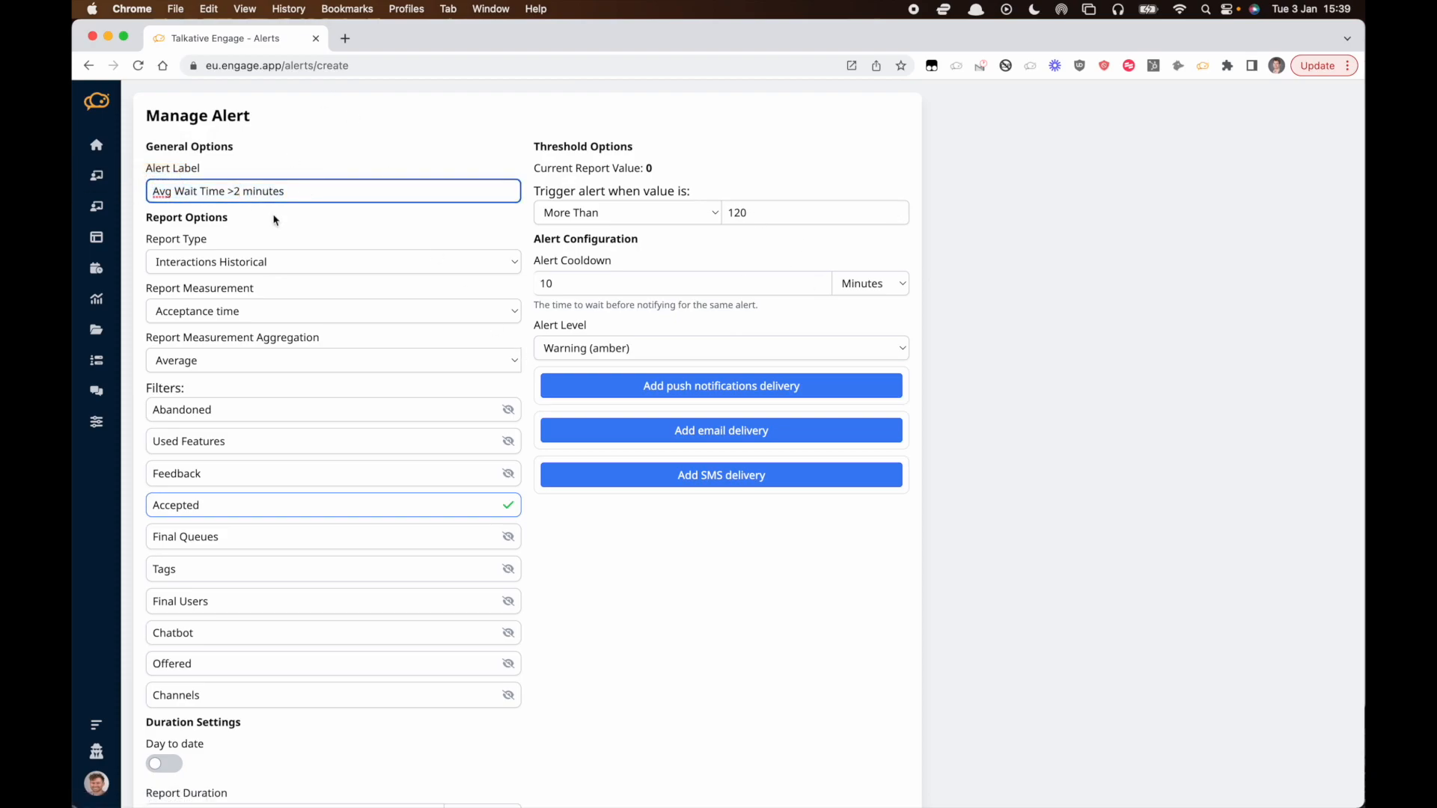
pyautogui.press('BackSpace')
pyautogui.write('5')
pyautogui.scroll(-2, 230, 364)
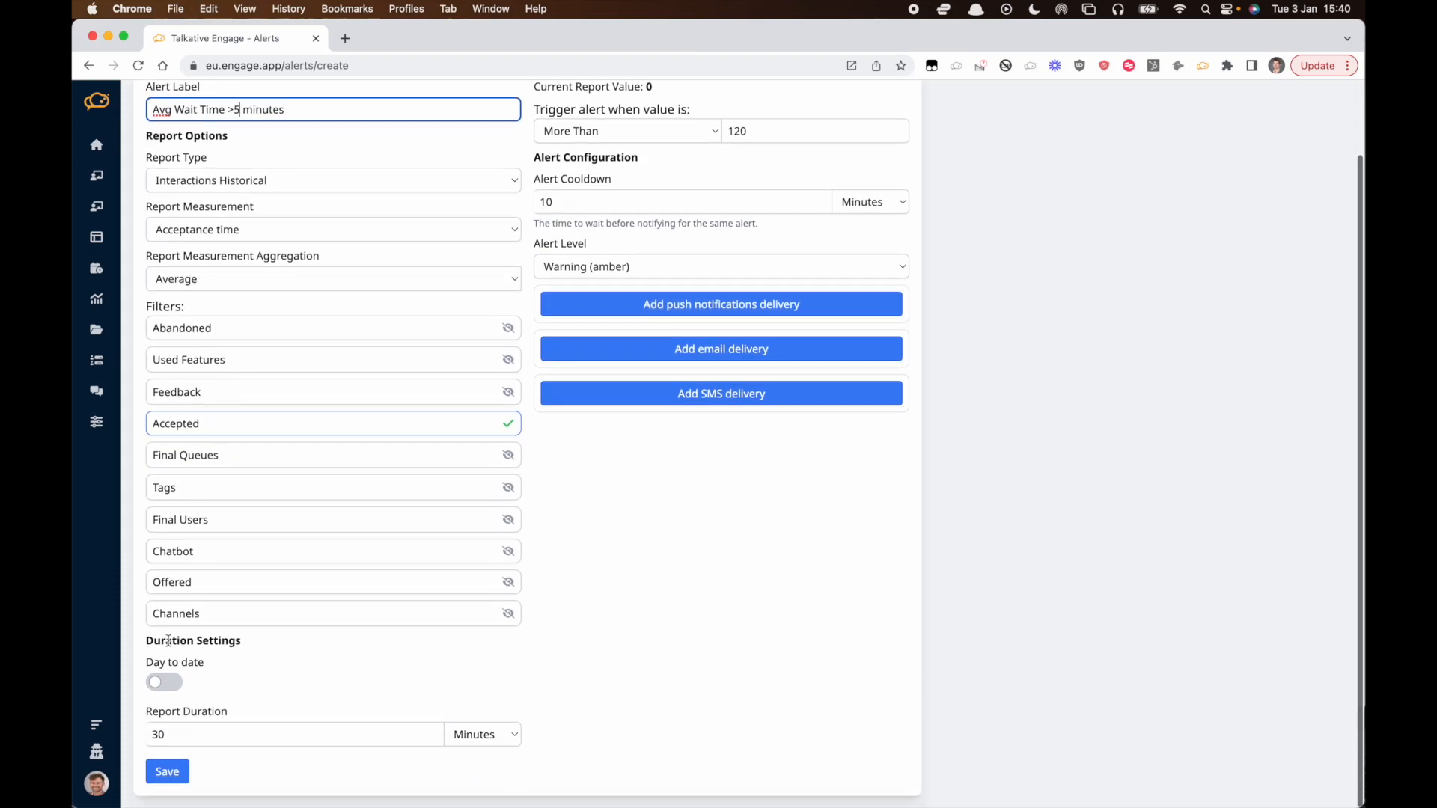
pyautogui.scroll(2, 285, 737)
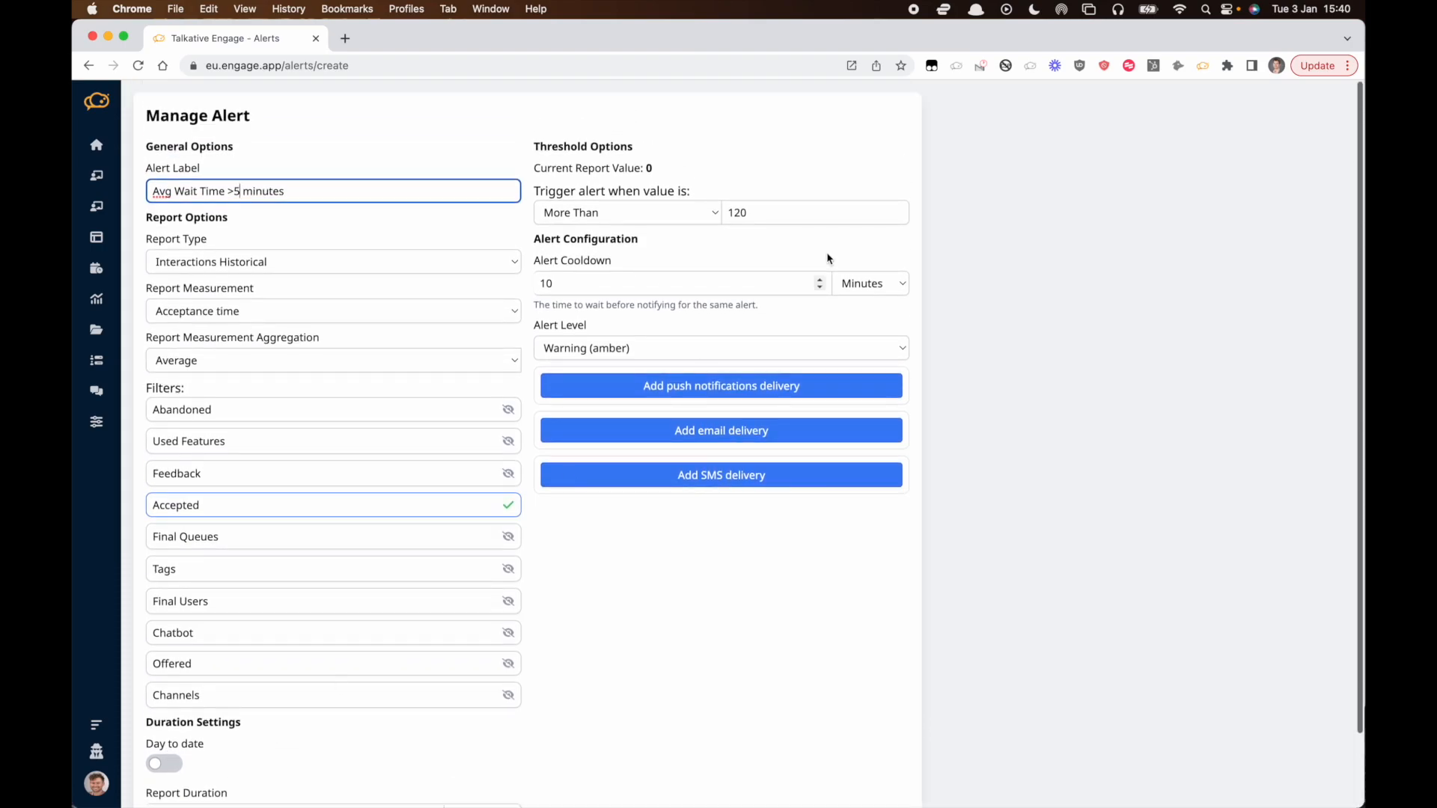
pyautogui.doubleClick(742, 215)
pyautogui.write('300')
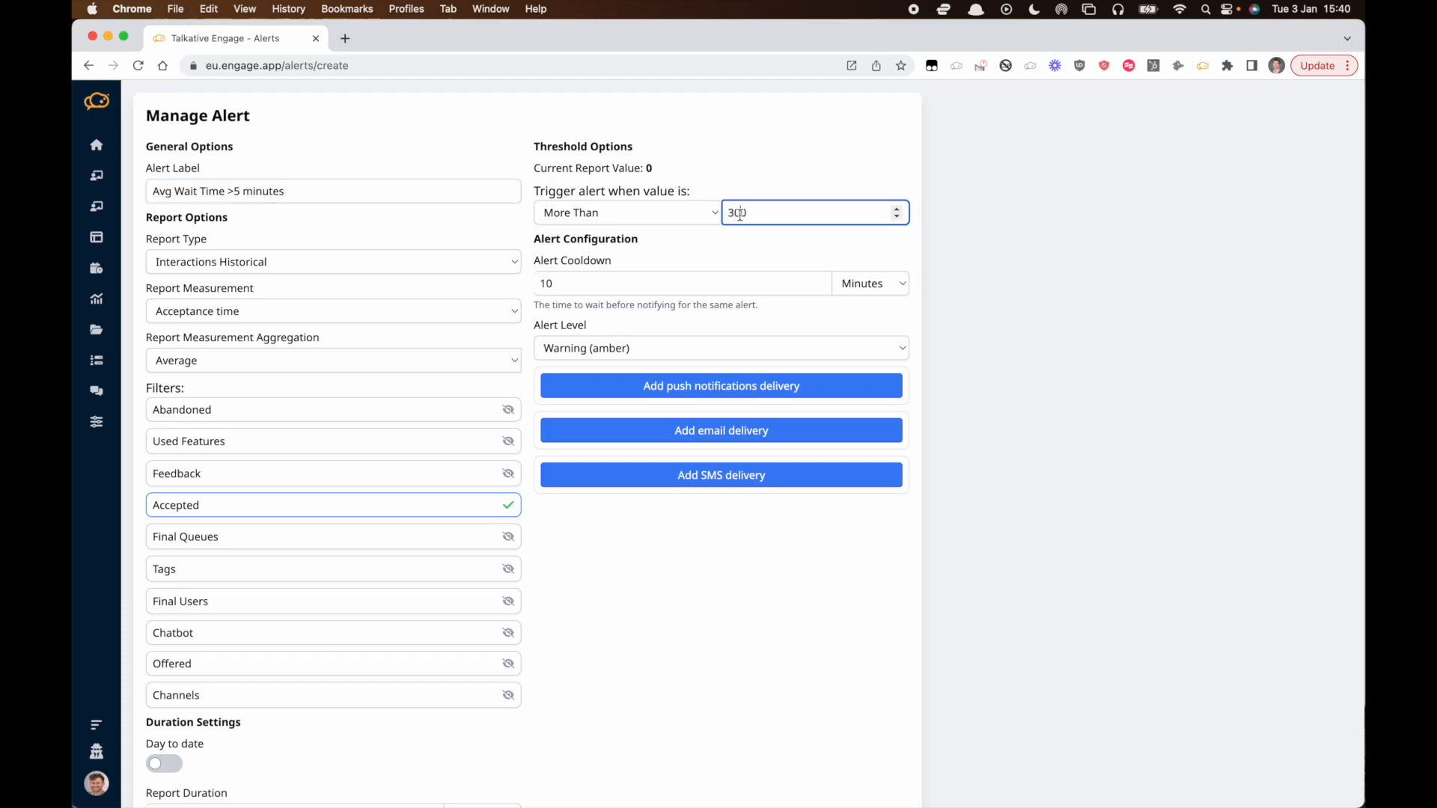
# Add push notification, email and SMS delivery sections to the alert.
pyautogui.click(653, 391)
pyautogui.click(661, 565)
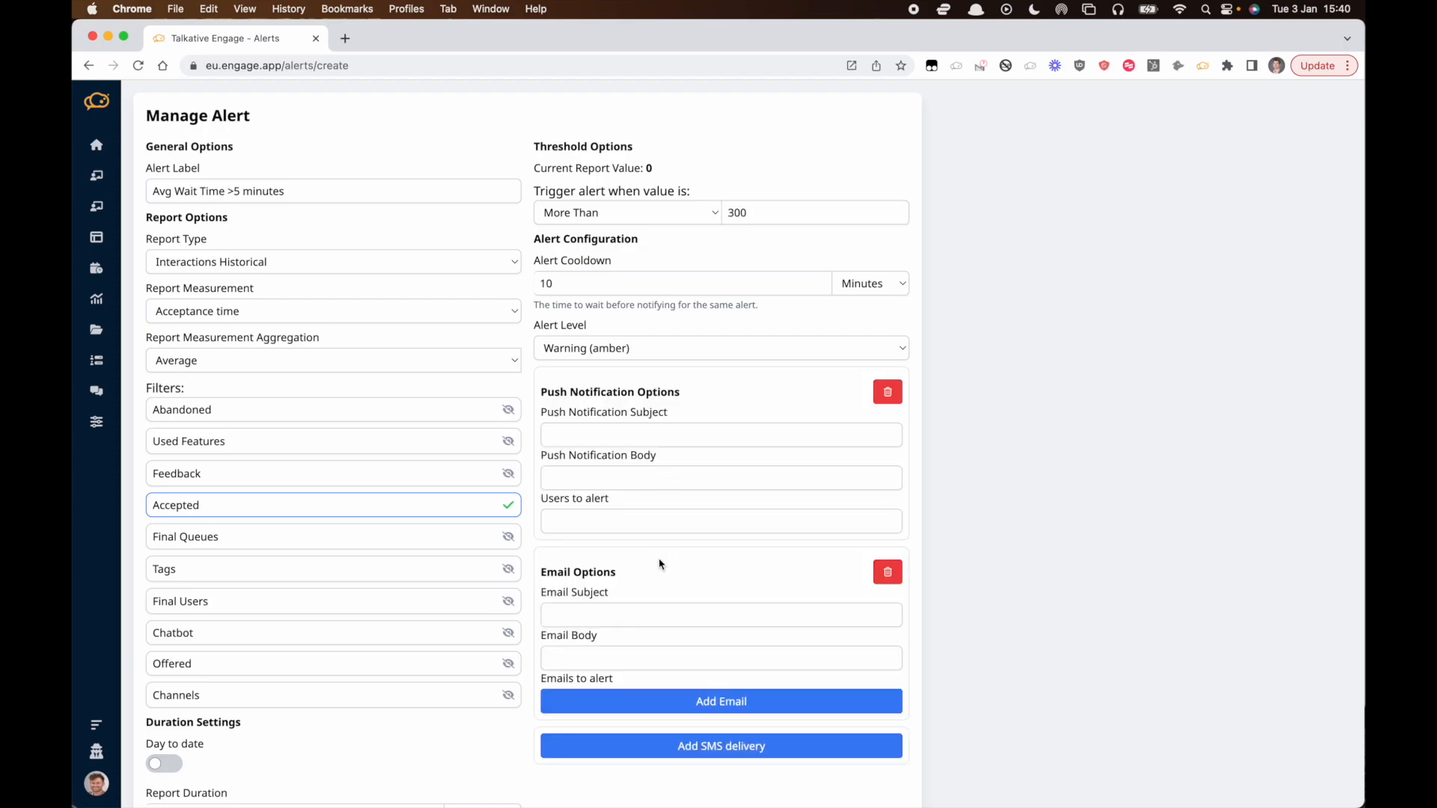
pyautogui.scroll(-2, 660, 563)
pyautogui.click(662, 666)
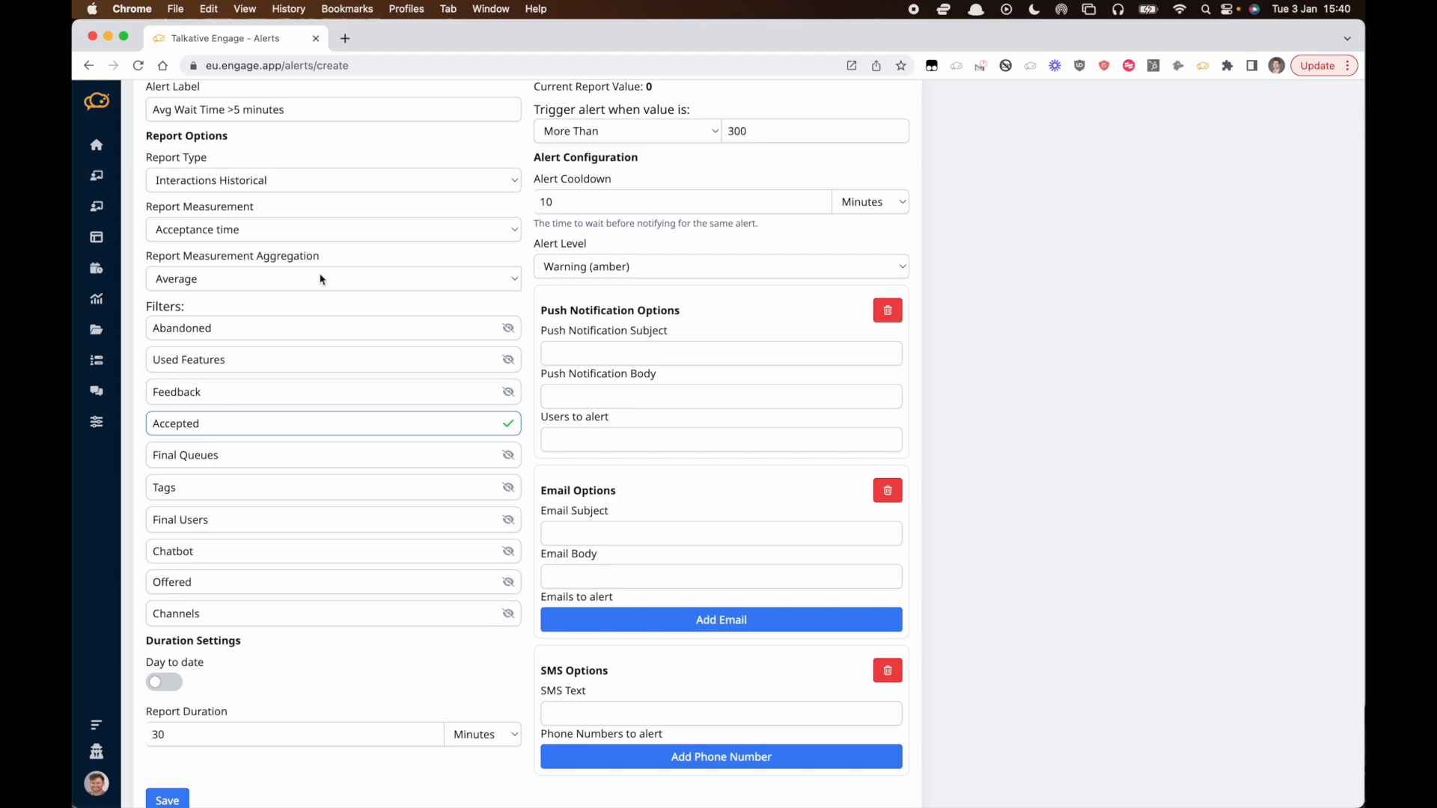
# Copy the alert label into the email subject and the email body.
pyautogui.tripleClick(310, 101)
pyautogui.press('super+c')
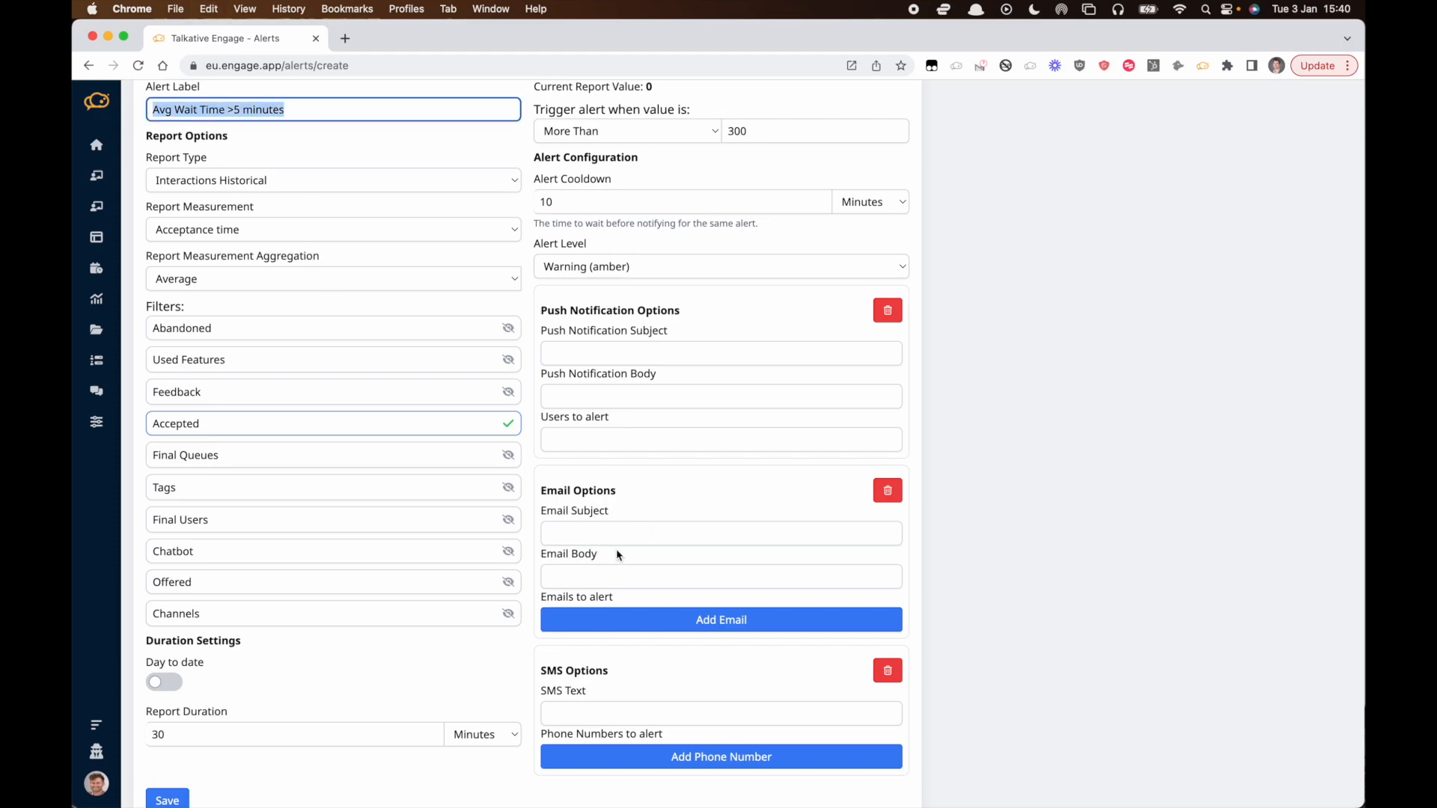
pyautogui.click(588, 536)
pyautogui.press('super+v')
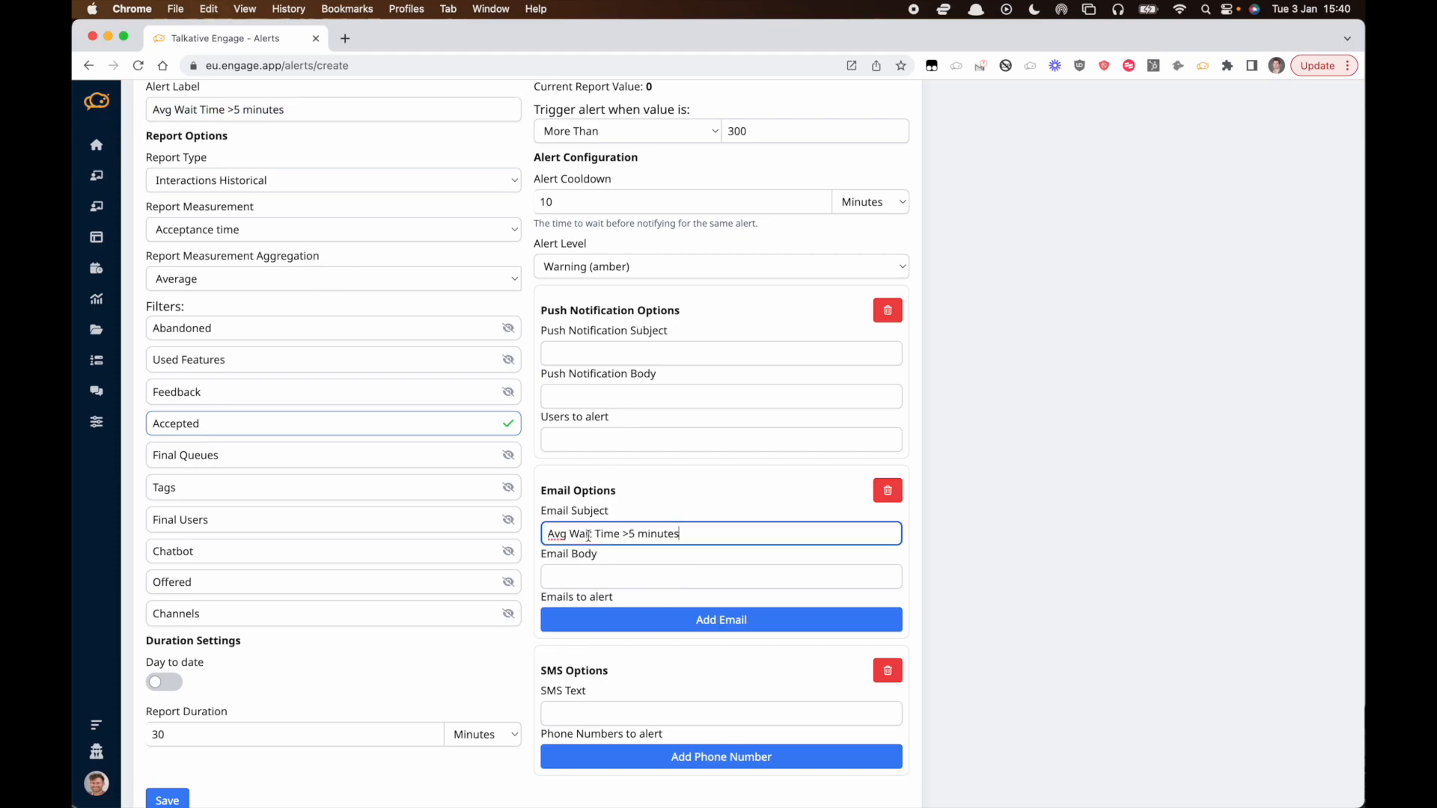
pyautogui.click(587, 574)
pyautogui.press('super+v')
# Add an email recipient and enter the recipient's e-mail address.
pyautogui.click(626, 620)
pyautogui.click(626, 615)
pyautogui.write('fw')
pyautogui.click(664, 656)
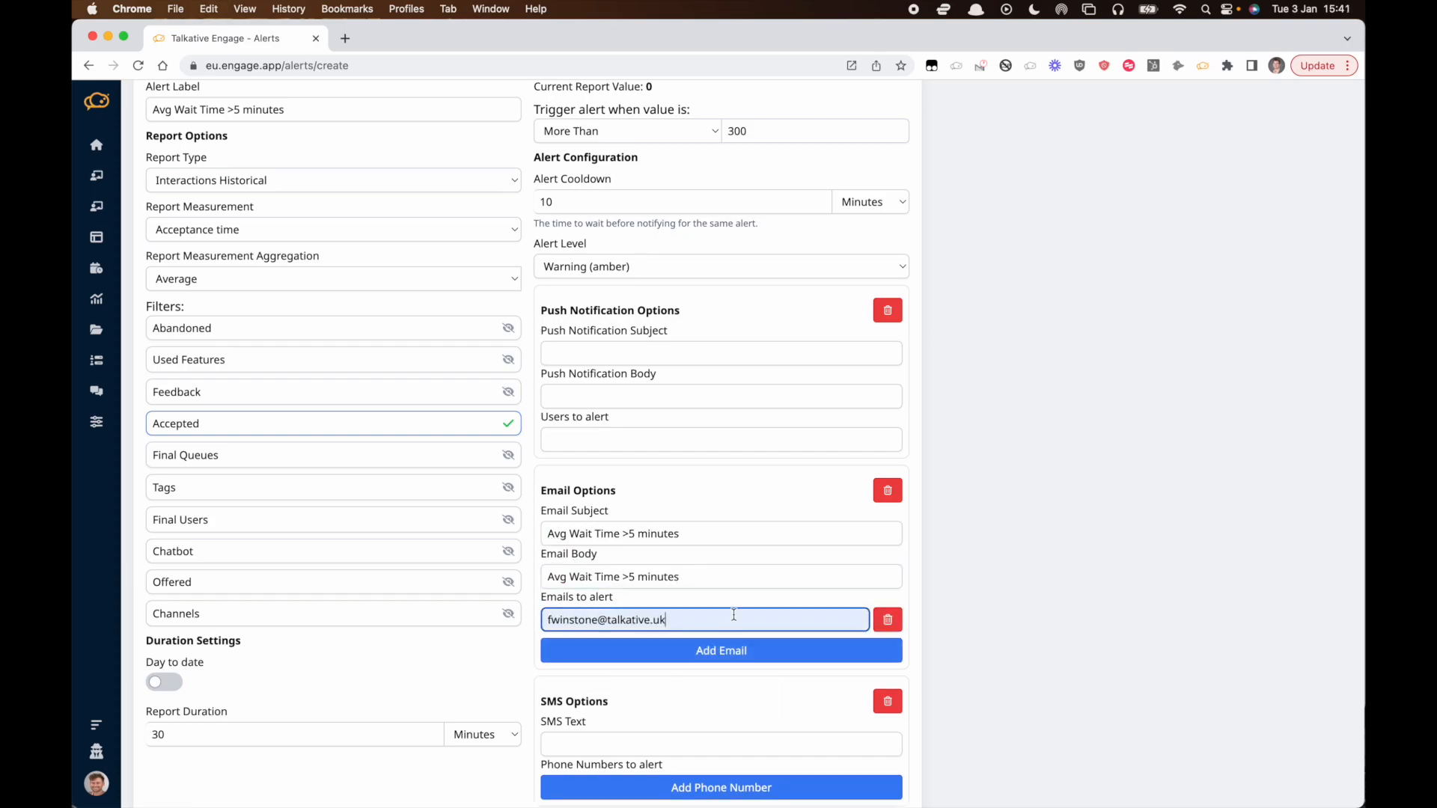
pyautogui.write(',')
# Remove the SMS and push notification deliveries and save the alert.
pyautogui.scroll(-1, 733, 611)
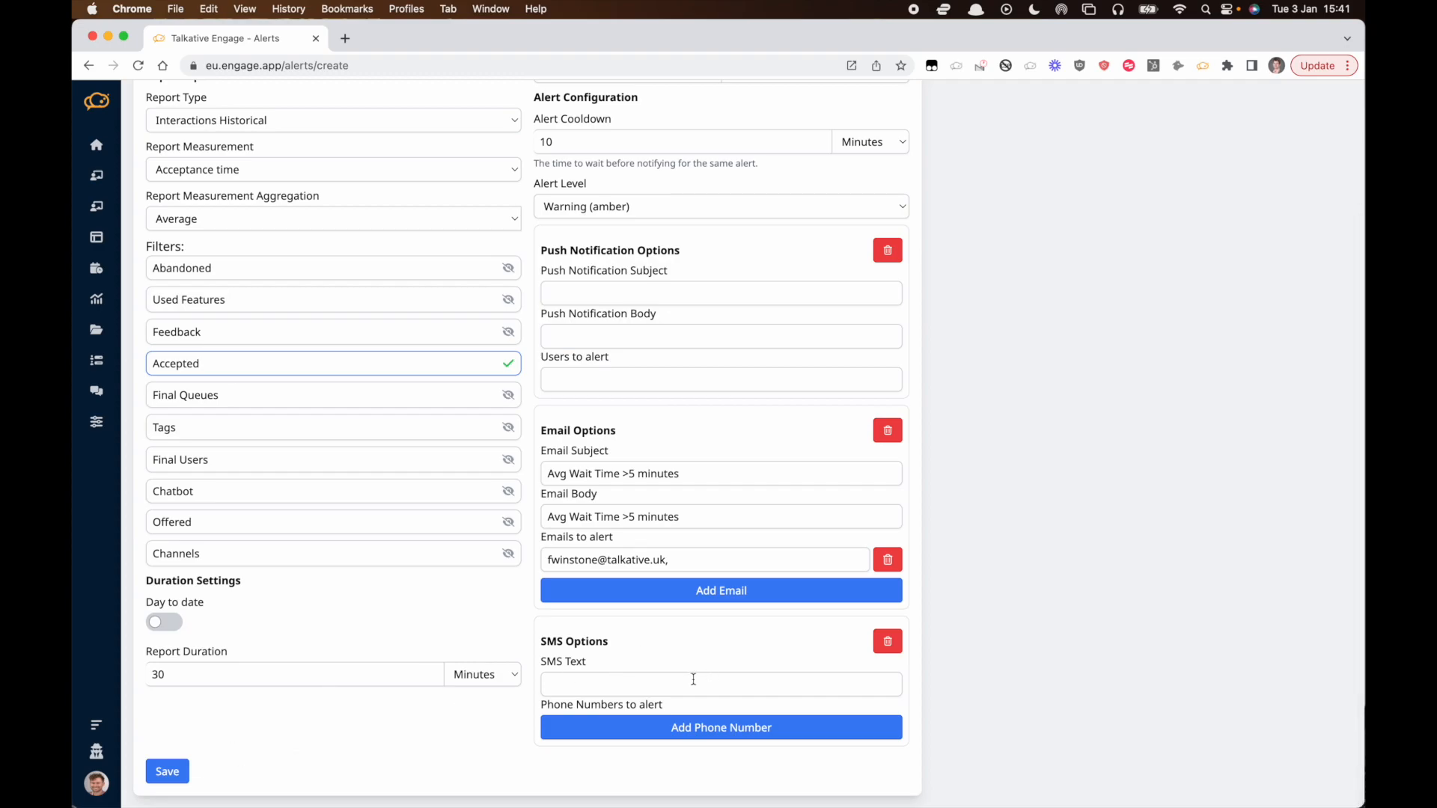
pyautogui.click(888, 641)
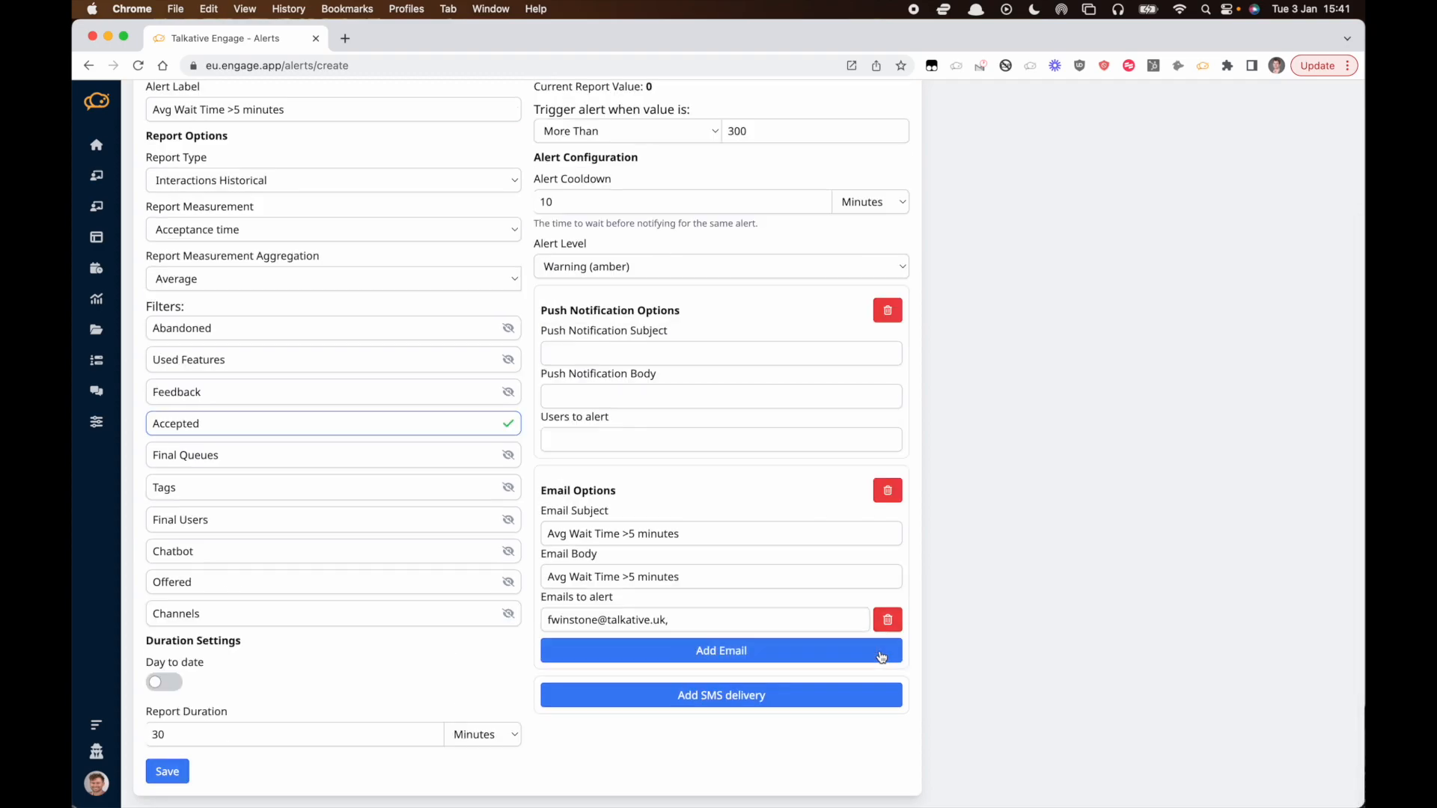
pyautogui.click(889, 311)
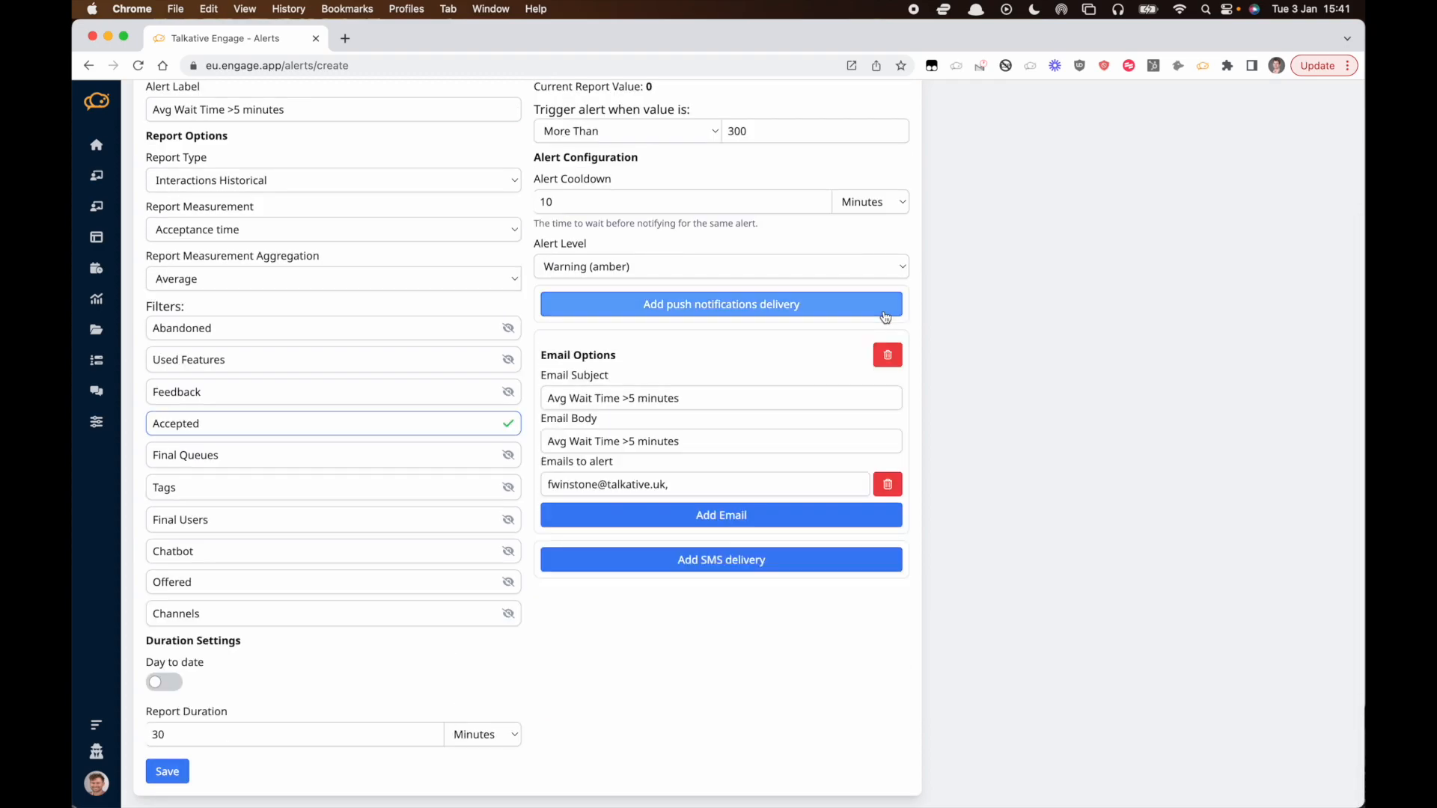
pyautogui.click(179, 770)
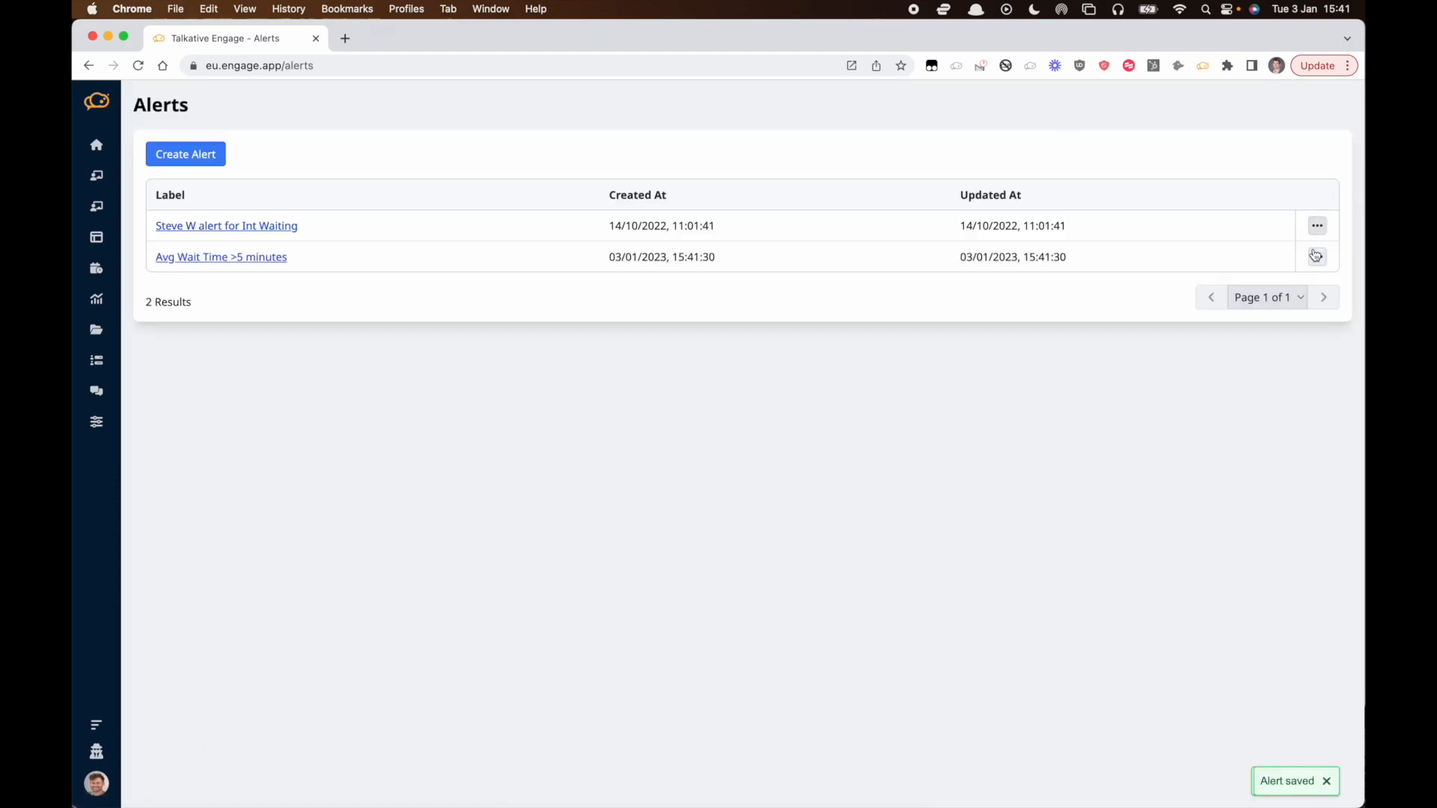
pyautogui.click(1317, 258)
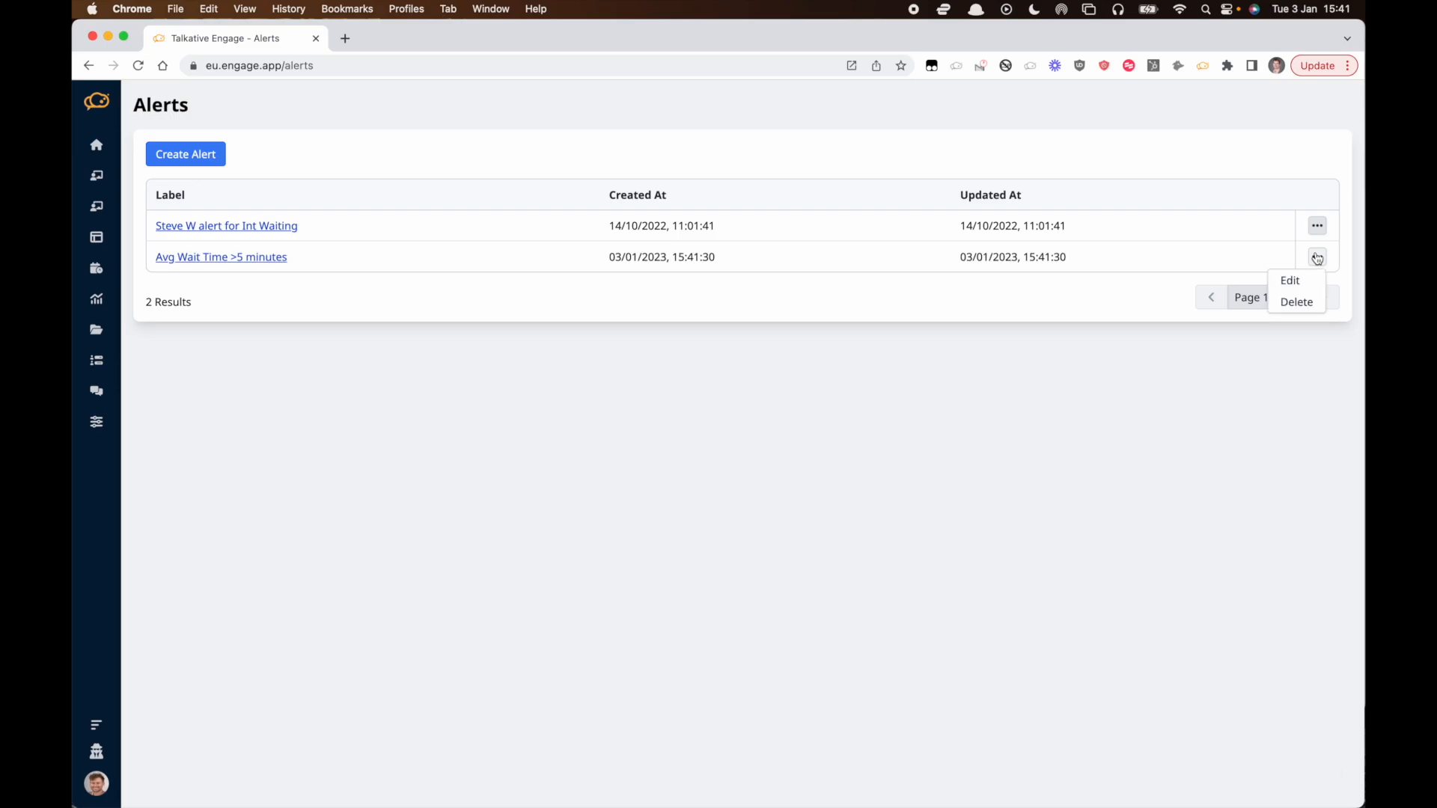
pyautogui.click(230, 227)
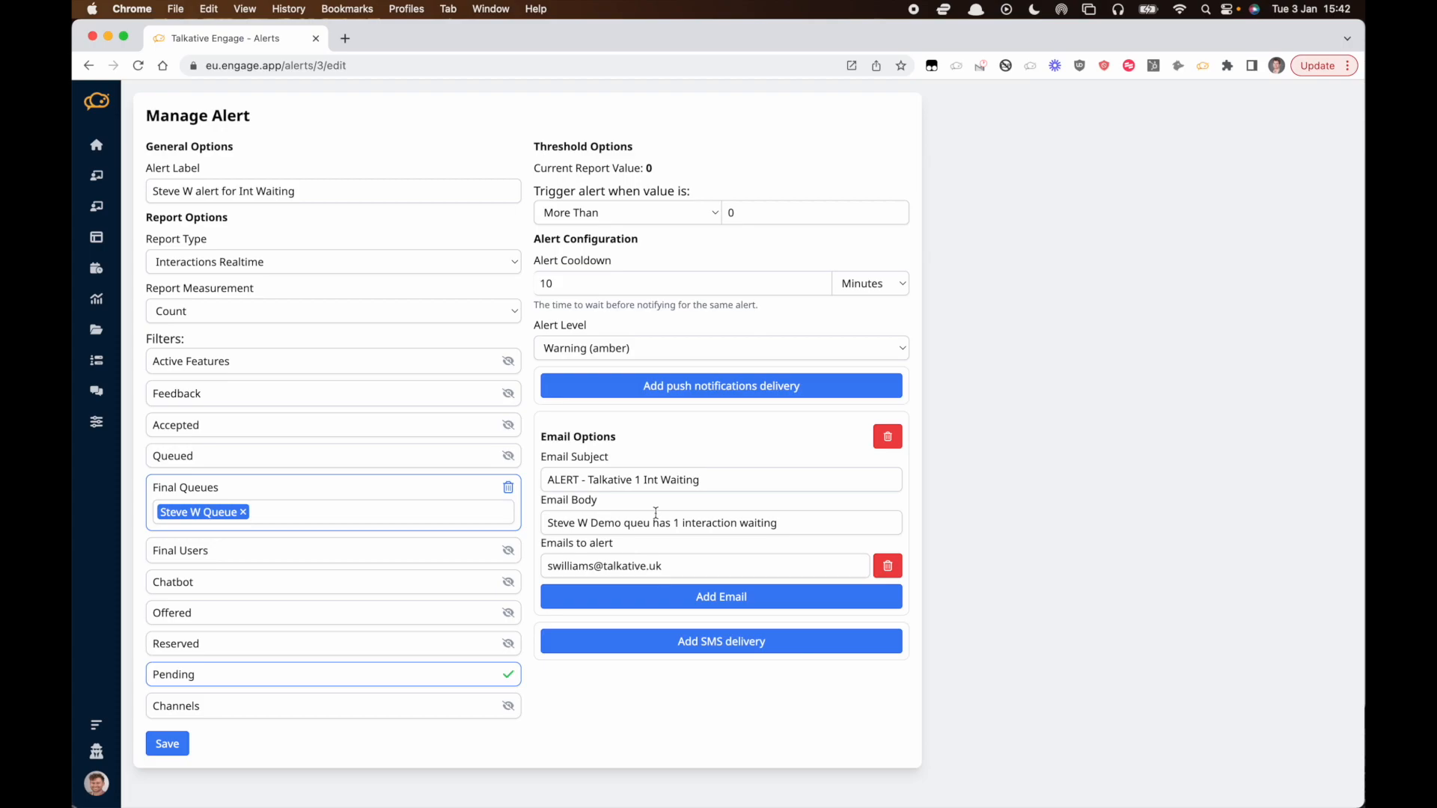
# Send the announcement 'message here' to all queues, including currently active chats.
pyautogui.click(97, 366)
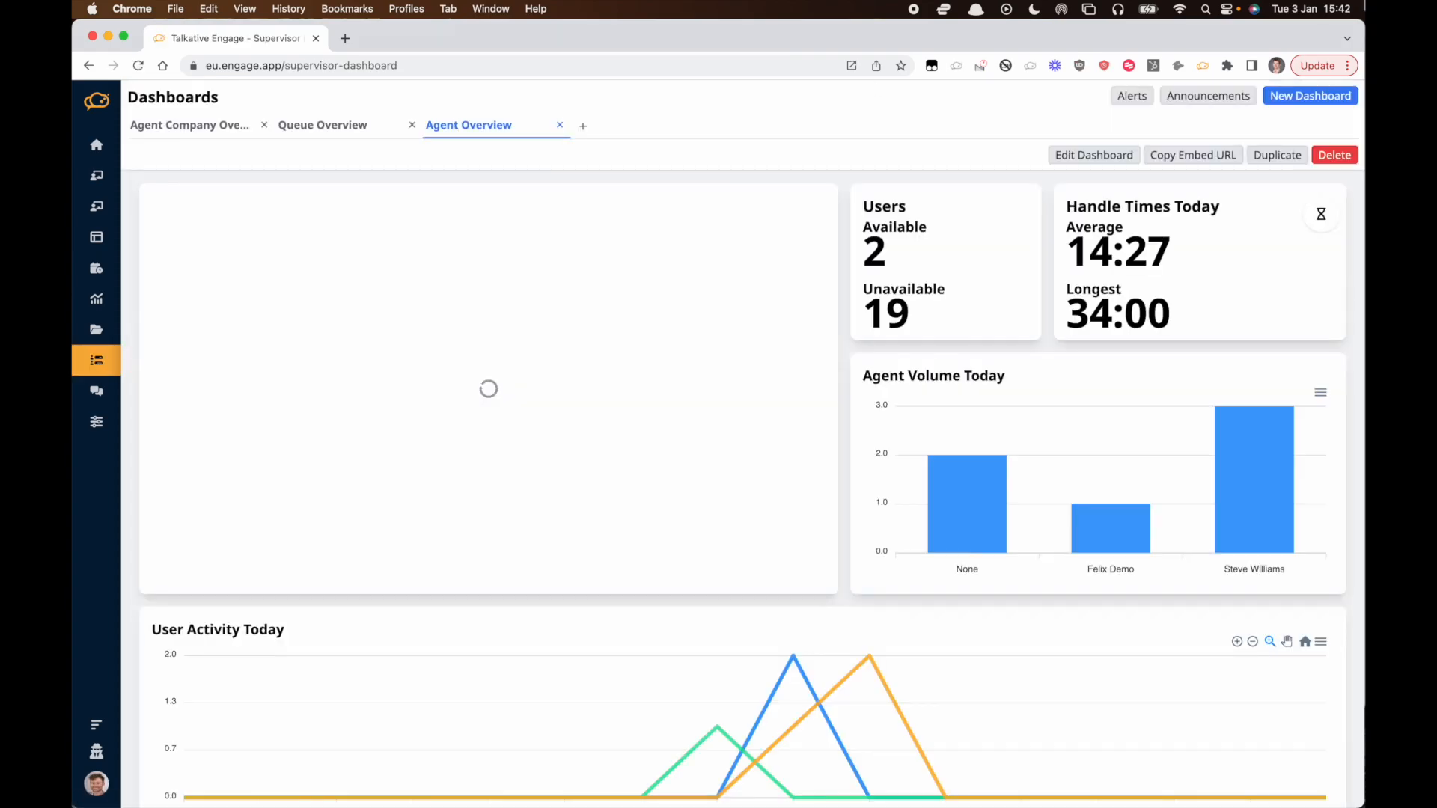
pyautogui.click(1208, 101)
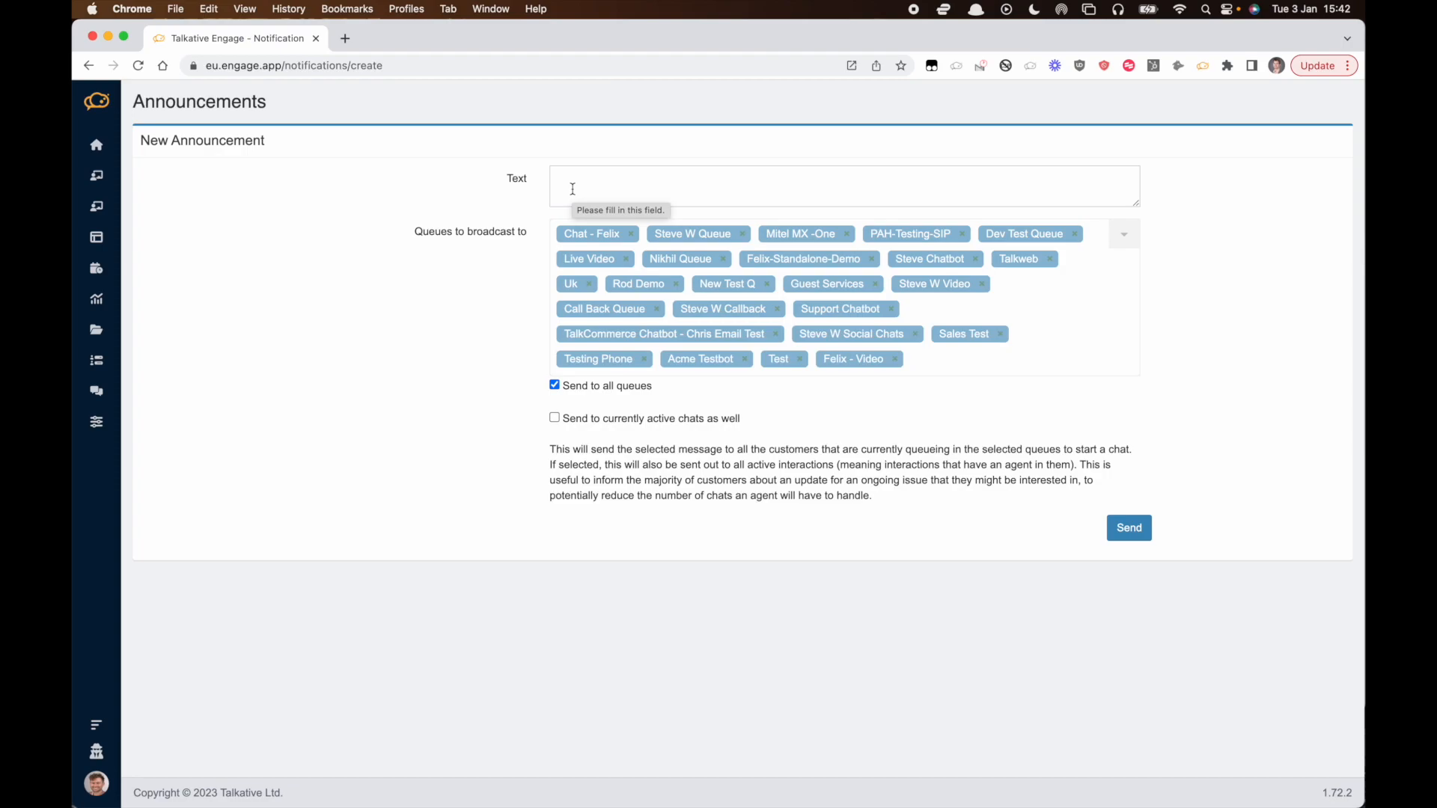
pyautogui.click(572, 189)
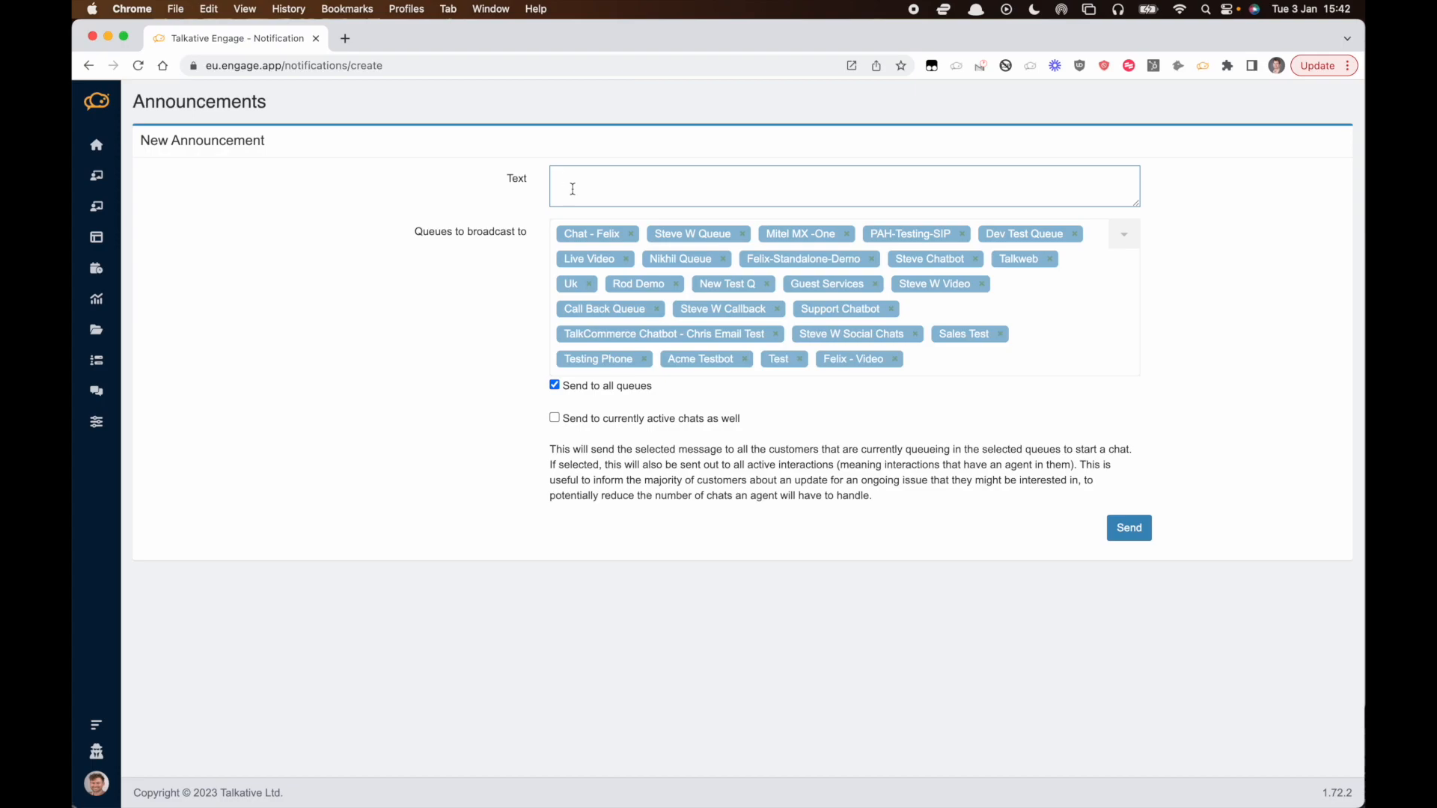
pyautogui.write('message here')
pyautogui.click(555, 418)
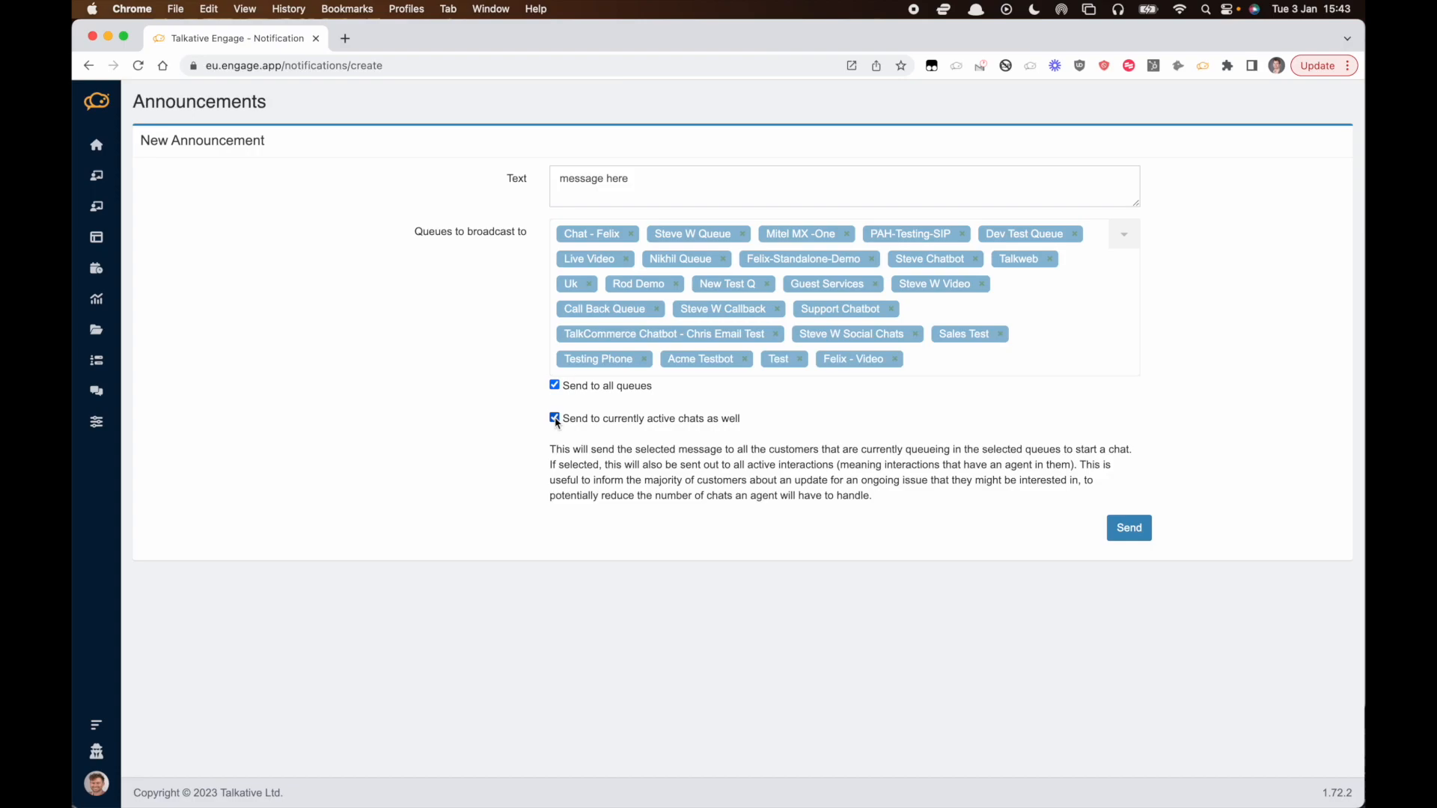
pyautogui.click(1134, 536)
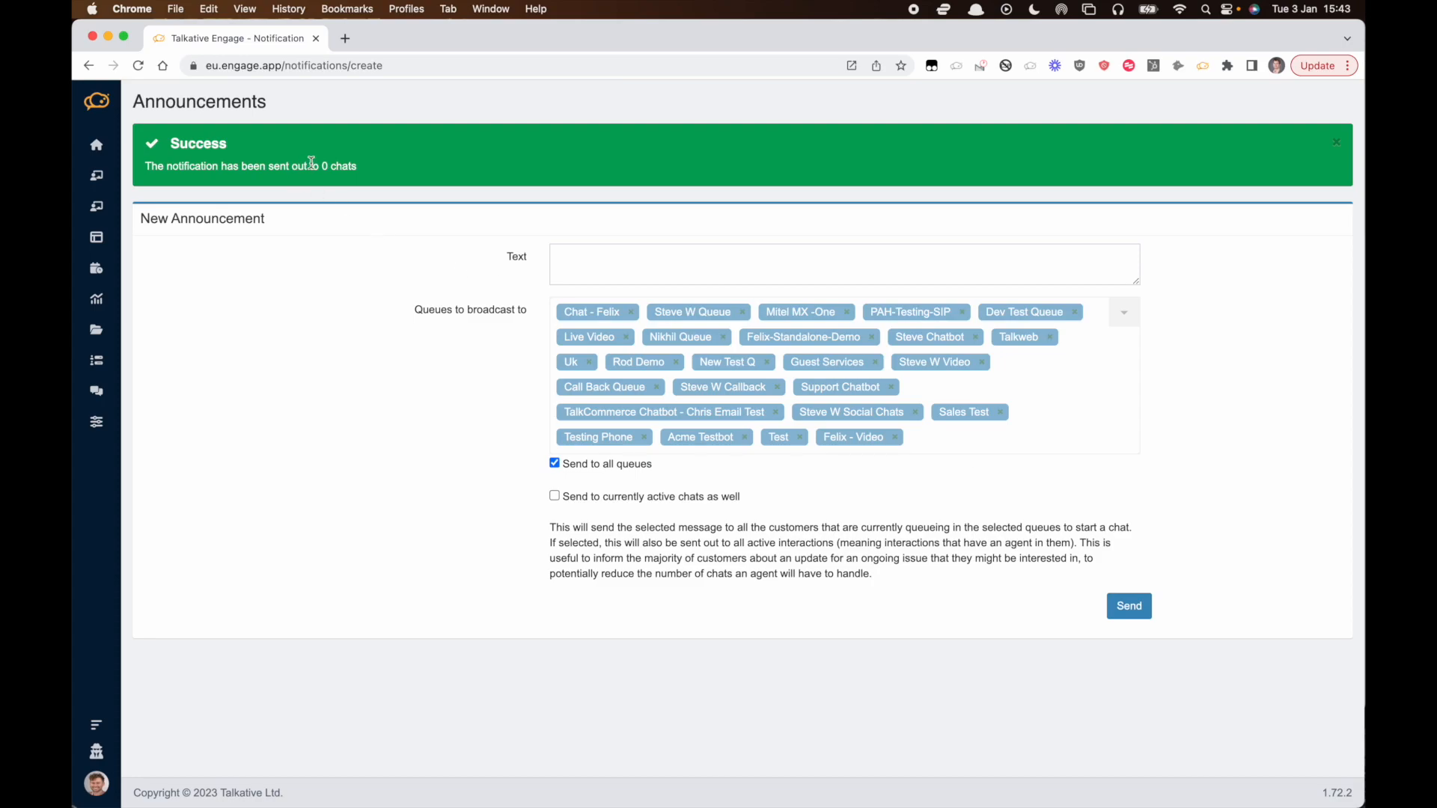
pyautogui.moveTo(354, 169); pyautogui.dragTo(285, 166)
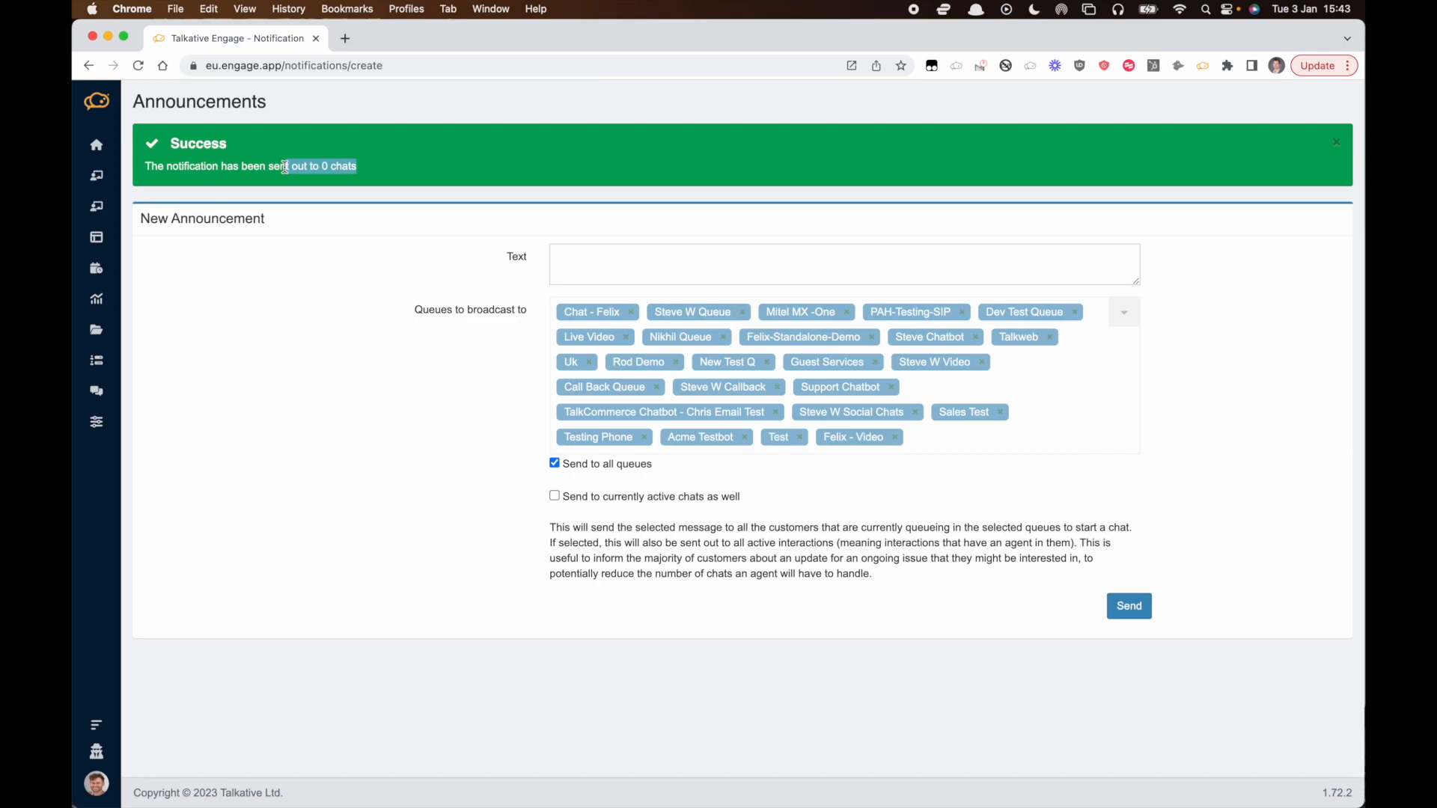
pyautogui.click(345, 165)
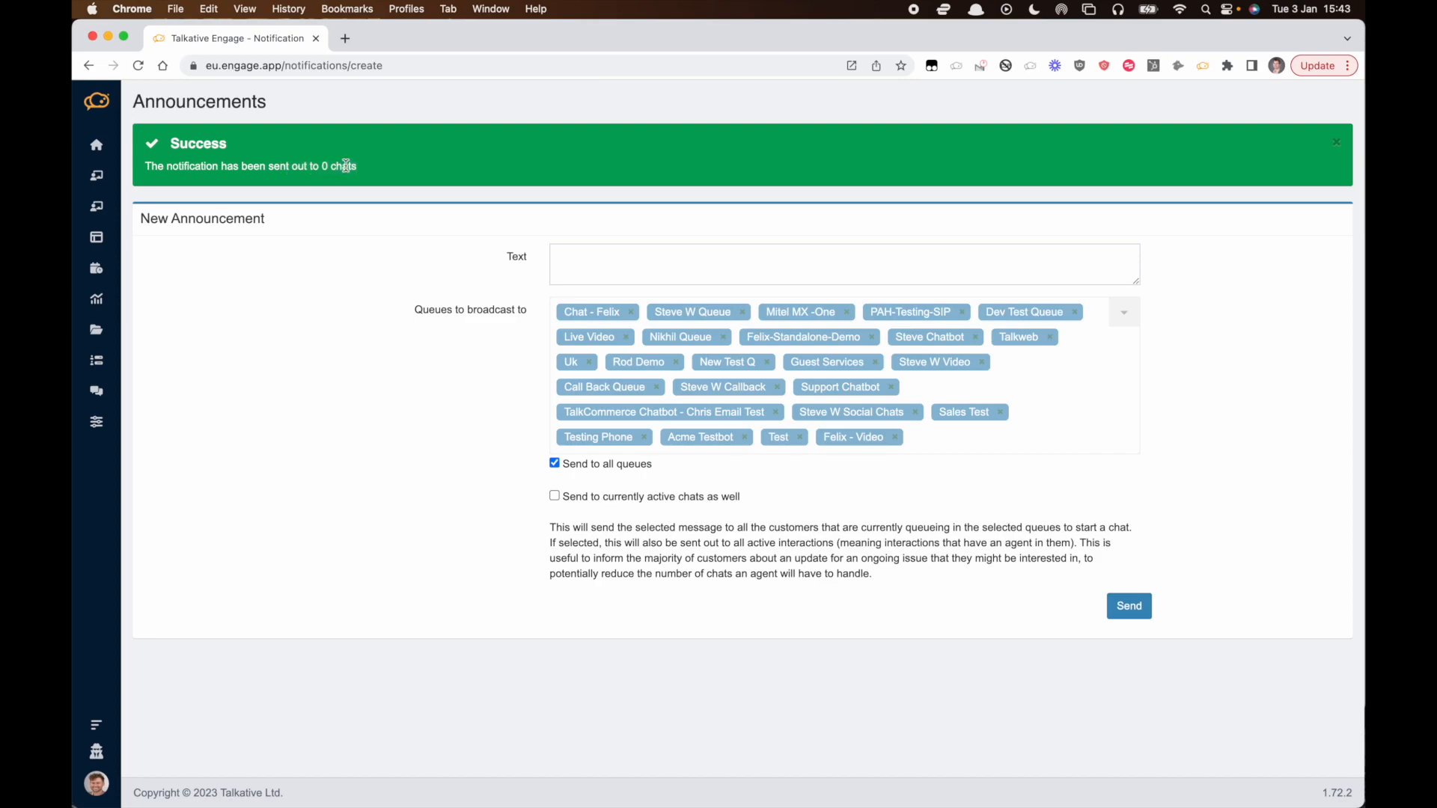